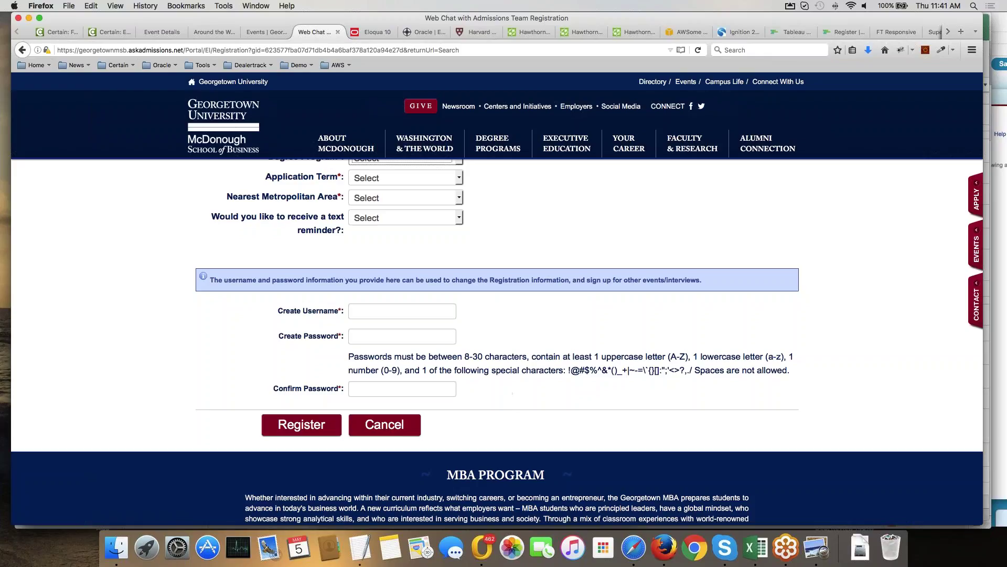
Go to the MBA admissions event page, start an online registration, and scroll to its fields.
{"action": "left_click", "coordinate": [160, 31]}
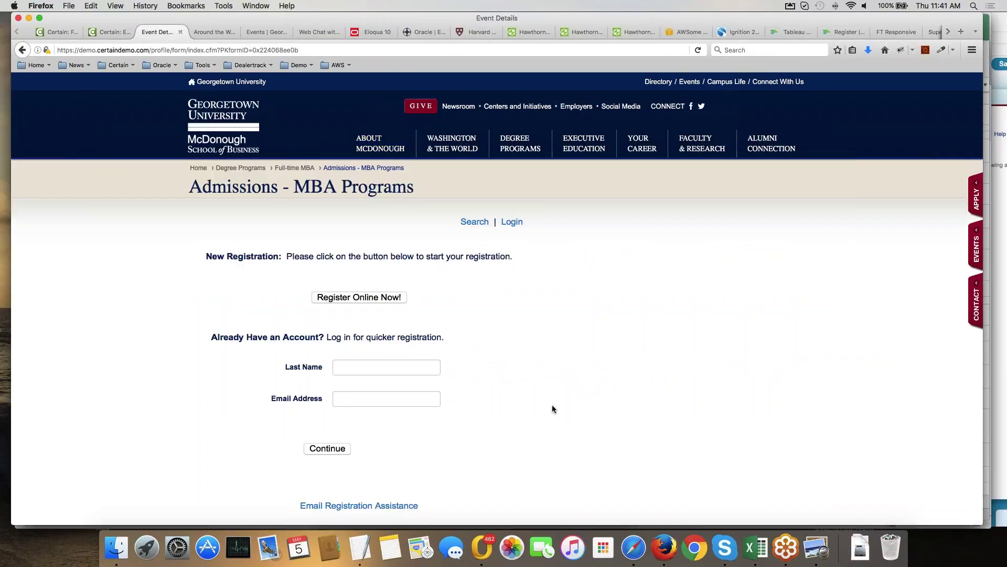
{"action": "left_click", "coordinate": [365, 300]}
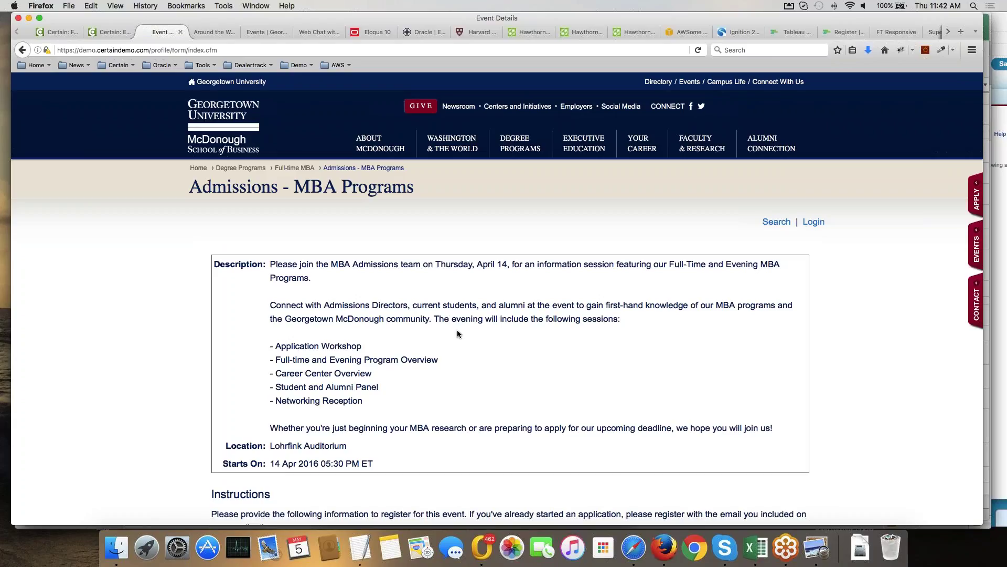
{"action": "scroll", "coordinate": [457, 331], "scroll_direction": "down", "scroll_amount": 1}
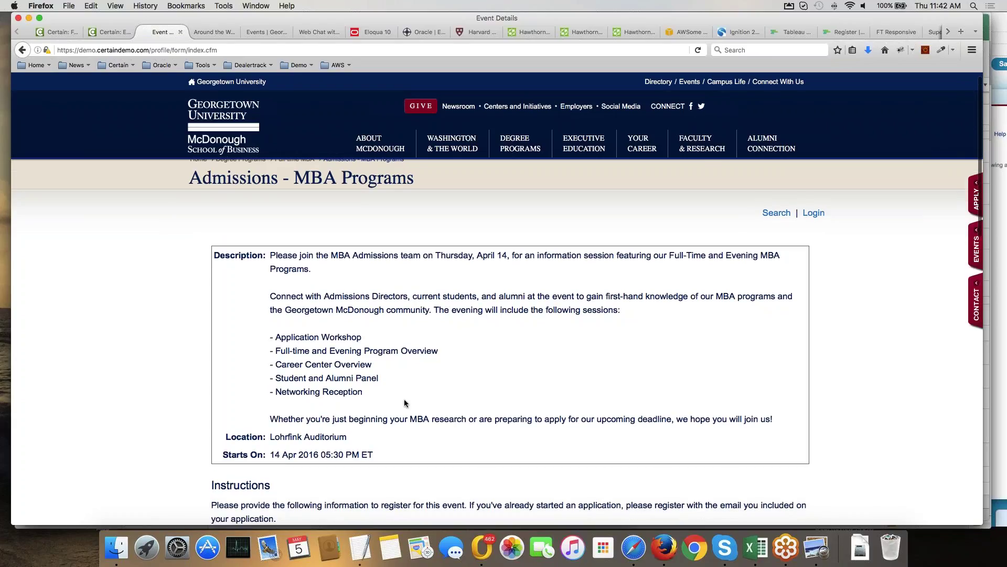
{"action": "scroll", "coordinate": [404, 398], "scroll_direction": "down", "scroll_amount": 3}
{"action": "scroll", "coordinate": [403, 331], "scroll_direction": "down", "scroll_amount": 5}
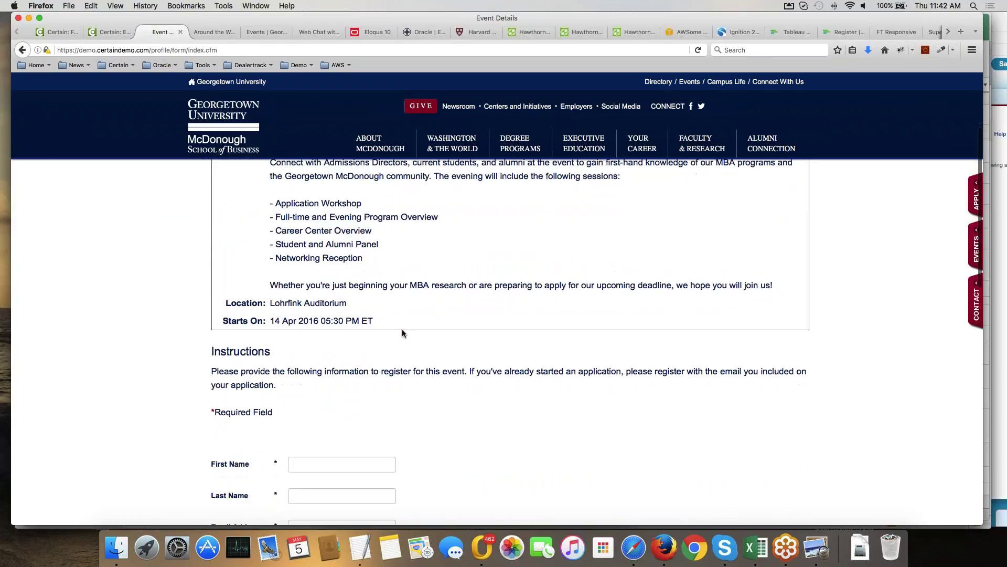
{"action": "scroll", "coordinate": [403, 332], "scroll_direction": "down", "scroll_amount": 4}
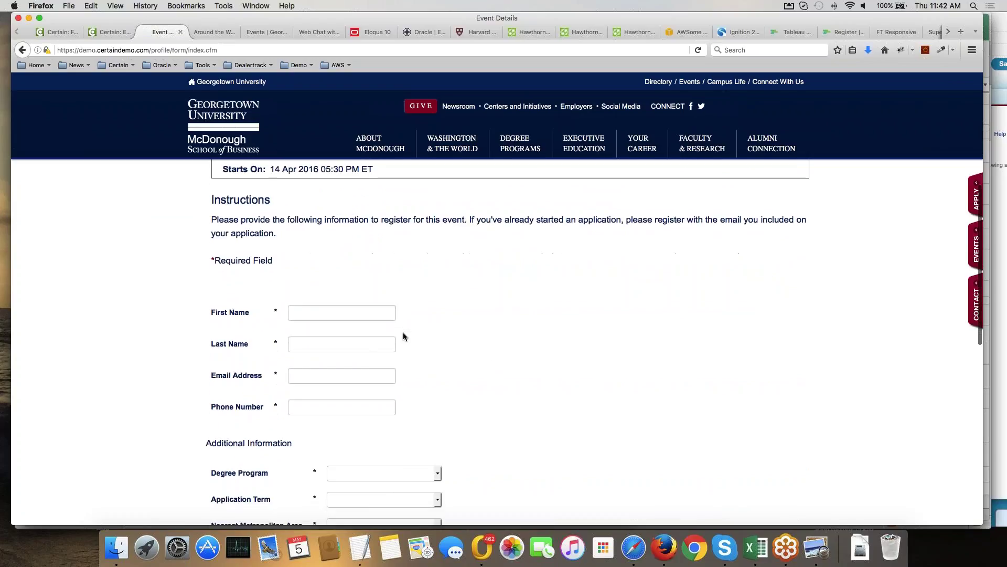
Enter the test registrant's first and last name, and fill e-mail and phone from saved suggestions.
{"action": "left_click", "coordinate": [336, 277]}
{"action": "type", "text": "Tim"}
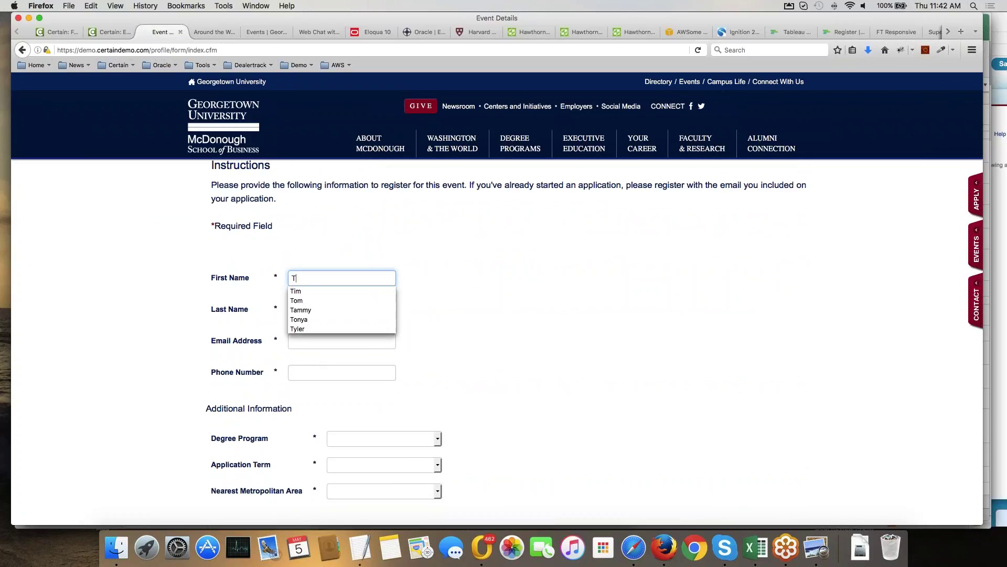
{"action": "key", "text": "Tab"}
{"action": "type", "text": "Test"}
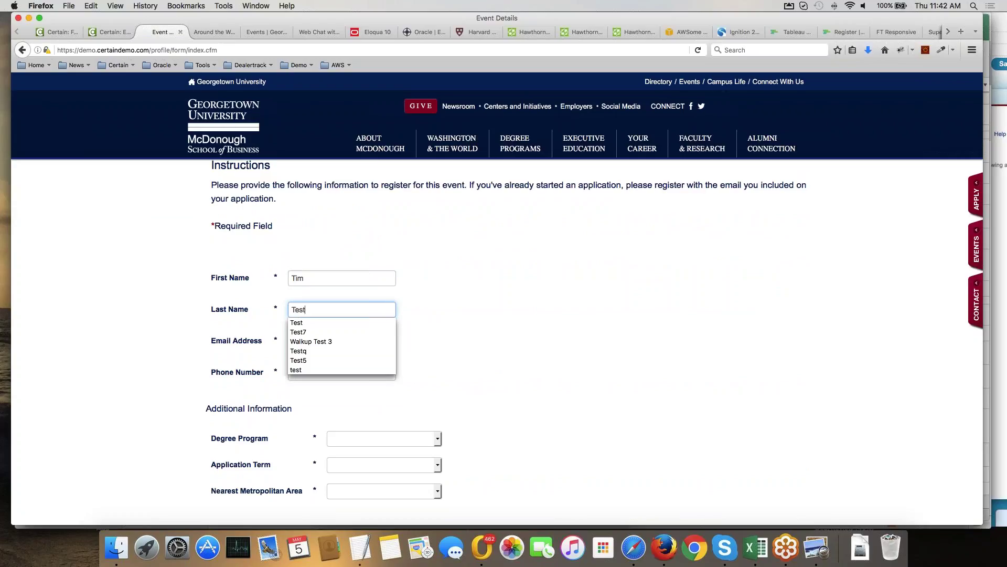
{"action": "type", "text": "2"}
{"action": "key", "text": "Tab"}
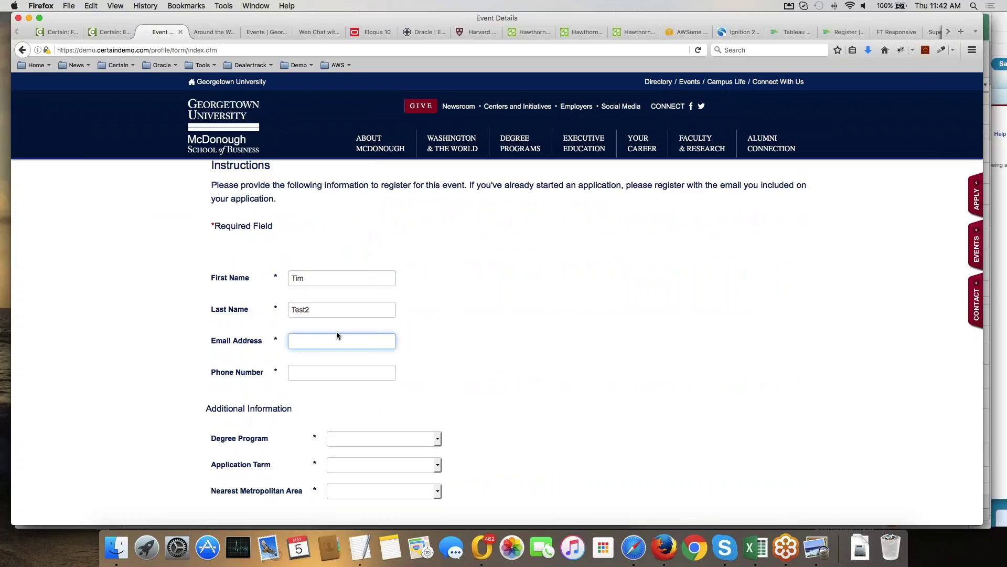
{"action": "type", "text": "ts"}
{"action": "left_click", "coordinate": [336, 354]}
{"action": "key", "text": "Tab"}
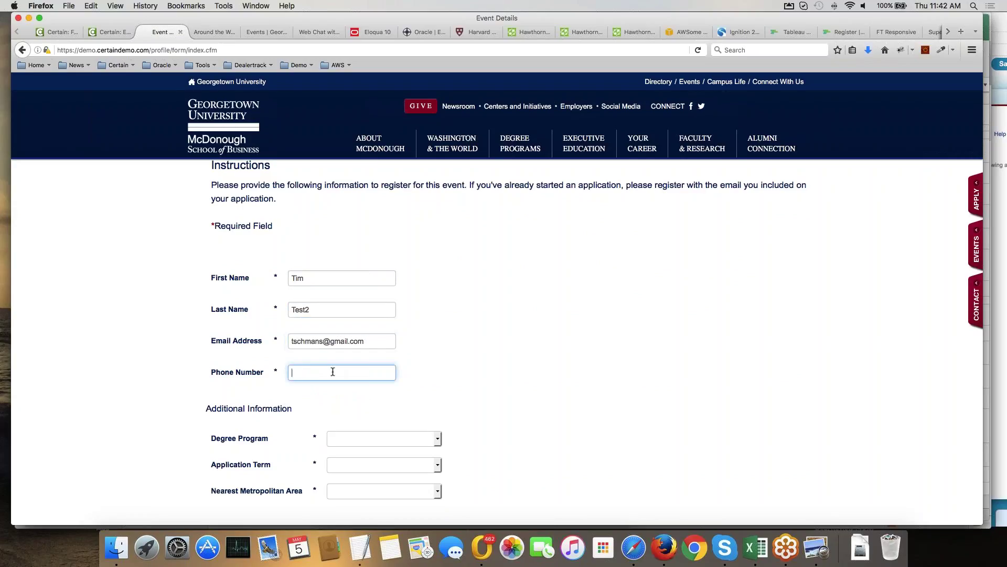
{"action": "type", "text": "1"}
{"action": "left_click", "coordinate": [334, 385]}
Choose Evening Program, 2017 term and Austin metro area, then submit the registration.
{"action": "left_click", "coordinate": [378, 439]}
{"action": "scroll", "coordinate": [508, 359], "scroll_direction": "down", "scroll_amount": 2}
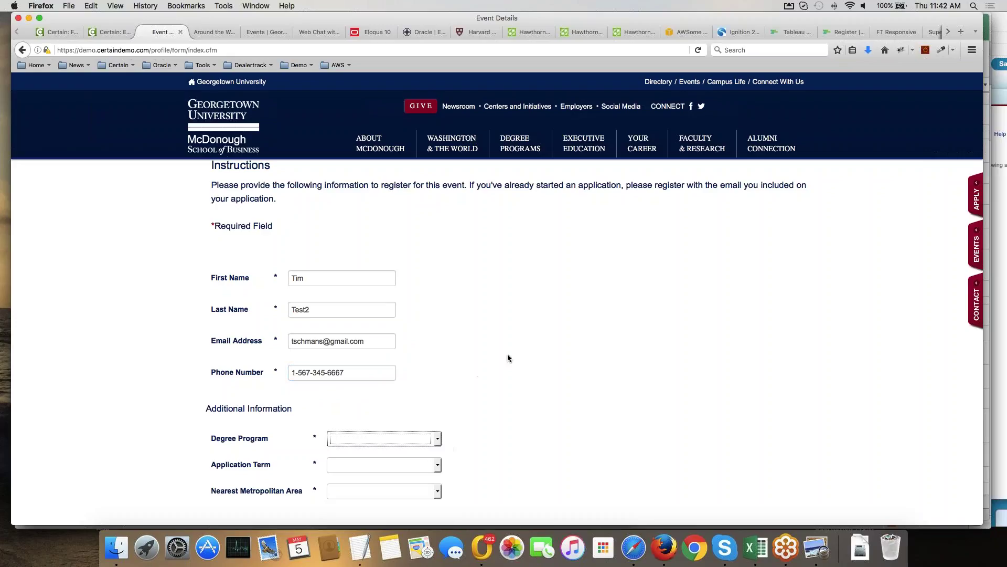
{"action": "left_click", "coordinate": [440, 408]}
{"action": "left_click", "coordinate": [412, 444]}
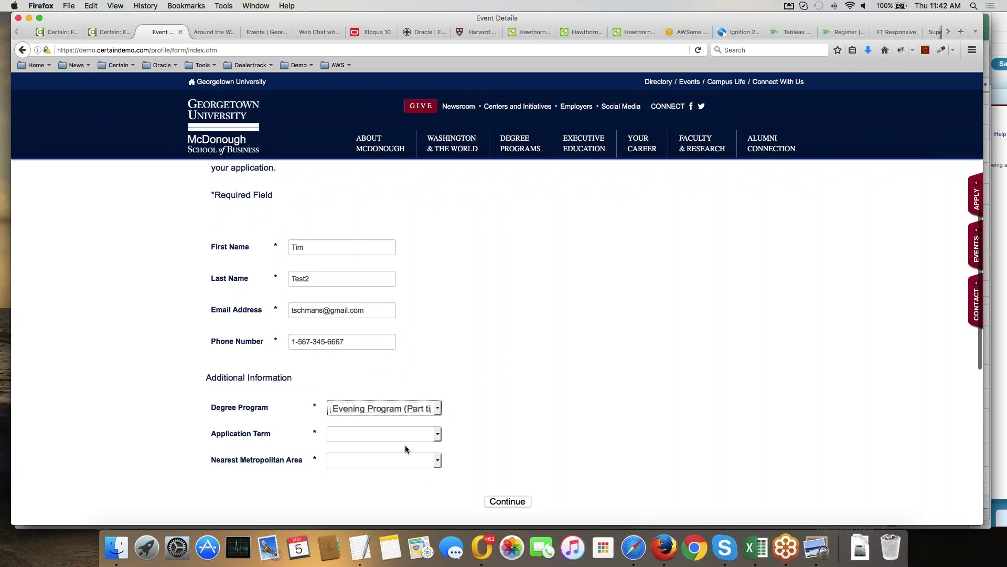
{"action": "left_click", "coordinate": [402, 436]}
{"action": "left_click", "coordinate": [379, 466]}
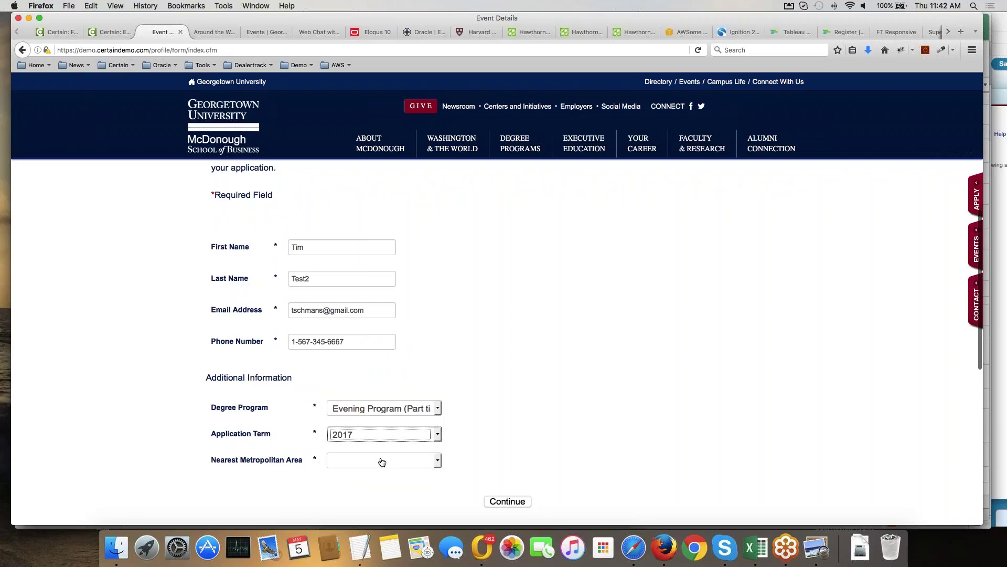
{"action": "left_click", "coordinate": [380, 460]}
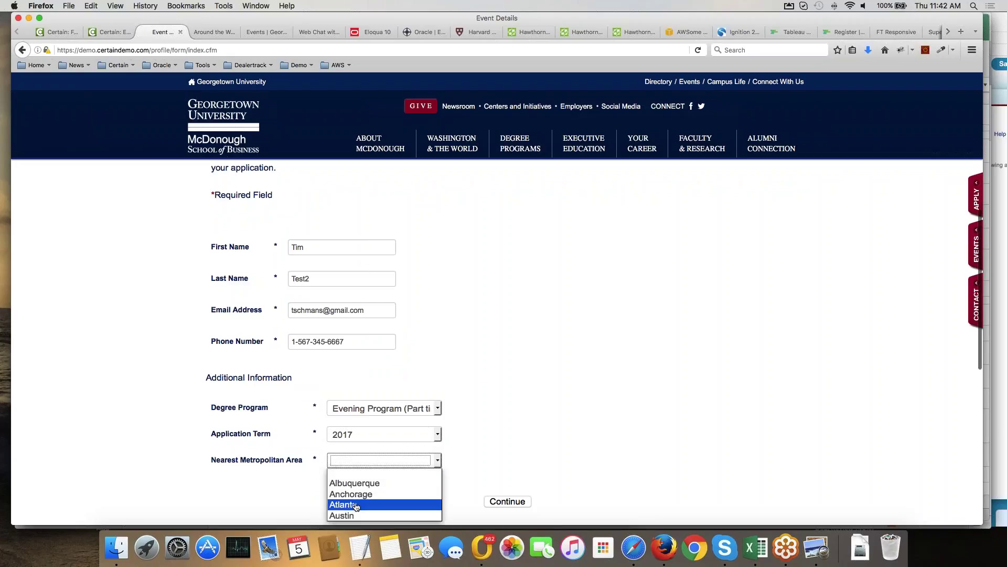
{"action": "left_click", "coordinate": [350, 516]}
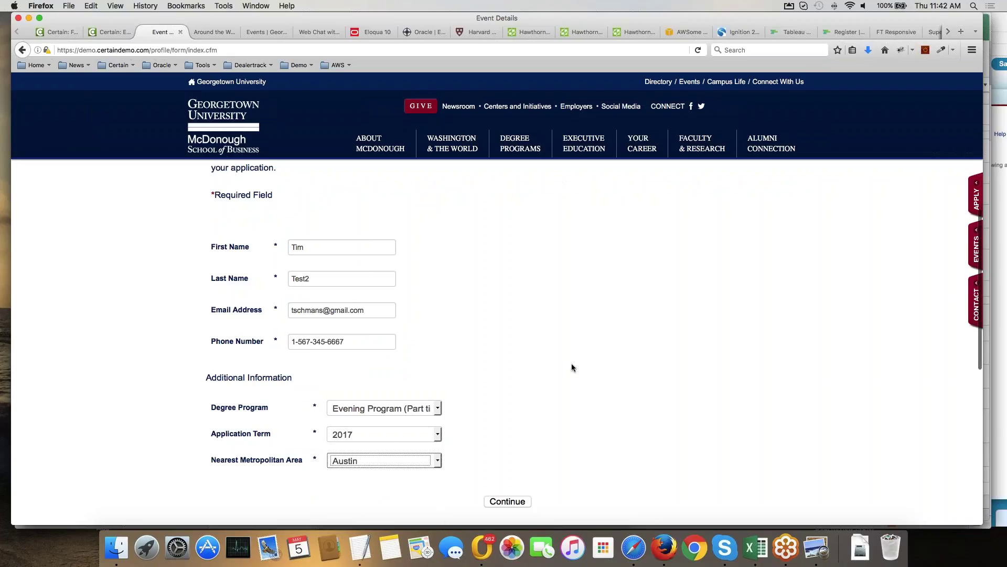
{"action": "scroll", "coordinate": [571, 363], "scroll_direction": "down", "scroll_amount": 5}
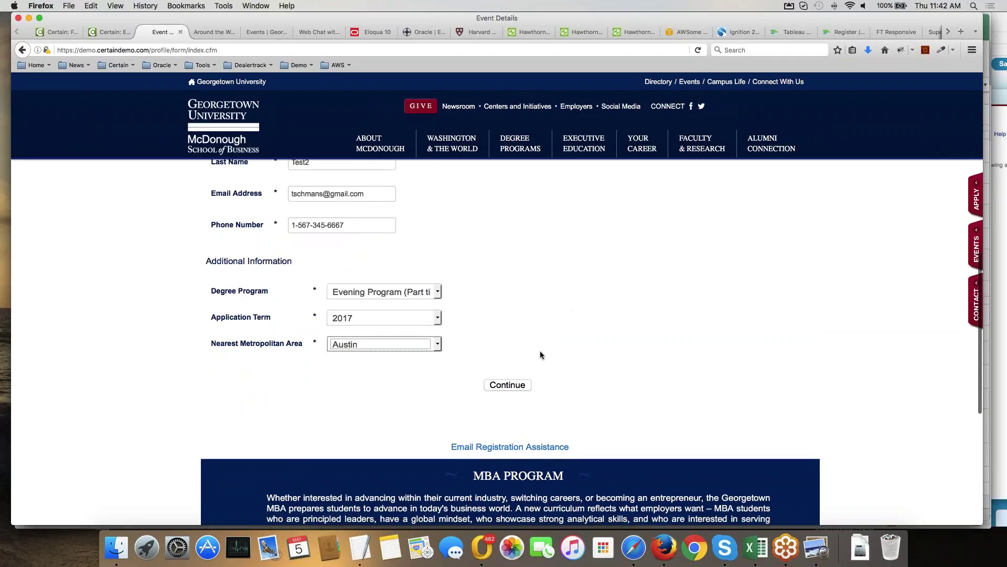
{"action": "left_click", "coordinate": [514, 388]}
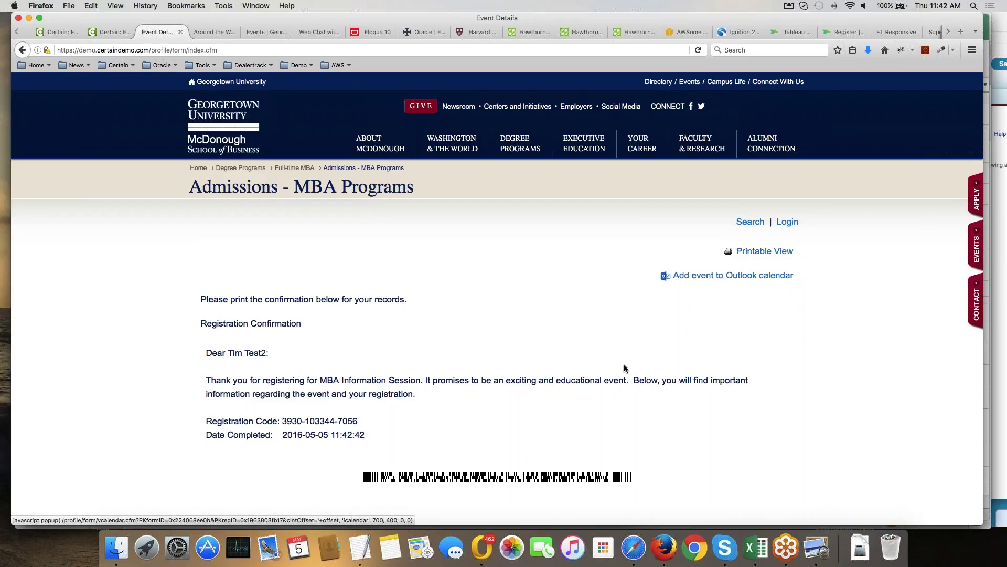
Scroll through the Registration Confirmation and Registrant Details of the submitted MBA registration.
{"action": "scroll", "coordinate": [625, 368], "scroll_direction": "down", "scroll_amount": 4}
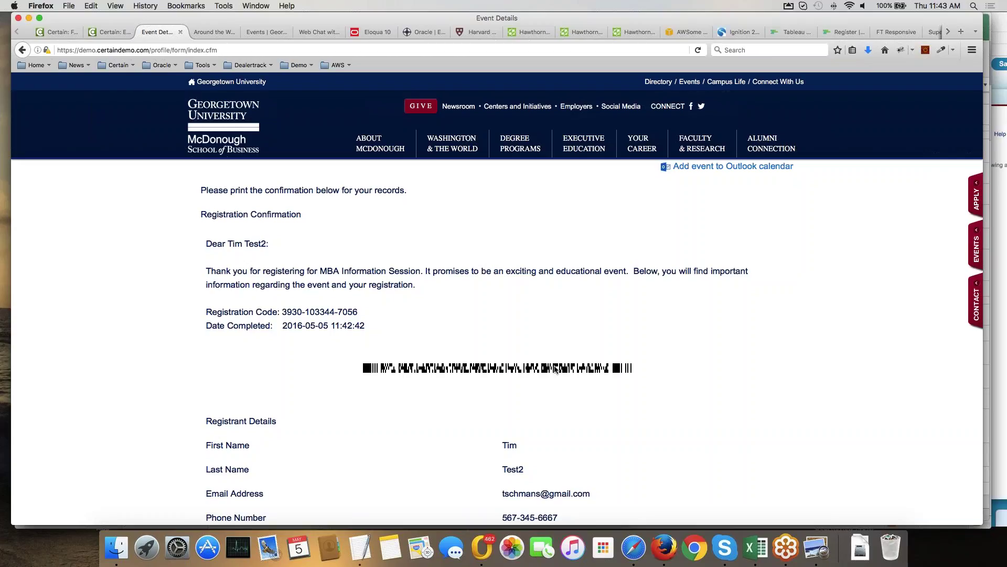
{"action": "scroll", "coordinate": [581, 361], "scroll_direction": "down", "scroll_amount": 10}
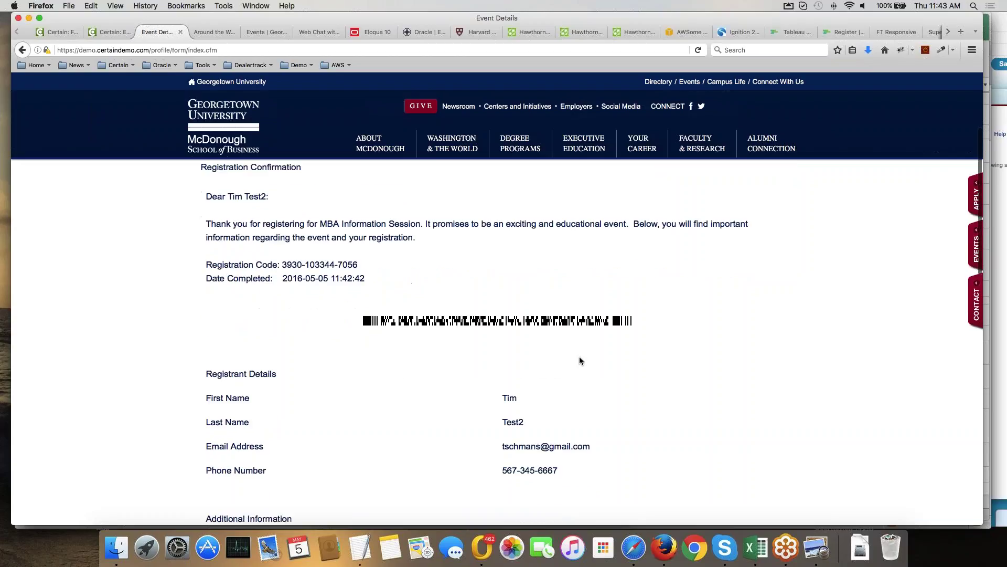
{"action": "scroll", "coordinate": [581, 360], "scroll_direction": "up", "scroll_amount": 12}
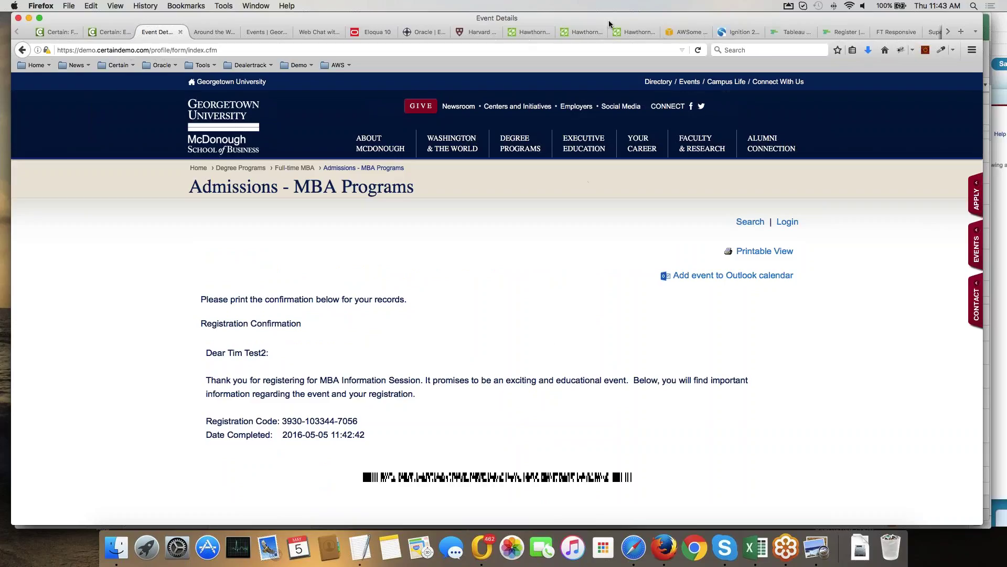
Look over the AWSome Day Vienna form, checking the Industry and Use Case options without choosing.
{"action": "left_click", "coordinate": [690, 34]}
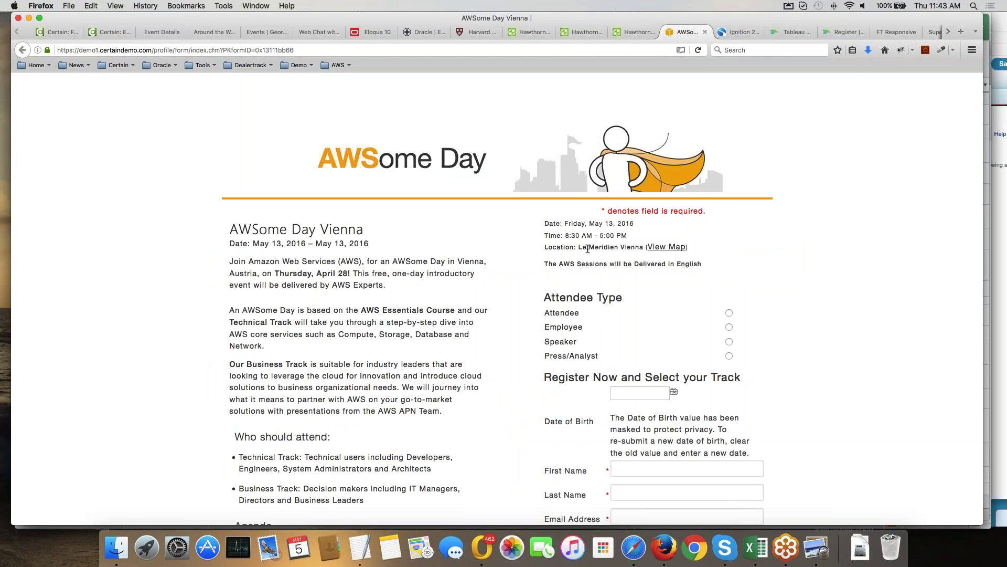
{"action": "scroll", "coordinate": [587, 250], "scroll_direction": "down", "scroll_amount": 3}
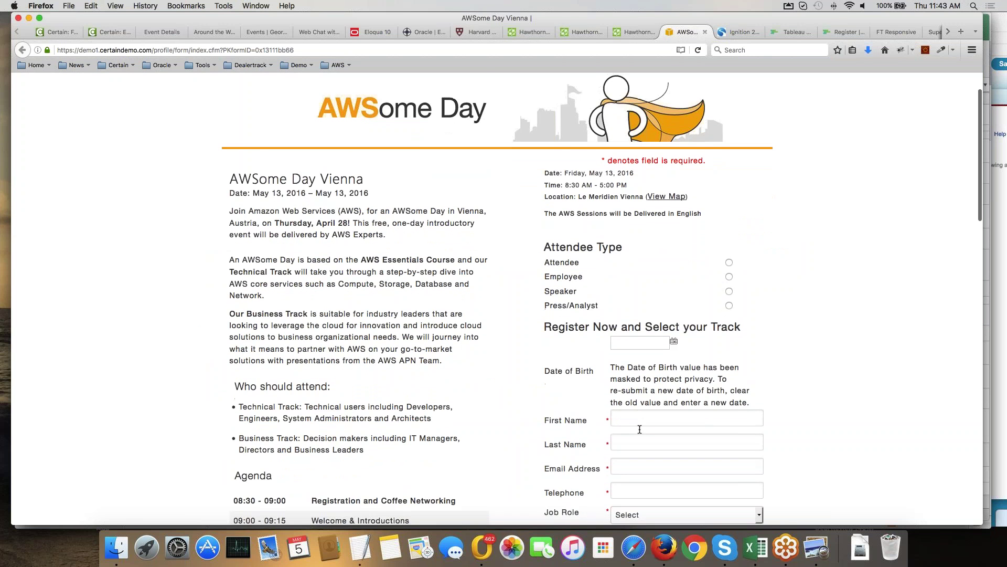
{"action": "scroll", "coordinate": [639, 429], "scroll_direction": "down", "scroll_amount": 10}
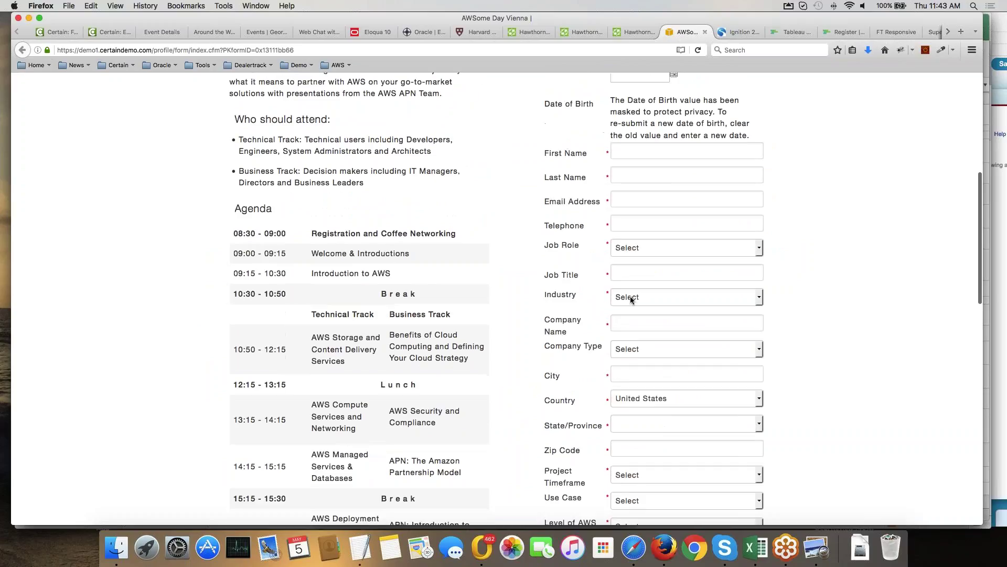
{"action": "left_click", "coordinate": [631, 298]}
{"action": "left_click", "coordinate": [845, 283]}
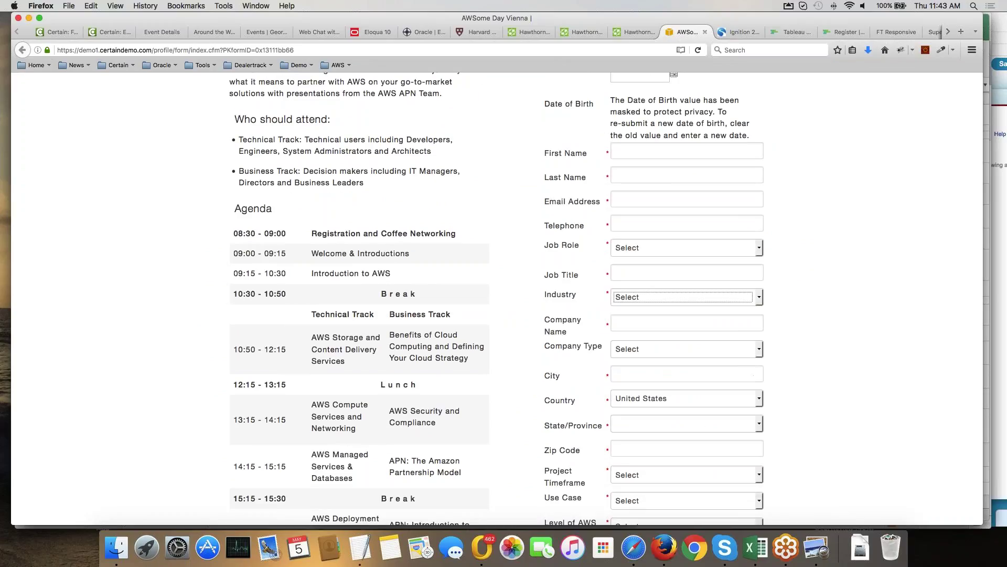
{"action": "scroll", "coordinate": [666, 452], "scroll_direction": "down", "scroll_amount": 4}
{"action": "left_click", "coordinate": [640, 396]}
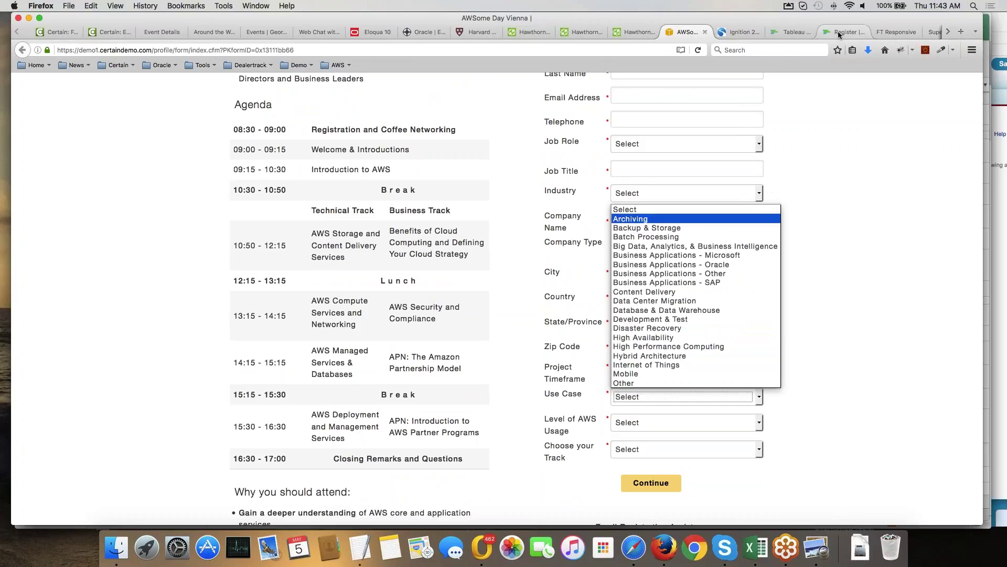
{"action": "left_click", "coordinate": [869, 30]}
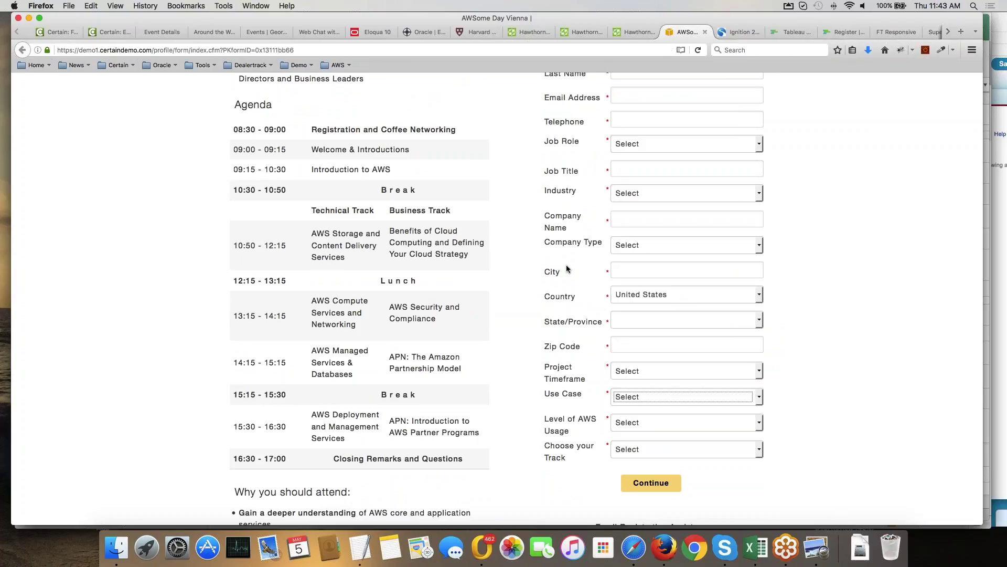
Bring up the Tableau Conference 2016 registration page.
{"action": "left_click", "coordinate": [838, 31]}
{"action": "scroll", "coordinate": [497, 299], "scroll_direction": "down", "scroll_amount": 5}
{"action": "scroll", "coordinate": [498, 299], "scroll_direction": "up", "scroll_amount": 5}
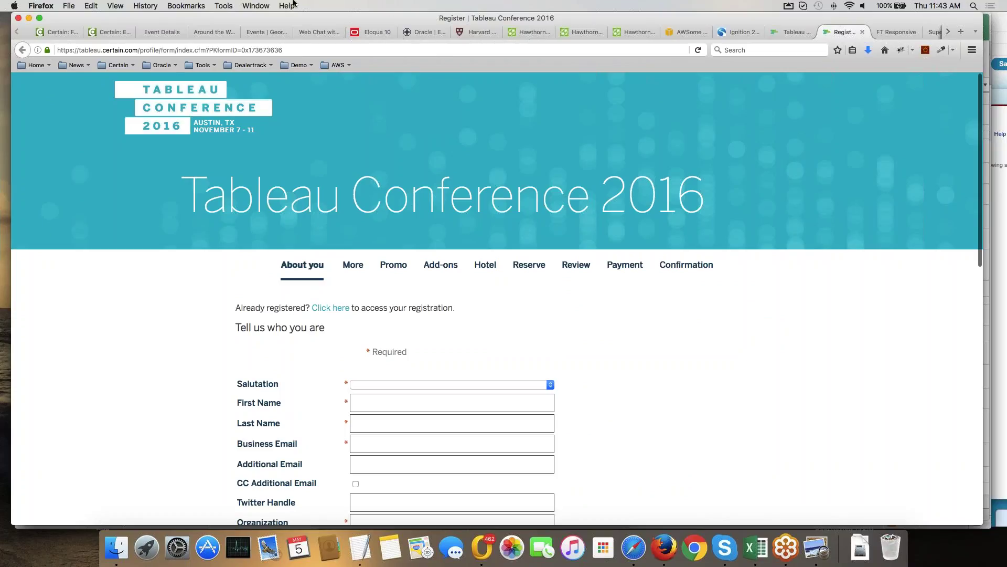
Switch to the Certain Event List Page, showing MBA Information Session at 11 registered, 19 complete.
{"action": "left_click", "coordinate": [108, 32]}
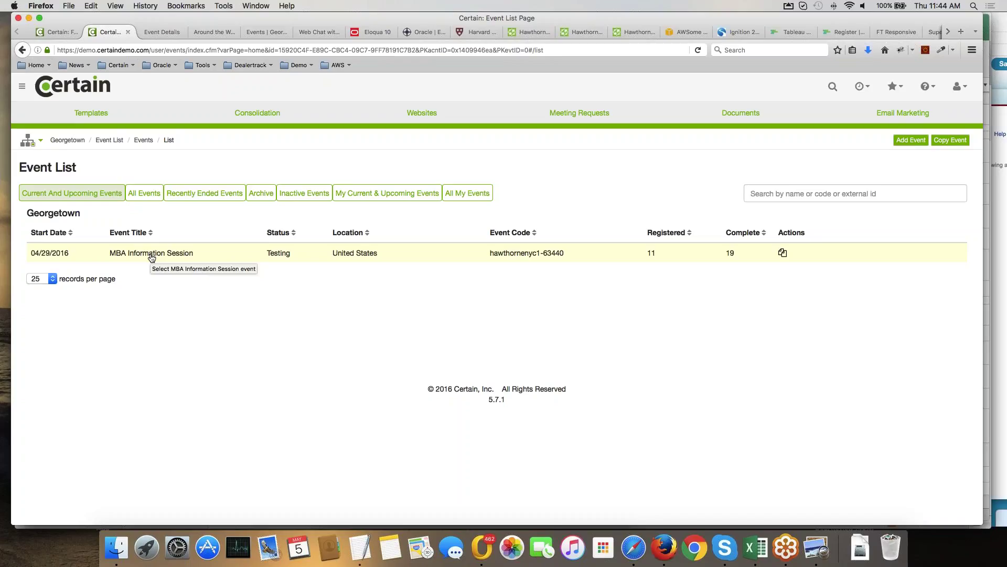
Go up to the parent account, then pick Georgetown by typing 'ge' in the sub-account chooser.
{"action": "left_click", "coordinate": [39, 140]}
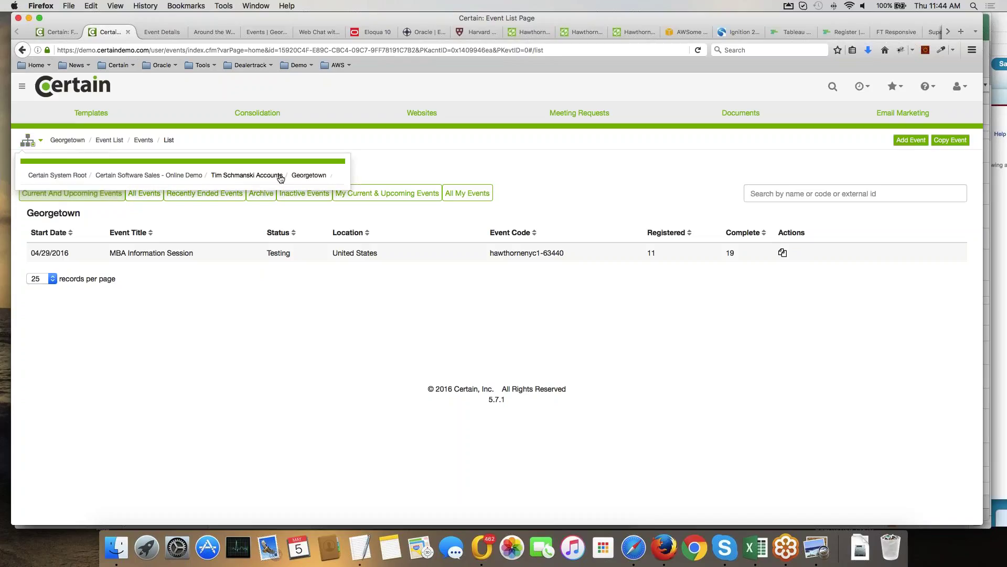
{"action": "left_click", "coordinate": [280, 177]}
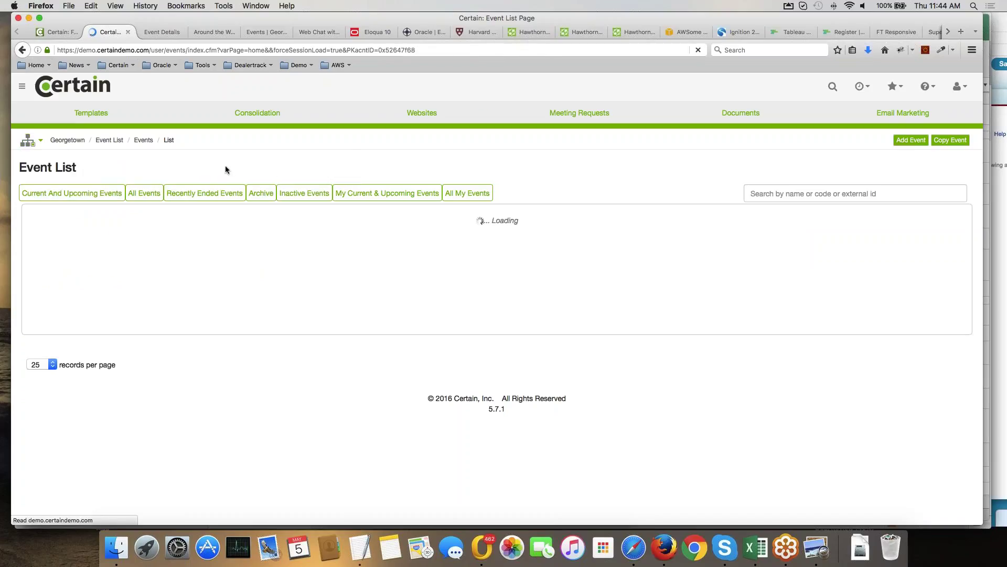
{"action": "left_click", "coordinate": [40, 142]}
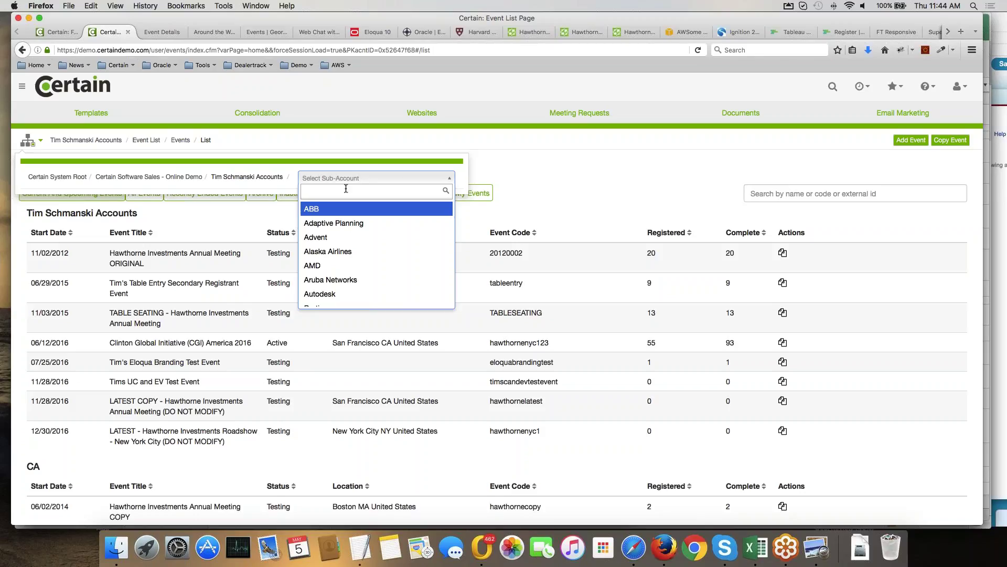
{"action": "scroll", "coordinate": [353, 231], "scroll_direction": "down", "scroll_amount": 5}
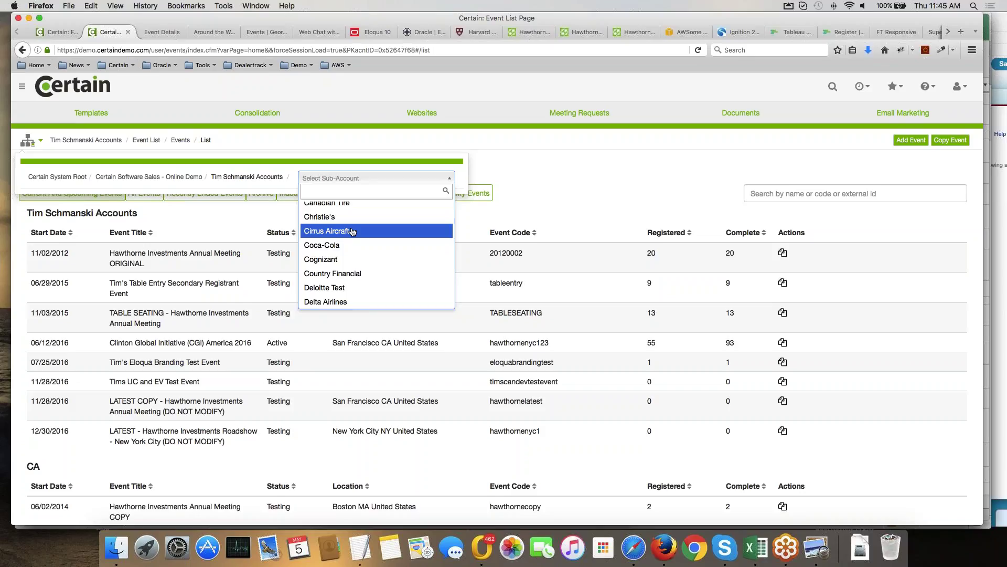
{"action": "type", "text": "ge"}
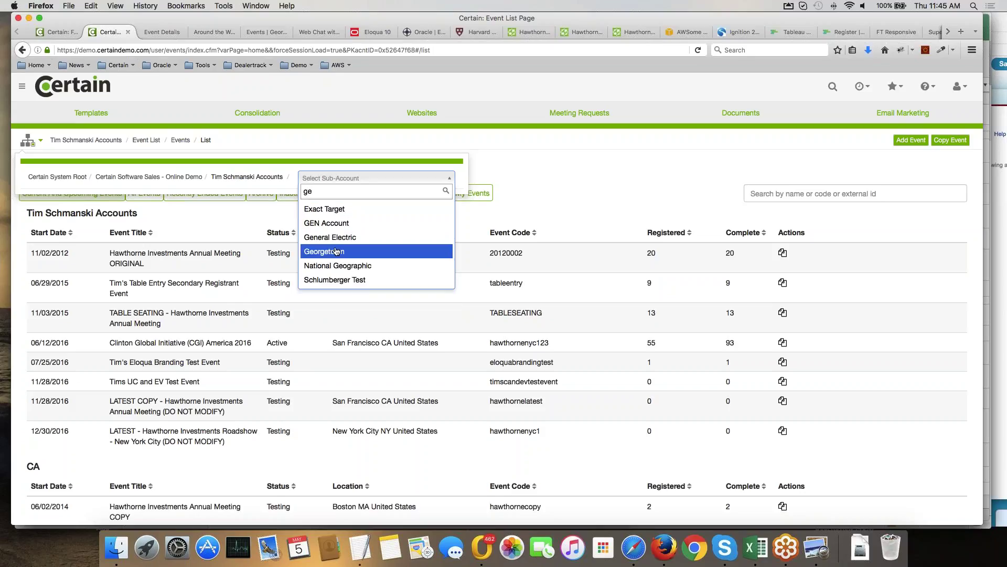
{"action": "left_click", "coordinate": [337, 252]}
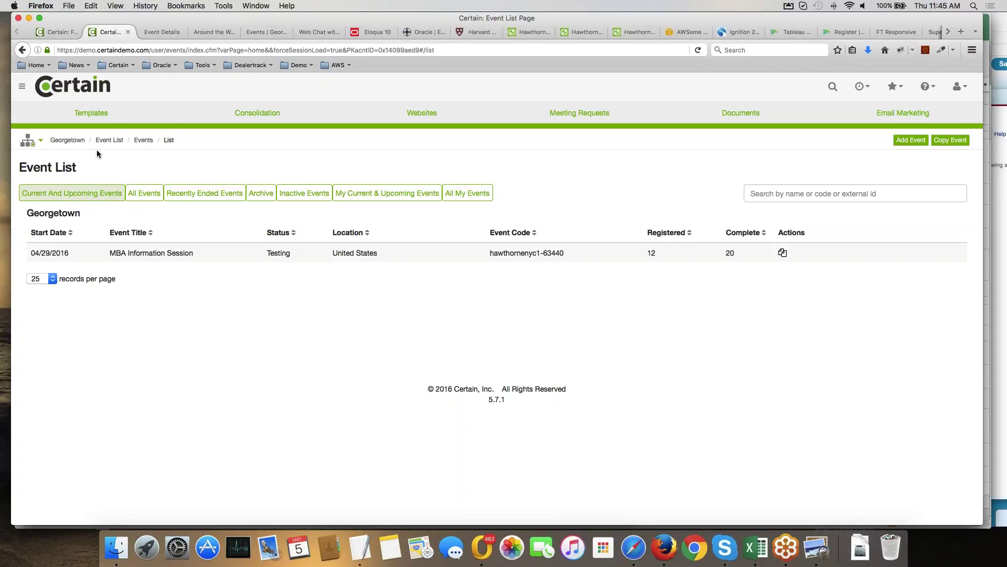
Copy the Tims Simple Event template and rename the copy 'Tims Simple Event 2'.
{"action": "left_click", "coordinate": [94, 115]}
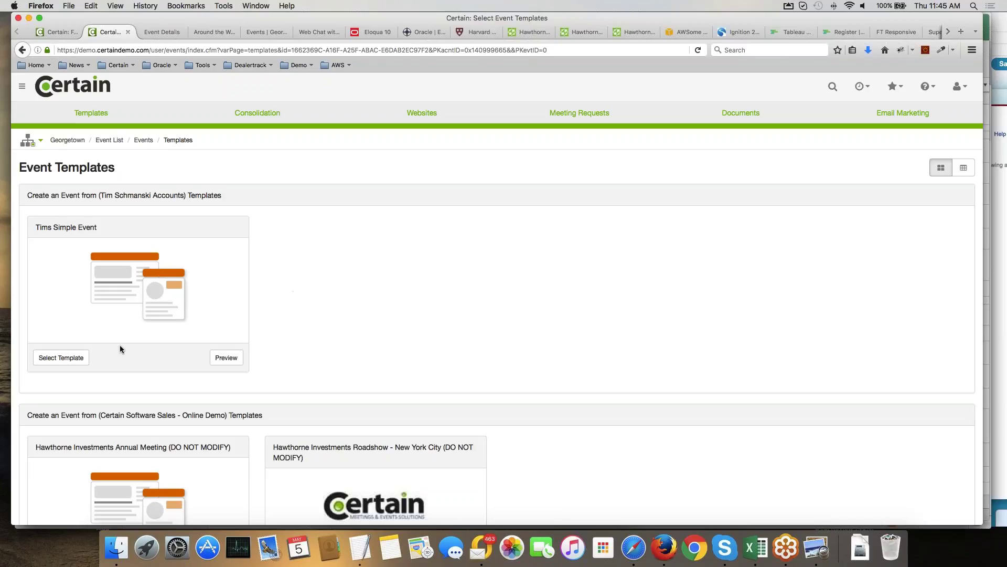
{"action": "left_click", "coordinate": [58, 357]}
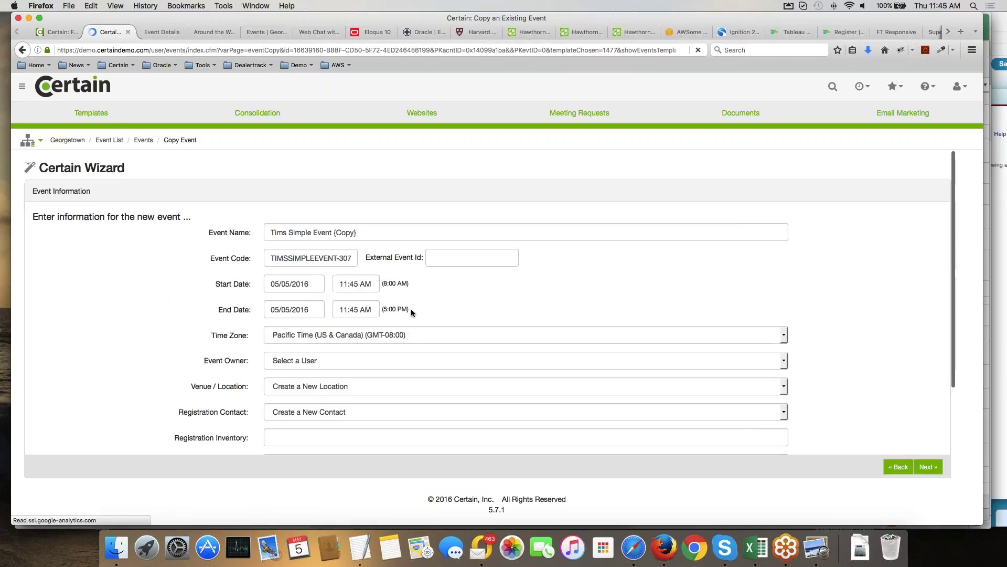
{"action": "left_click", "coordinate": [378, 229]}
{"action": "key", "text": "BackSpace"}
{"action": "key", "text": "BackSpace"}
{"action": "key", "text": "BackSpace"}
{"action": "key", "text": "BackSpace"}
{"action": "key", "text": "BackSpace"}
{"action": "key", "text": "BackSpace"}
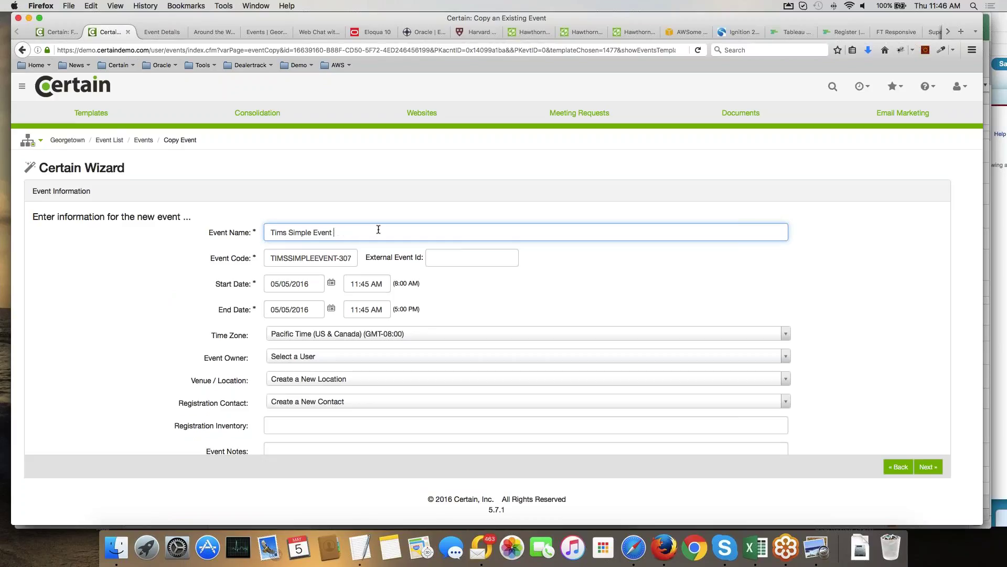
{"action": "type", "text": "2"}
{"action": "left_click", "coordinate": [476, 292]}
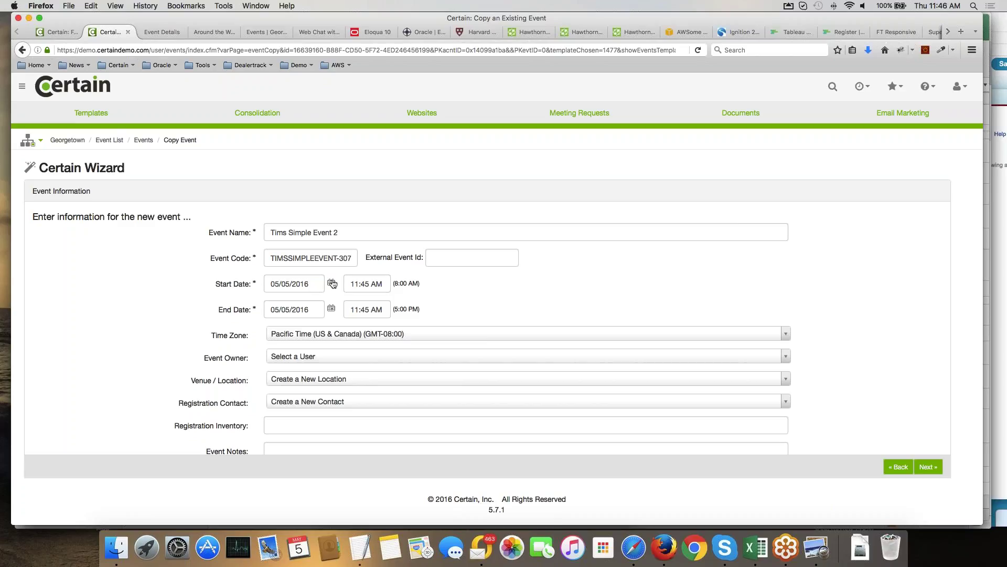
Set the start date to 05/26/2016 and assign an event owner.
{"action": "left_click", "coordinate": [332, 283]}
{"action": "left_click", "coordinate": [355, 386]}
{"action": "left_click", "coordinate": [359, 358]}
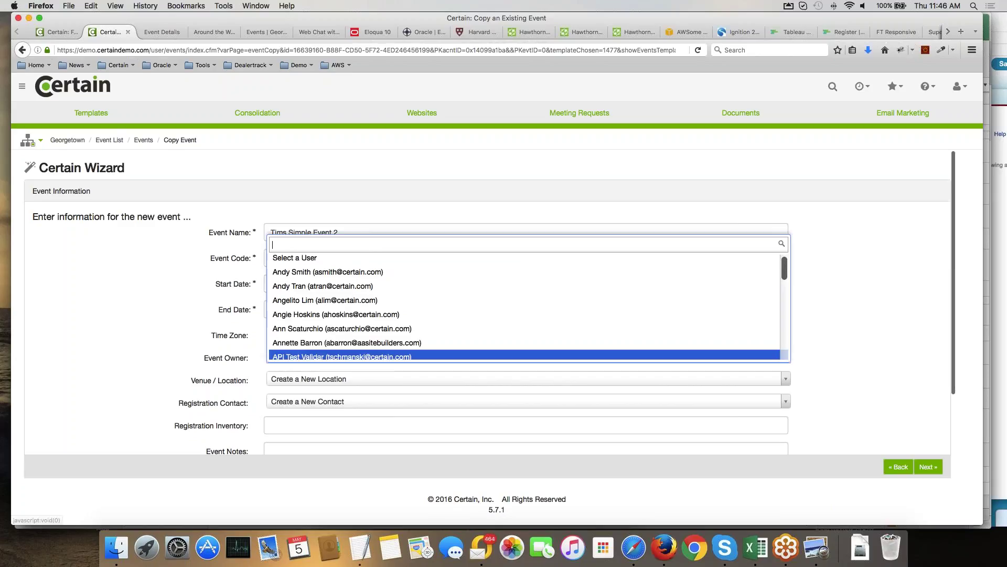
{"action": "left_click", "coordinate": [367, 287]}
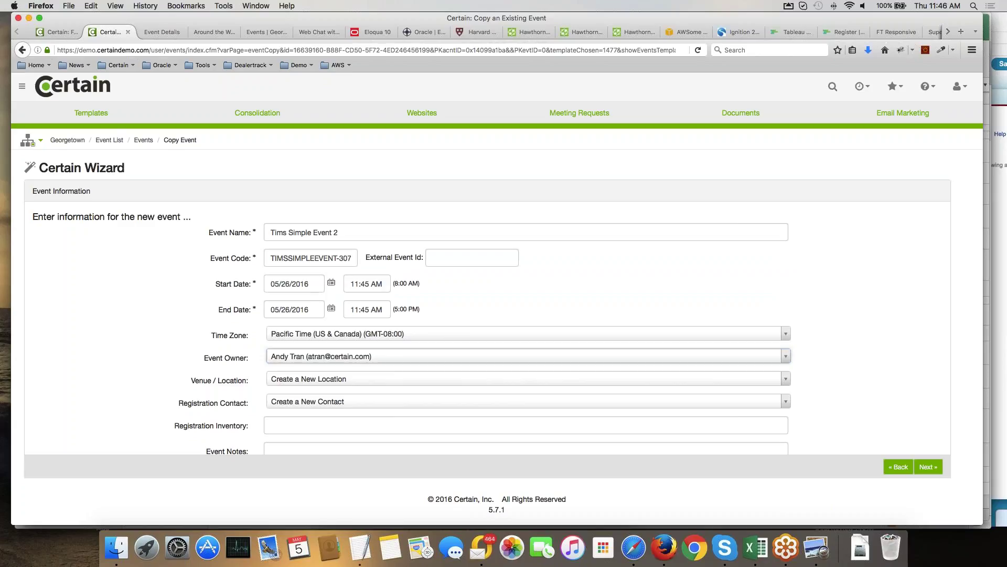
{"action": "left_click", "coordinate": [393, 382]}
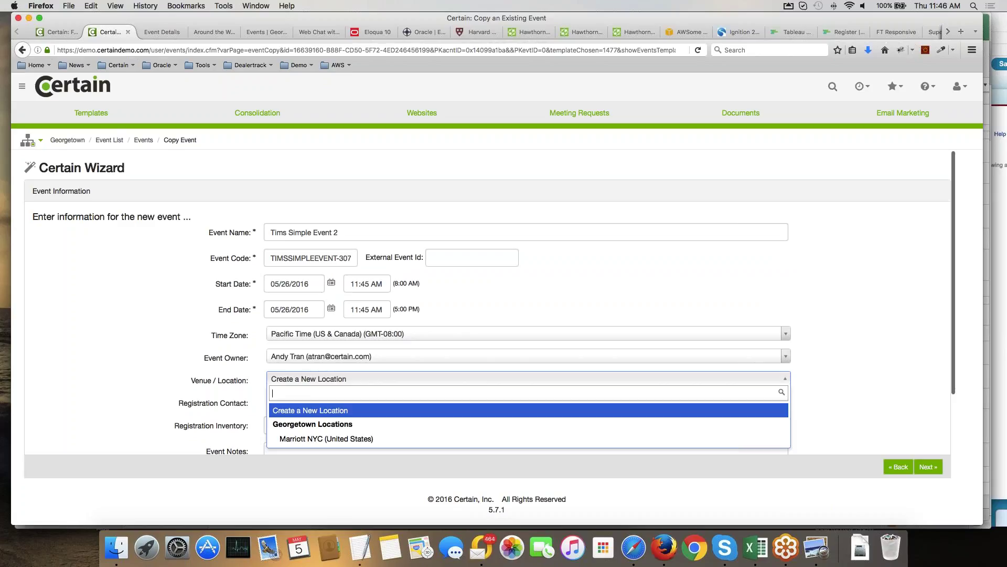
Choose Marriott NYC as venue and fill the registration contact's name and e-mail from suggestions.
{"action": "left_click", "coordinate": [327, 439]}
{"action": "left_click", "coordinate": [928, 467]}
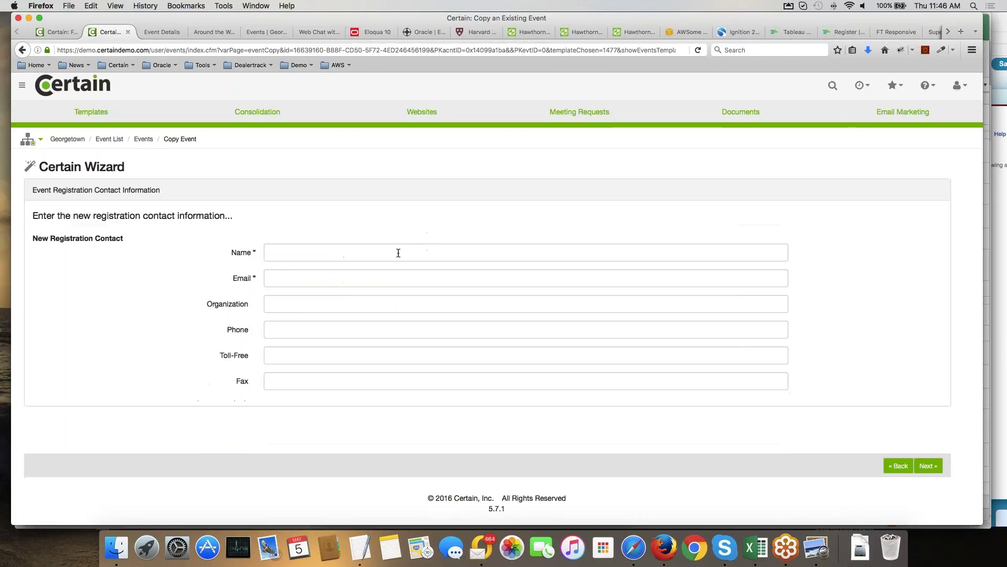
{"action": "left_click", "coordinate": [389, 251]}
{"action": "type", "text": "t"}
{"action": "left_click", "coordinate": [363, 266]}
{"action": "left_click", "coordinate": [354, 275]}
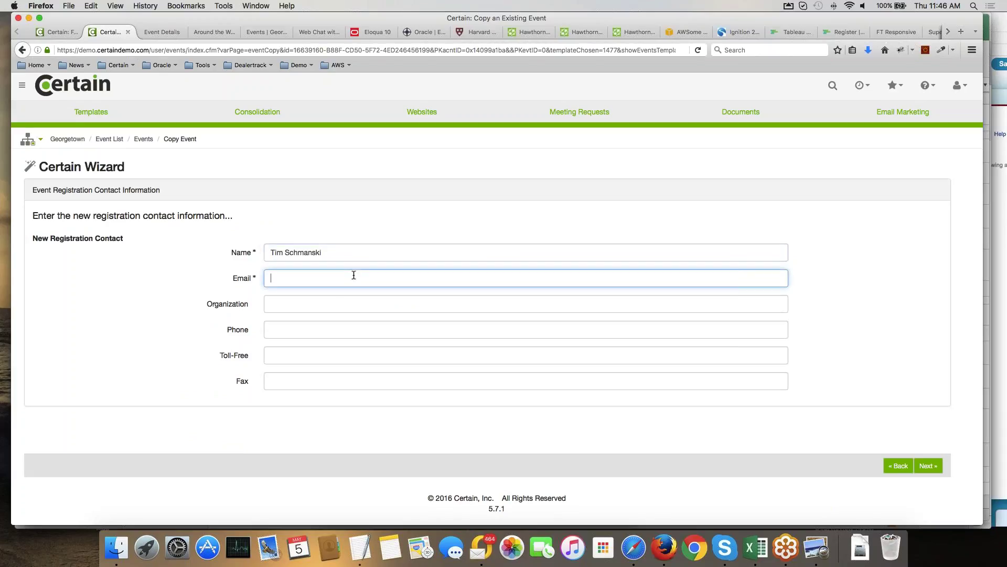
{"action": "type", "text": "ts"}
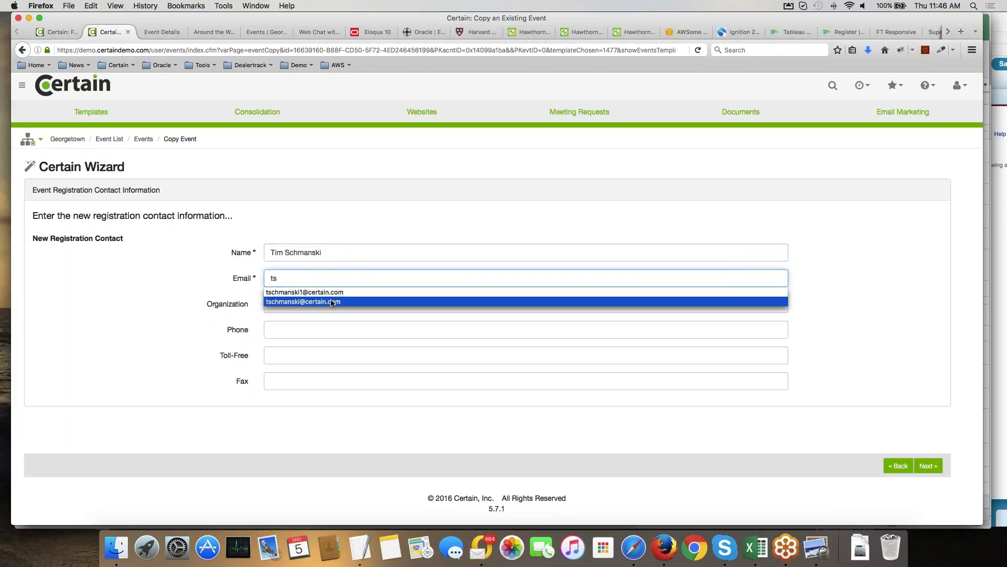
{"action": "left_click", "coordinate": [441, 301]}
{"action": "left_click", "coordinate": [928, 466]}
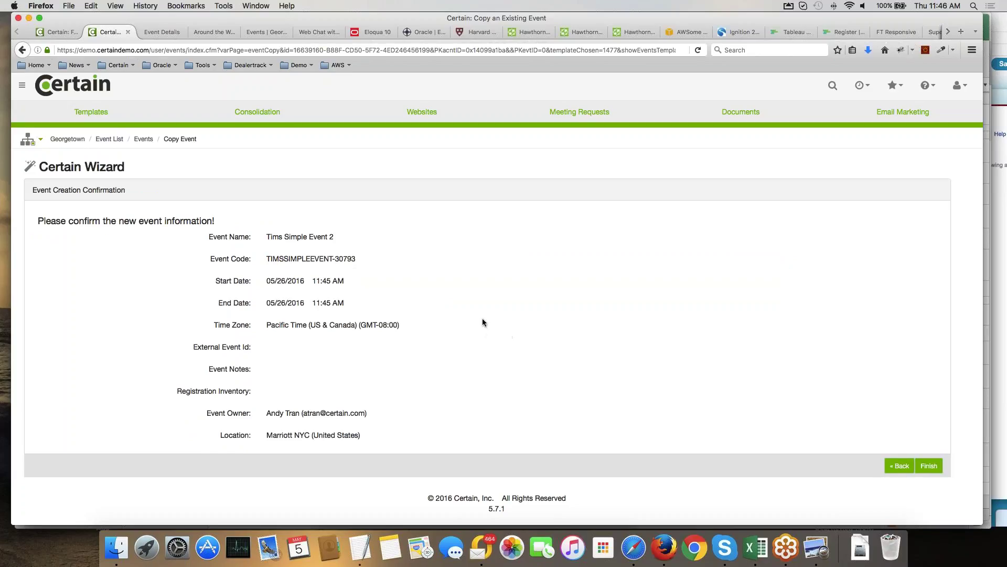
Finish the copy wizard and confirm creating Tims Simple Event 2 in Georgetown.
{"action": "scroll", "coordinate": [482, 321], "scroll_direction": "down", "scroll_amount": 3}
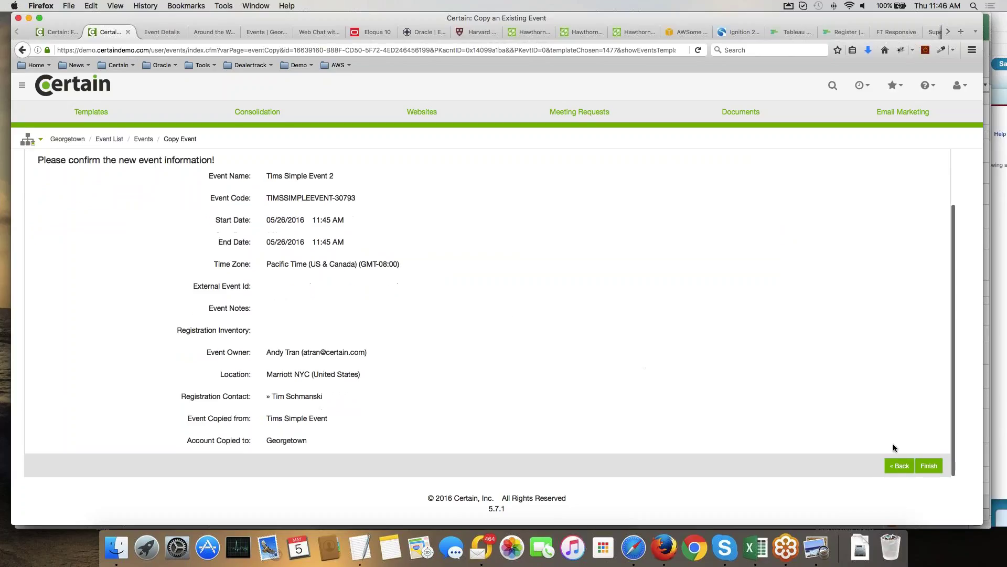
{"action": "left_click", "coordinate": [929, 466]}
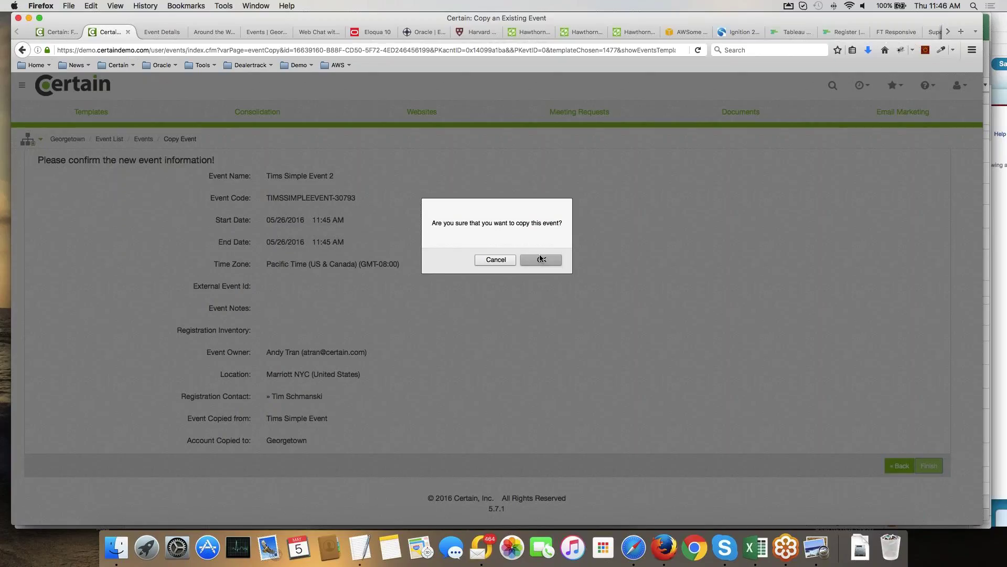
{"action": "left_click", "coordinate": [541, 259]}
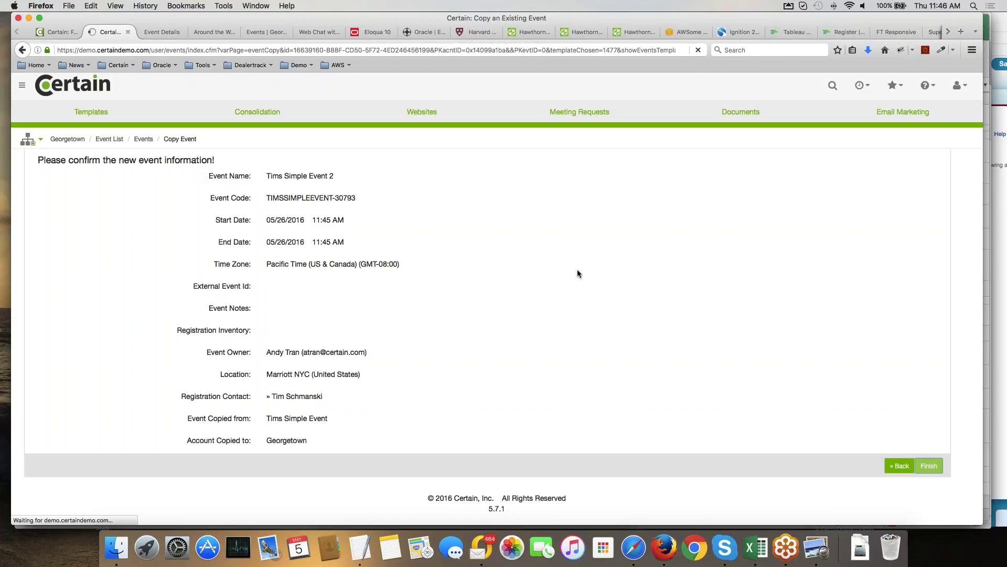
{"action": "left_click", "coordinate": [929, 466]}
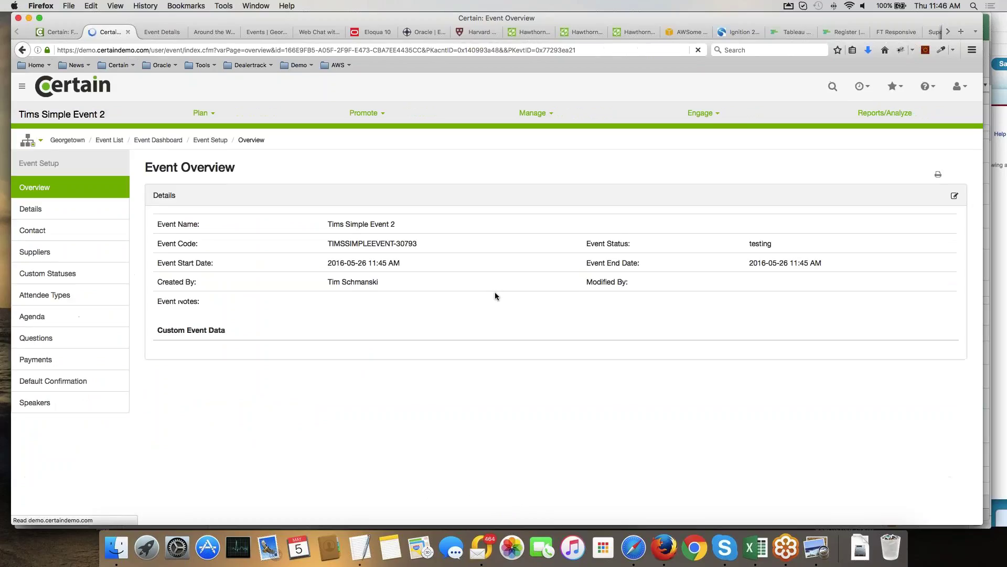
Go to Events from the main menu to see Tims Simple Event 2 in the Georgetown list.
{"action": "left_click", "coordinate": [22, 86]}
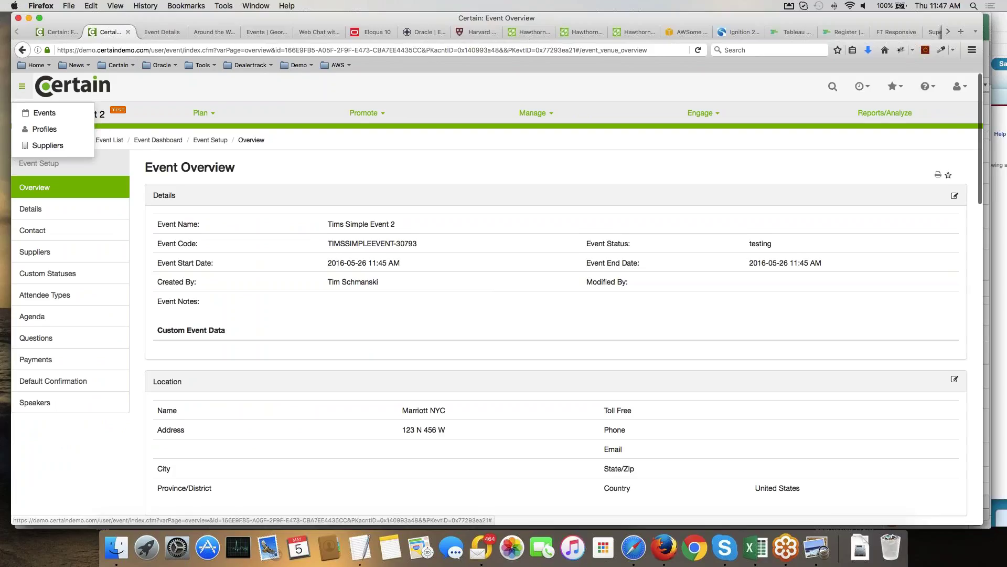
{"action": "left_click", "coordinate": [44, 113]}
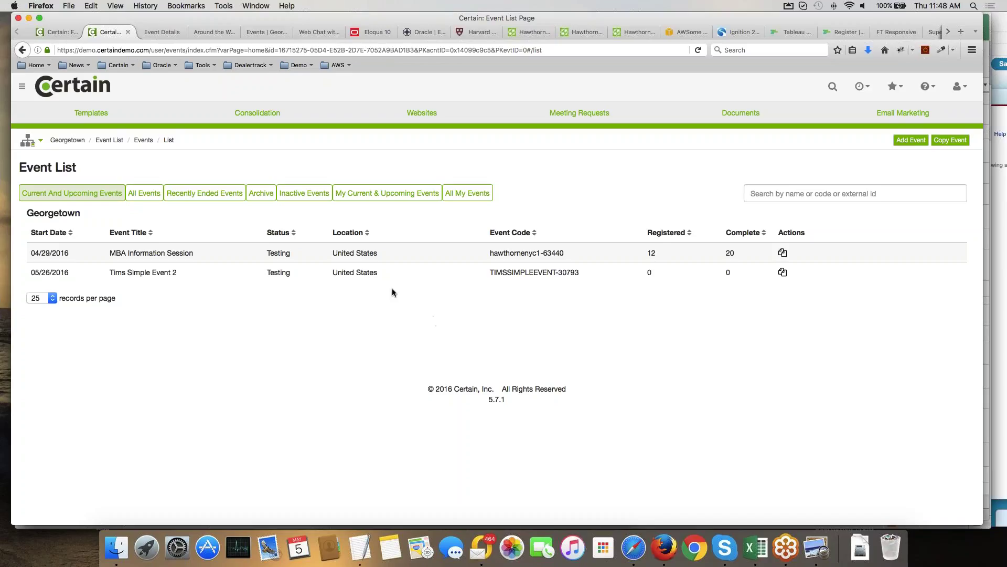
Open the MBA Information Session event's dashboard from the Event List.
{"action": "left_click", "coordinate": [193, 253]}
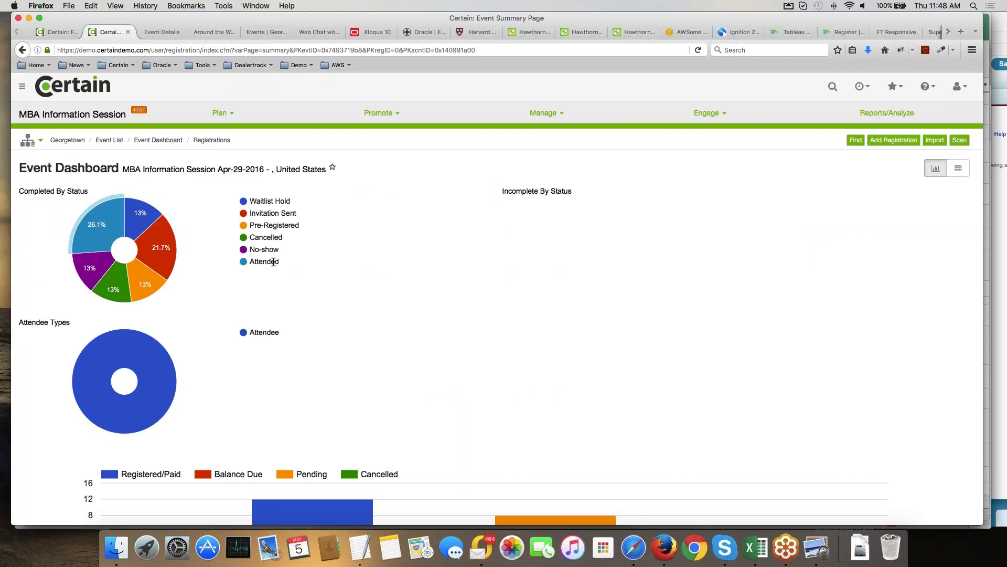
Switch the dashboard to table view and open the report of 3 cancelled, complete registrations.
{"action": "left_click", "coordinate": [960, 173]}
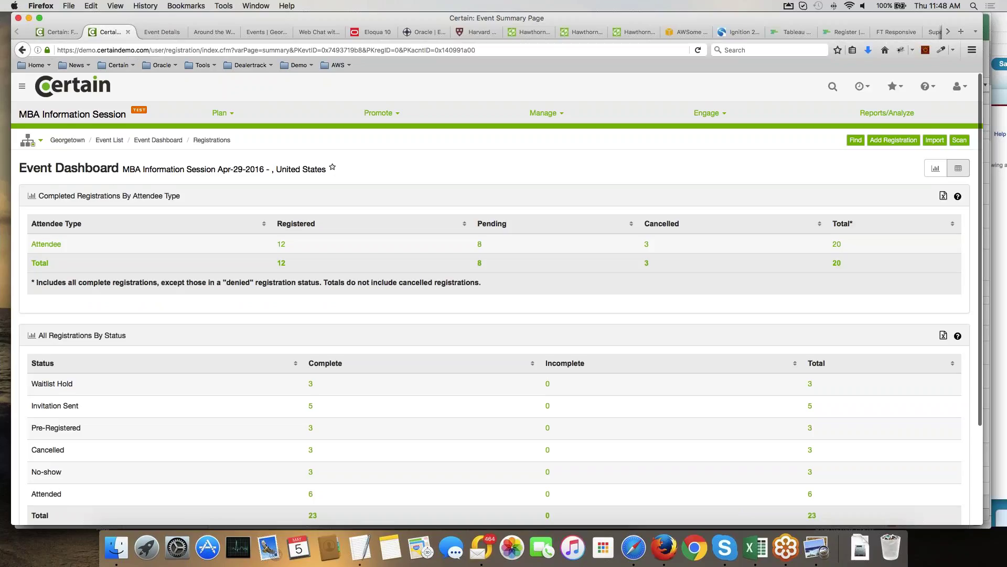
{"action": "scroll", "coordinate": [171, 301], "scroll_direction": "down", "scroll_amount": 3}
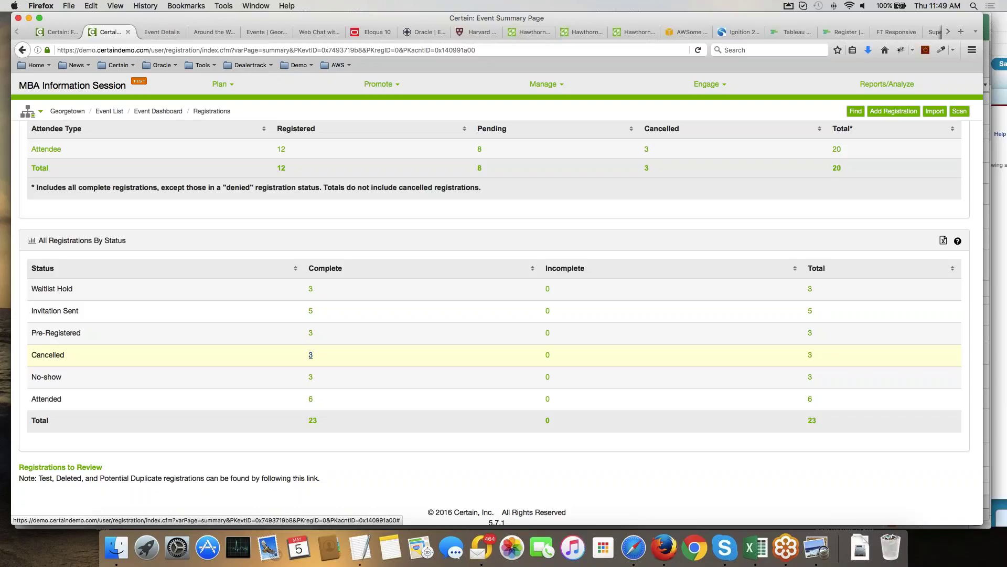
{"action": "left_click", "coordinate": [310, 355]}
{"action": "left_click", "coordinate": [332, 194]}
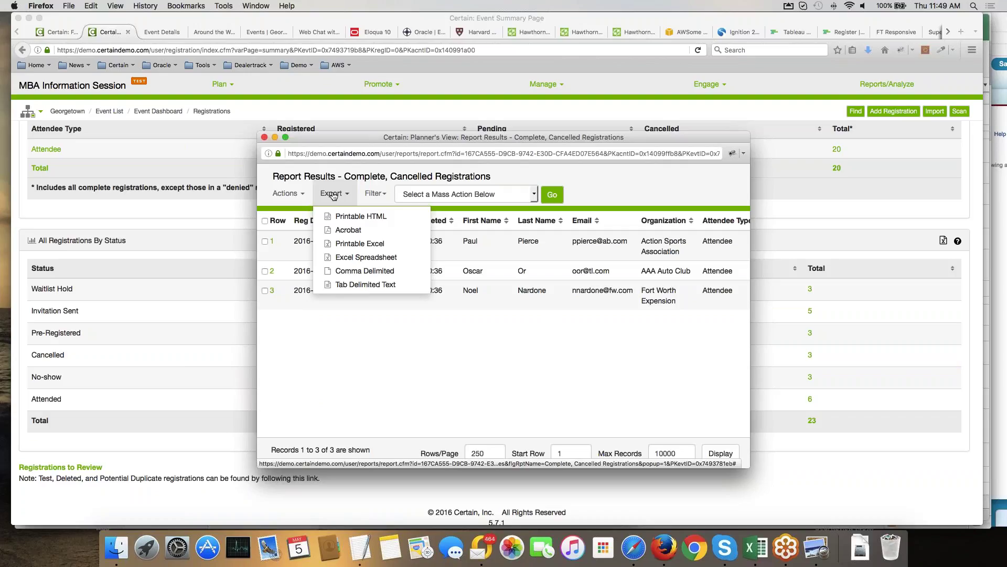
Open the Attendee Overview for row 1 of the cancelled registrations report.
{"action": "left_click", "coordinate": [292, 195]}
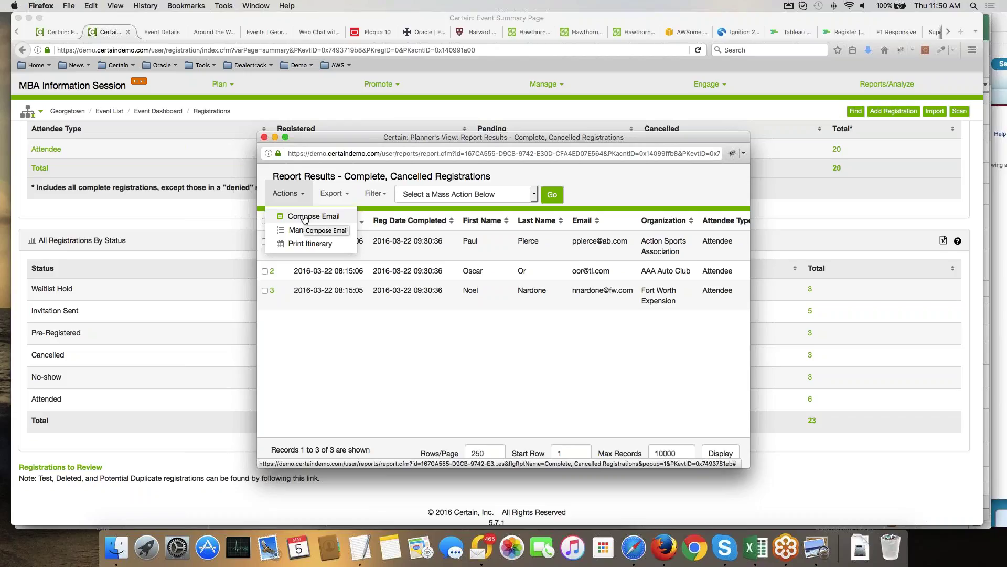
{"action": "left_click", "coordinate": [304, 217]}
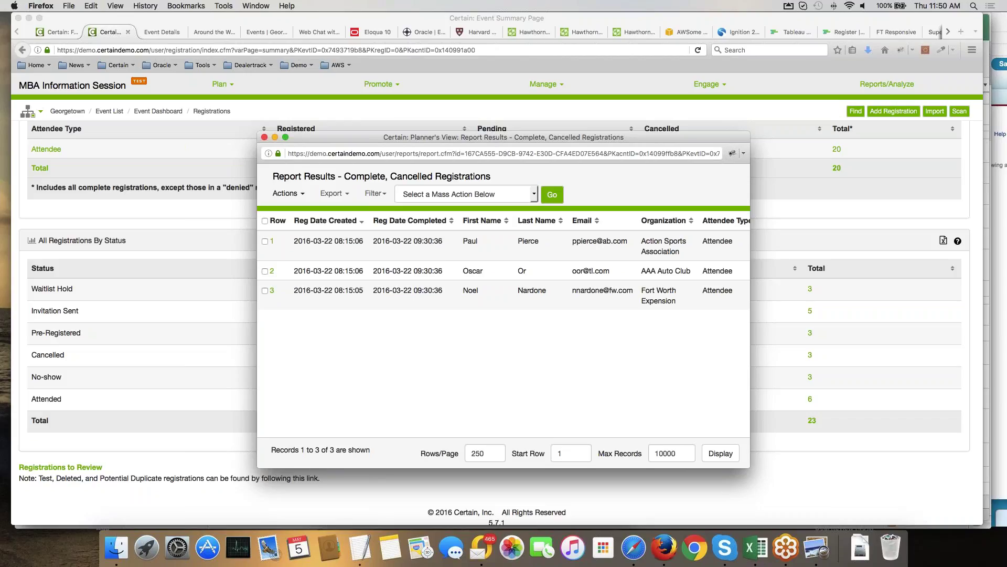
{"action": "left_click", "coordinate": [408, 245]}
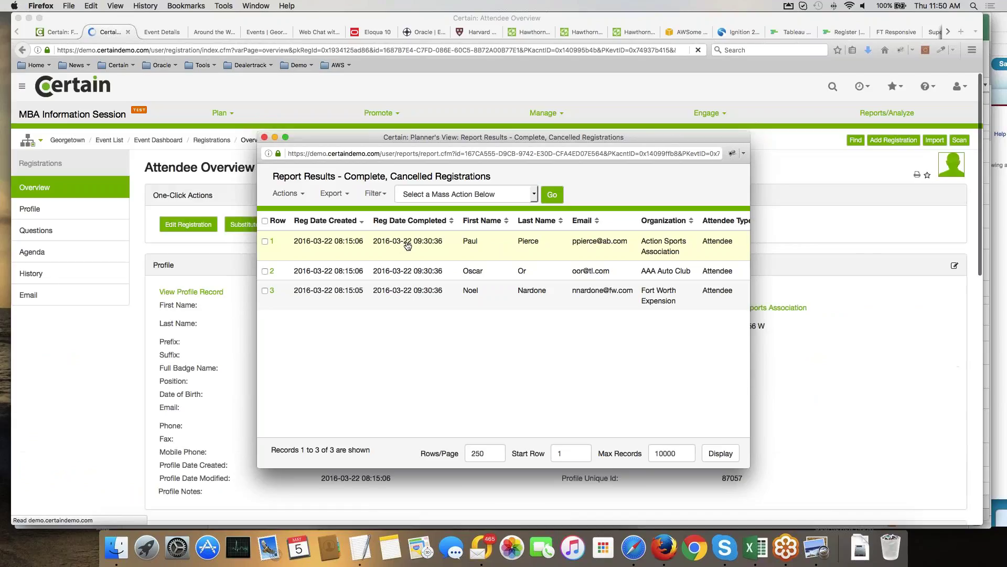
Select the registration ID and open History entry 2, where Complete, Confirmed and Paid became Yes.
{"action": "left_click", "coordinate": [100, 382]}
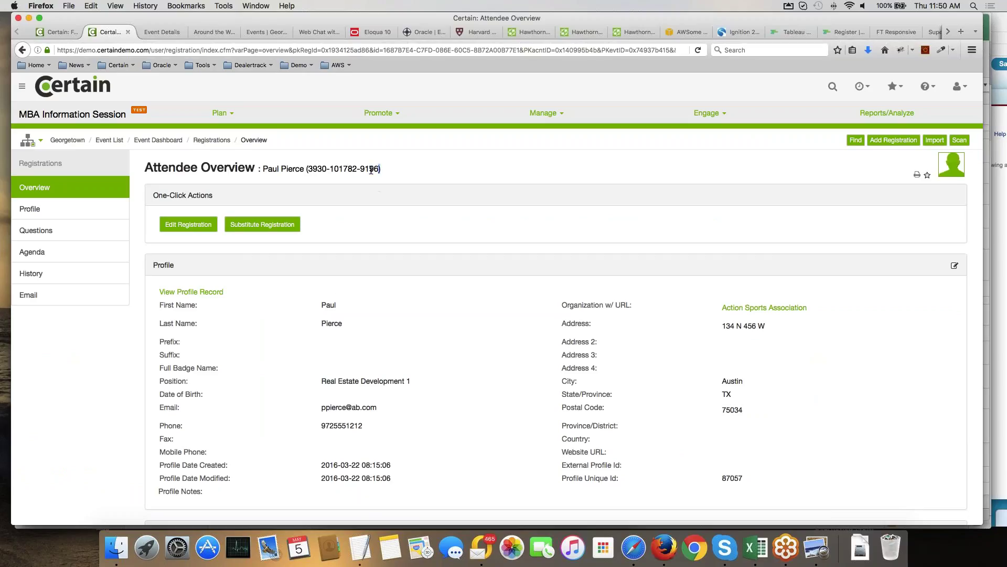
{"action": "left_click_drag", "start_coordinate": [382, 168], "coordinate": [305, 170]}
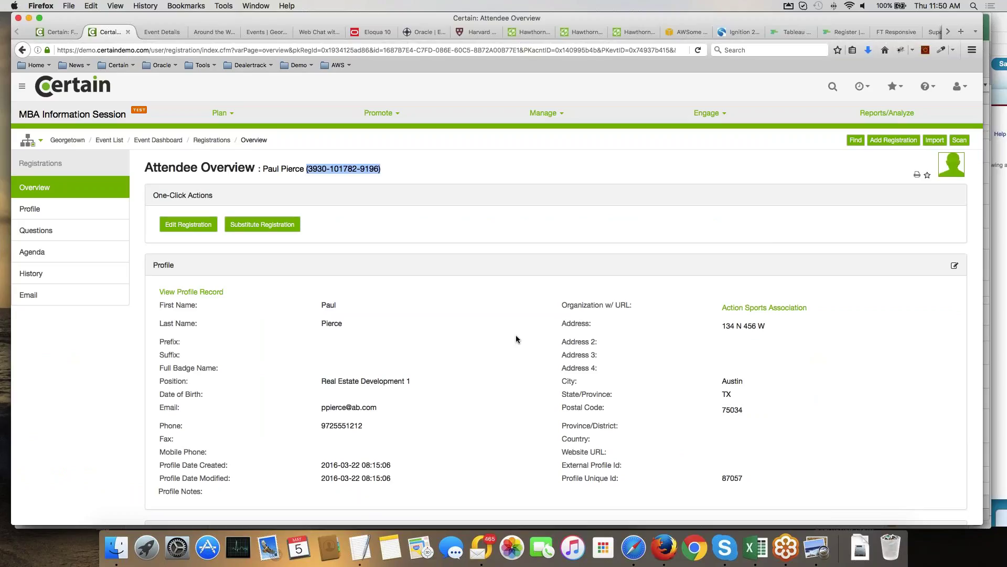
{"action": "scroll", "coordinate": [516, 339], "scroll_direction": "down", "scroll_amount": 1}
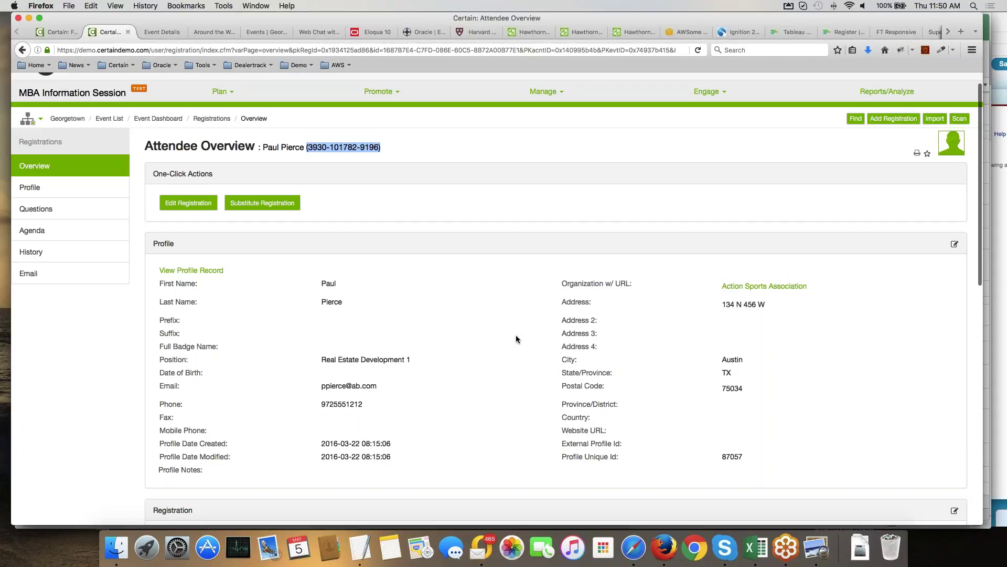
{"action": "scroll", "coordinate": [516, 339], "scroll_direction": "down", "scroll_amount": 10}
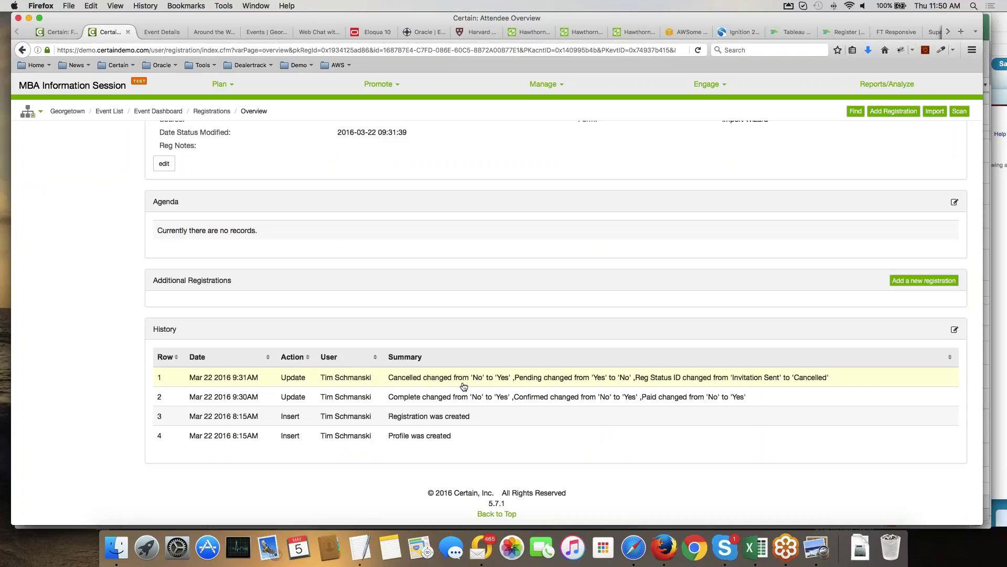
{"action": "left_click", "coordinate": [415, 399]}
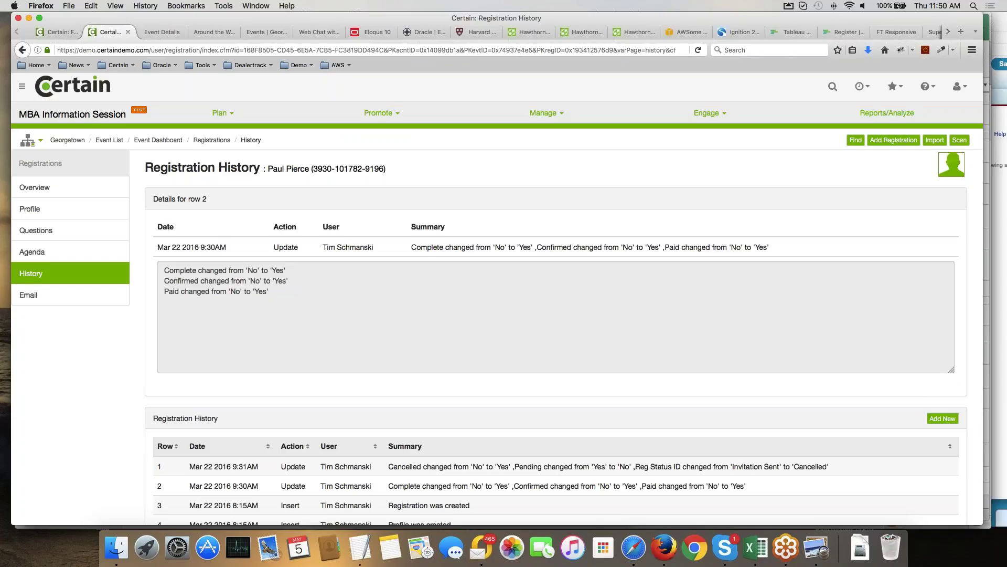
Go to Reports/Analyze to show the MBA Information Session's Report List.
{"action": "left_click", "coordinate": [877, 114]}
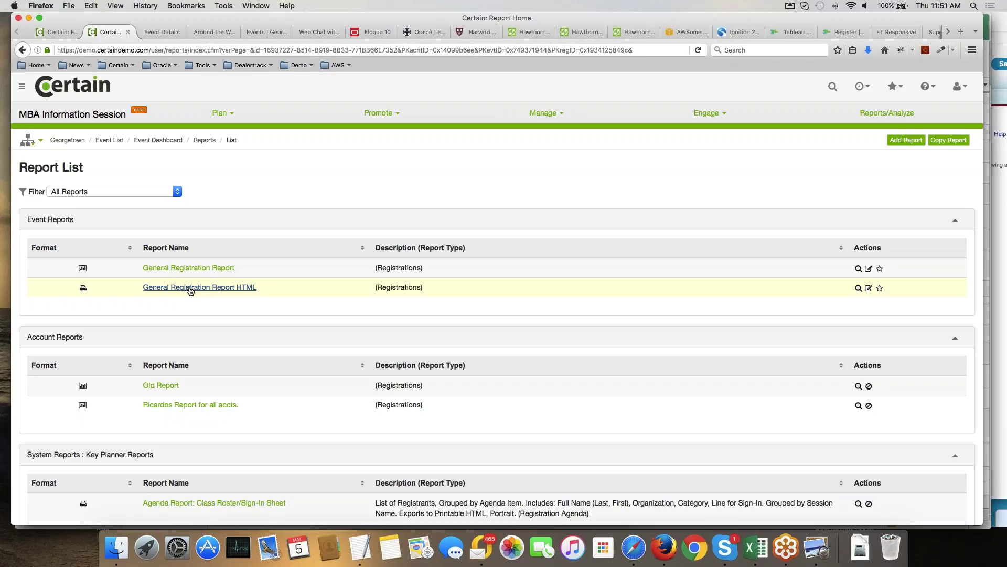
Run the General Registration Report HTML from the Event Reports list.
{"action": "left_click", "coordinate": [191, 288]}
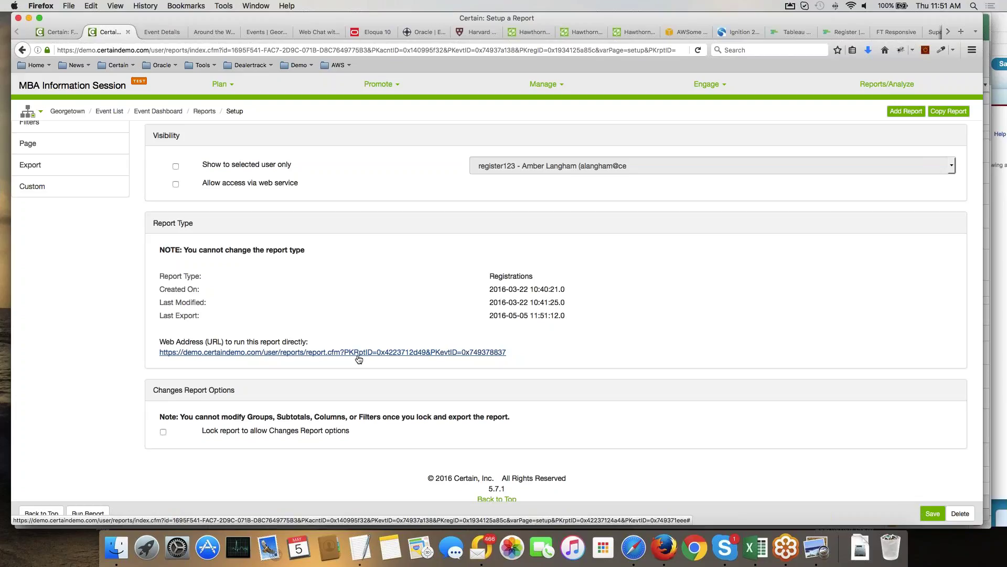
Lock the report for Changes Report options labelled ADDITIONS, CANCELLATIONS and MODIFICATIONS.
{"action": "left_click", "coordinate": [163, 432]}
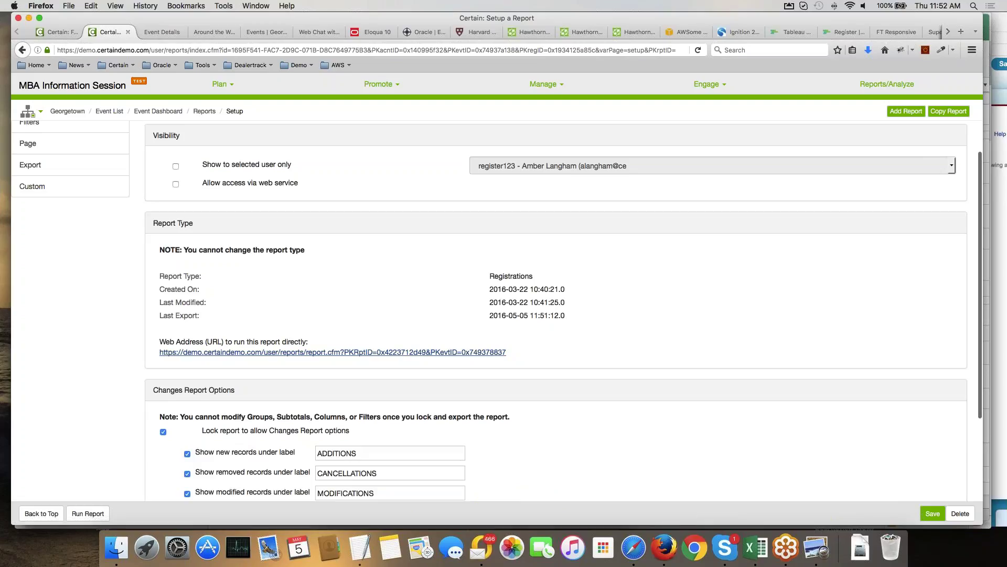
{"action": "scroll", "coordinate": [556, 310], "scroll_direction": "down", "scroll_amount": 5}
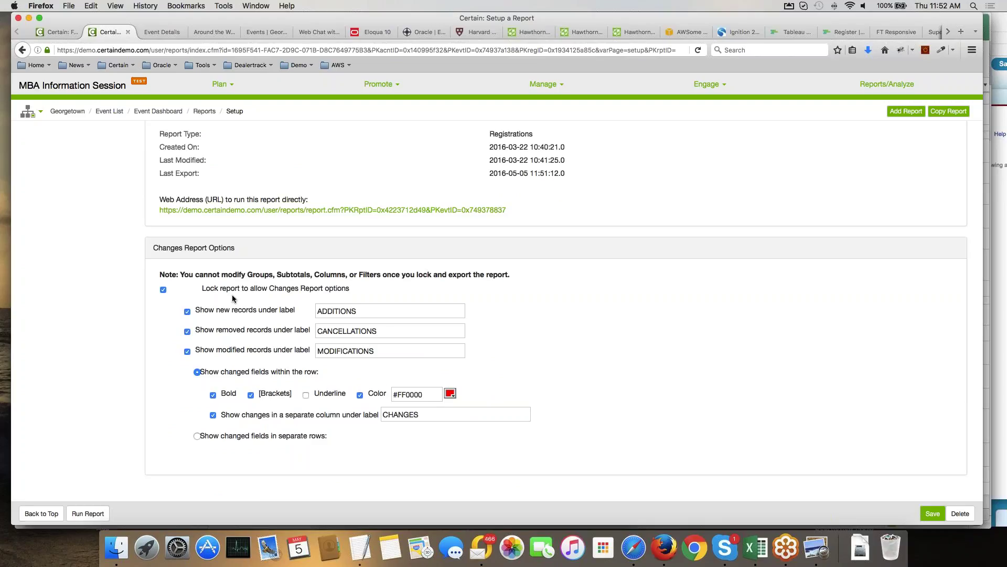
{"action": "scroll", "coordinate": [234, 299], "scroll_direction": "up", "scroll_amount": 1}
{"action": "scroll", "coordinate": [93, 234], "scroll_direction": "up", "scroll_amount": 10}
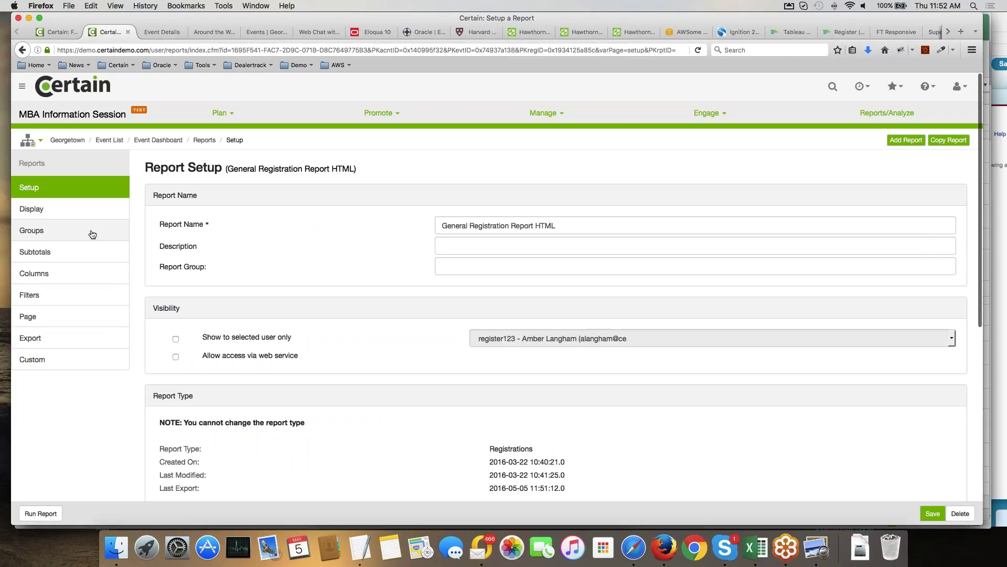
Open Display > Columns to reach the report's Pick Report Columns page.
{"action": "left_click", "coordinate": [70, 209]}
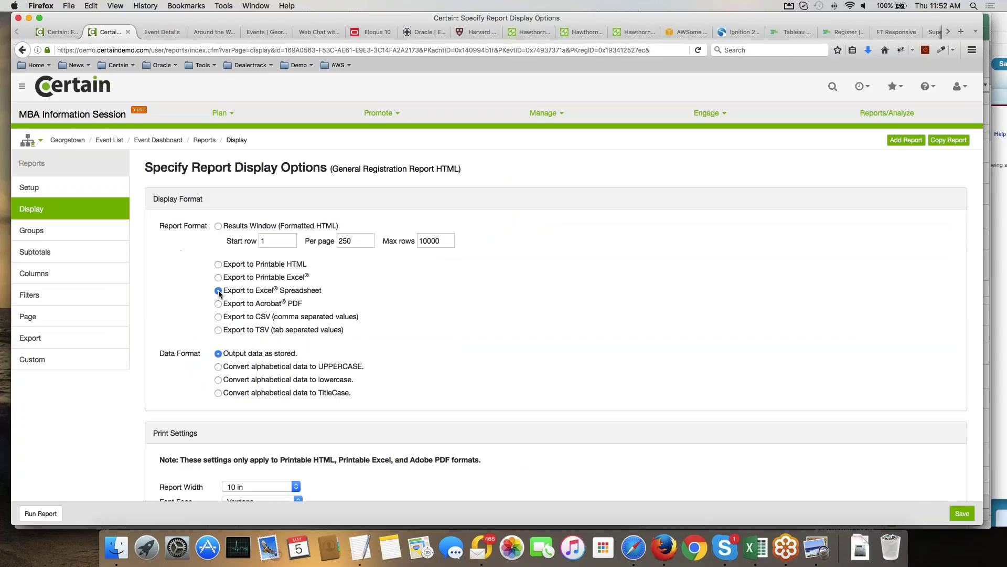
{"action": "left_click", "coordinate": [34, 273]}
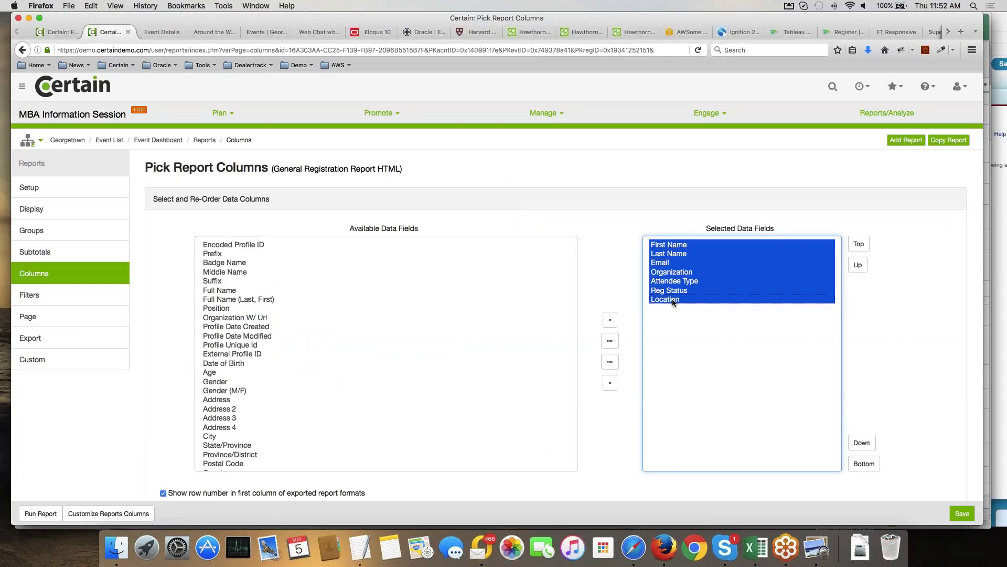
Add the available fields Profile Date Created through City to the report columns.
{"action": "left_click", "coordinate": [237, 319]}
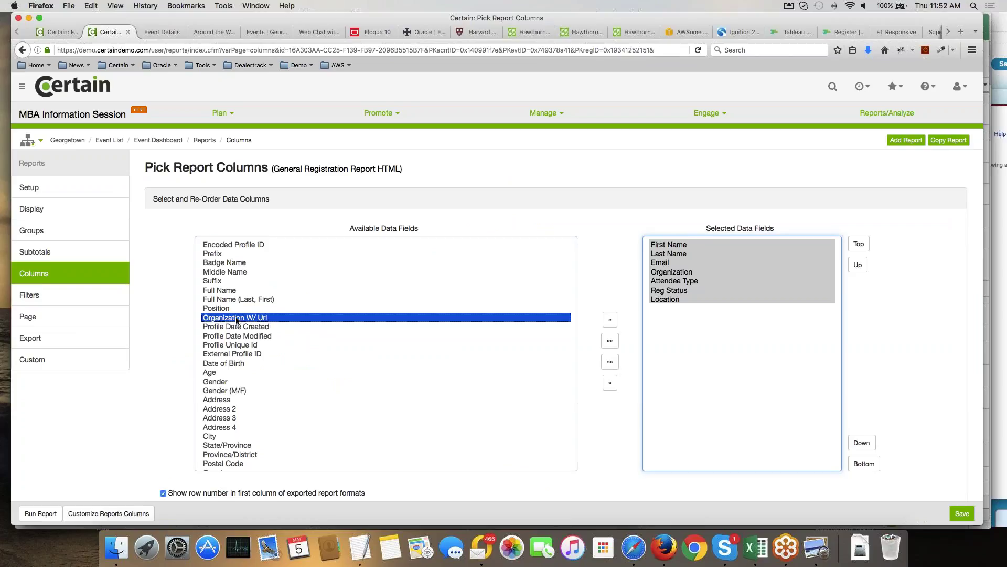
{"action": "scroll", "coordinate": [237, 320], "scroll_direction": "down", "scroll_amount": 15}
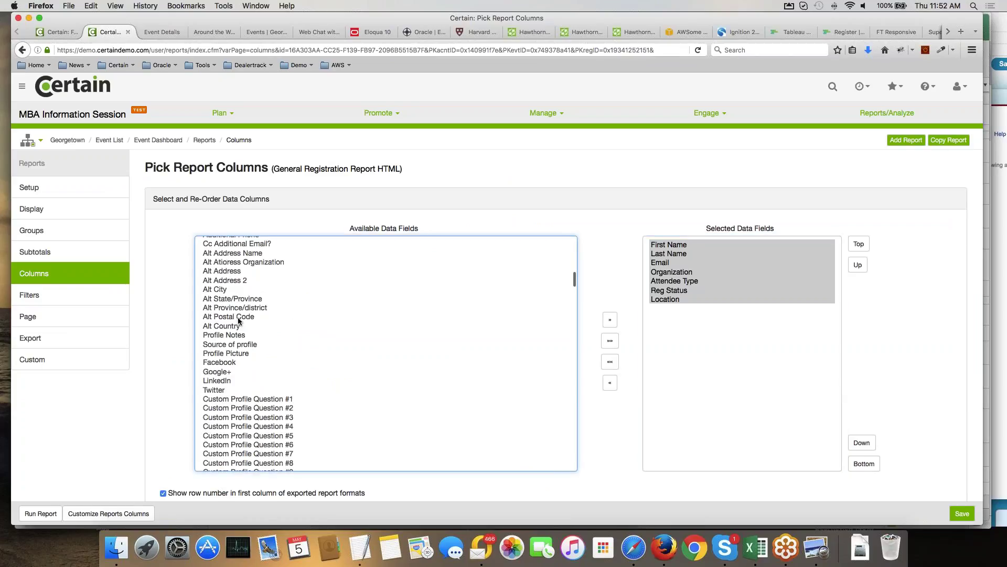
{"action": "scroll", "coordinate": [238, 321], "scroll_direction": "down", "scroll_amount": 15}
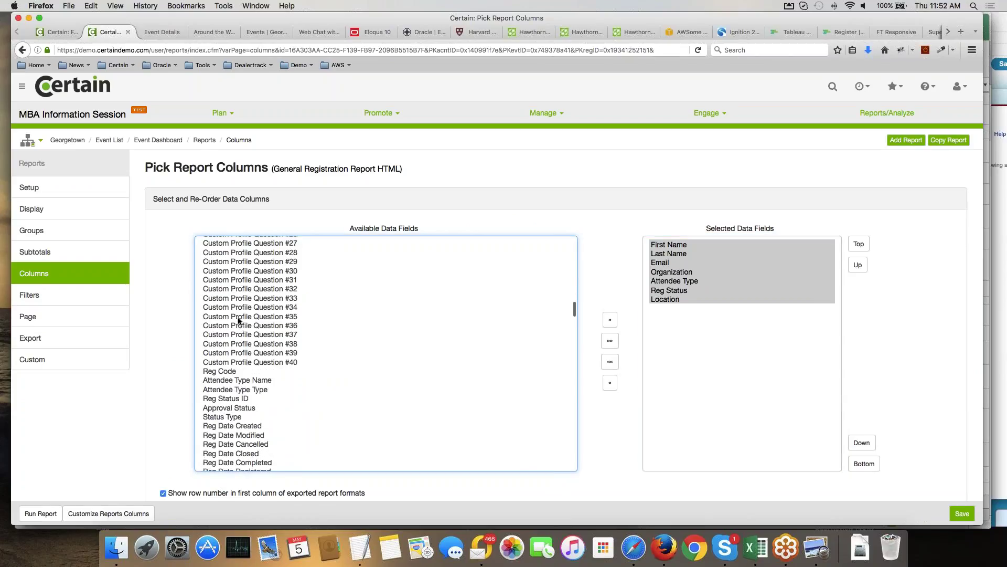
{"action": "scroll", "coordinate": [238, 320], "scroll_direction": "down", "scroll_amount": 15}
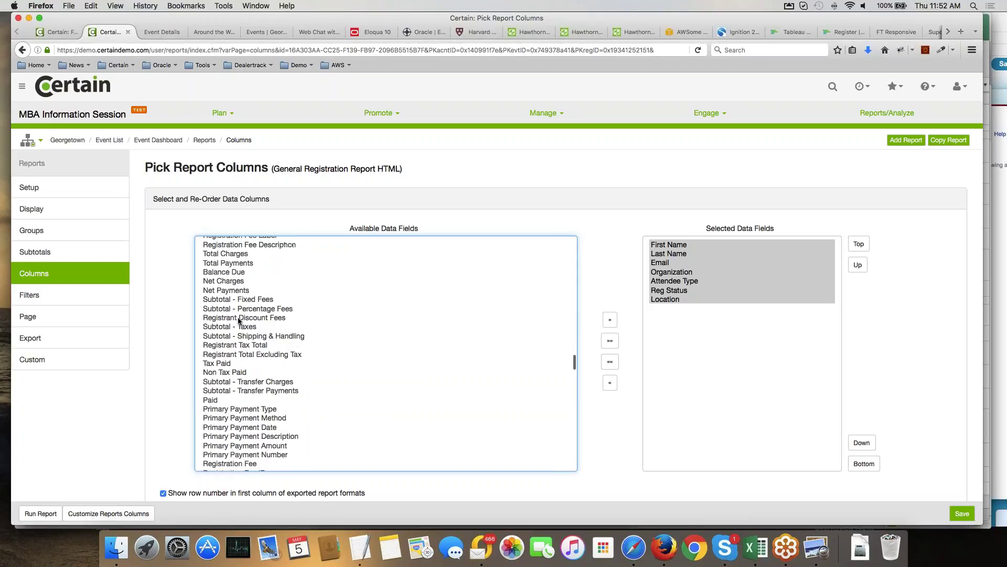
{"action": "scroll", "coordinate": [238, 320], "scroll_direction": "down", "scroll_amount": 15}
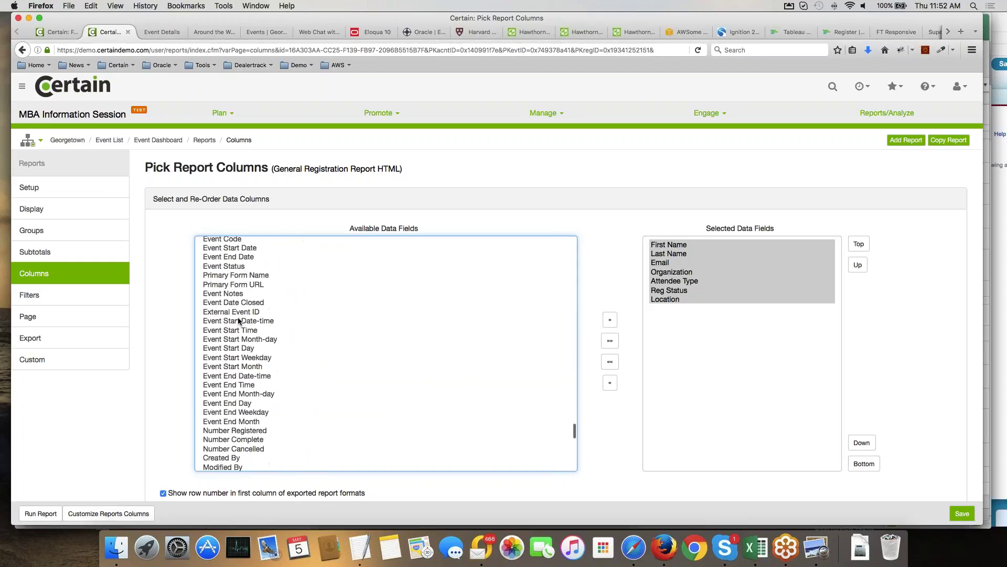
{"action": "scroll", "coordinate": [238, 321], "scroll_direction": "up", "scroll_amount": 15}
{"action": "left_click", "coordinate": [239, 318]}
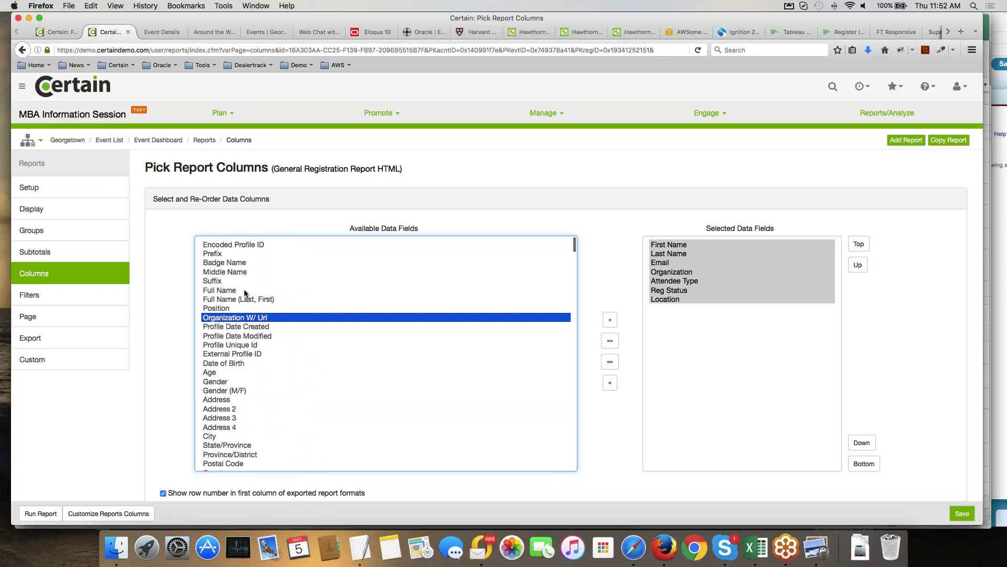
{"action": "left_click", "coordinate": [245, 326]}
{"action": "left_click", "coordinate": [245, 436], "text": "shift"}
{"action": "left_click", "coordinate": [610, 320]}
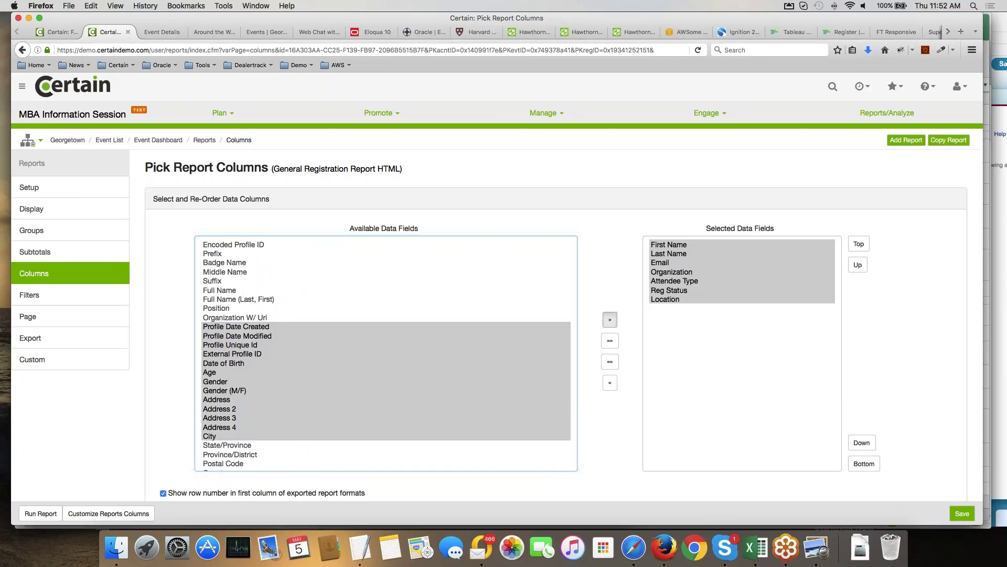
Move the Gender (M/F) through City block up four places in the column order.
{"action": "left_click", "coordinate": [648, 372]}
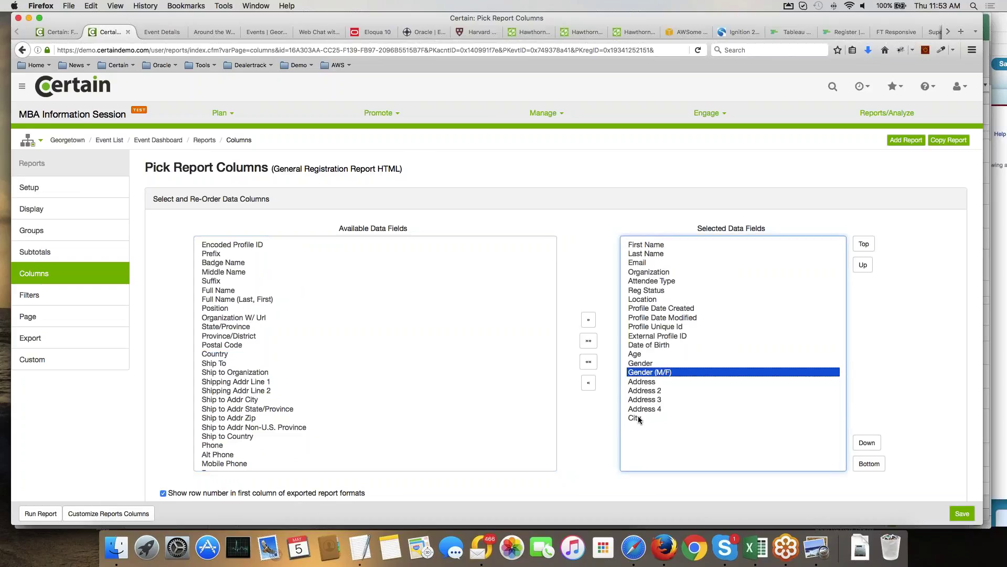
{"action": "left_click", "coordinate": [635, 418], "text": "shift"}
{"action": "left_click", "coordinate": [862, 264]}
{"action": "left_click", "coordinate": [862, 265]}
{"action": "left_click", "coordinate": [862, 265]}
{"action": "left_click", "coordinate": [862, 265]}
{"action": "left_click", "coordinate": [862, 265]}
{"action": "left_click", "coordinate": [862, 265]}
{"action": "left_click", "coordinate": [862, 265]}
{"action": "left_click", "coordinate": [862, 265]}
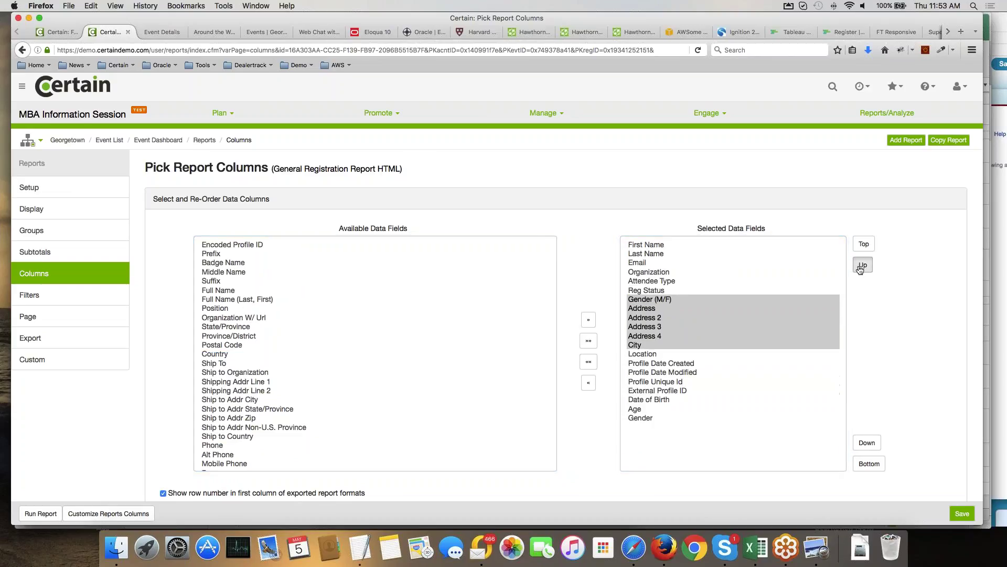
{"action": "left_click", "coordinate": [862, 265]}
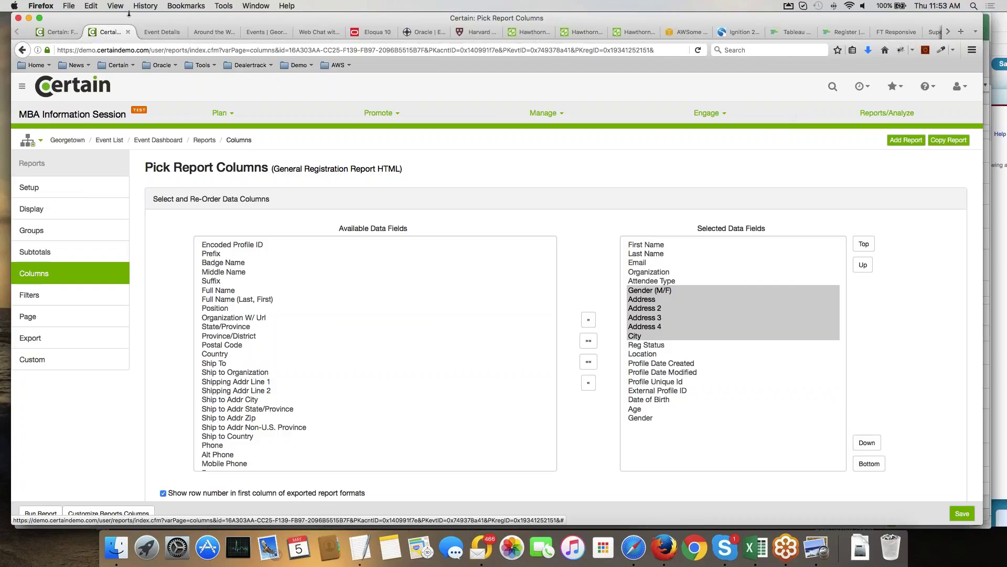
Zoom the page in twice and show the Plan menu's Configure, Event Setup and Forms.
{"action": "left_click", "coordinate": [42, 6]}
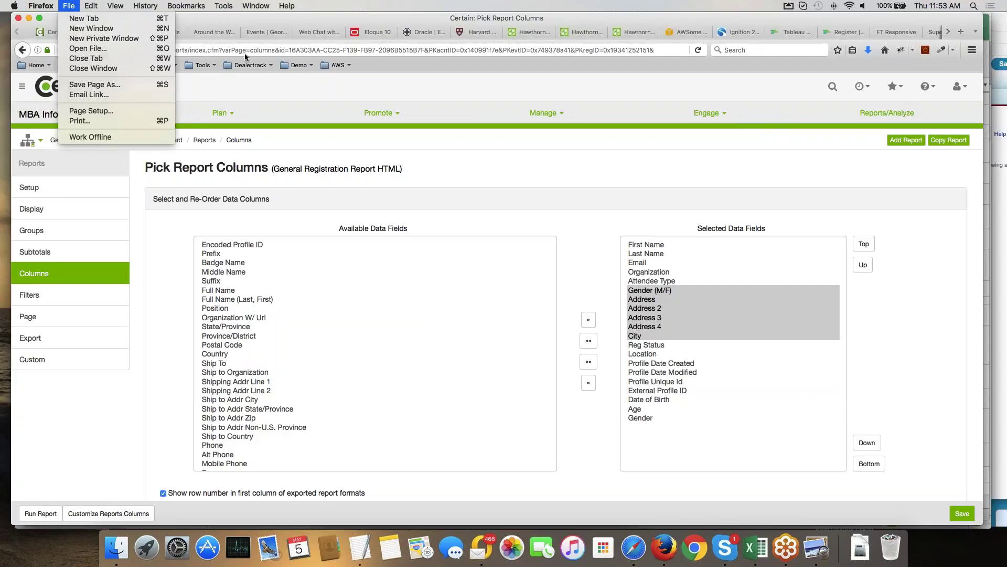
{"action": "left_click", "coordinate": [443, 94]}
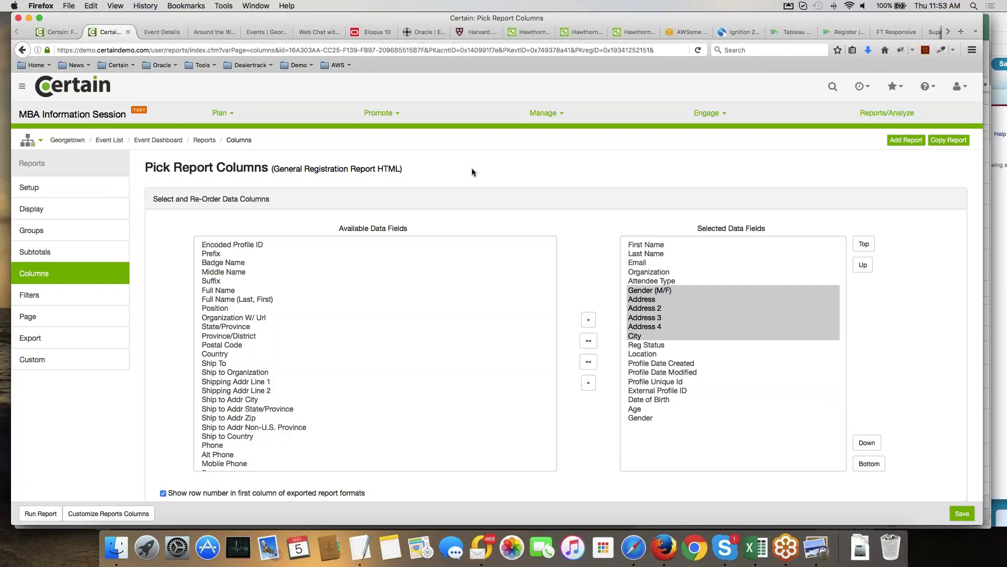
{"action": "key", "text": "super+plus"}
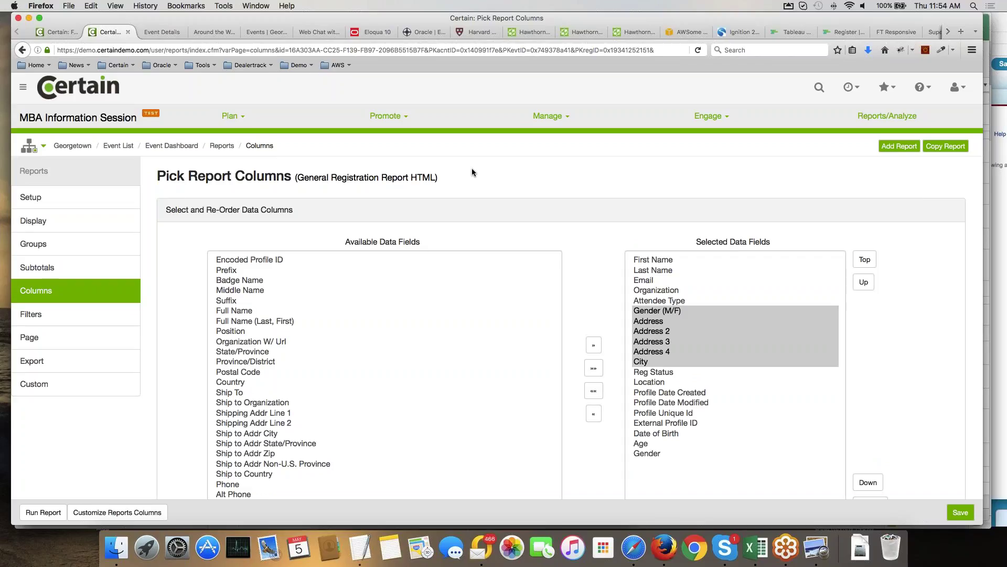
{"action": "key", "text": "super+plus"}
{"action": "key", "text": "super+plus"}
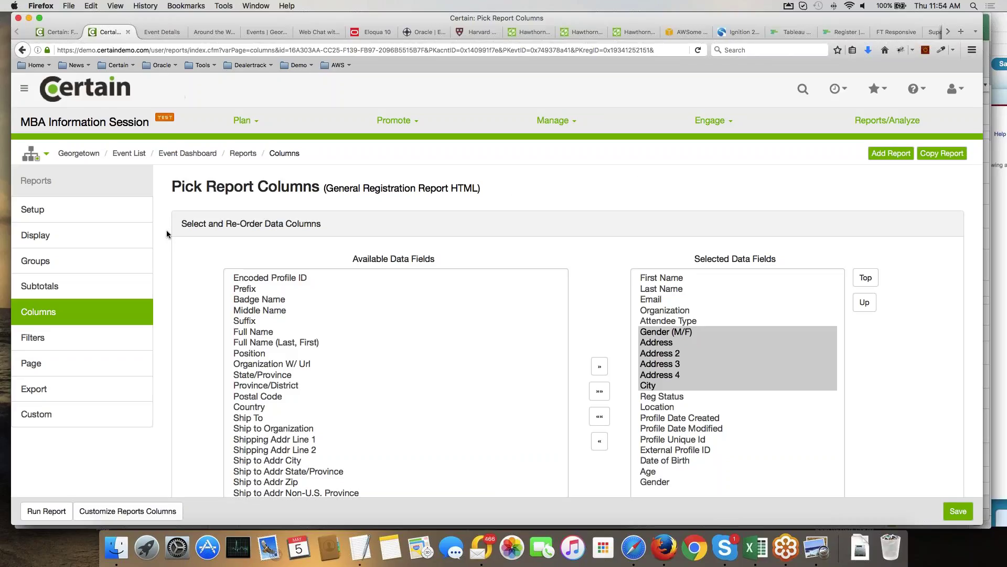
{"action": "left_click", "coordinate": [241, 123]}
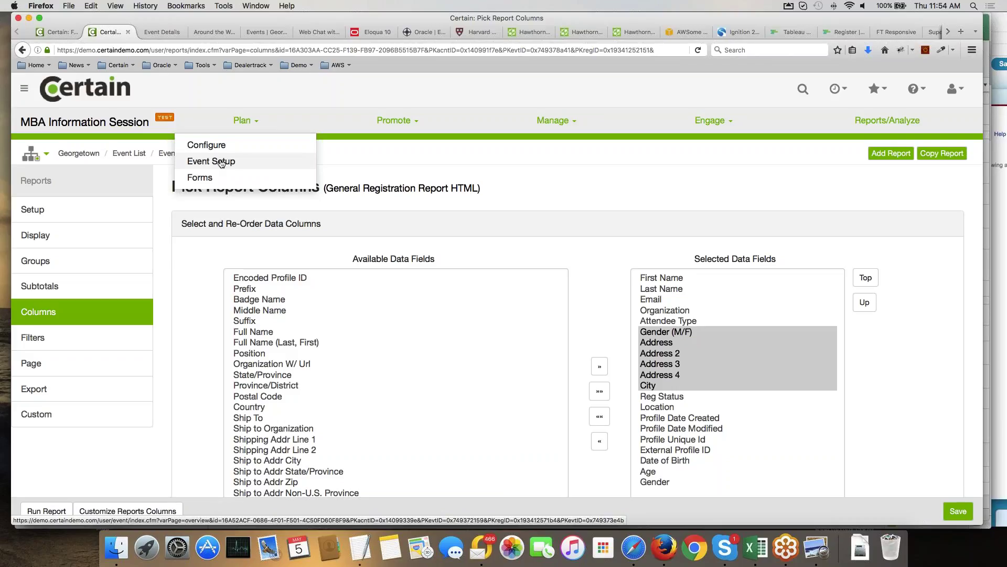
In Event Setup, start a new custom question to view its Question Type options, then close it unsaved.
{"action": "left_click", "coordinate": [221, 163]}
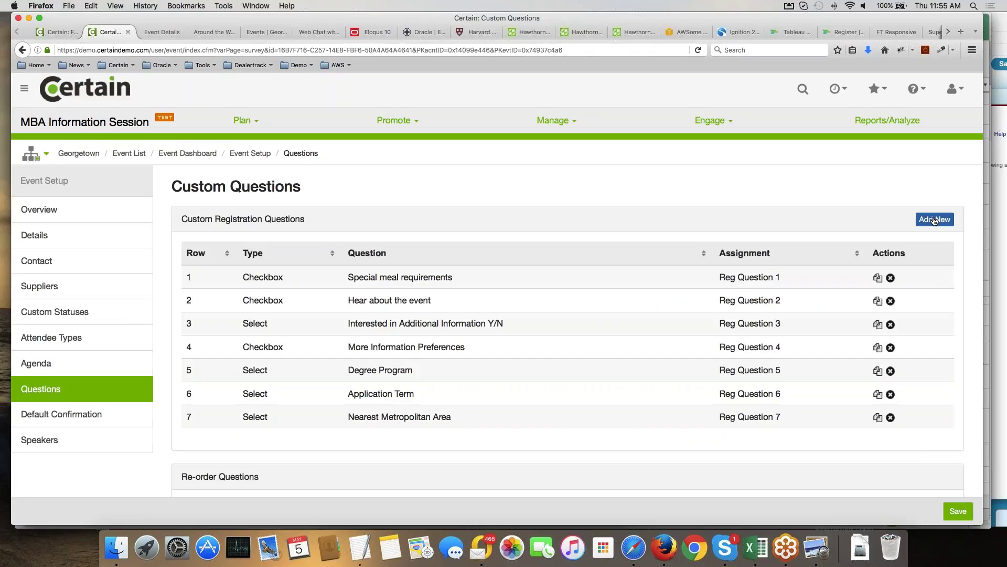
{"action": "left_click", "coordinate": [934, 219]}
{"action": "left_click", "coordinate": [527, 243]}
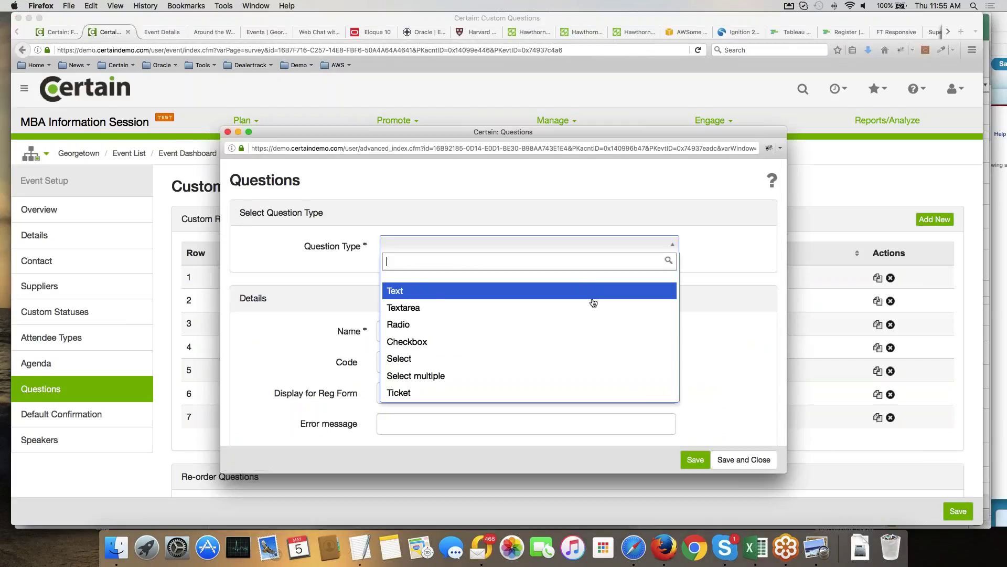
{"action": "scroll", "coordinate": [586, 308], "scroll_direction": "down", "scroll_amount": 5}
{"action": "scroll", "coordinate": [586, 308], "scroll_direction": "up", "scroll_amount": 4}
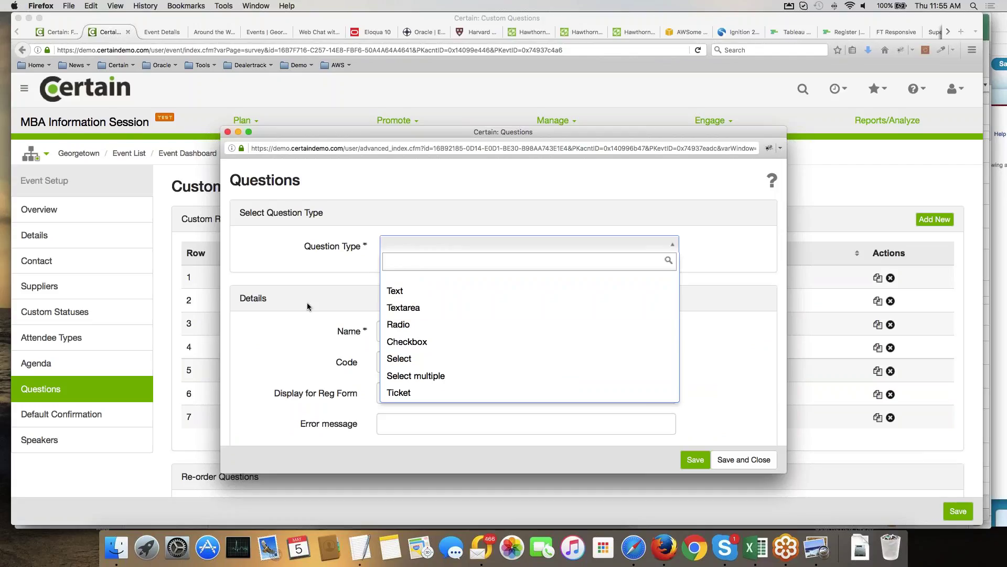
{"action": "left_click", "coordinate": [249, 121]}
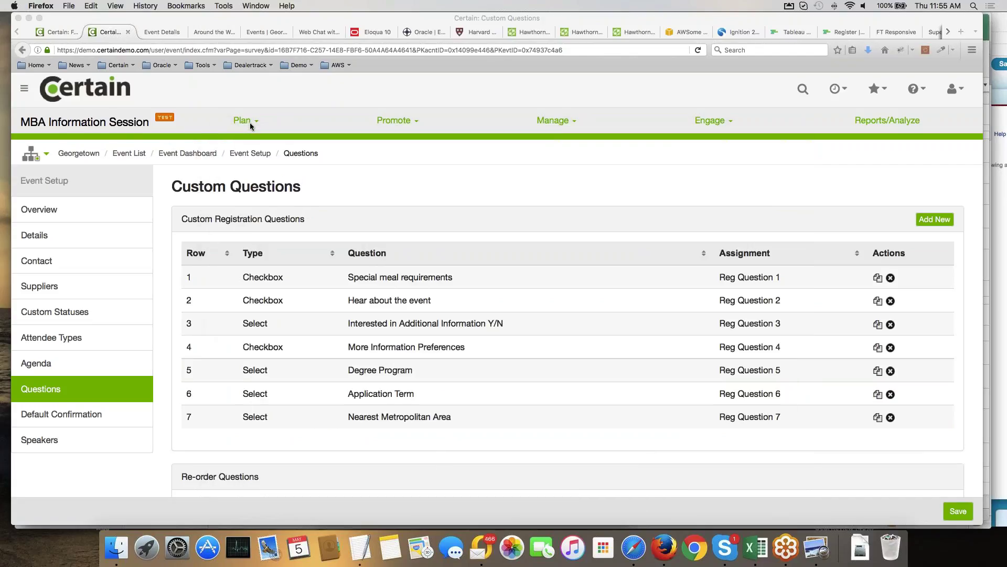
{"action": "left_click", "coordinate": [250, 121]}
Open the event's forms list and edit the primary Registration Form.
{"action": "left_click", "coordinate": [207, 177]}
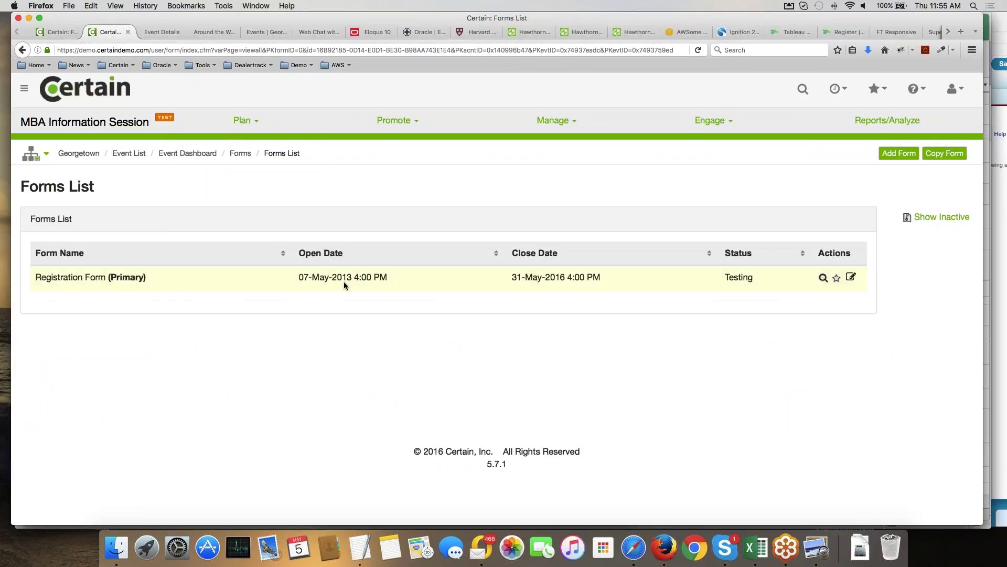
{"action": "left_click", "coordinate": [851, 278]}
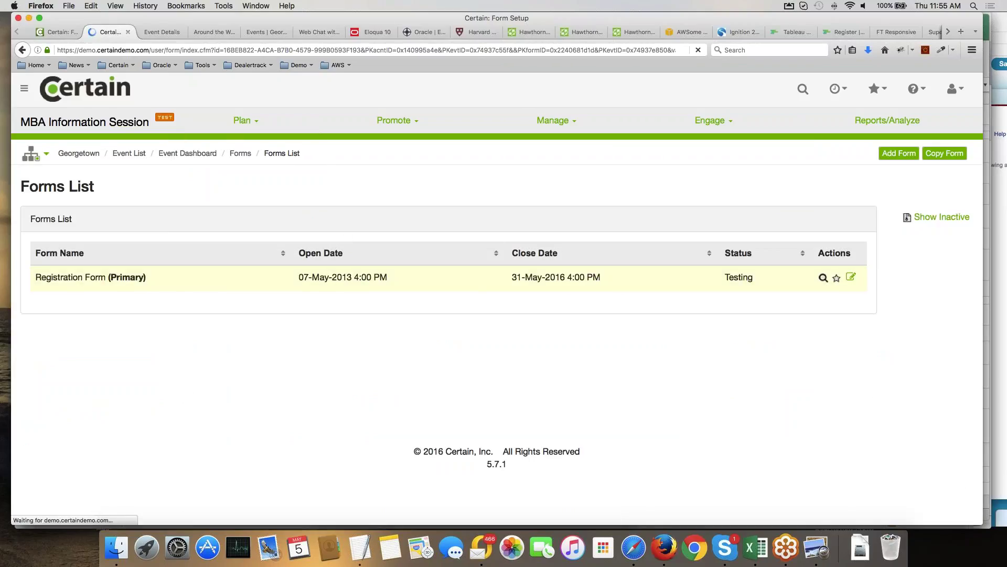
{"action": "scroll", "coordinate": [298, 288], "scroll_direction": "down", "scroll_amount": 10}
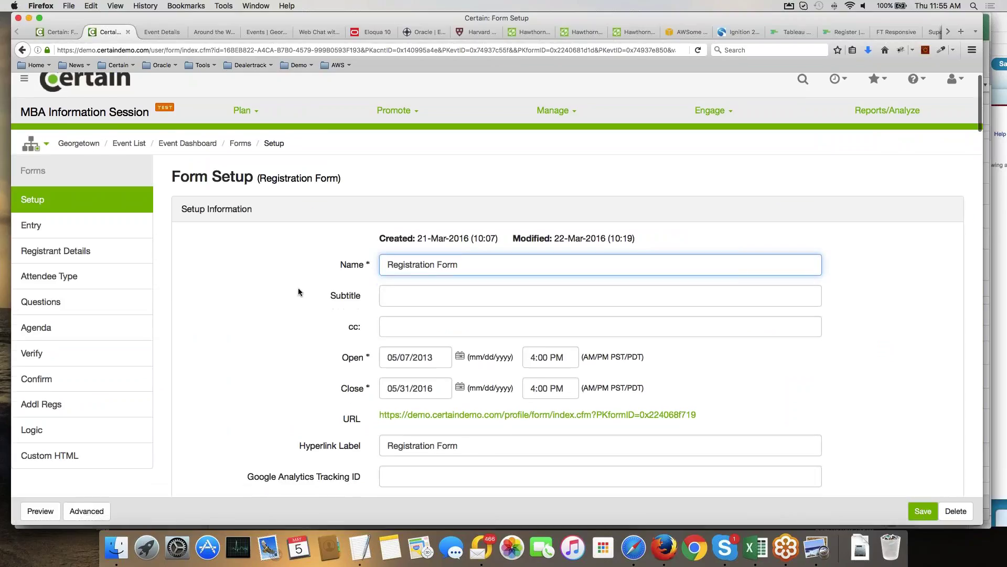
{"action": "scroll", "coordinate": [298, 292], "scroll_direction": "down", "scroll_amount": 5}
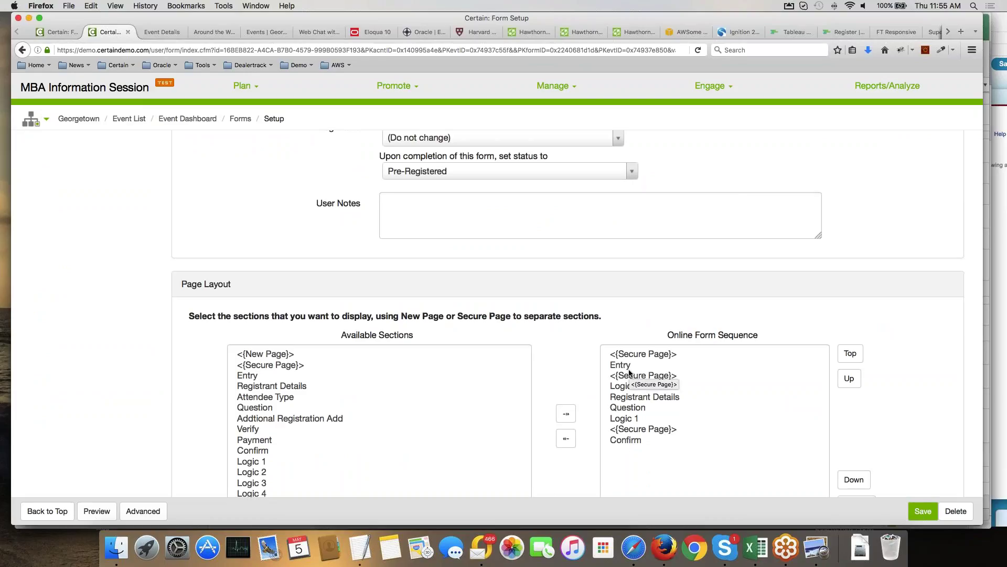
Review the Entry, Registrant Details and Question order in the Online Form Sequence, then open Registrant Details.
{"action": "left_click", "coordinate": [626, 367]}
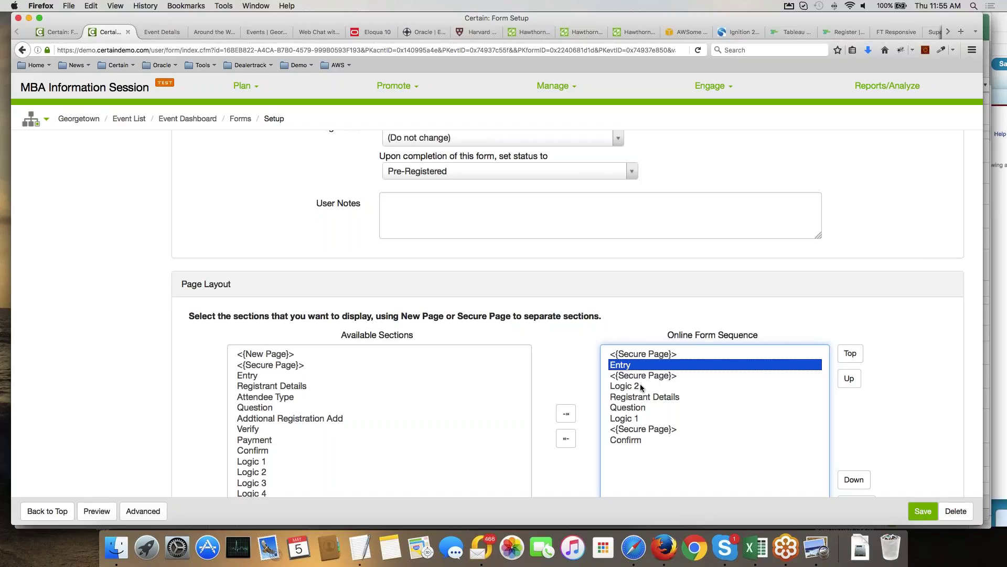
{"action": "left_click", "coordinate": [641, 399]}
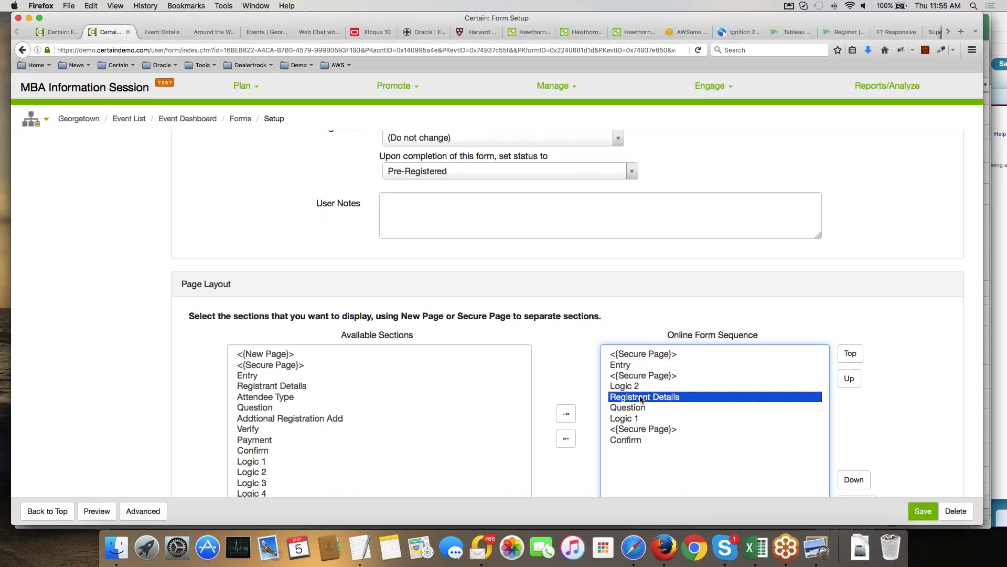
{"action": "left_click", "coordinate": [630, 410]}
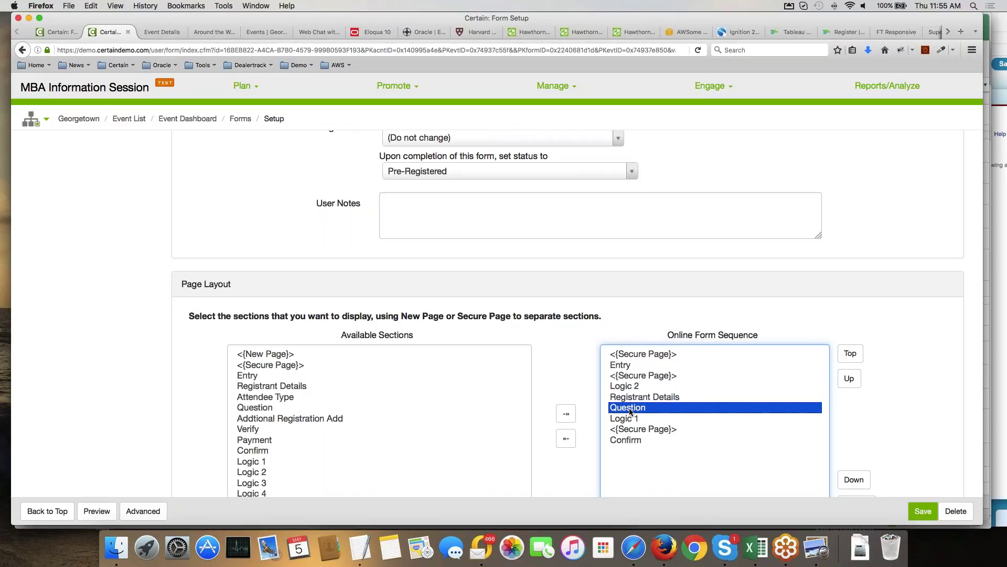
{"action": "scroll", "coordinate": [90, 348], "scroll_direction": "up", "scroll_amount": 10}
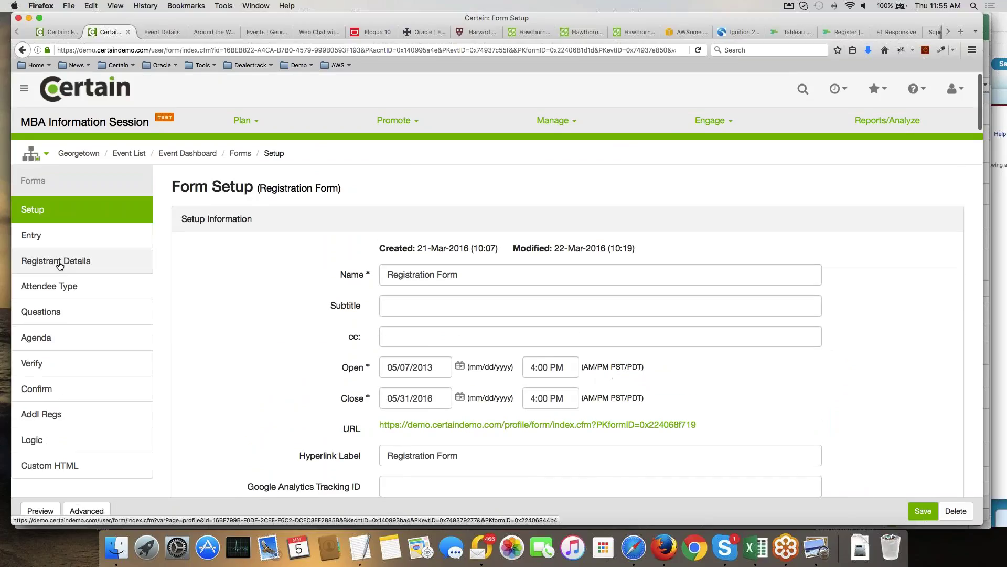
{"action": "left_click", "coordinate": [29, 260]}
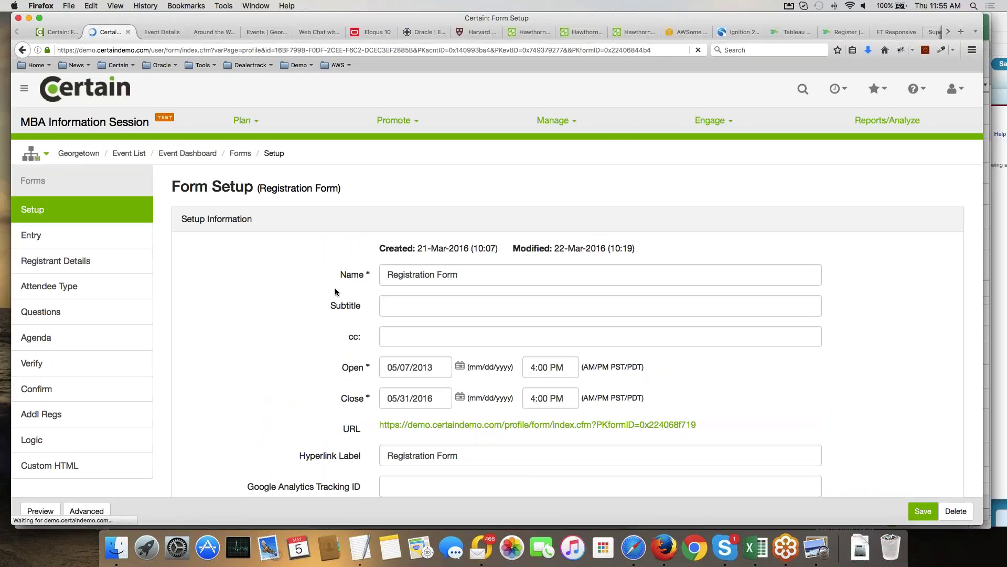
Move Position and Organization from Available Fields into the displayed registrant fields.
{"action": "scroll", "coordinate": [427, 315], "scroll_direction": "down", "scroll_amount": 5}
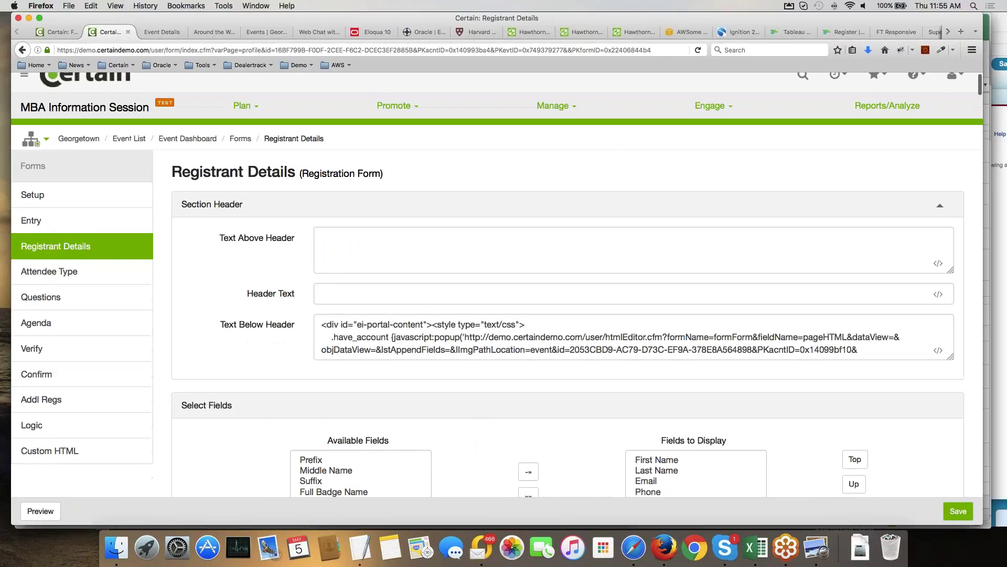
{"action": "left_click_drag", "start_coordinate": [650, 343], "coordinate": [649, 375]}
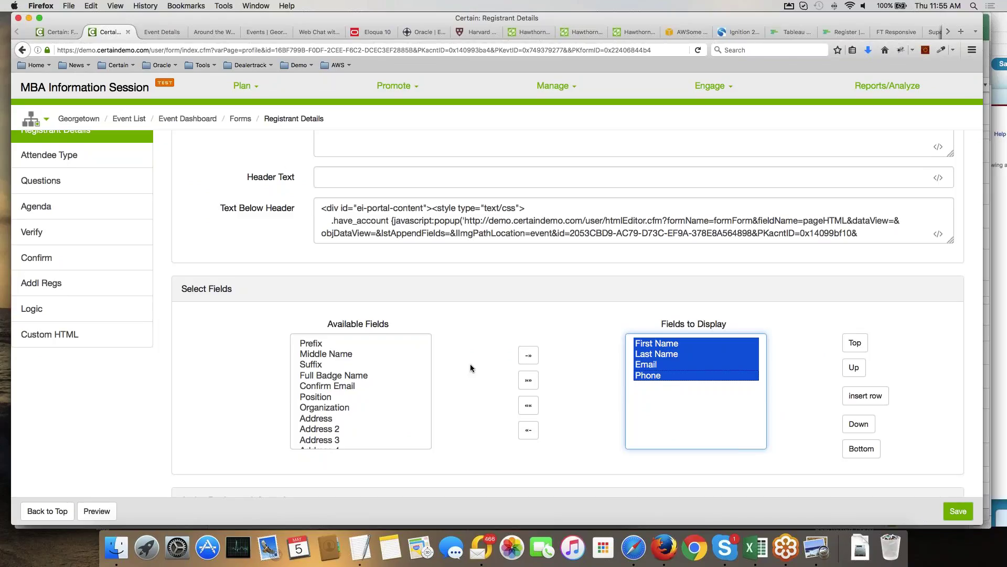
{"action": "scroll", "coordinate": [470, 367], "scroll_direction": "down", "scroll_amount": 1}
{"action": "left_click_drag", "start_coordinate": [315, 384], "coordinate": [328, 396]}
{"action": "left_click", "coordinate": [529, 342]}
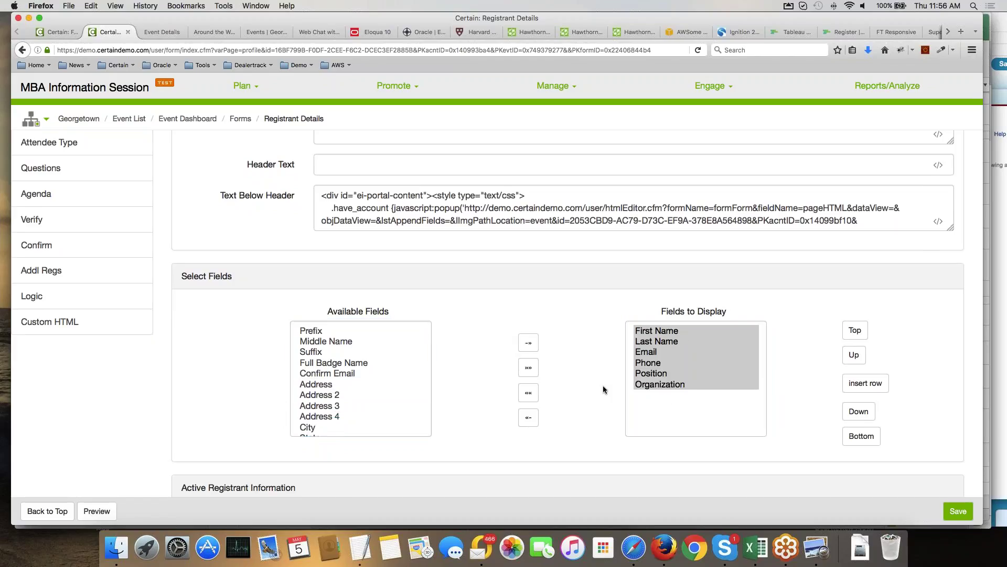
Relabel 'Company Name' as 'Company' by deleting 'Name', and save the registrant details.
{"action": "scroll", "coordinate": [603, 390], "scroll_direction": "down", "scroll_amount": 1}
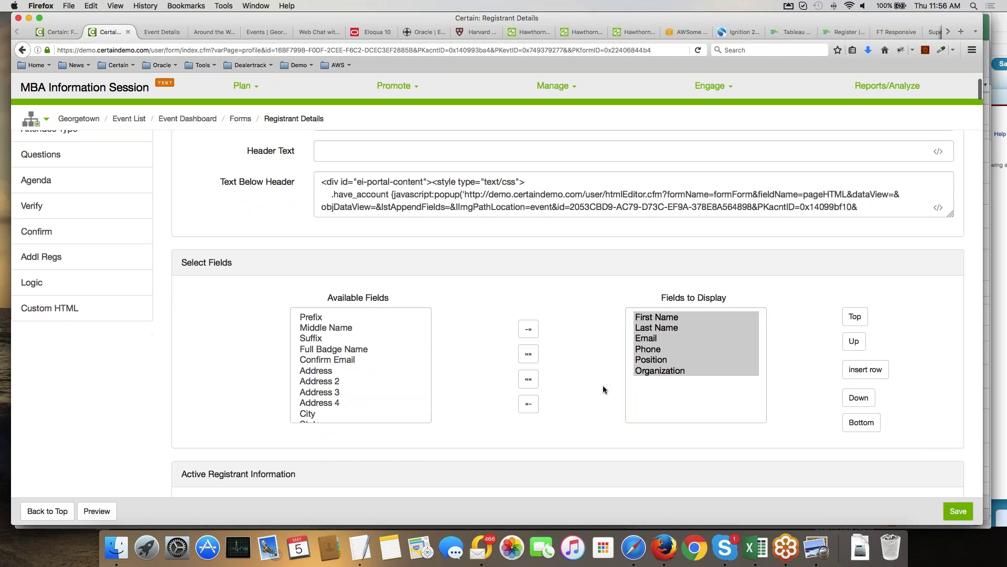
{"action": "scroll", "coordinate": [603, 385], "scroll_direction": "down", "scroll_amount": 10}
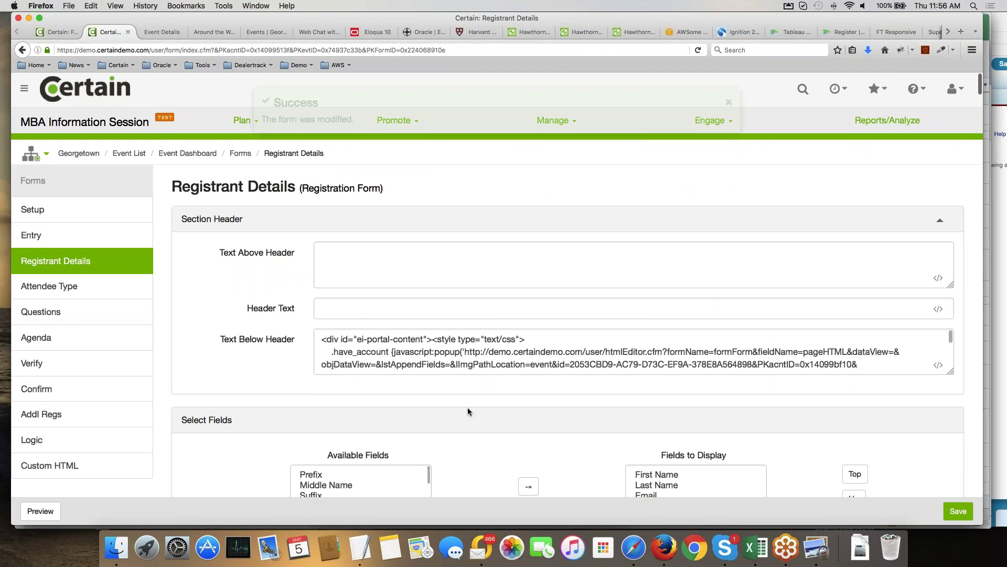
{"action": "scroll", "coordinate": [468, 407], "scroll_direction": "down", "scroll_amount": 3}
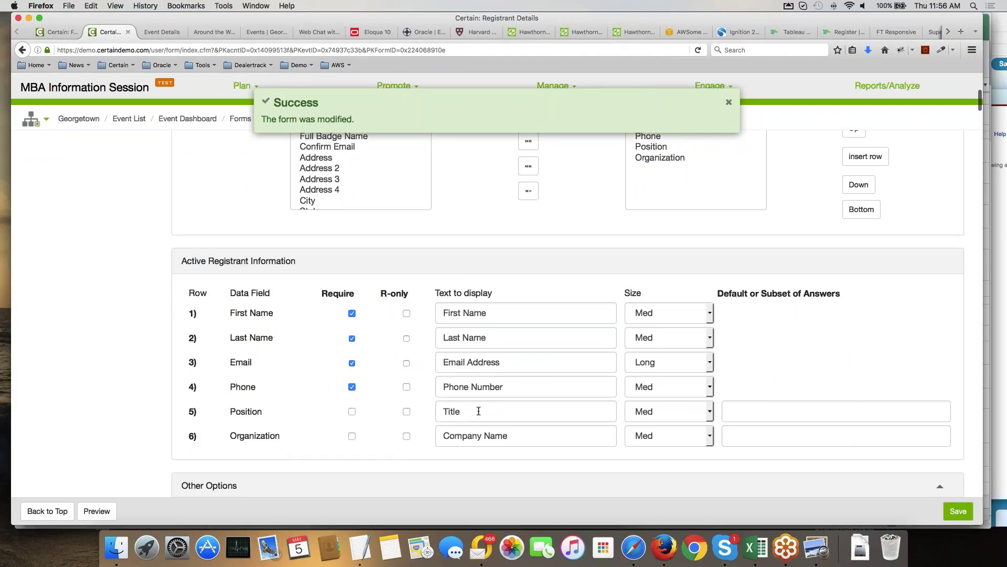
{"action": "left_click_drag", "start_coordinate": [509, 435], "coordinate": [483, 434]}
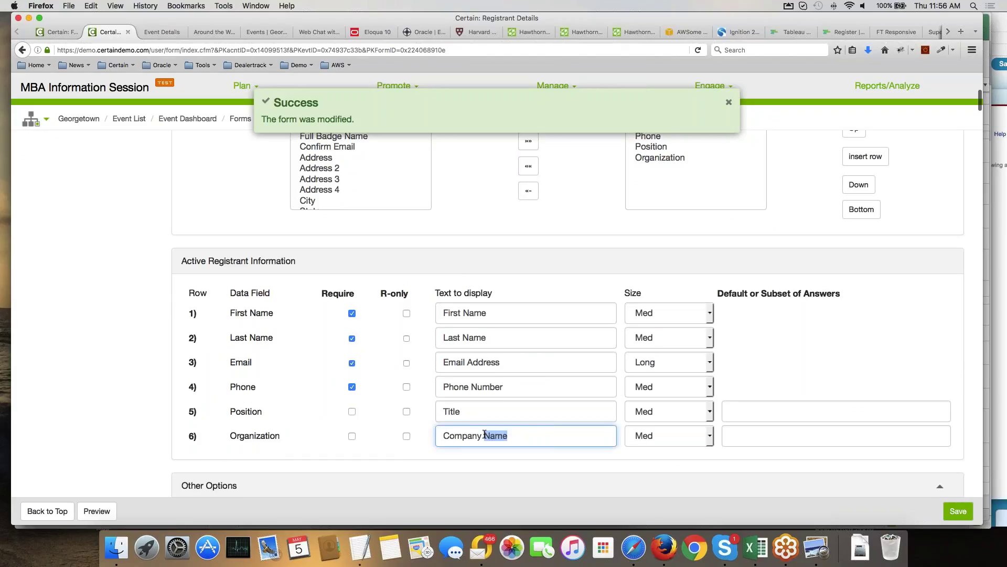
{"action": "key", "text": "BackSpace"}
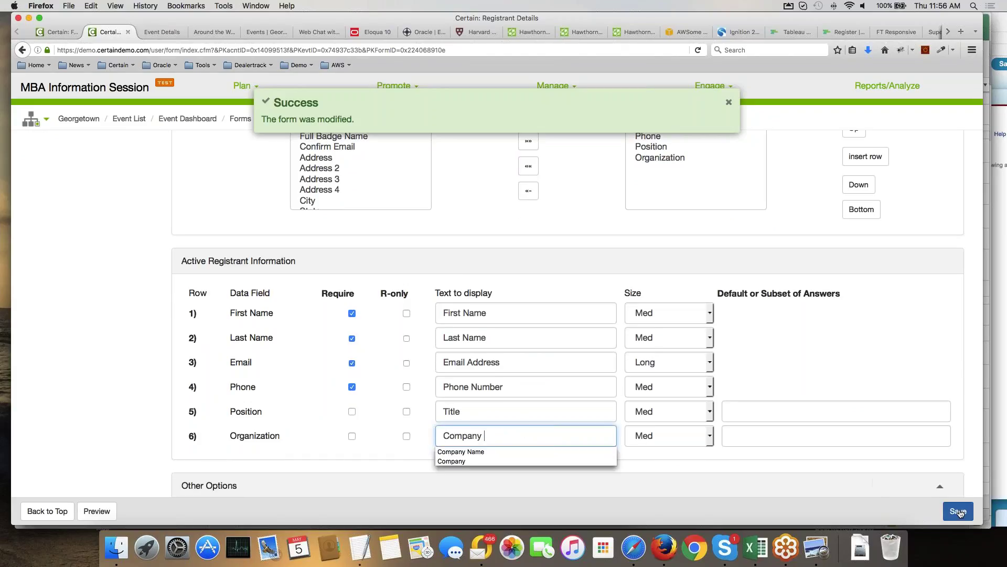
{"action": "left_click", "coordinate": [959, 512]}
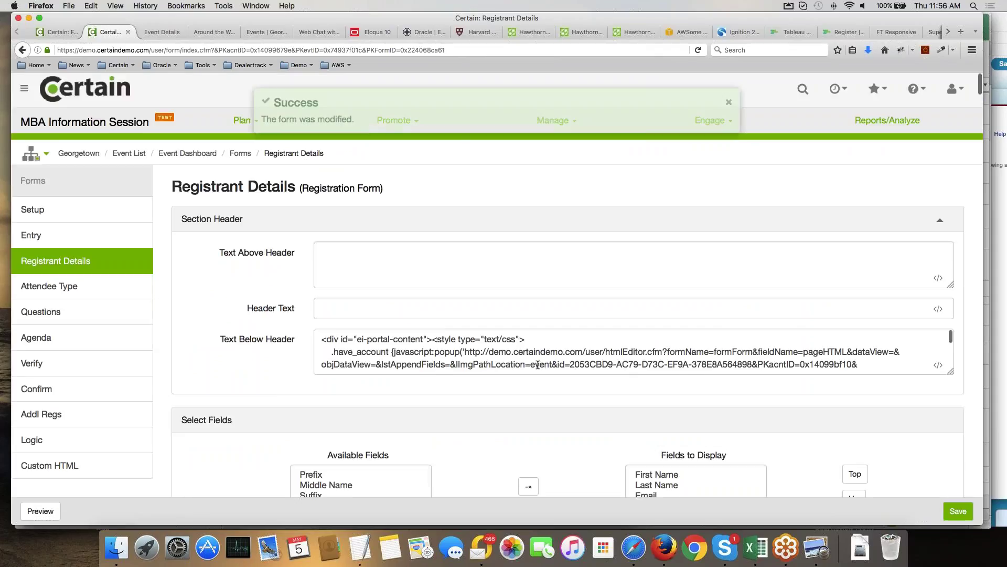
Preview the form, choose Register Online Now, and scroll to the new Title and Company fields.
{"action": "scroll", "coordinate": [538, 364], "scroll_direction": "down", "scroll_amount": 2}
{"action": "left_click", "coordinate": [40, 511]}
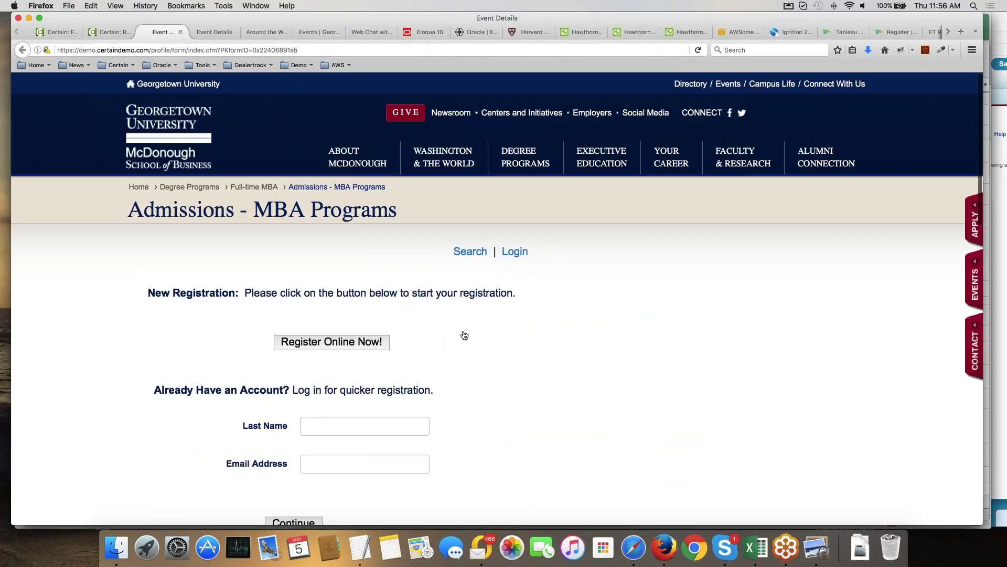
{"action": "left_click", "coordinate": [464, 334]}
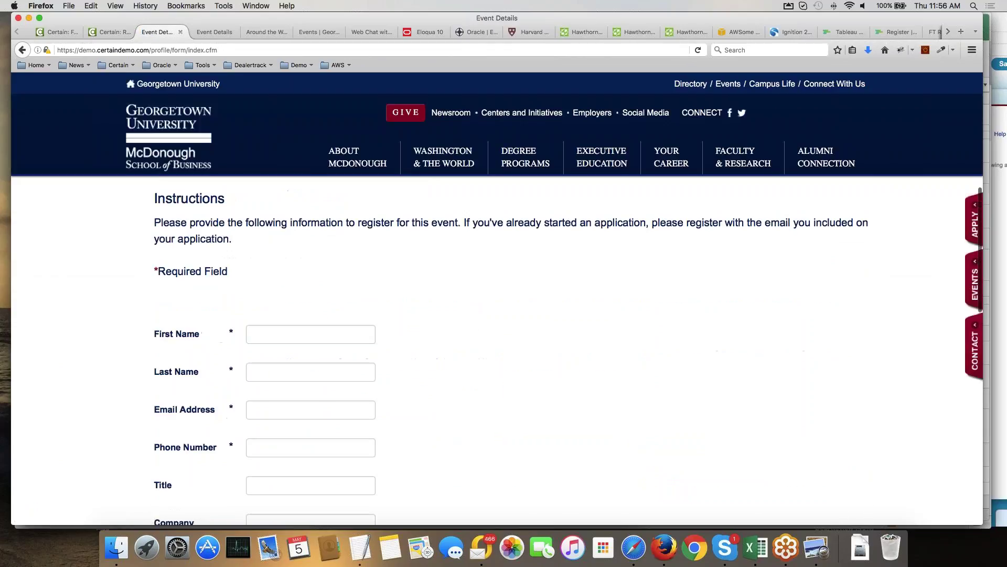
{"action": "scroll", "coordinate": [353, 403], "scroll_direction": "down", "scroll_amount": 4}
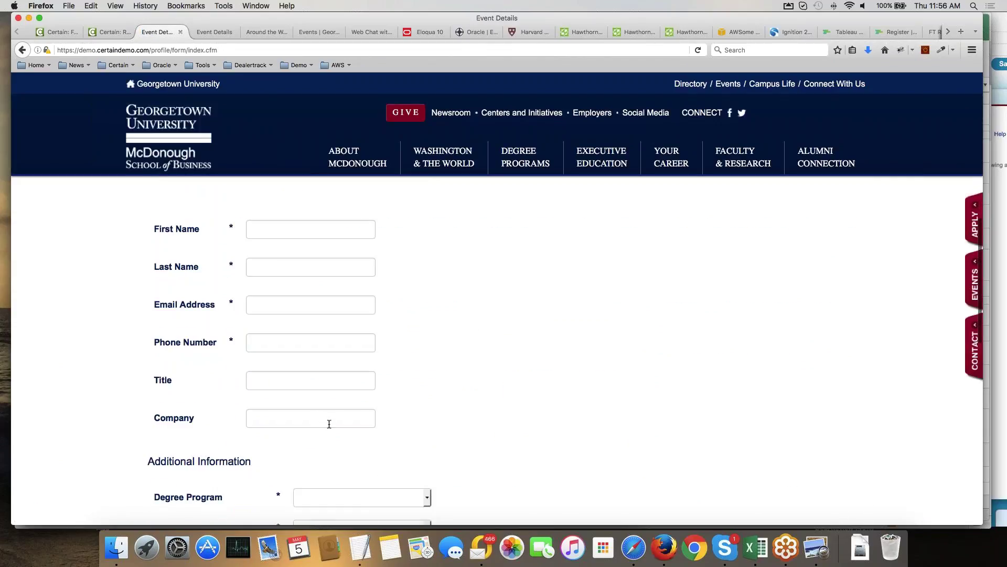
{"action": "scroll", "coordinate": [542, 368], "scroll_direction": "down", "scroll_amount": 4}
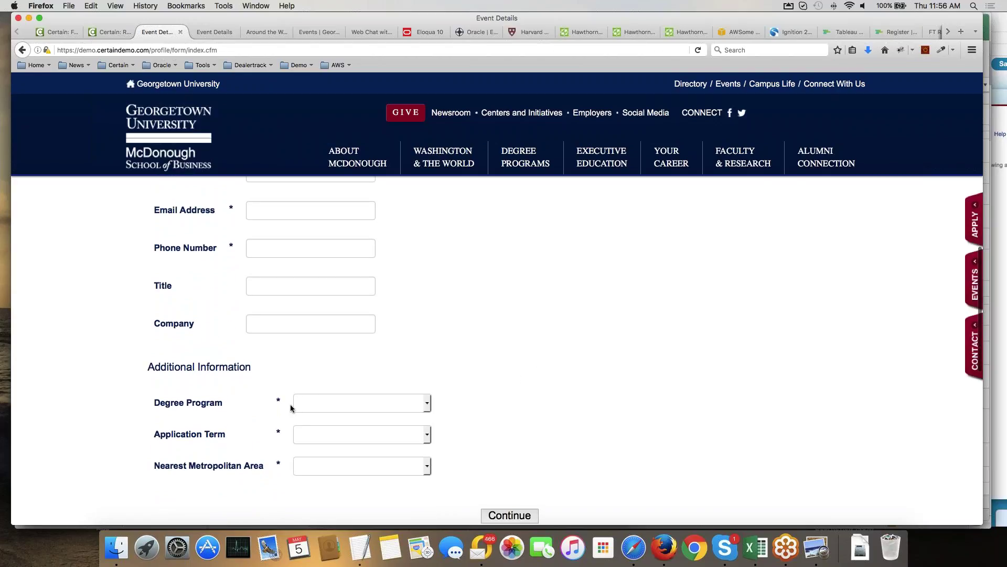
Add the Special meal requirements and Hear about the event checkbox questions to Questions and save.
{"action": "left_click", "coordinate": [103, 33]}
{"action": "left_click", "coordinate": [149, 314]}
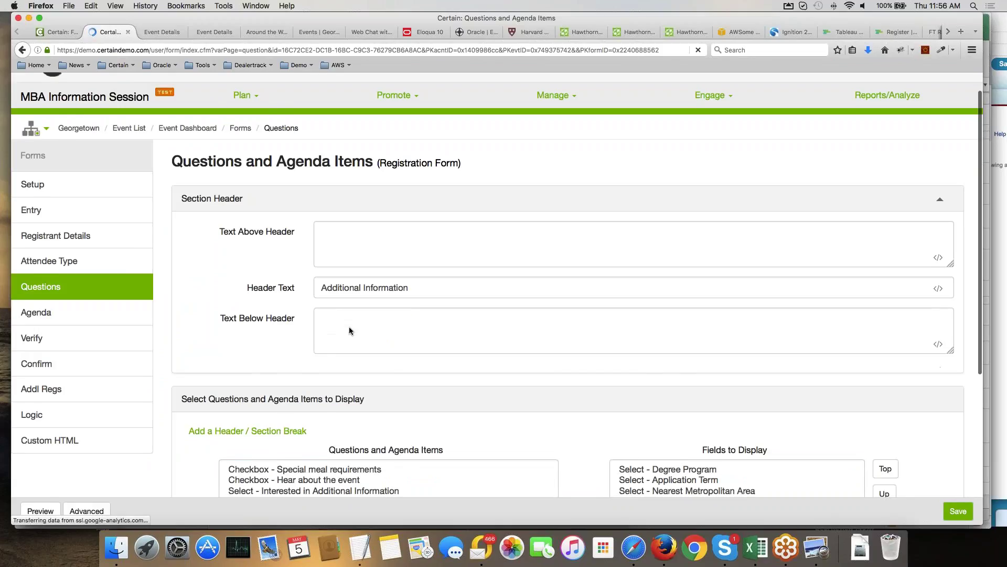
{"action": "scroll", "coordinate": [349, 331], "scroll_direction": "down", "scroll_amount": 5}
{"action": "scroll", "coordinate": [388, 368], "scroll_direction": "down", "scroll_amount": 2}
{"action": "left_click", "coordinate": [325, 242]}
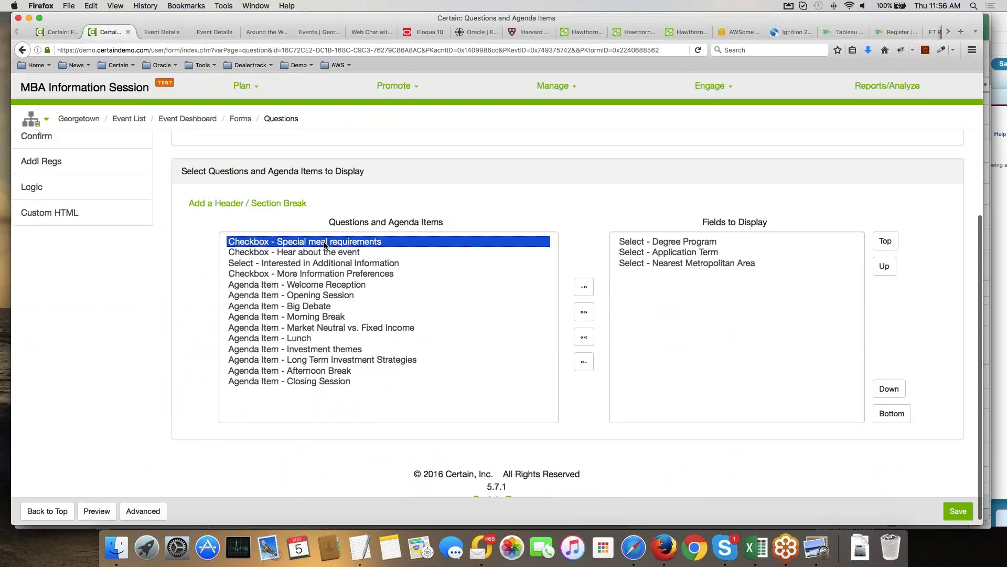
{"action": "left_click", "coordinate": [327, 252], "text": "shift"}
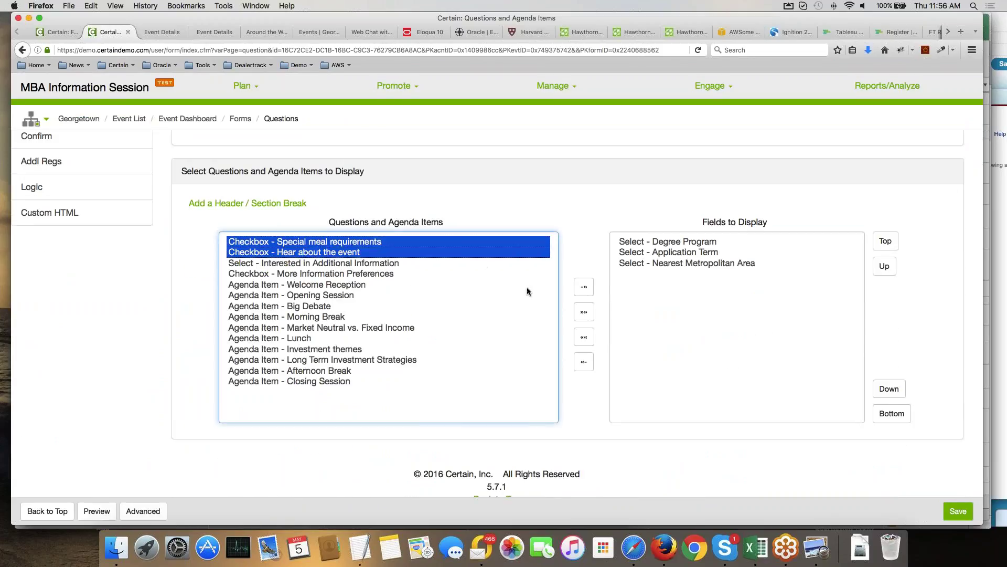
{"action": "left_click", "coordinate": [584, 286]}
{"action": "left_click", "coordinate": [951, 510]}
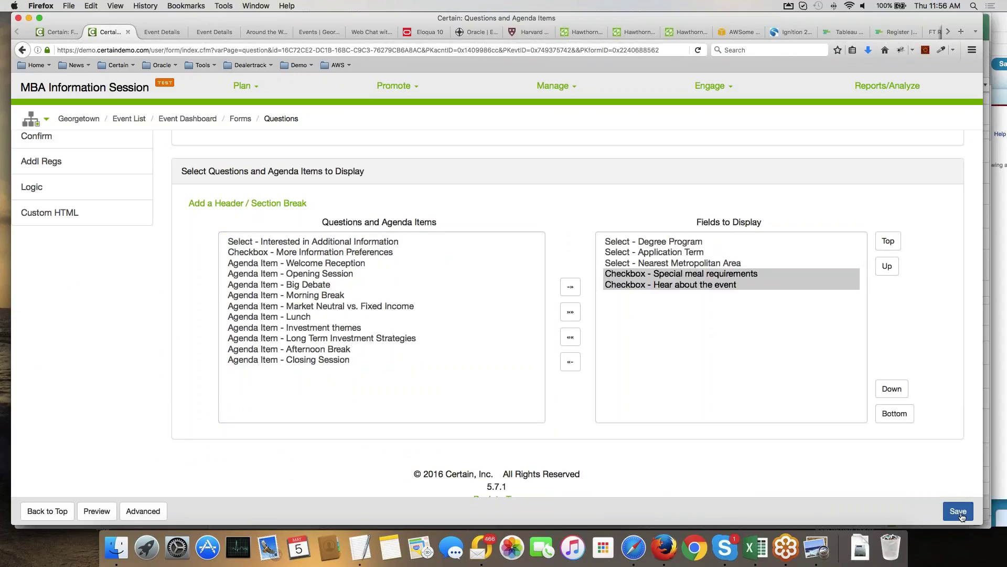
{"action": "left_click", "coordinate": [158, 31]}
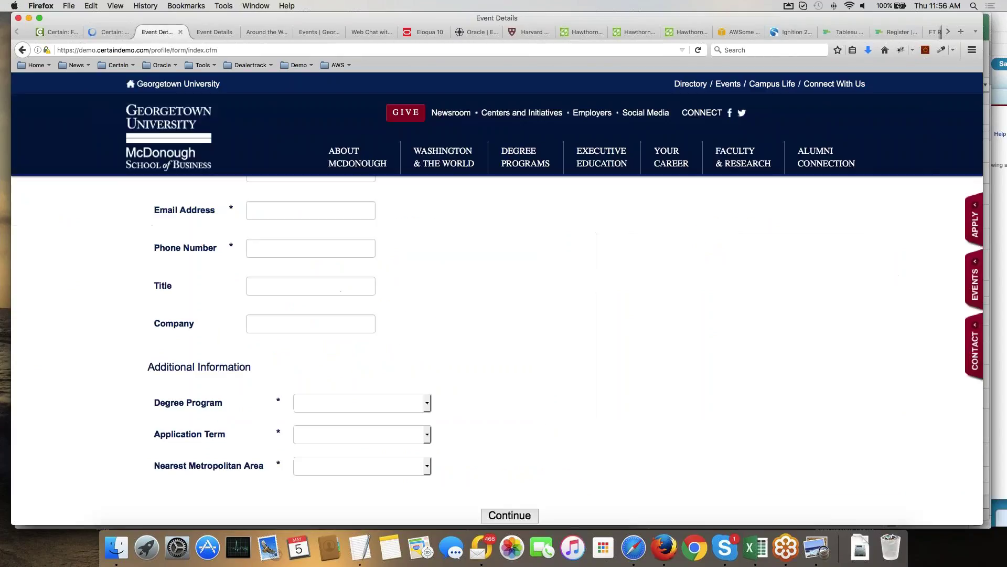
Reload the registration preview with Cmd+R, confirm the resend, and scroll the refreshed form.
{"action": "key", "text": "super+r"}
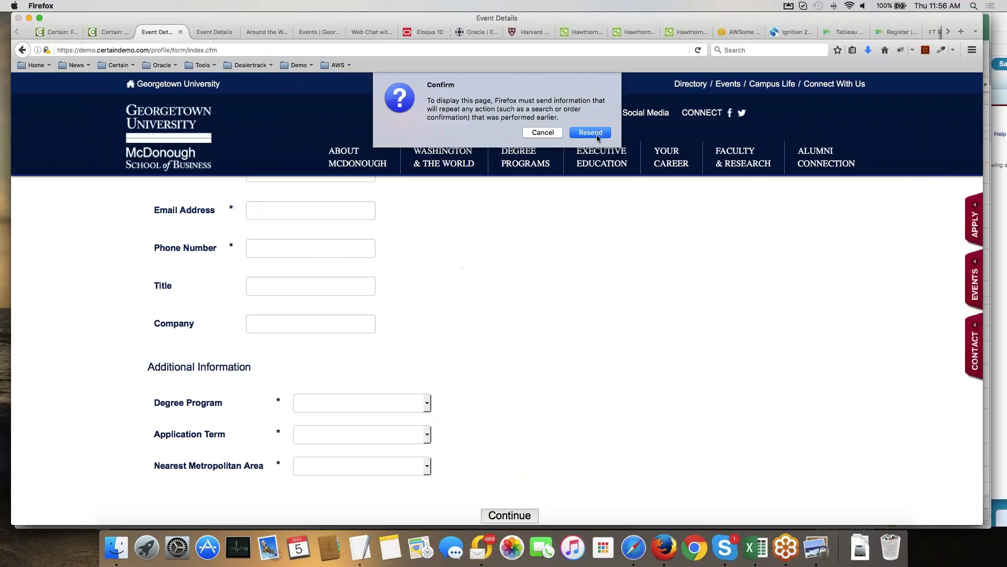
{"action": "key", "text": "Return"}
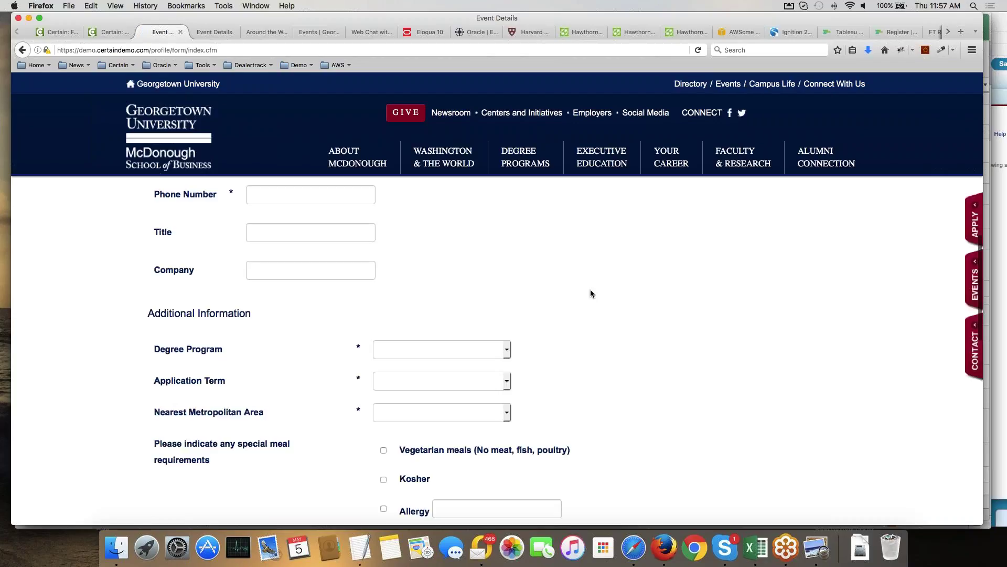
{"action": "scroll", "coordinate": [590, 293], "scroll_direction": "up", "scroll_amount": 10}
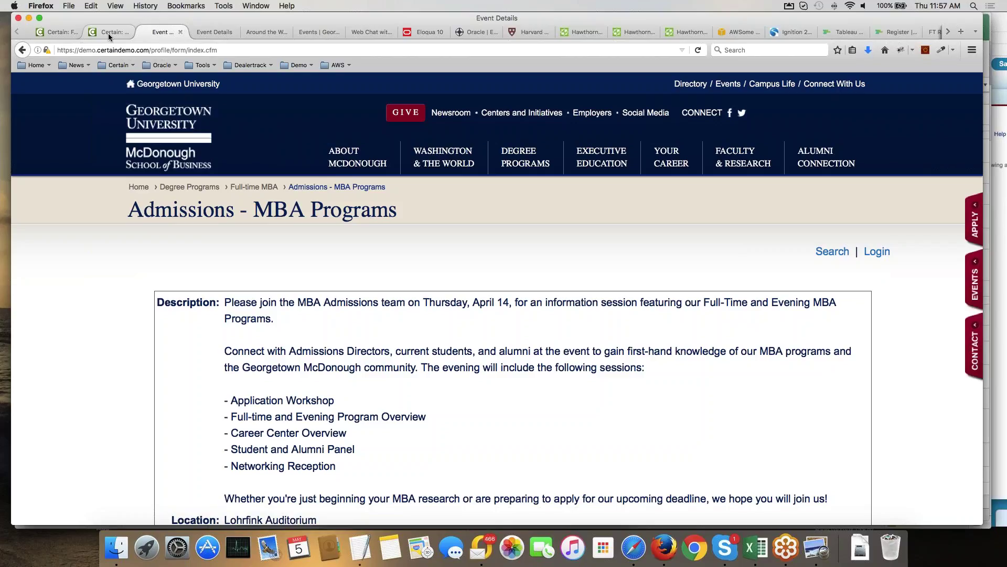
Switch to the Hawthorne Investments Annual Meeting event from Favorites, then open Account Settings.
{"action": "left_click", "coordinate": [108, 33]}
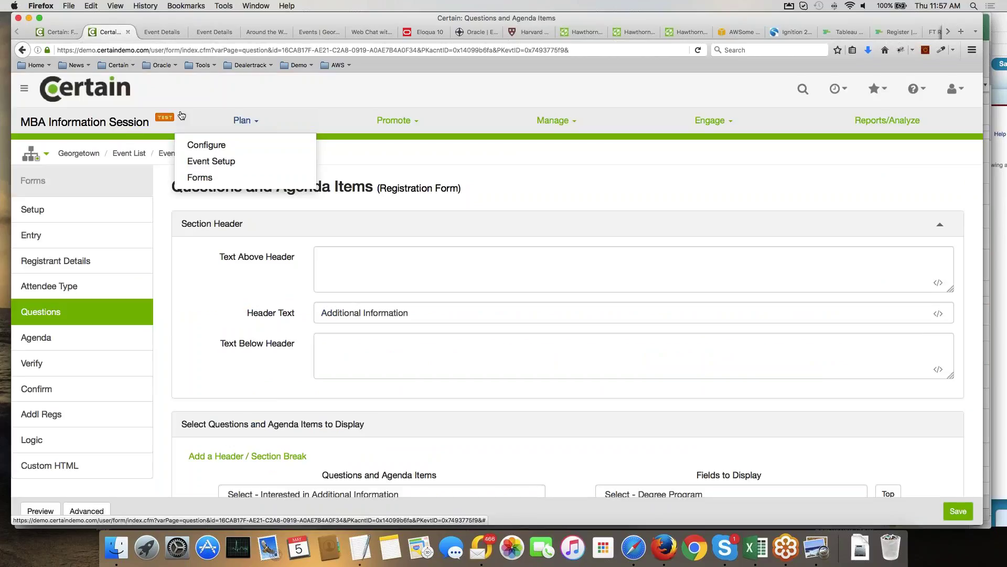
{"action": "left_click", "coordinate": [877, 88]}
{"action": "scroll", "coordinate": [816, 274], "scroll_direction": "down", "scroll_amount": 3}
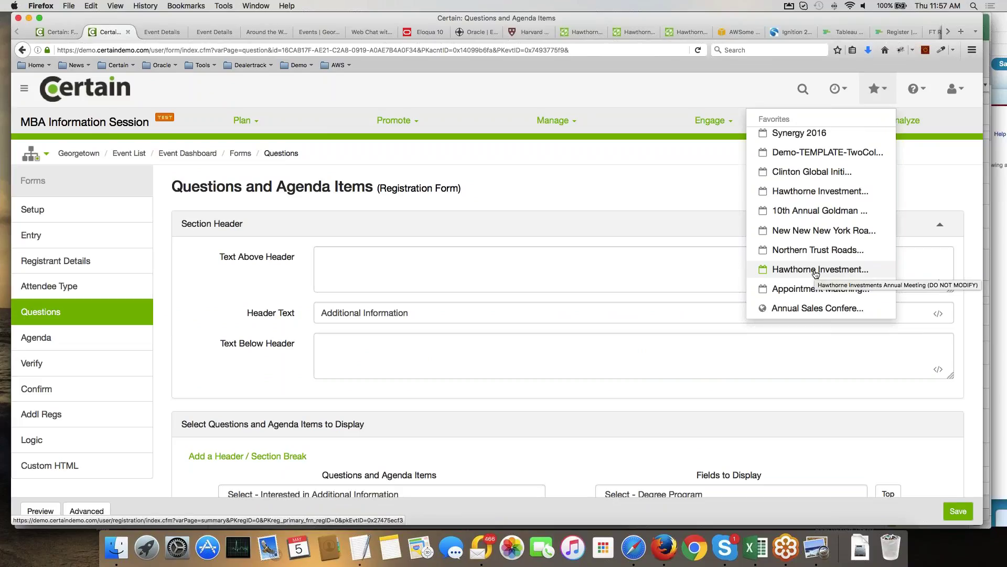
{"action": "left_click", "coordinate": [816, 270]}
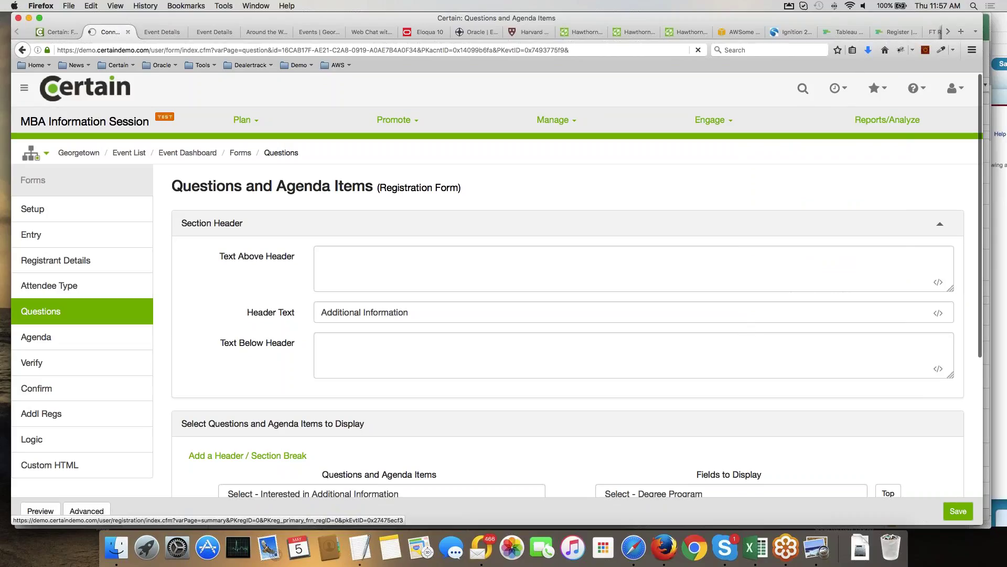
{"action": "left_click", "coordinate": [953, 88]}
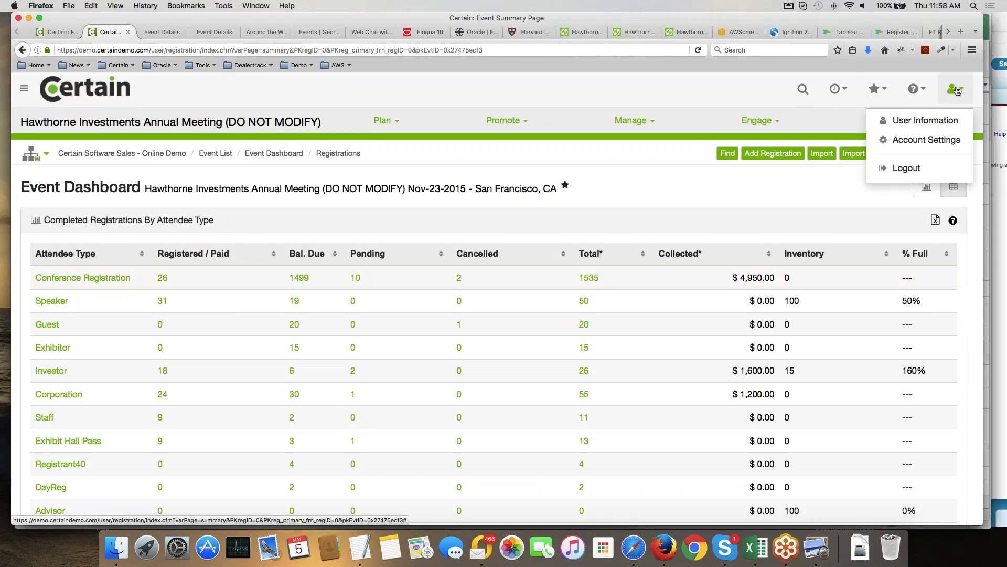
{"action": "left_click", "coordinate": [926, 139]}
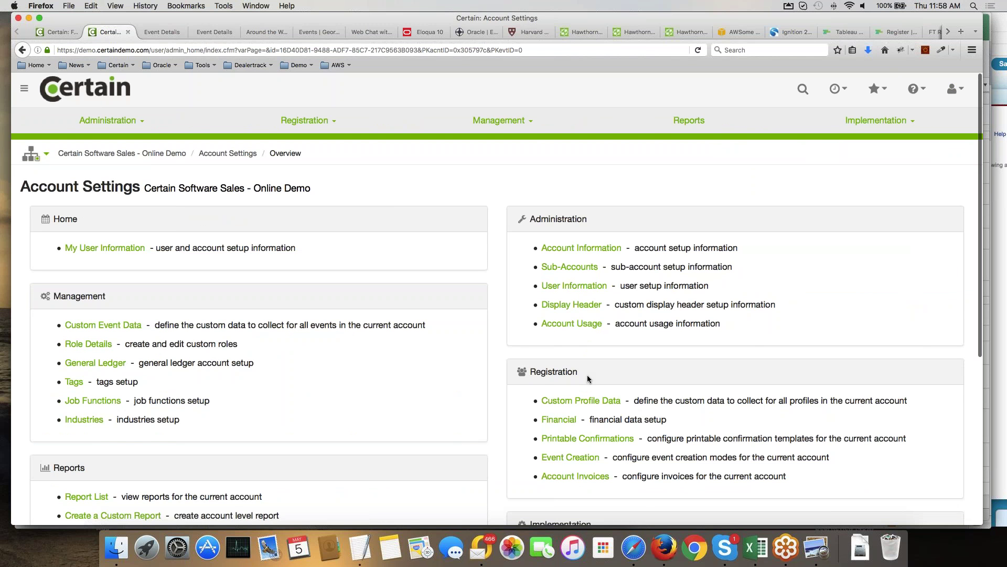
Open the Third-party Plugins list and edit the Eloqua plugin.
{"action": "scroll", "coordinate": [587, 375], "scroll_direction": "down", "scroll_amount": 5}
{"action": "left_click", "coordinate": [577, 512]}
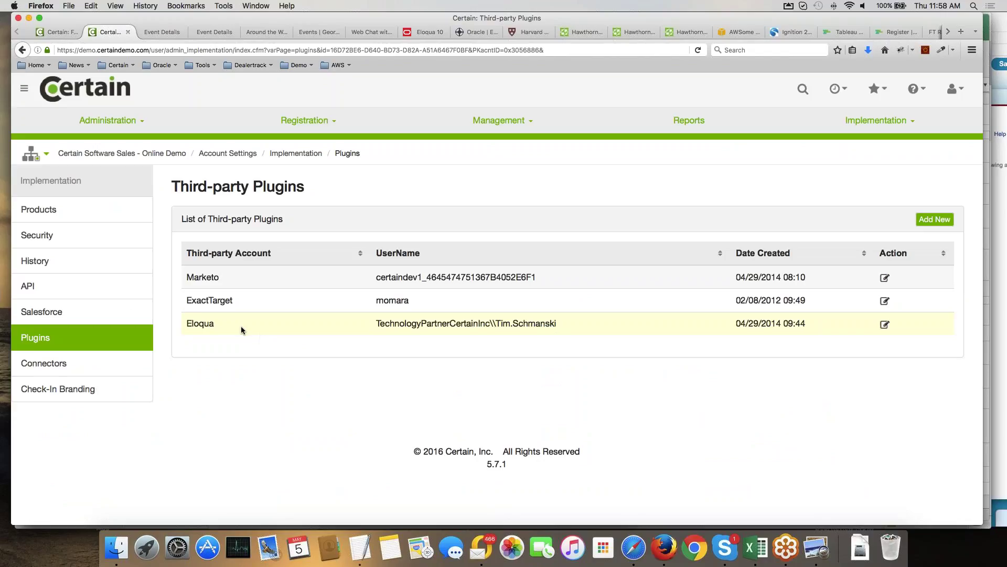
{"action": "left_click", "coordinate": [884, 326]}
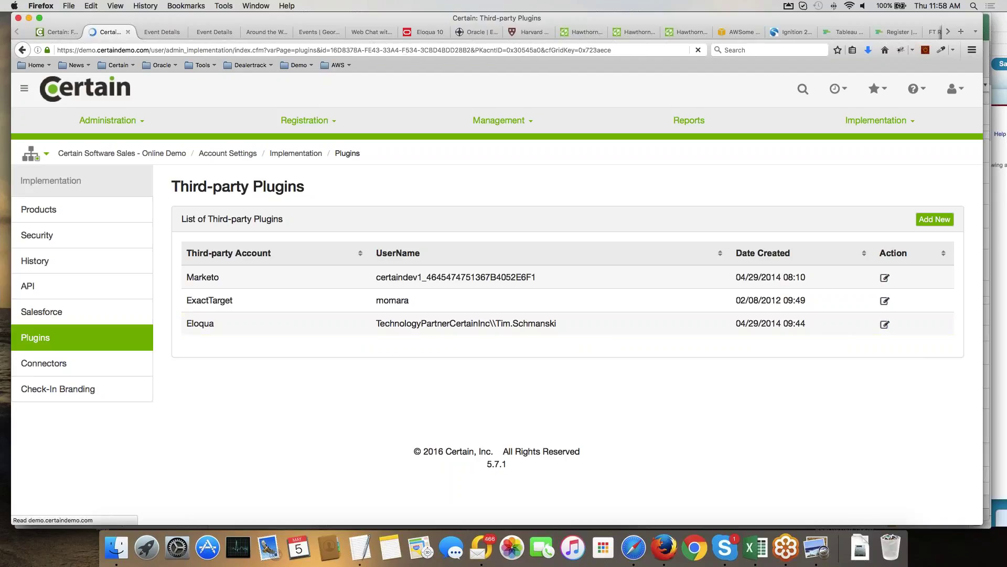
{"action": "scroll", "coordinate": [634, 310], "scroll_direction": "down", "scroll_amount": 1}
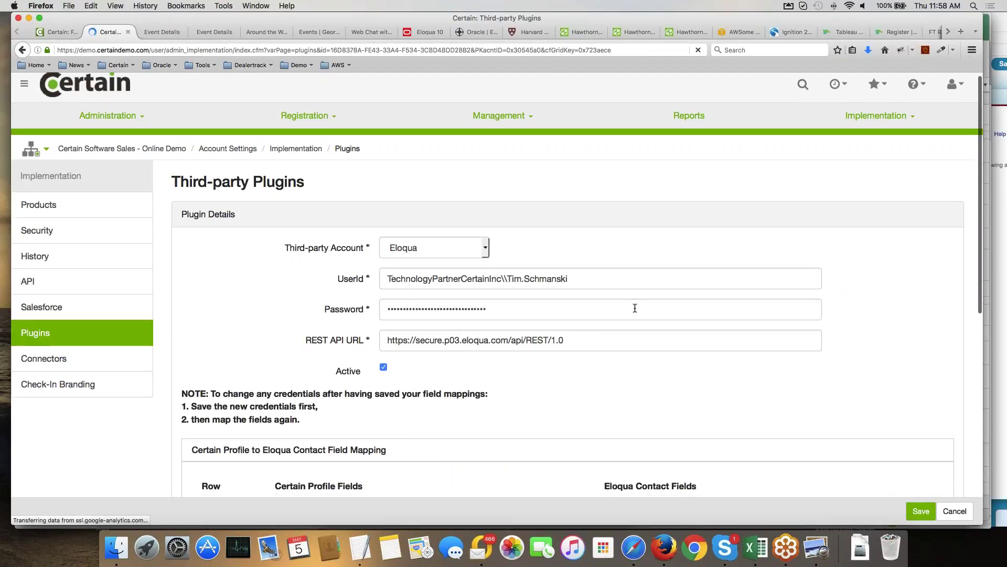
Scroll through the Eloqua field mappings and check the Address options, leaving Address 1 unchanged.
{"action": "scroll", "coordinate": [635, 308], "scroll_direction": "down", "scroll_amount": 1}
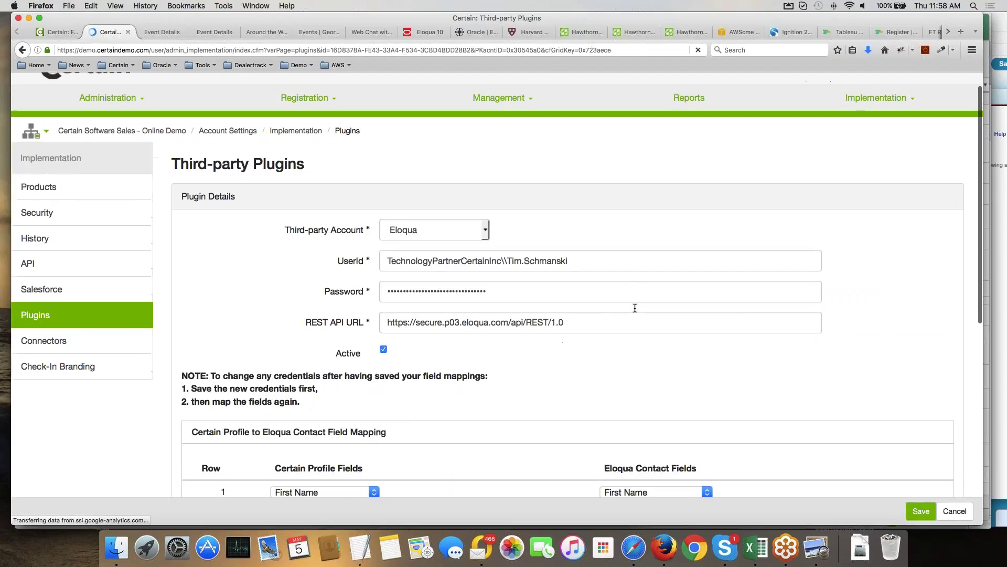
{"action": "scroll", "coordinate": [635, 308], "scroll_direction": "down", "scroll_amount": 10}
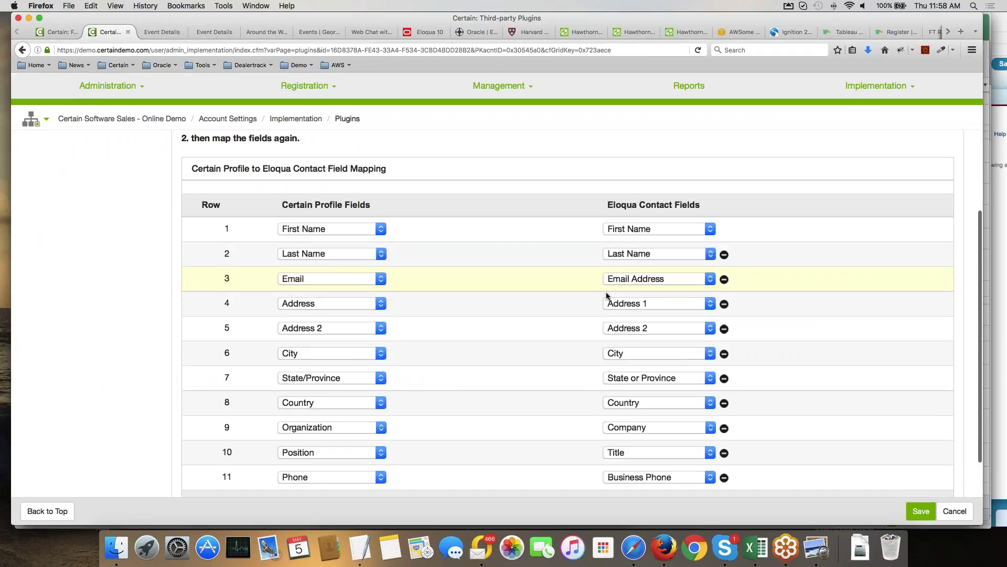
{"action": "scroll", "coordinate": [619, 284], "scroll_direction": "down", "scroll_amount": 1}
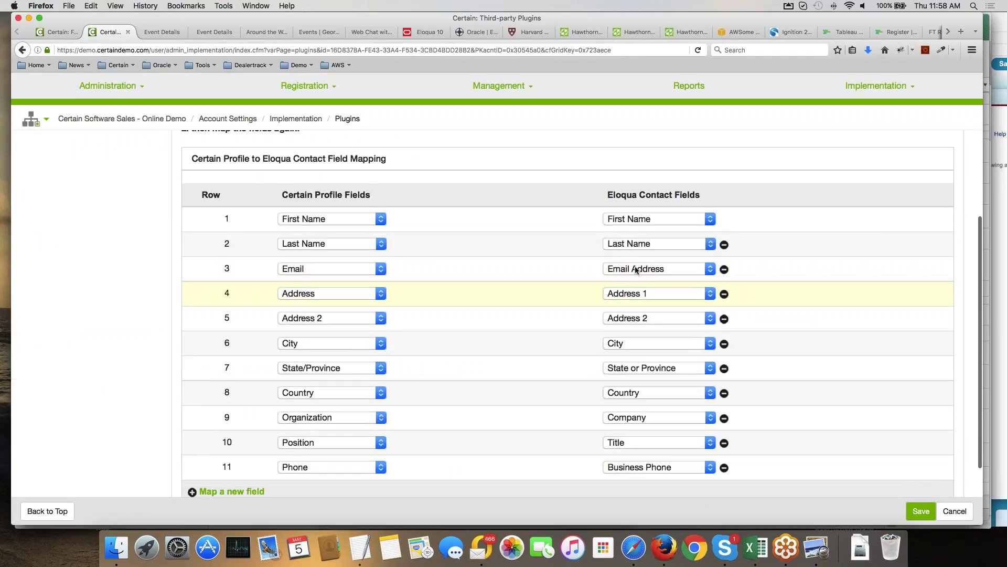
{"action": "left_click", "coordinate": [711, 296]}
{"action": "scroll", "coordinate": [676, 336], "scroll_direction": "down", "scroll_amount": 5}
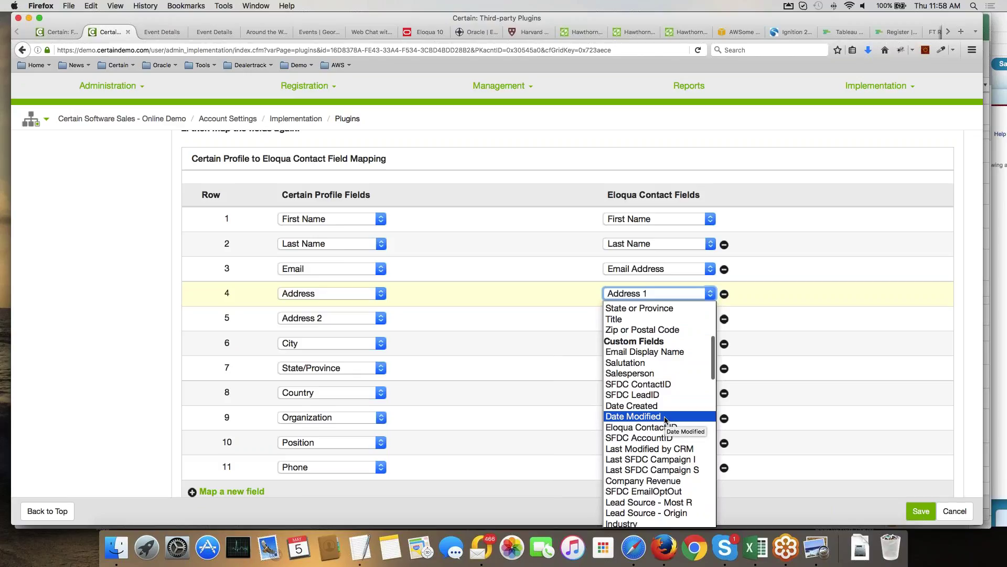
{"action": "scroll", "coordinate": [666, 420], "scroll_direction": "down", "scroll_amount": 1}
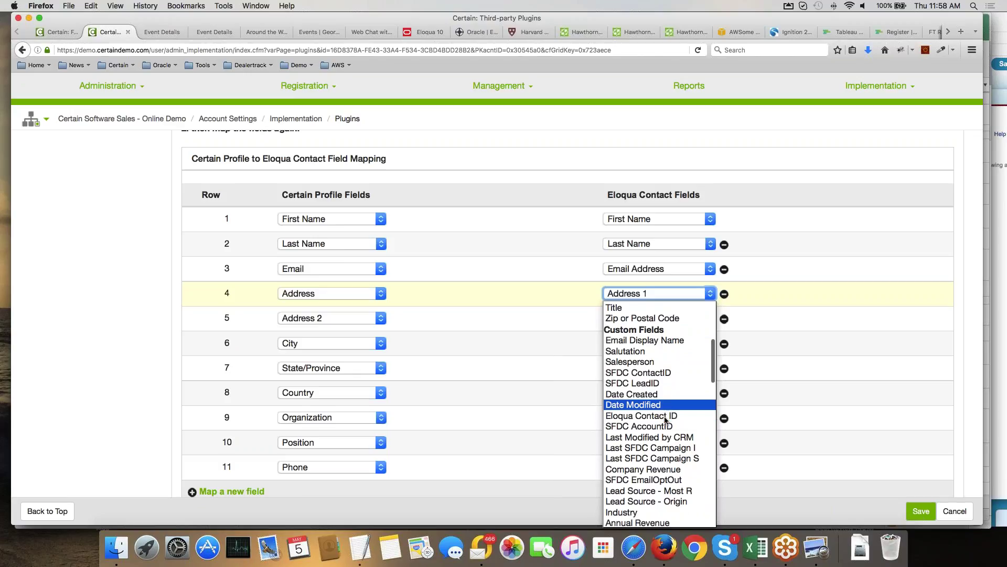
{"action": "scroll", "coordinate": [665, 420], "scroll_direction": "down", "scroll_amount": 5}
{"action": "key", "text": "Escape"}
Check the Organization profile field options, then switch to the Eloqua 10 campaign tab.
{"action": "left_click", "coordinate": [382, 417]}
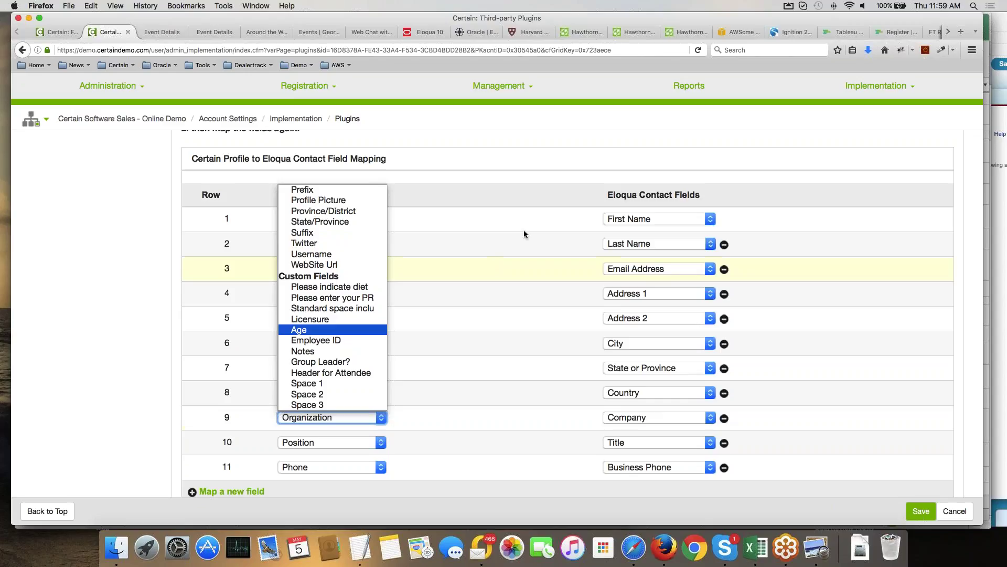
{"action": "scroll", "coordinate": [523, 231], "scroll_direction": "up", "scroll_amount": 3}
{"action": "scroll", "coordinate": [539, 152], "scroll_direction": "up", "scroll_amount": 4}
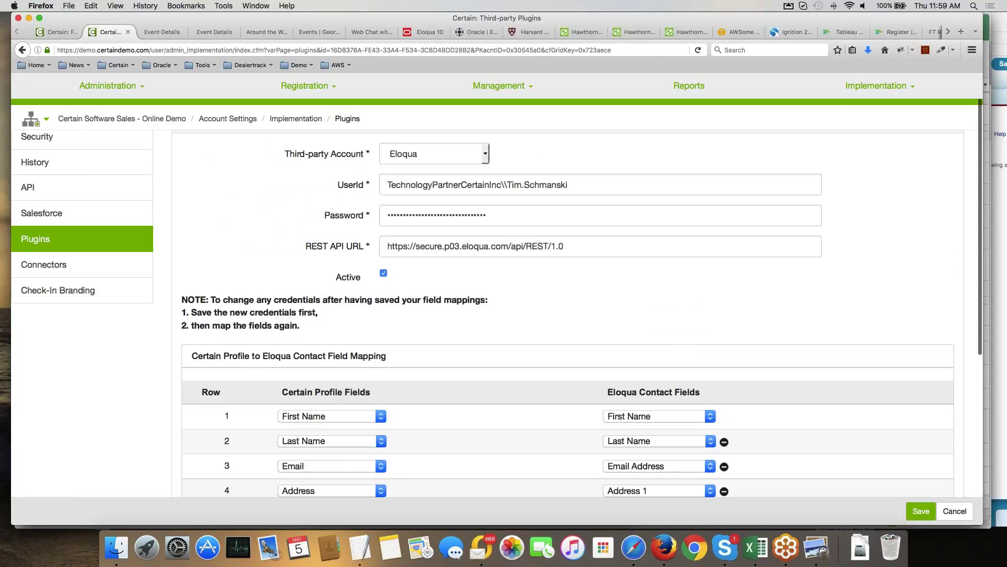
{"action": "scroll", "coordinate": [550, 220], "scroll_direction": "up", "scroll_amount": 4}
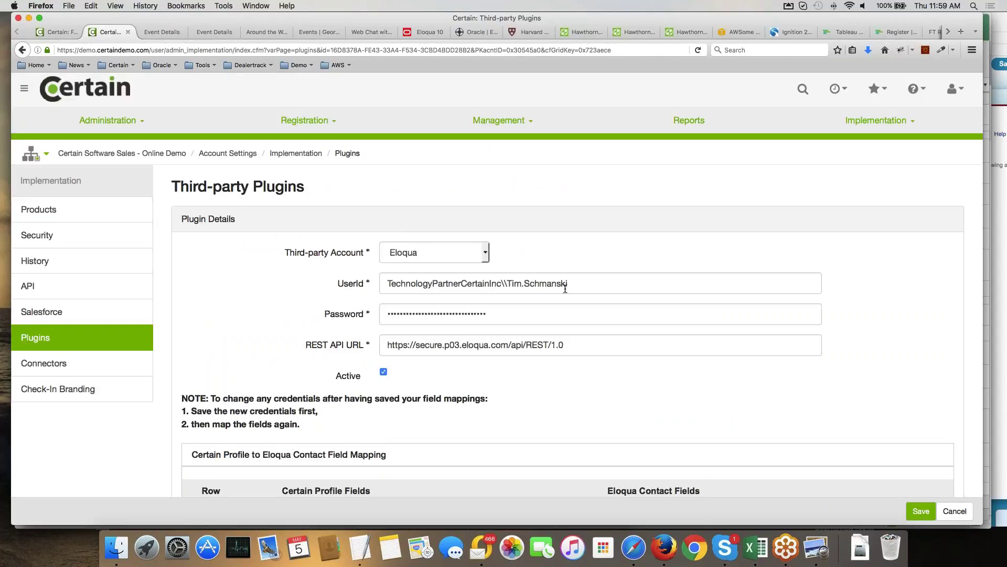
{"action": "left_click", "coordinate": [426, 32]}
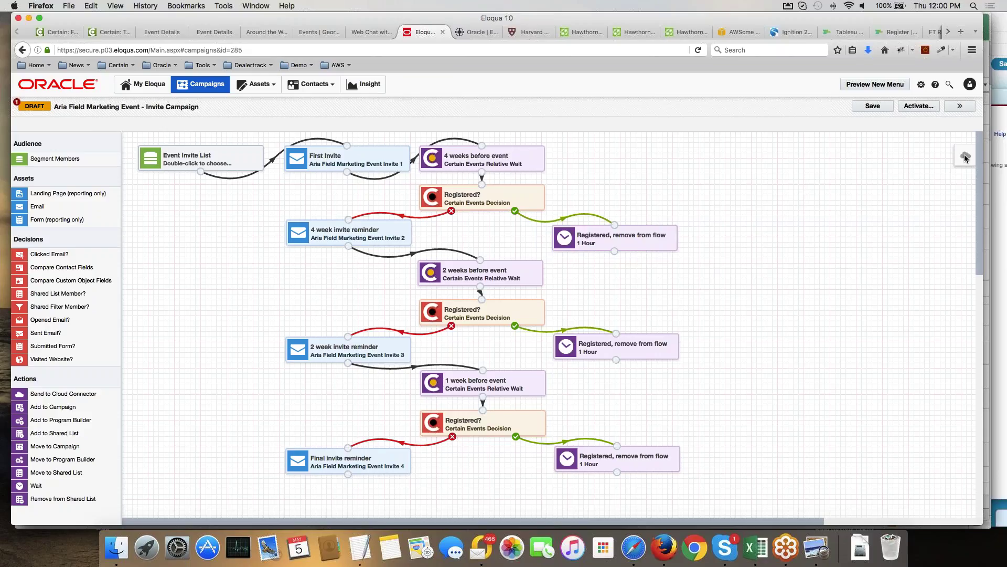
Launch EventStream from the apps list and open the MME 2016 event's invite campaign.
{"action": "left_click", "coordinate": [964, 154]}
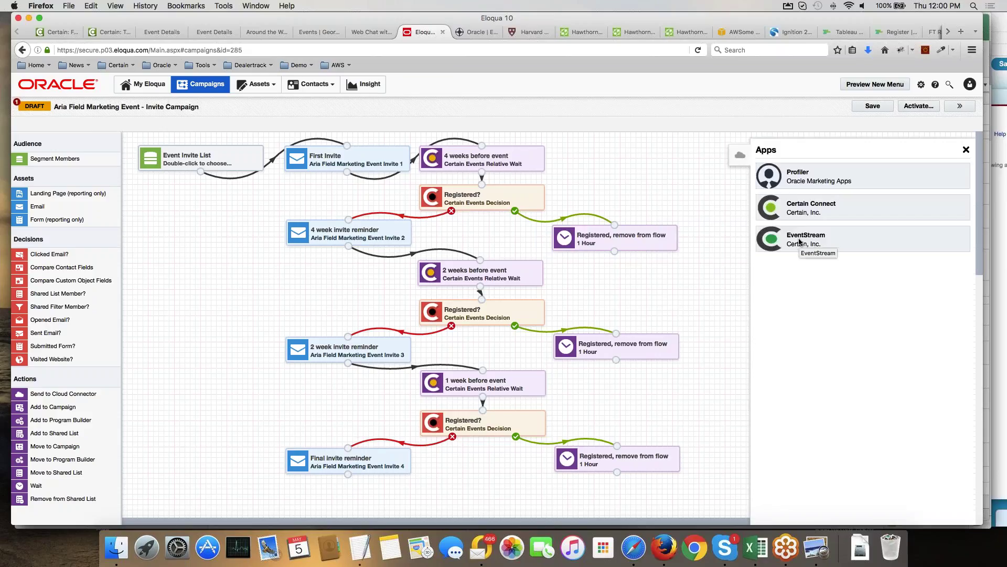
{"action": "left_click", "coordinate": [804, 237]}
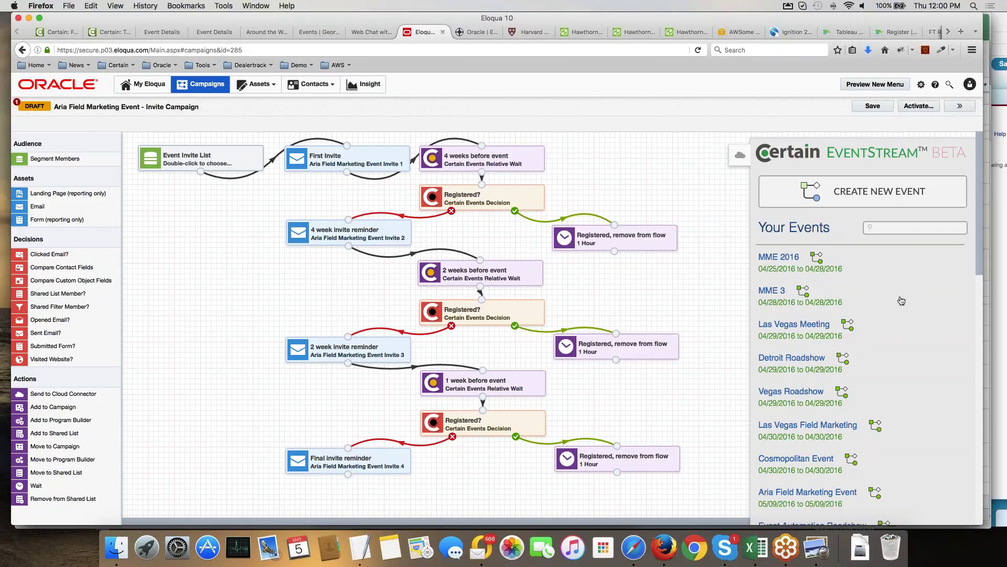
{"action": "scroll", "coordinate": [901, 300], "scroll_direction": "down", "scroll_amount": 1}
{"action": "left_click", "coordinate": [788, 257]}
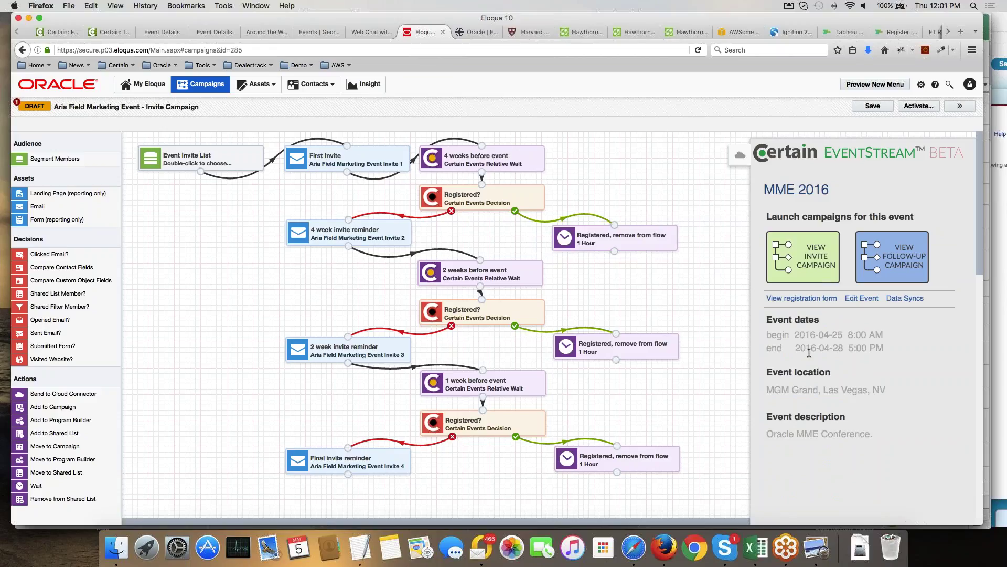
{"action": "left_click", "coordinate": [811, 258]}
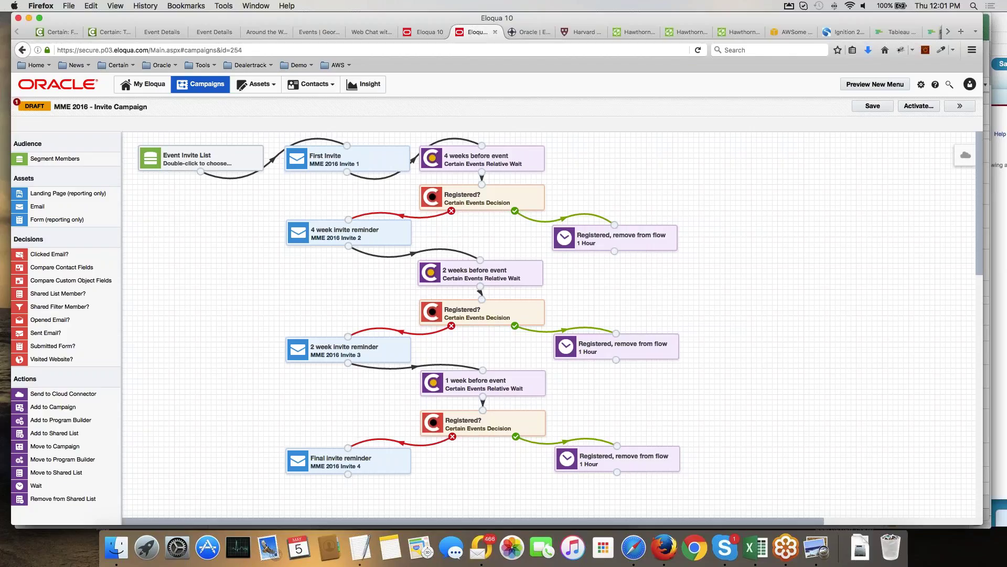
Launch EventStream from the Apps panel to list Certain events beside the MME 2016 invite campaign.
{"action": "left_click", "coordinate": [966, 156]}
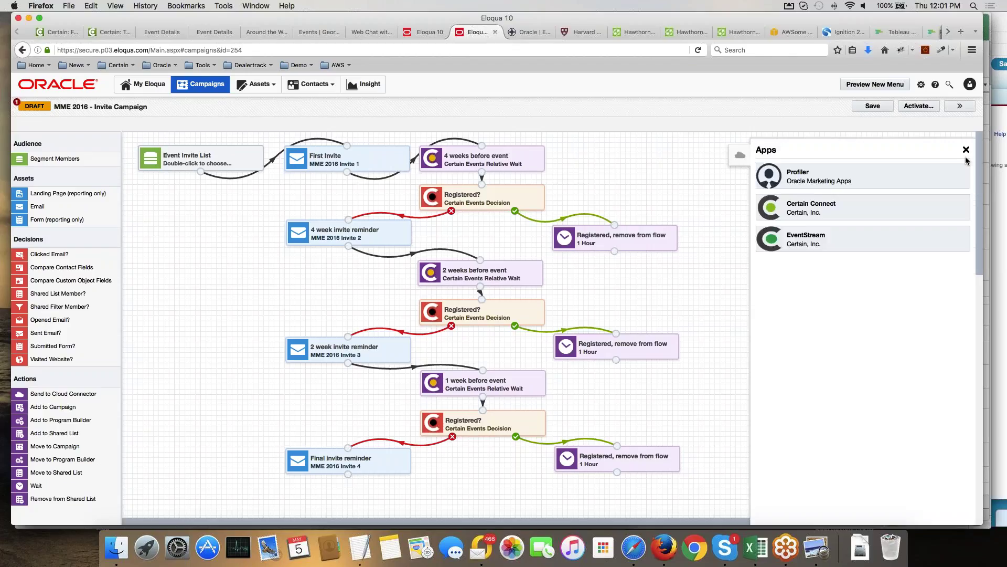
{"action": "left_click", "coordinate": [814, 241]}
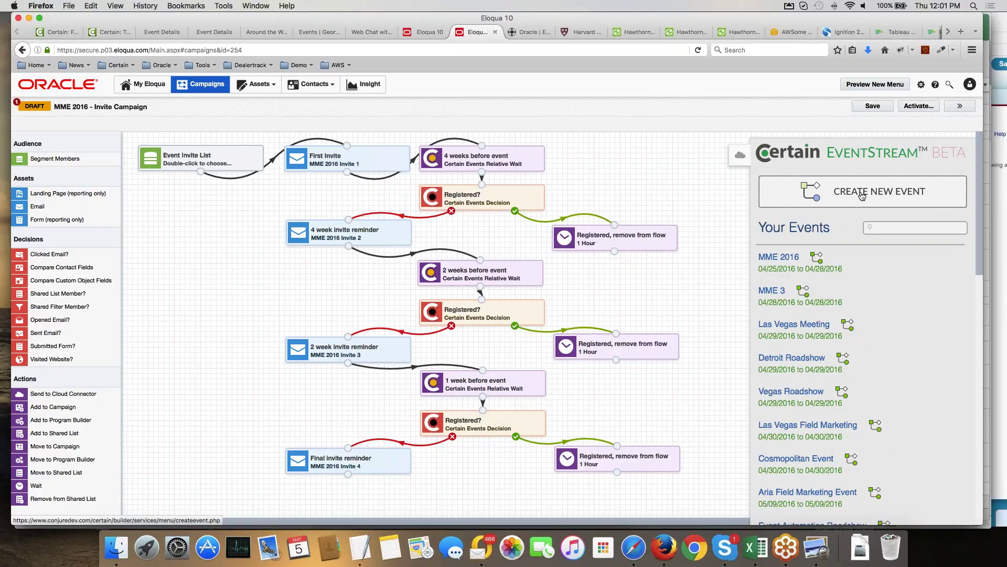
Start a new Field Marketing event named 'Georgetown MBA Event'.
{"action": "left_click", "coordinate": [862, 195]}
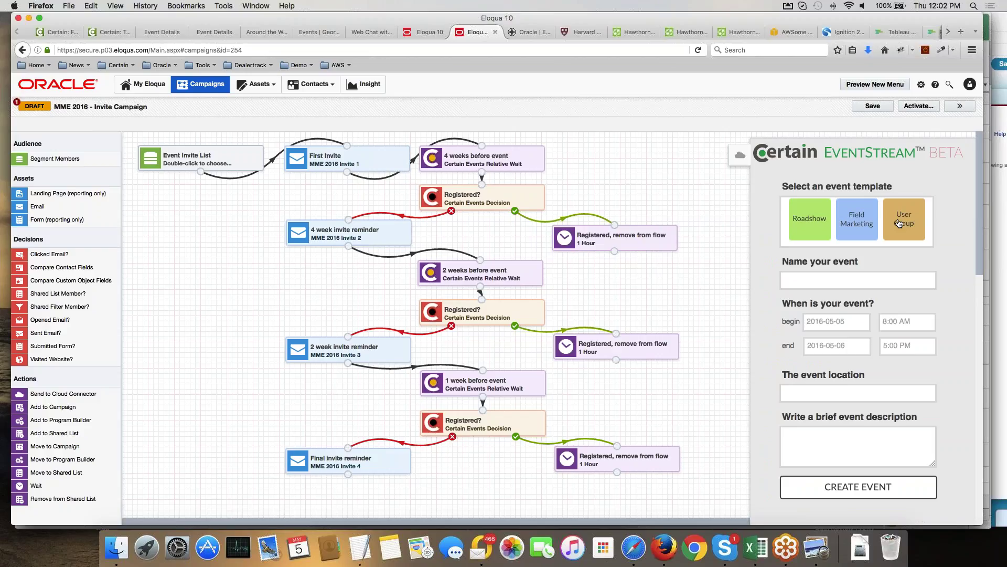
{"action": "left_click", "coordinate": [855, 220]}
{"action": "left_click", "coordinate": [801, 280]}
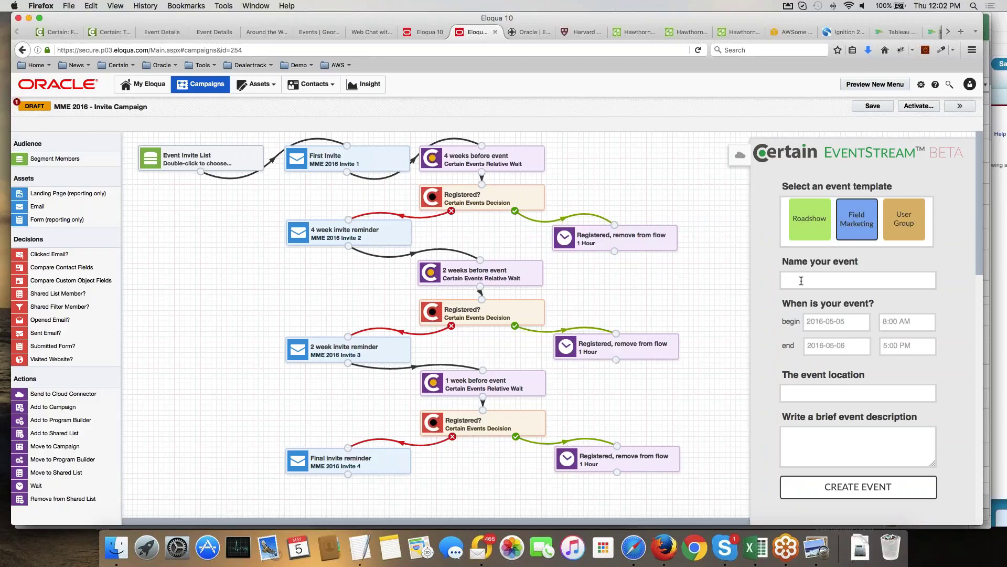
{"action": "type", "text": "George"}
{"action": "type", "text": "town "}
{"action": "type", "text": "F"}
{"action": "type", "text": "ield"}
{"action": "key", "text": "BackSpace"}
{"action": "key", "text": "BackSpace"}
{"action": "key", "text": "BackSpace"}
{"action": "key", "text": "BackSpace"}
{"action": "key", "text": "BackSpace"}
{"action": "key", "text": "BackSpace"}
{"action": "key", "text": "BackSpace"}
{"action": "type", "text": "MBA Event"}
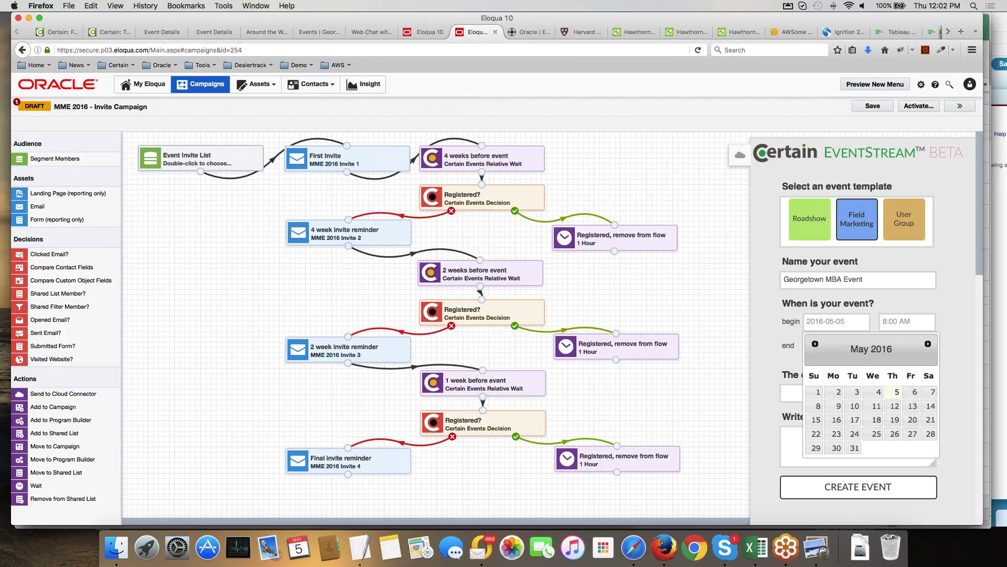
Set begin and end dates to 2016-05-31 and the location to Washington DC.
{"action": "left_click", "coordinate": [854, 447]}
{"action": "left_click", "coordinate": [849, 346]}
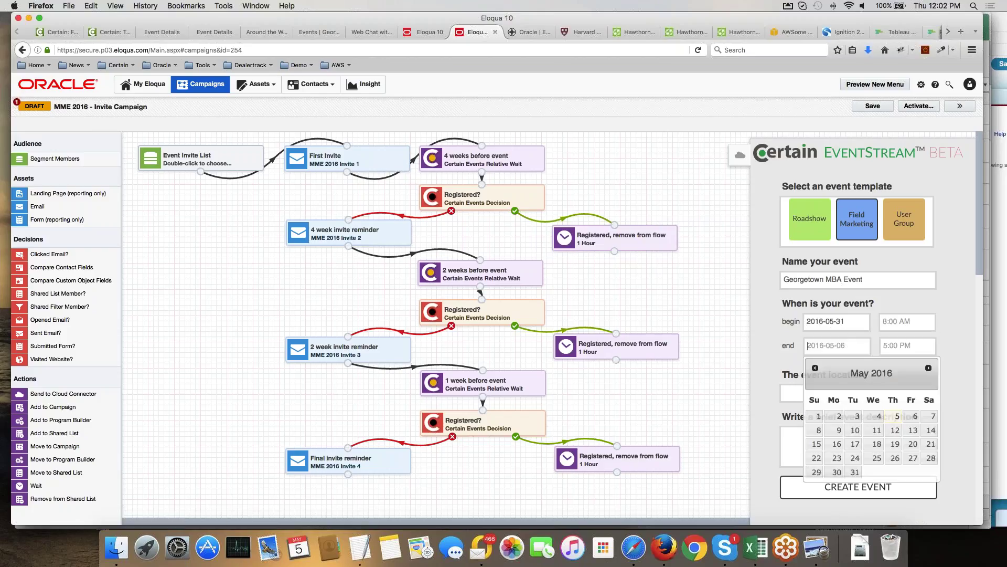
{"action": "left_click", "coordinate": [855, 472]}
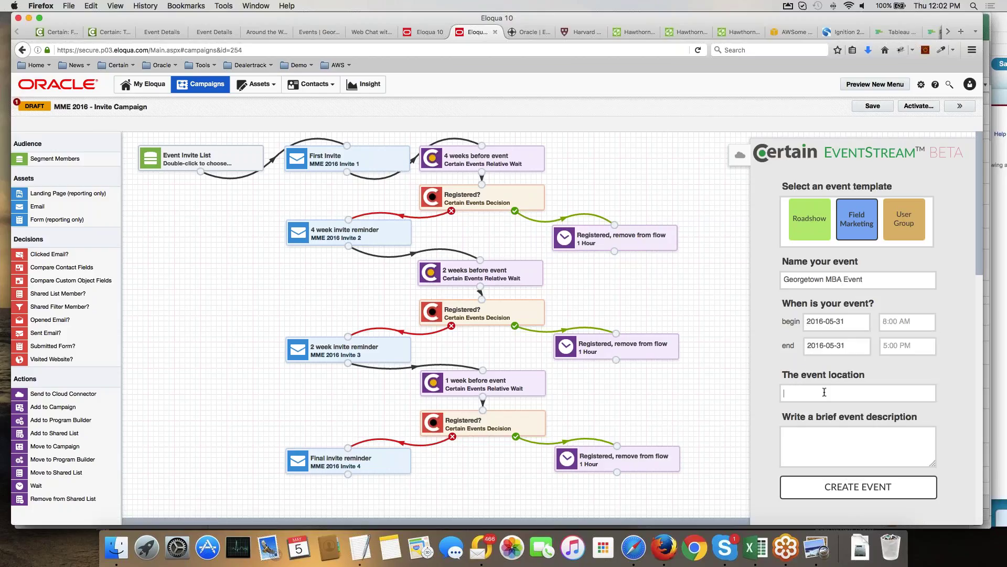
{"action": "type", "text": "Washington DC"}
Enter the event description 'Come to our MBA event!'.
{"action": "left_click", "coordinate": [804, 437]}
{"action": "type", "text": "Come to our MBA E"}
{"action": "key", "text": "BackSpace"}
{"action": "type", "text": "evne"}
{"action": "key", "text": "BackSpace"}
{"action": "key", "text": "BackSpace"}
{"action": "type", "text": "nt!!"}
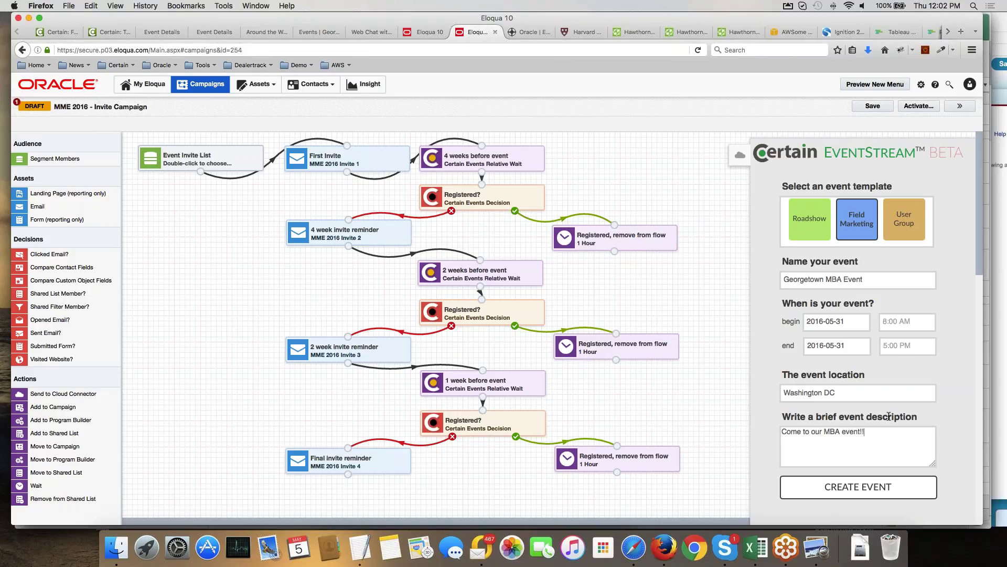
Create Georgetown MBA Event, check its registration form, then generate 'Georgetown MBA Event - Invite Campaign'.
{"action": "left_click", "coordinate": [853, 491]}
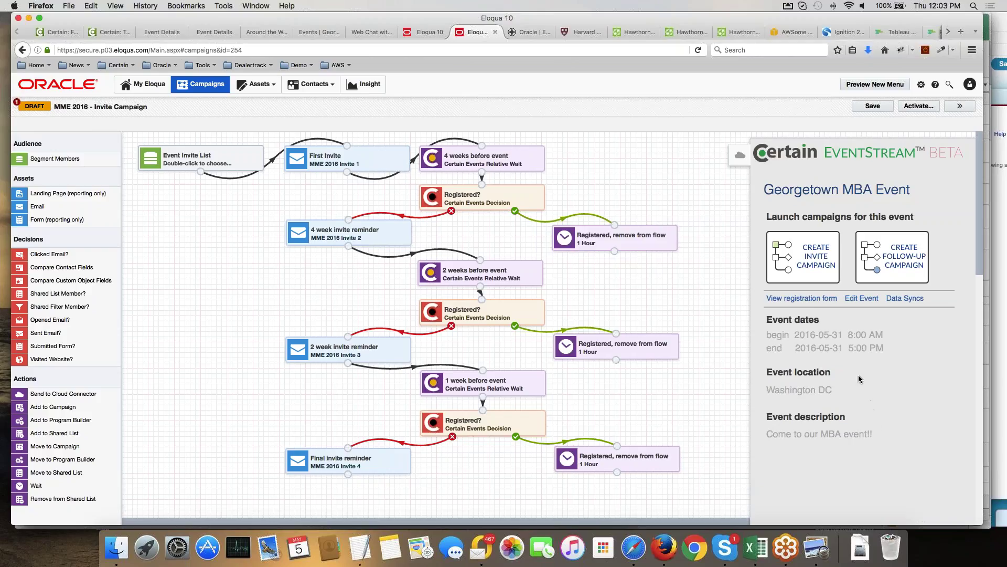
{"action": "left_click", "coordinate": [820, 299]}
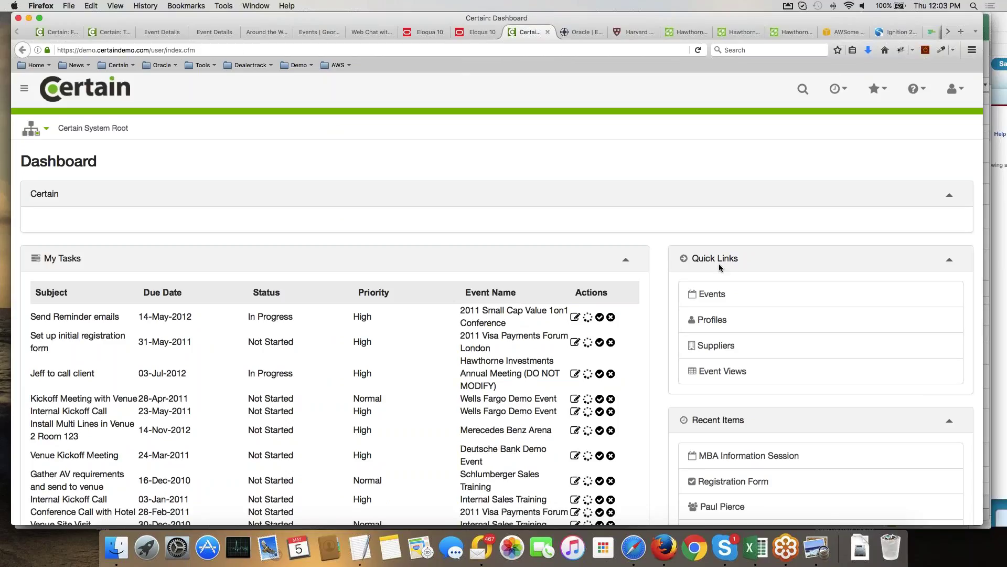
{"action": "key", "text": "ctrl+shift+Tab"}
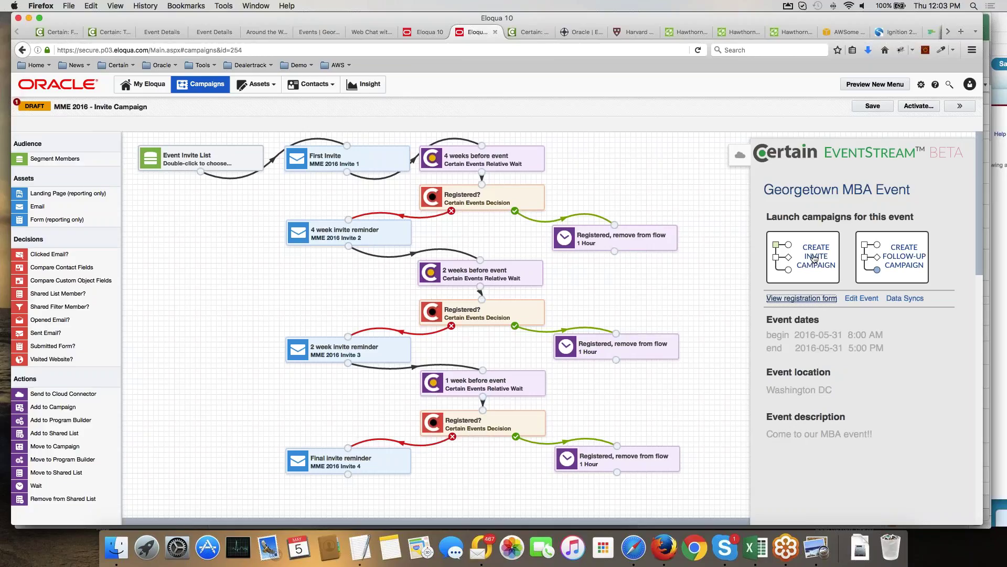
{"action": "left_click", "coordinate": [814, 258]}
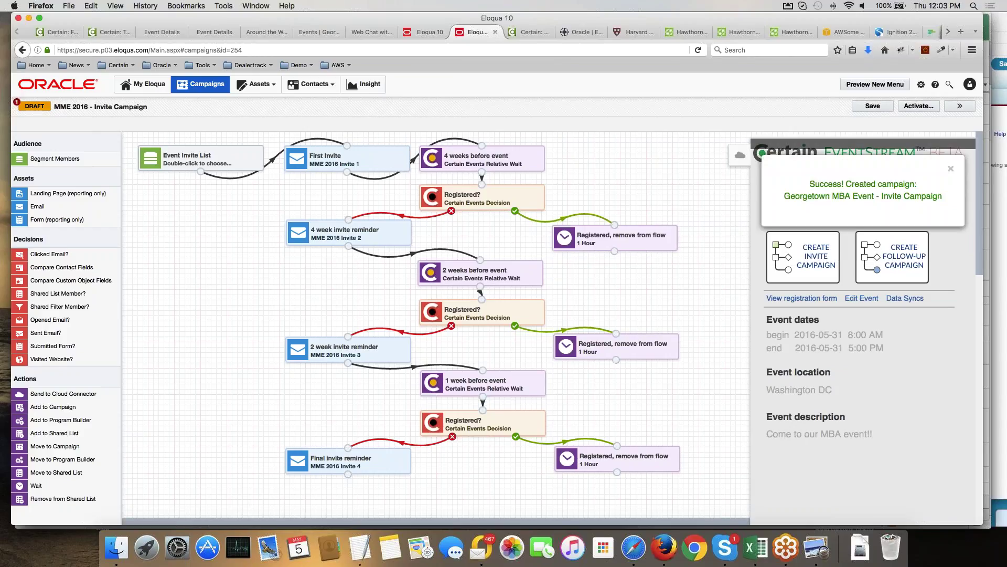
{"action": "left_click", "coordinate": [951, 171]}
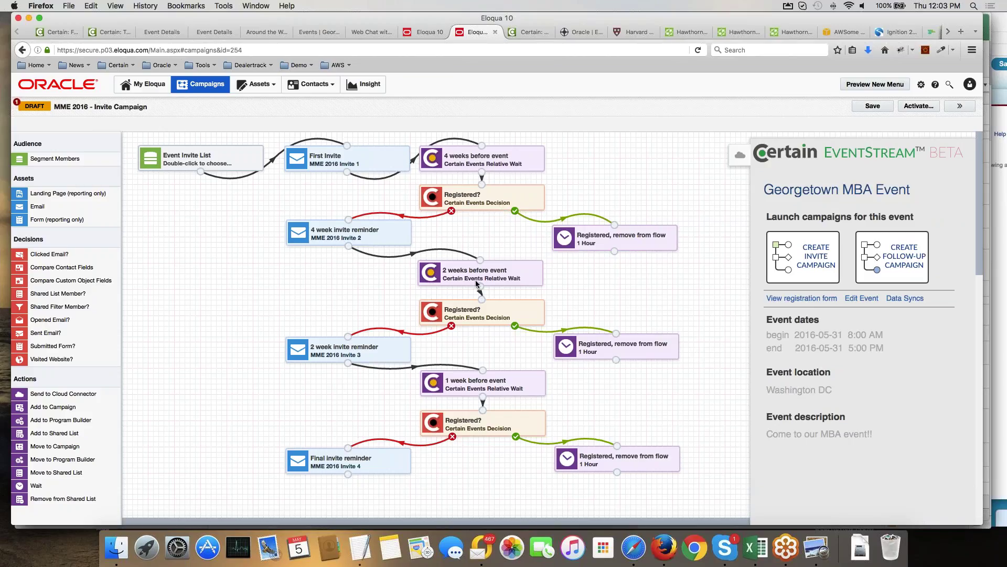
Reopen EventStream and show MME 2016 details: 2016-04-25 to 2016-04-28, MGM Grand, Las Vegas.
{"action": "left_click", "coordinate": [739, 155]}
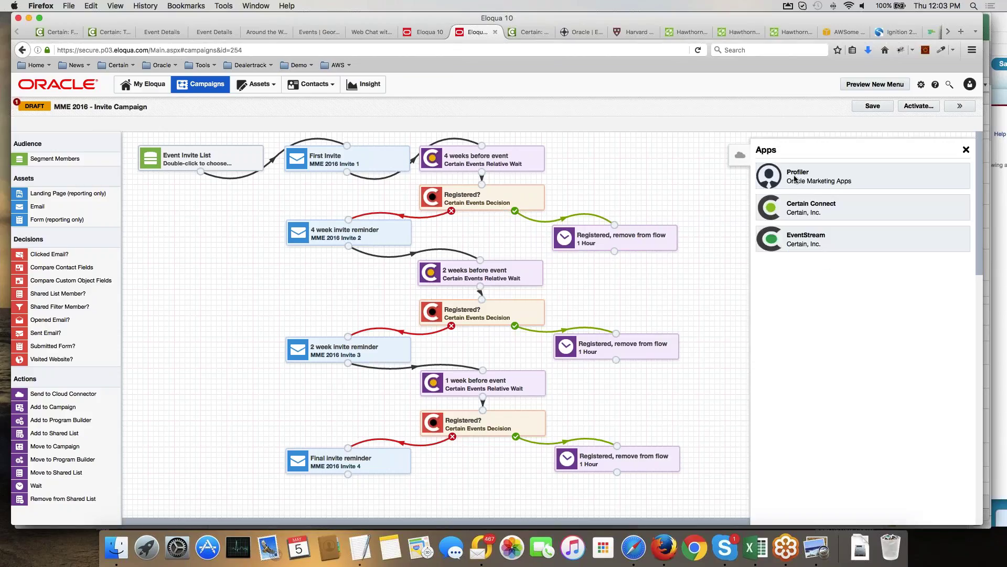
{"action": "left_click", "coordinate": [812, 235]}
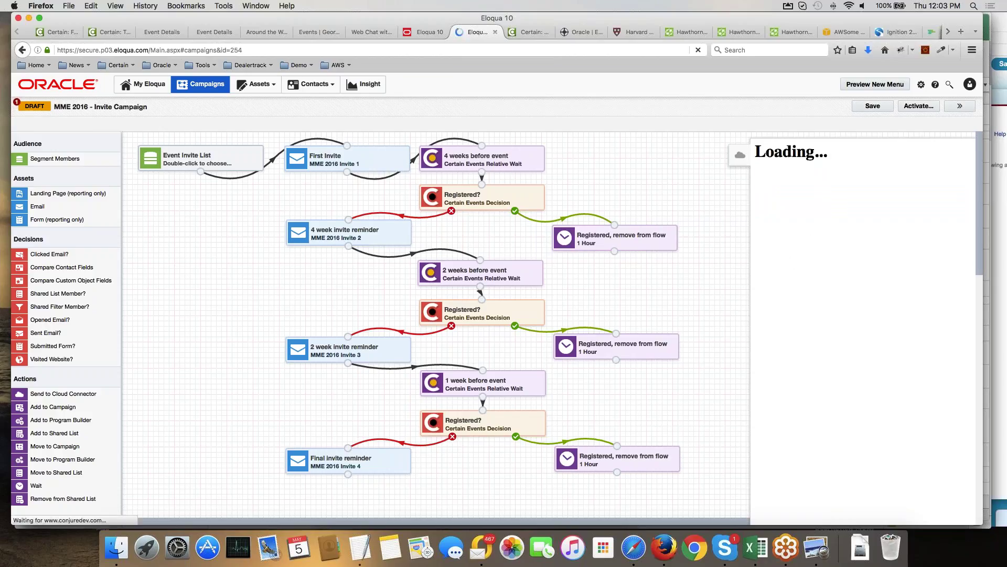
{"action": "scroll", "coordinate": [800, 410], "scroll_direction": "down", "scroll_amount": 2}
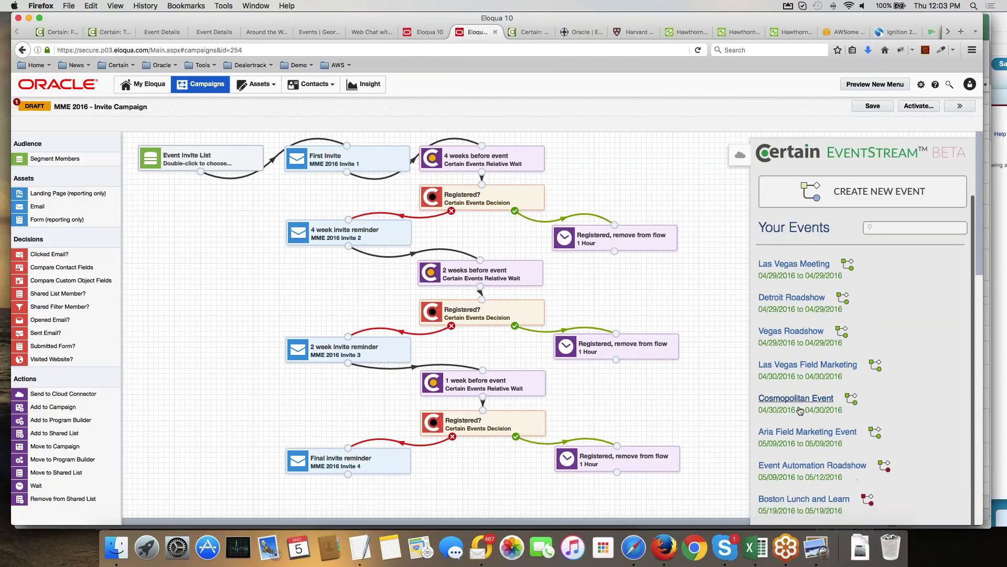
{"action": "scroll", "coordinate": [796, 359], "scroll_direction": "up", "scroll_amount": 2}
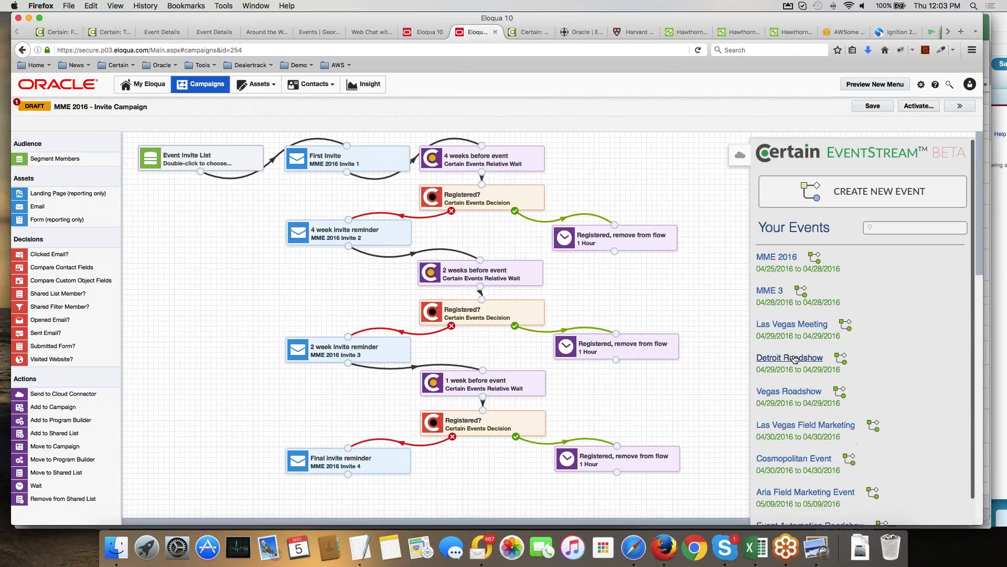
{"action": "left_click", "coordinate": [795, 359]}
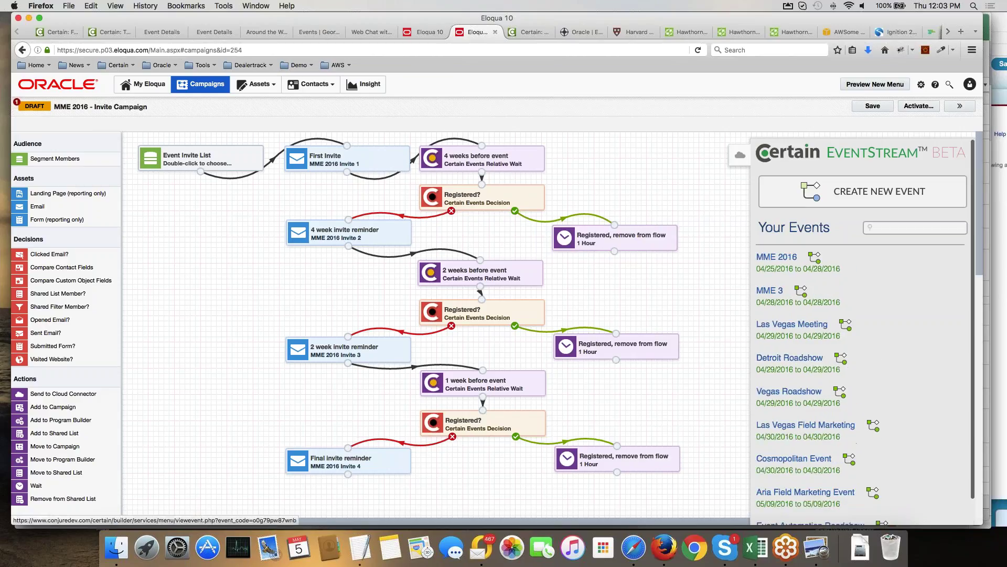
{"action": "left_click", "coordinate": [779, 257]}
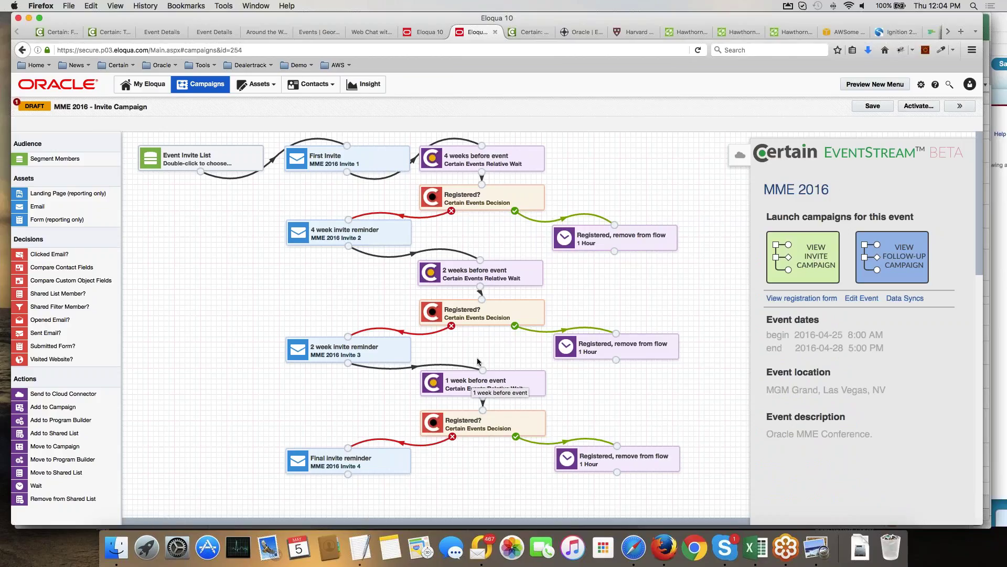
{"action": "left_click", "coordinate": [470, 198]}
Check the first Registered? step's cloud decision configuration and close it unchanged.
{"action": "double_click", "coordinate": [471, 197]}
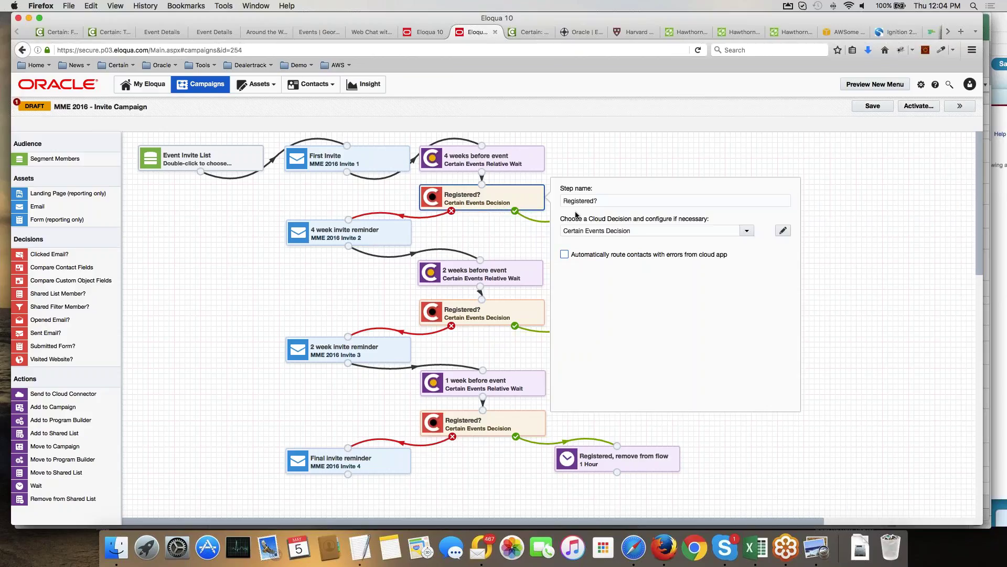
{"action": "left_click", "coordinate": [783, 231]}
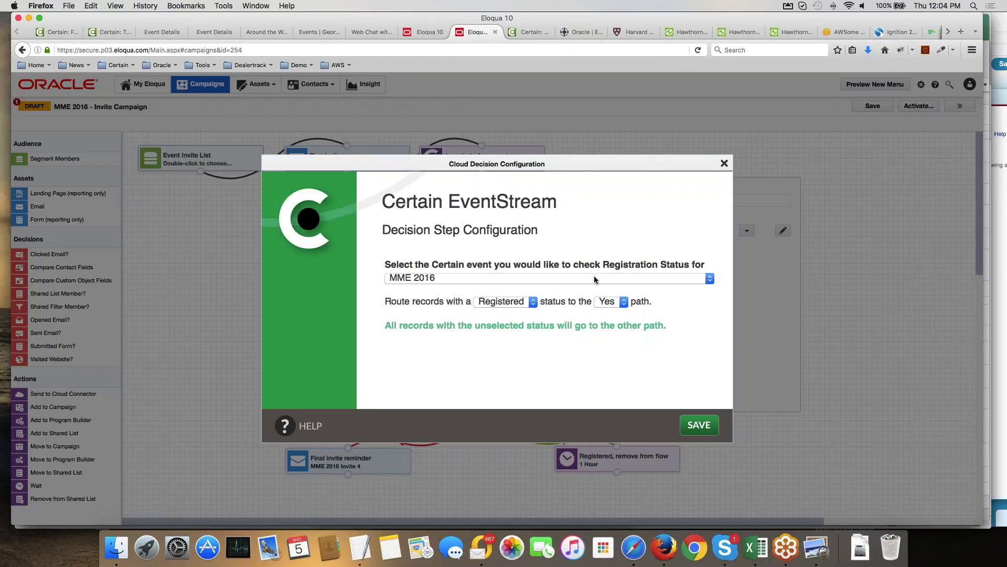
{"action": "left_click", "coordinate": [724, 163]}
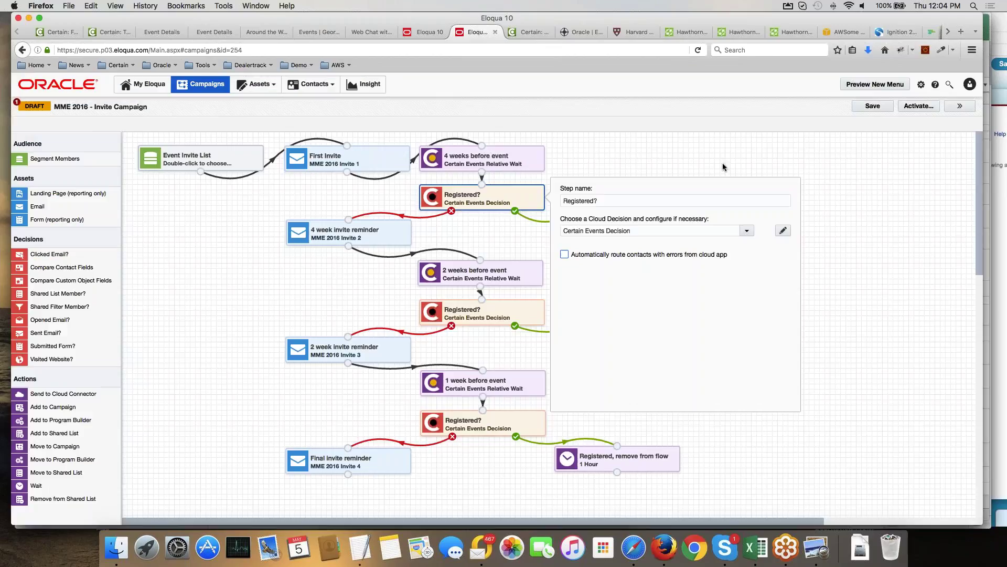
{"action": "left_click", "coordinate": [477, 427]}
Check the bottom Registered? step's cloud decision configuration and close it unchanged.
{"action": "double_click", "coordinate": [476, 427]}
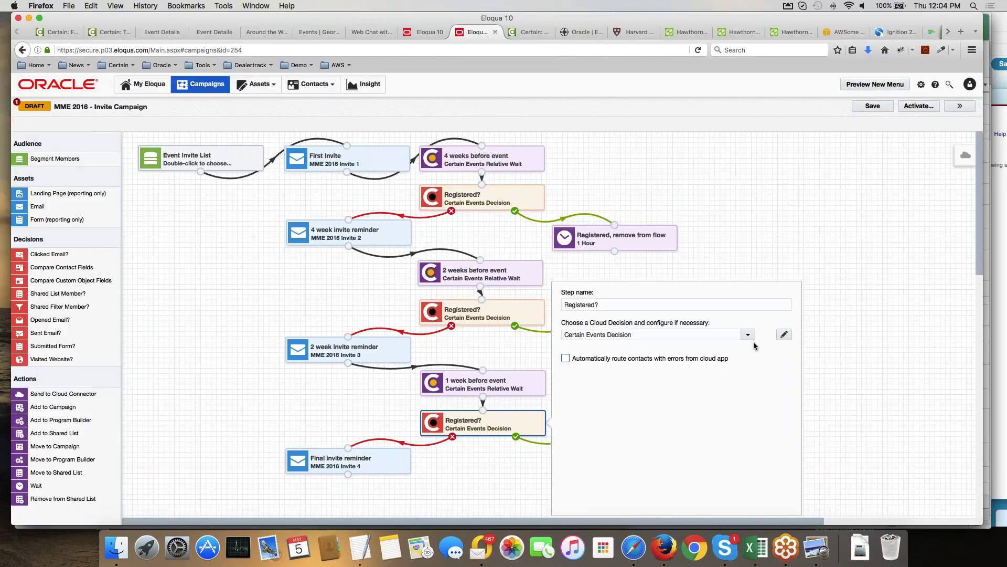
{"action": "left_click", "coordinate": [784, 335]}
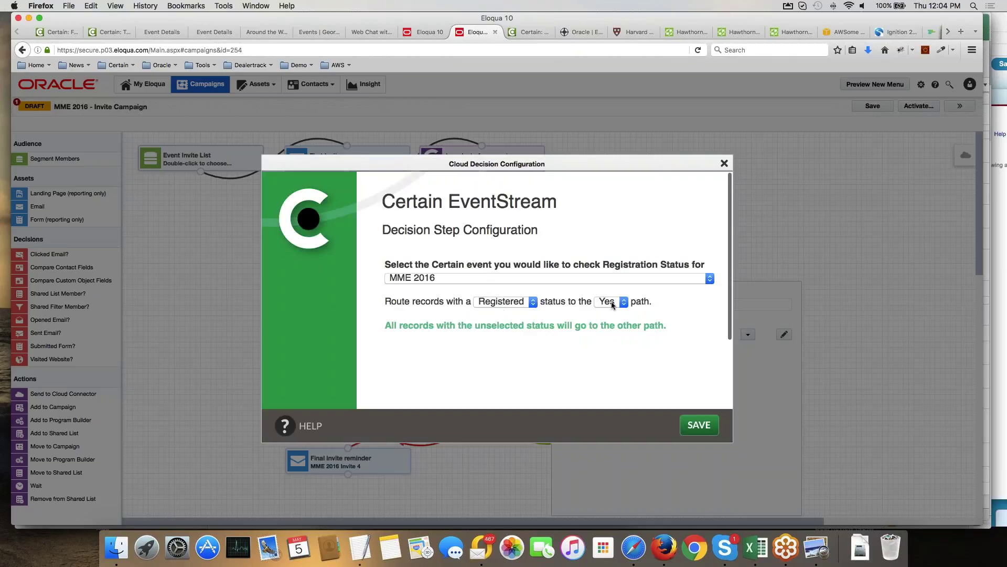
{"action": "left_click", "coordinate": [723, 164]}
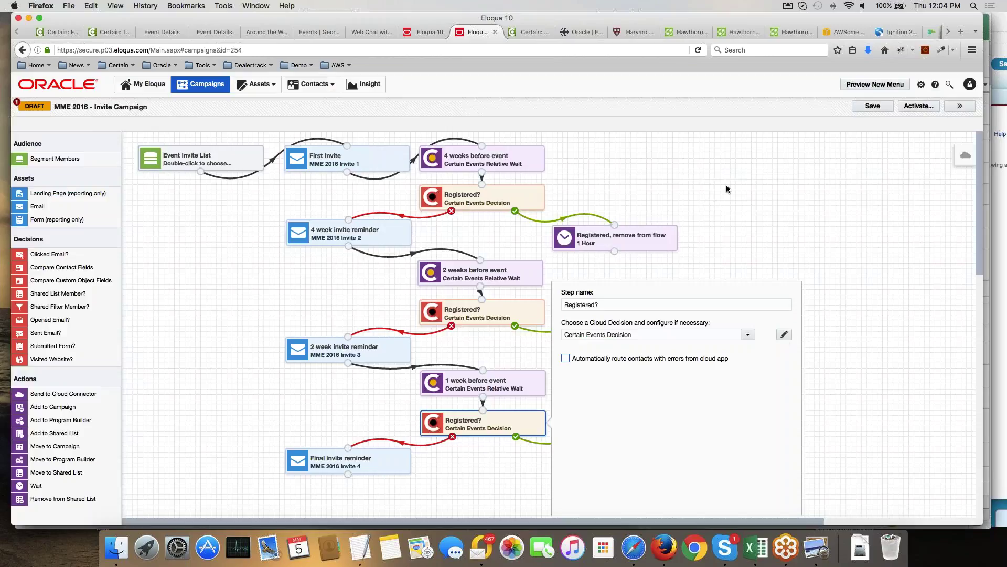
{"action": "left_click", "coordinate": [726, 185]}
{"action": "left_click", "coordinate": [966, 155]}
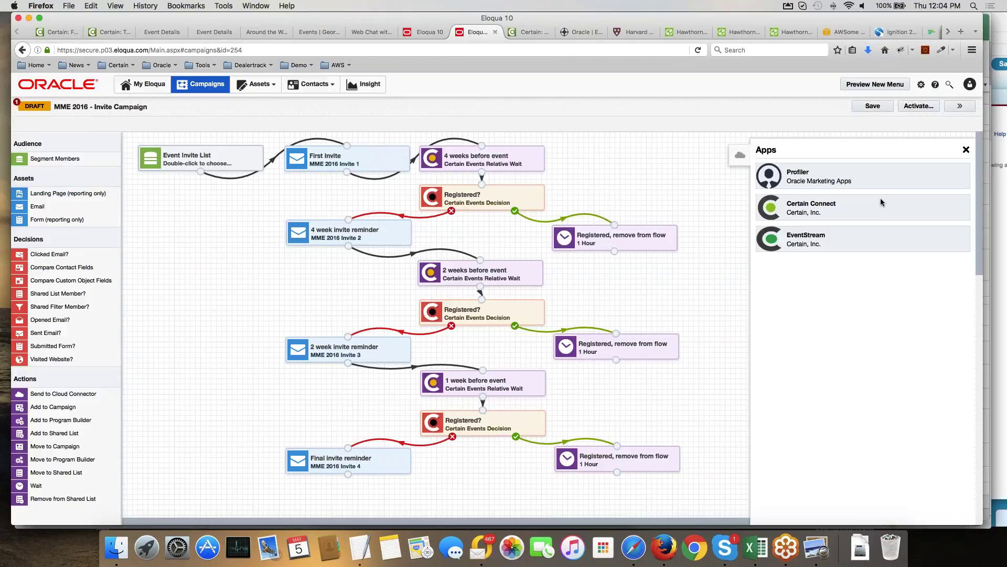
Open MME 2016 in EventStream and view its Follow-up Campaign with the 'Did they attend?' decision.
{"action": "left_click", "coordinate": [803, 244]}
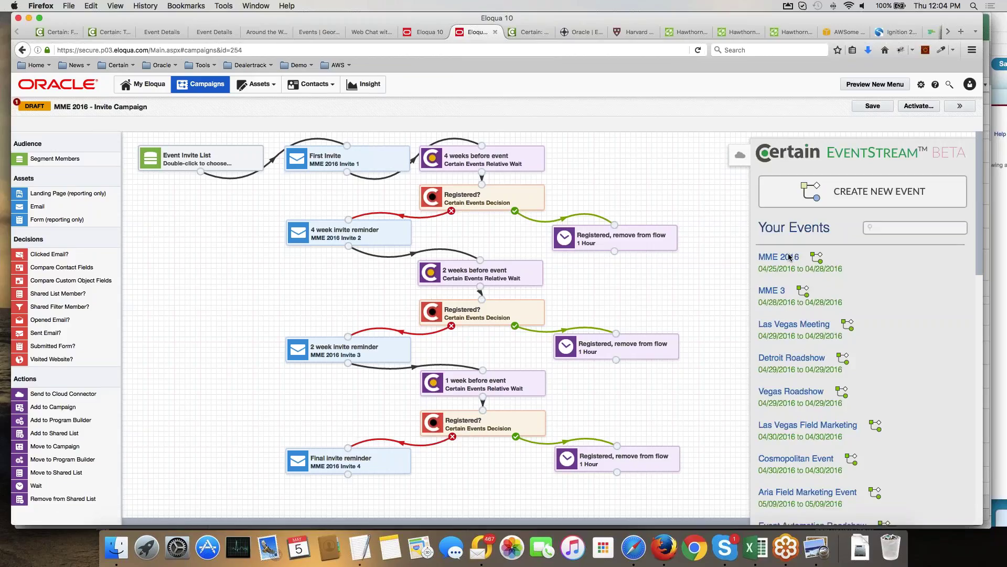
{"action": "left_click", "coordinate": [790, 257]}
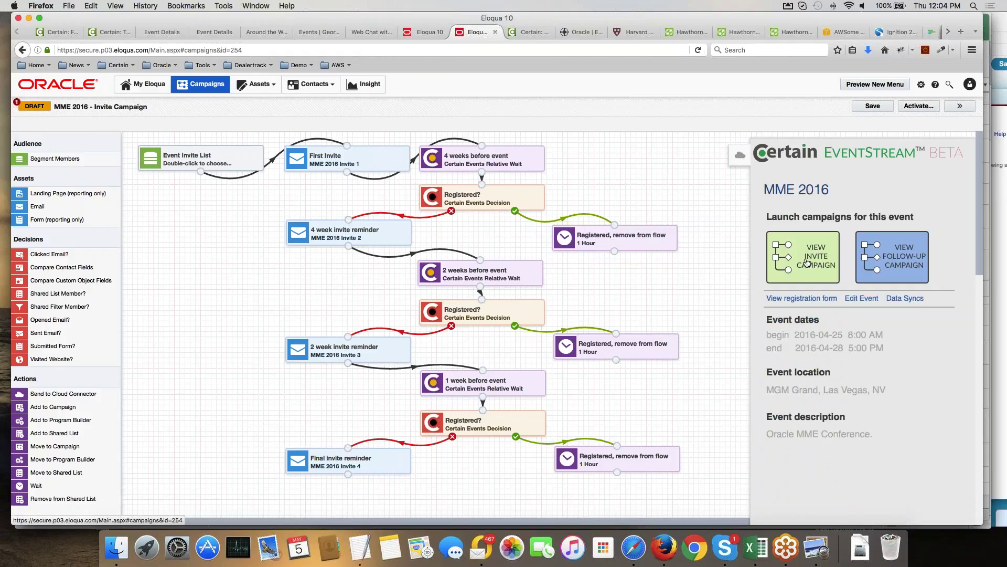
{"action": "left_click", "coordinate": [902, 259]}
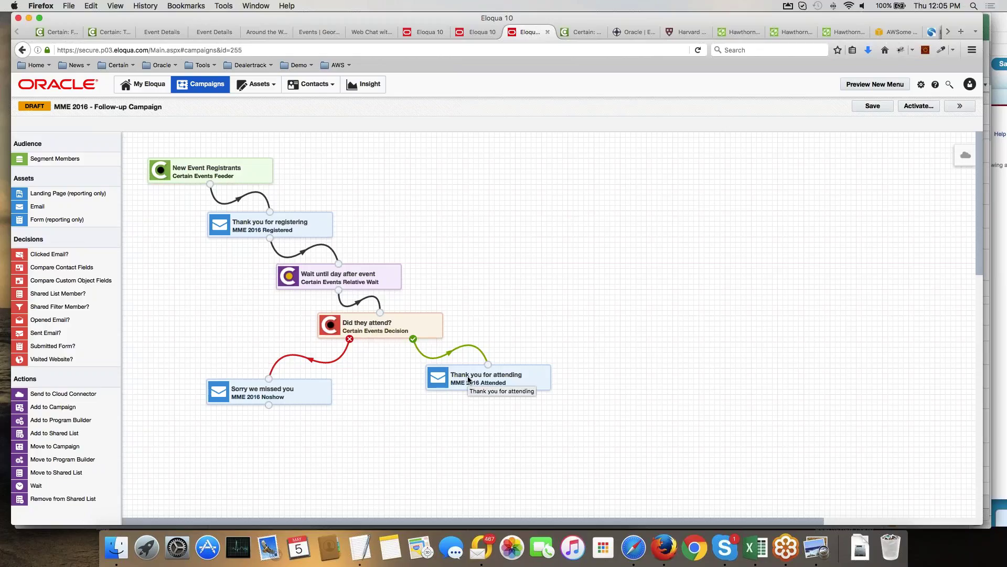
Edit the 'Sorry we missed you' Noshow email and select its Upcoming Events List block.
{"action": "left_click", "coordinate": [268, 394]}
{"action": "double_click", "coordinate": [268, 394]}
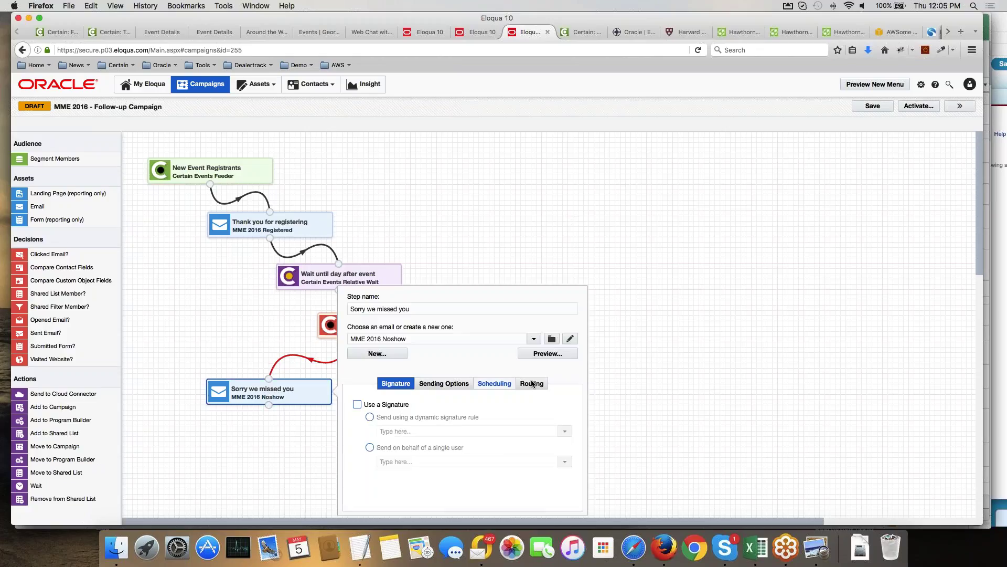
{"action": "left_click", "coordinate": [570, 336]}
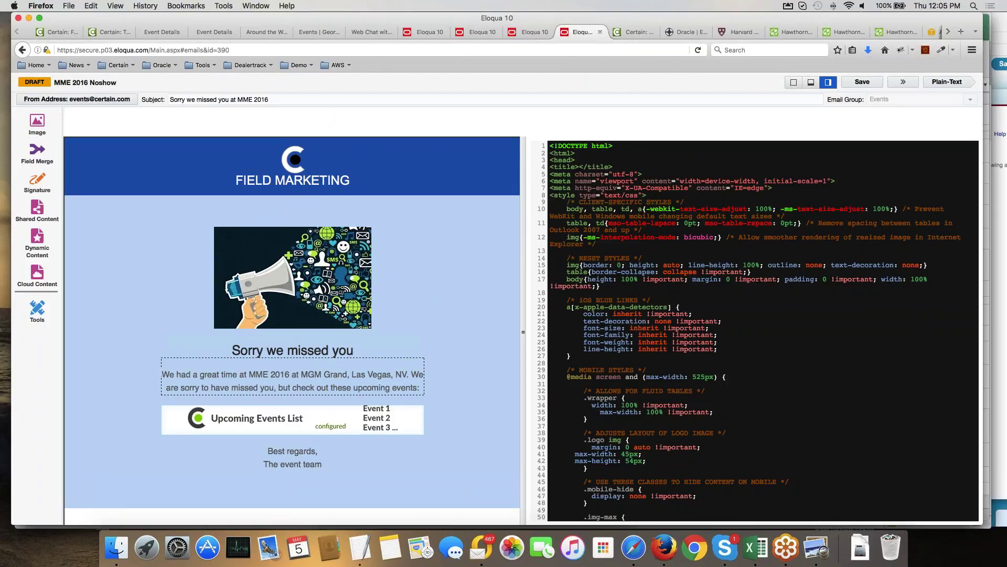
{"action": "left_click", "coordinate": [378, 419]}
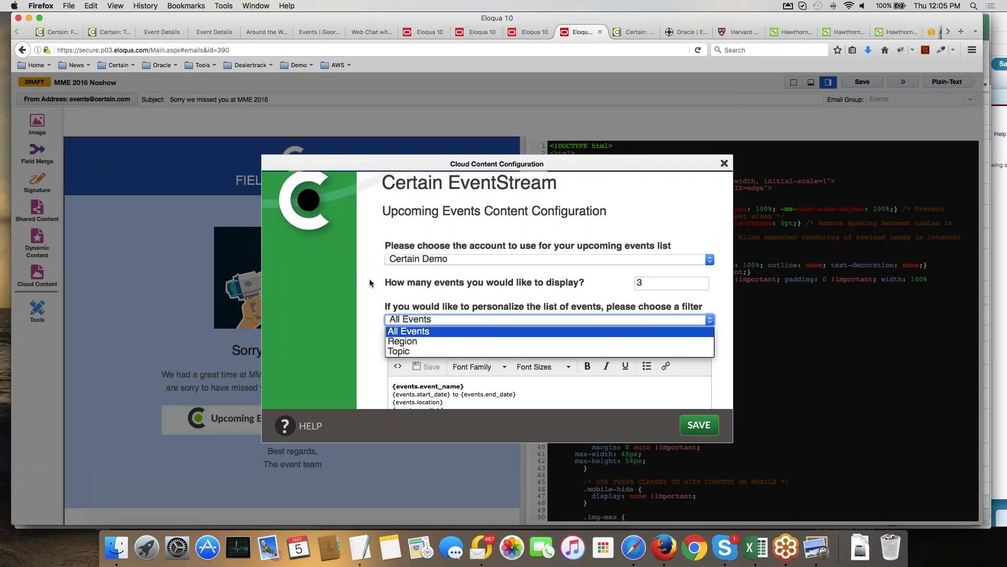
Keep All Events as the filter, review the template text, and close the configuration unsaved.
{"action": "left_click", "coordinate": [370, 283]}
{"action": "left_click", "coordinate": [512, 349]}
{"action": "key", "text": "super+a"}
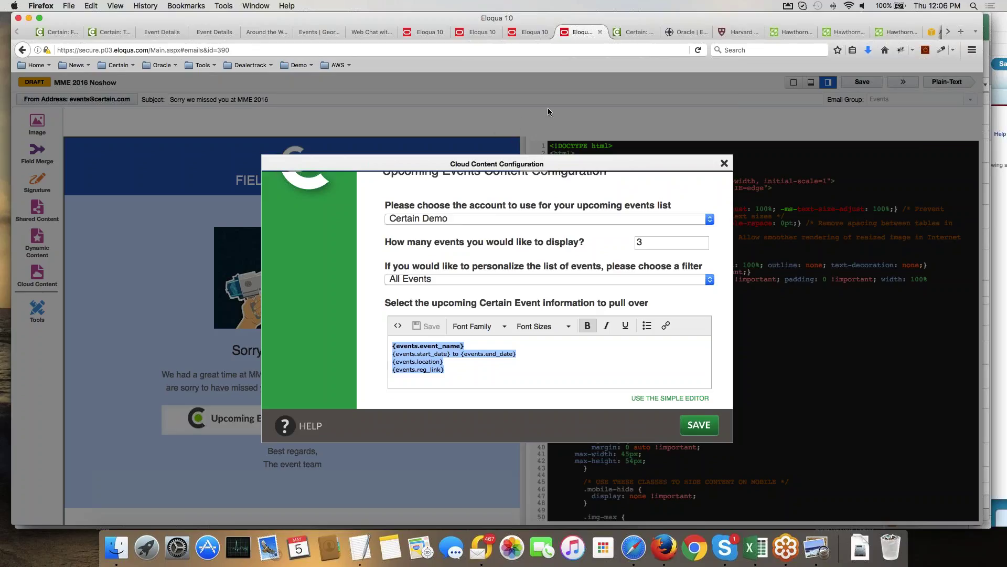
{"action": "left_click", "coordinate": [724, 163]}
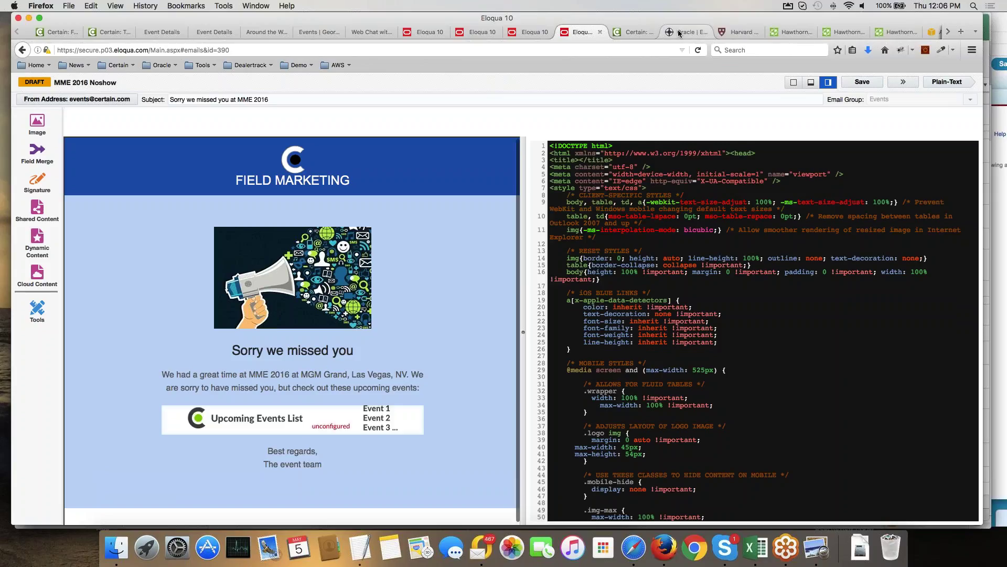
{"action": "left_click", "coordinate": [679, 32]}
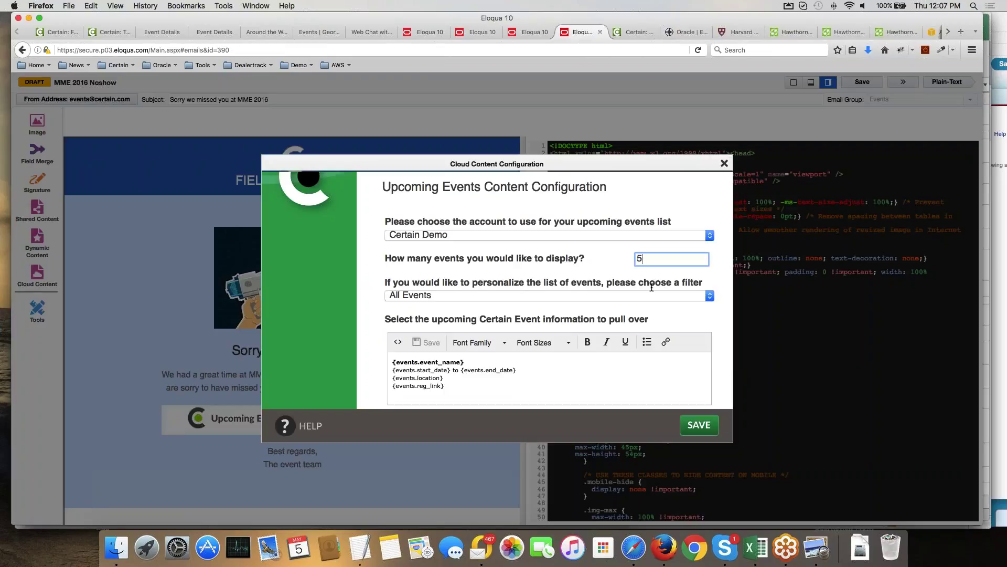
{"action": "left_click", "coordinate": [652, 297]}
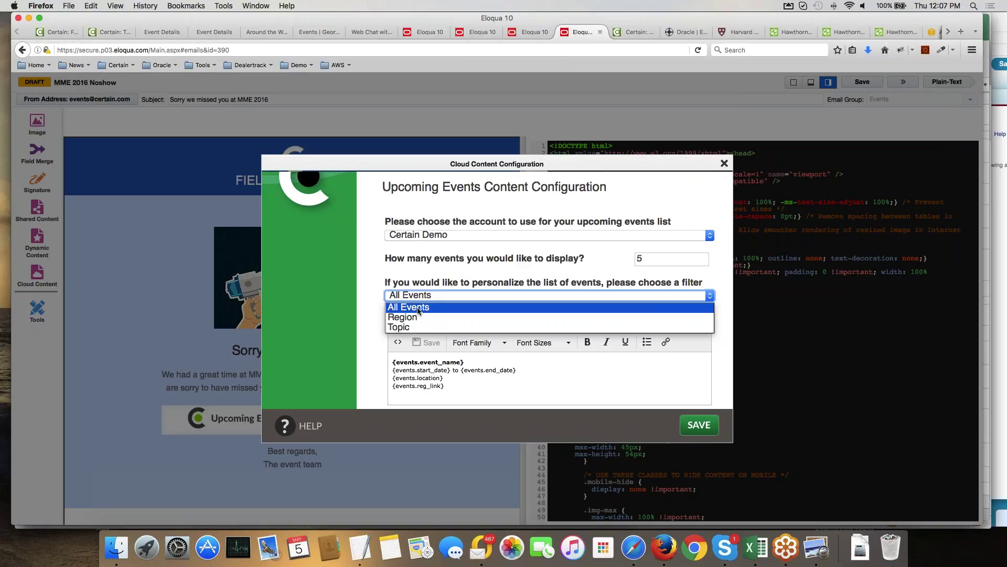
{"action": "left_click", "coordinate": [365, 360]}
{"action": "scroll", "coordinate": [456, 370], "scroll_direction": "down", "scroll_amount": 2}
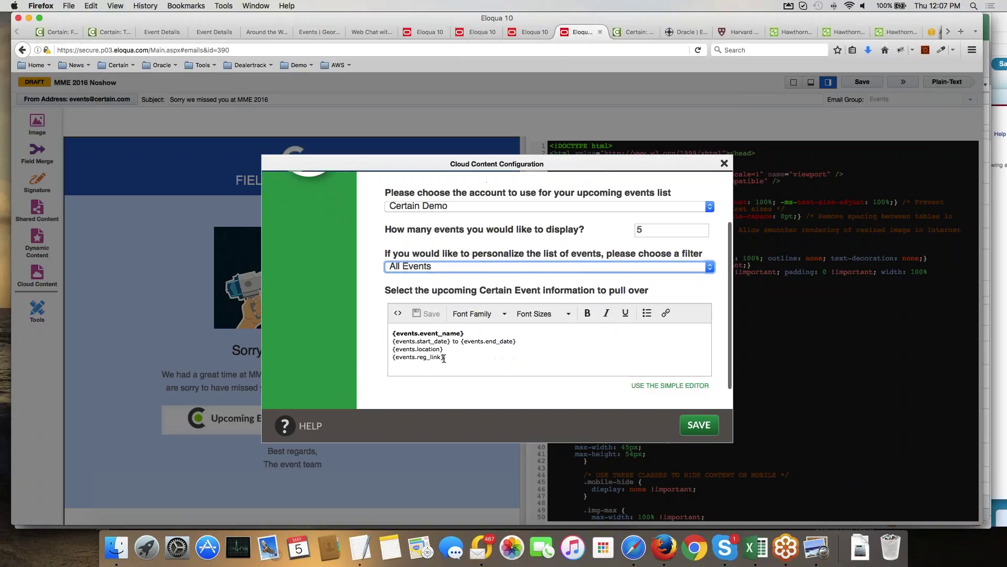
{"action": "left_click_drag", "start_coordinate": [444, 358], "coordinate": [385, 332]}
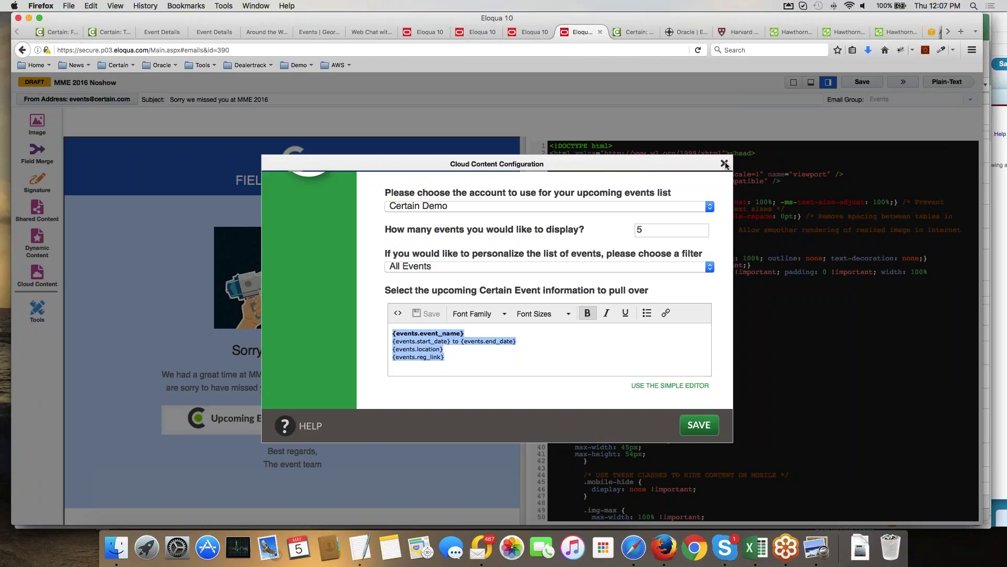
{"action": "left_click", "coordinate": [725, 163]}
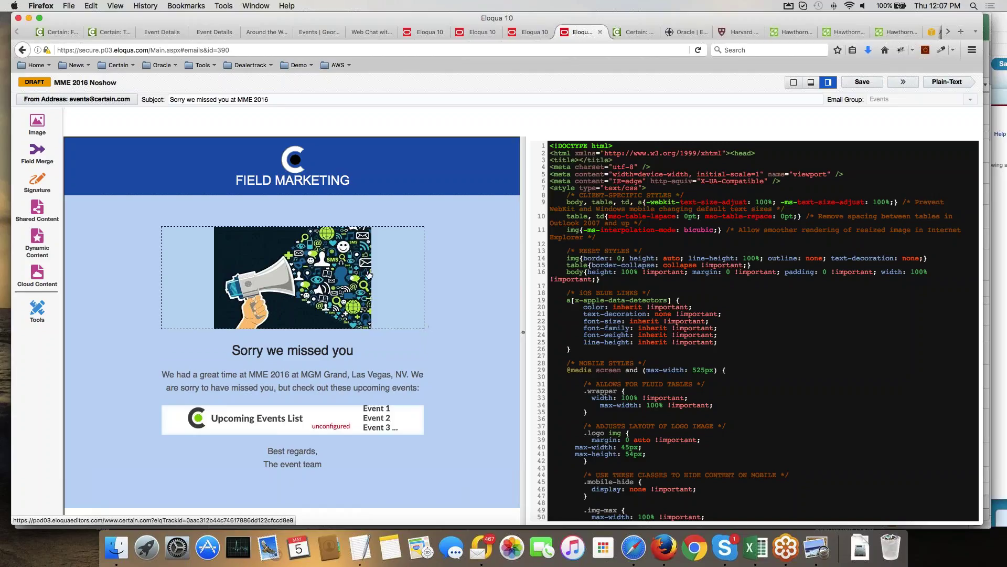
In Certain, go via Recent Items to the Event List and pick Georgetown MBA Event.
{"action": "left_click", "coordinate": [59, 32]}
{"action": "left_click", "coordinate": [107, 33]}
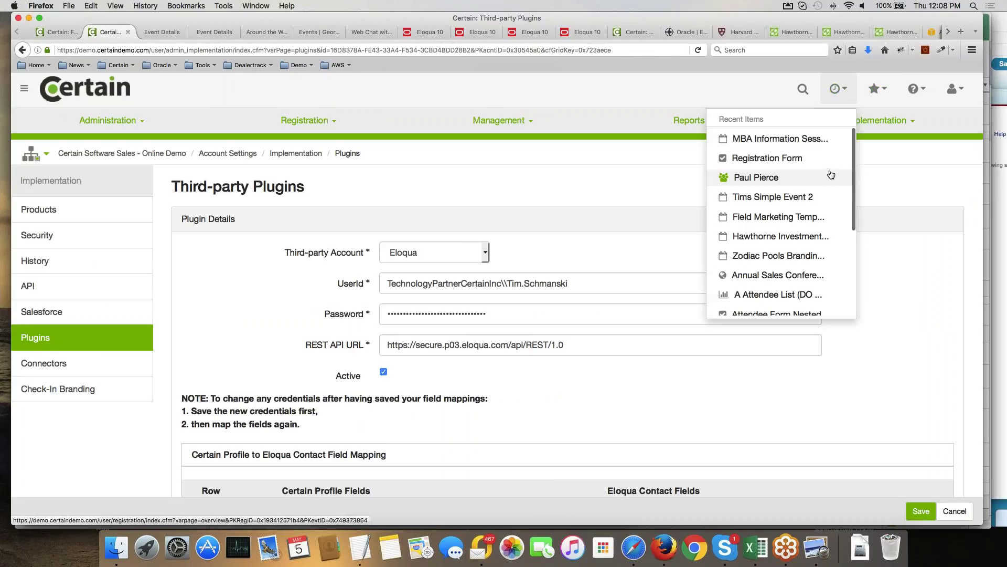
{"action": "left_click", "coordinate": [786, 217]}
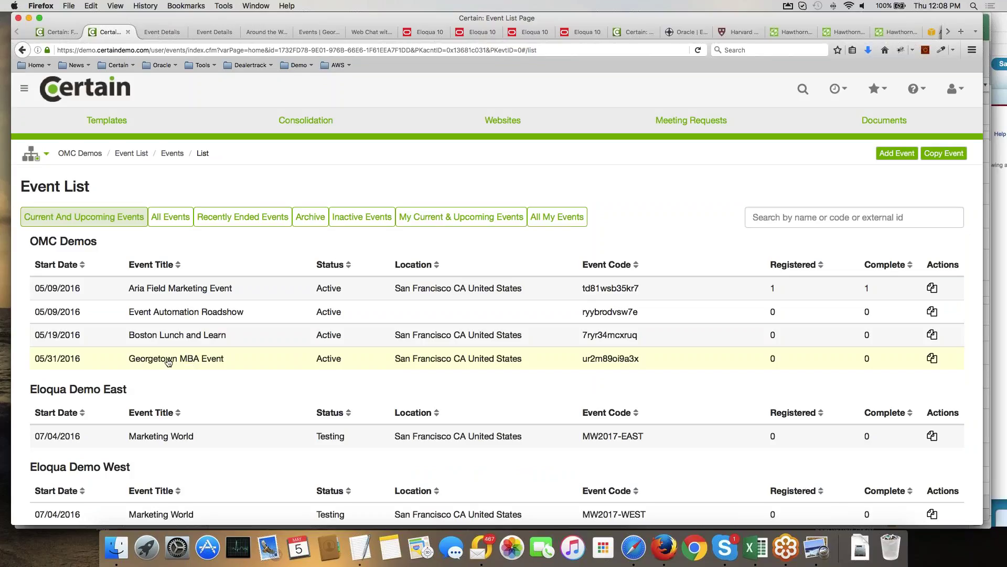
{"action": "left_click", "coordinate": [169, 361]}
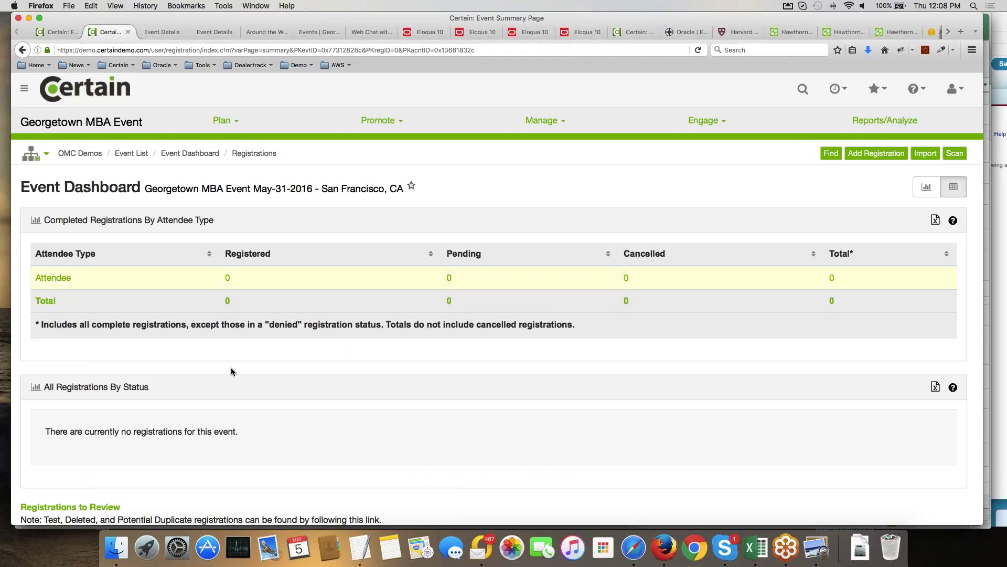
Preview the Registration Form (Primary) from Plan > Forms and continue to the attendee details page.
{"action": "left_click", "coordinate": [221, 120]}
{"action": "left_click", "coordinate": [181, 178]}
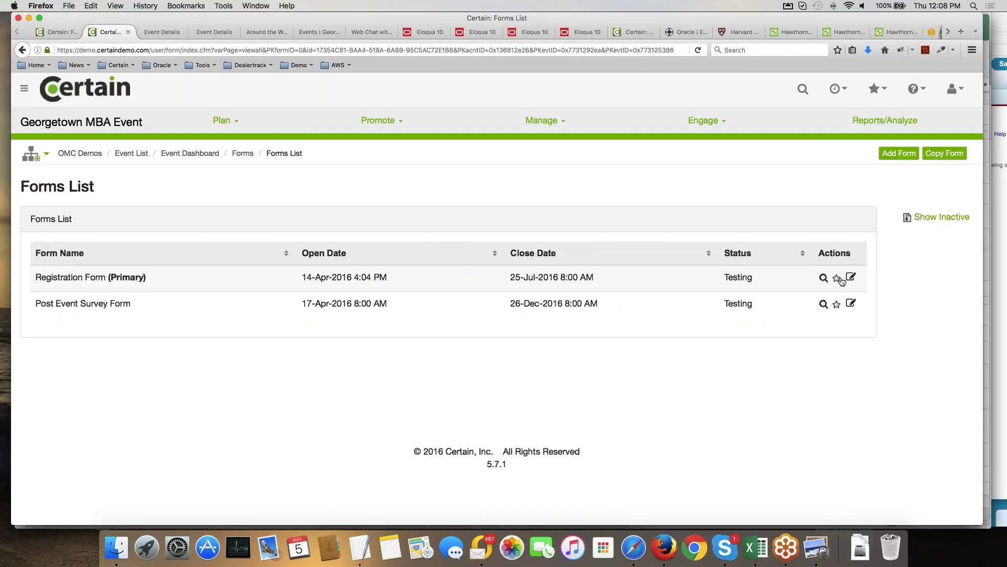
{"action": "left_click", "coordinate": [823, 277]}
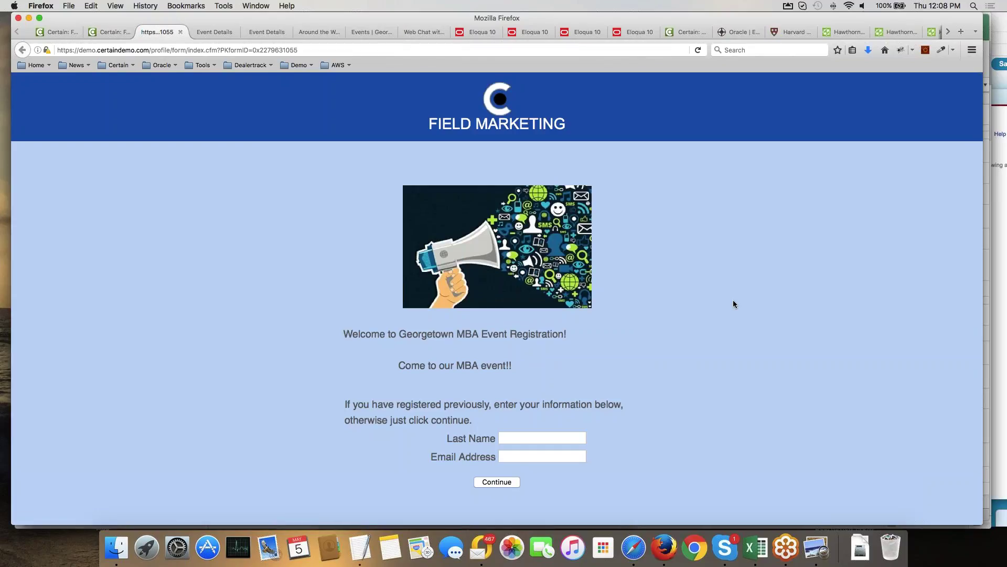
{"action": "left_click", "coordinate": [504, 482]}
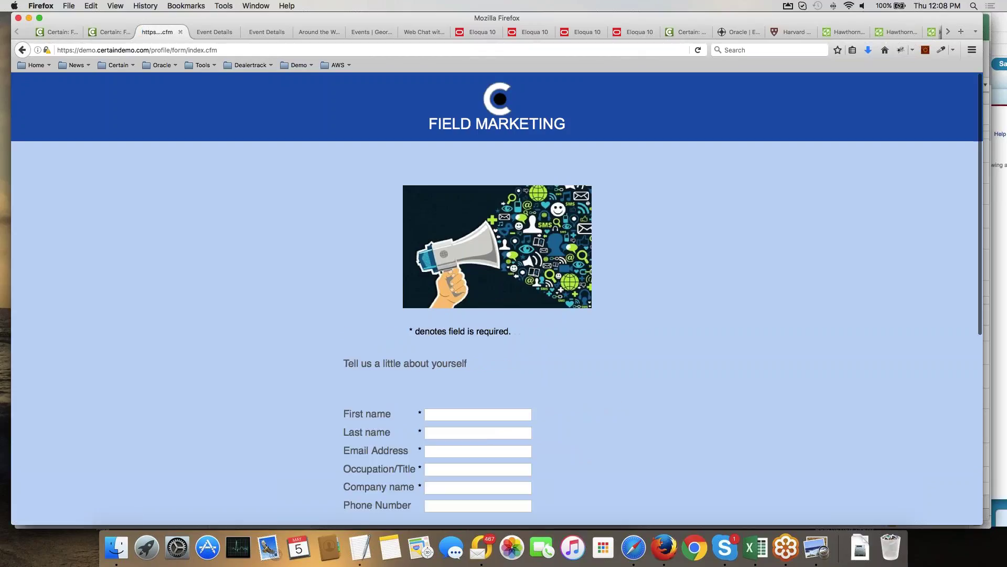
Fill in the registrant's first name, last name and email address using autocomplete suggestions.
{"action": "left_click", "coordinate": [439, 414]}
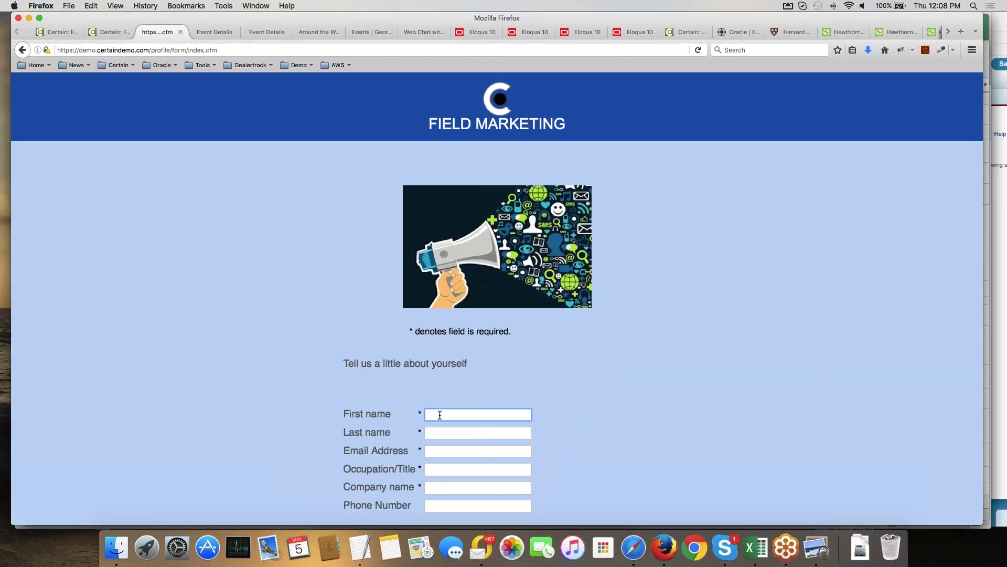
{"action": "scroll", "coordinate": [440, 415], "scroll_direction": "down", "scroll_amount": 3}
{"action": "type", "text": "T"}
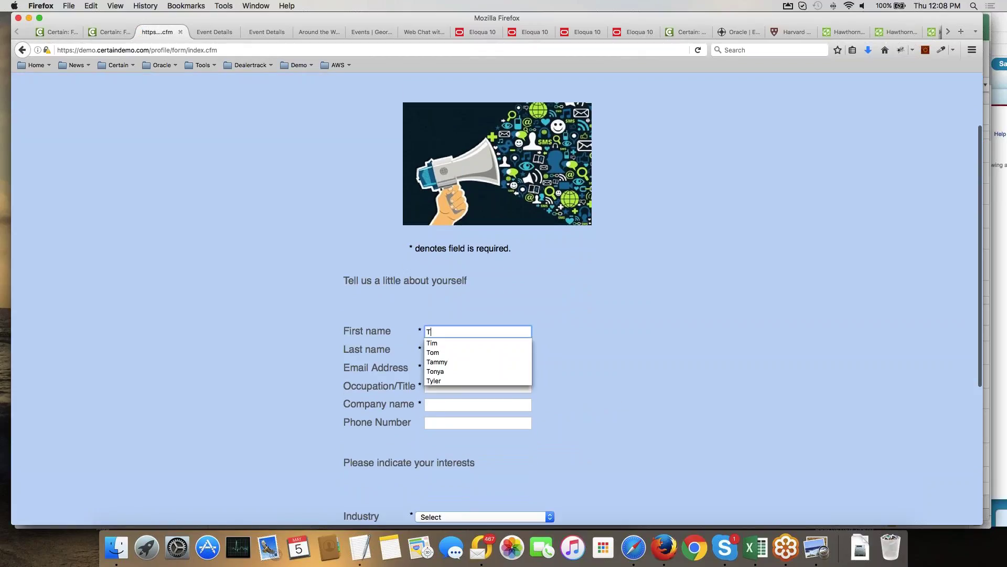
{"action": "key", "text": "Down"}
{"action": "key", "text": "Return"}
{"action": "key", "text": "Tab"}
{"action": "type", "text": "Test"}
{"action": "key", "text": "Tab"}
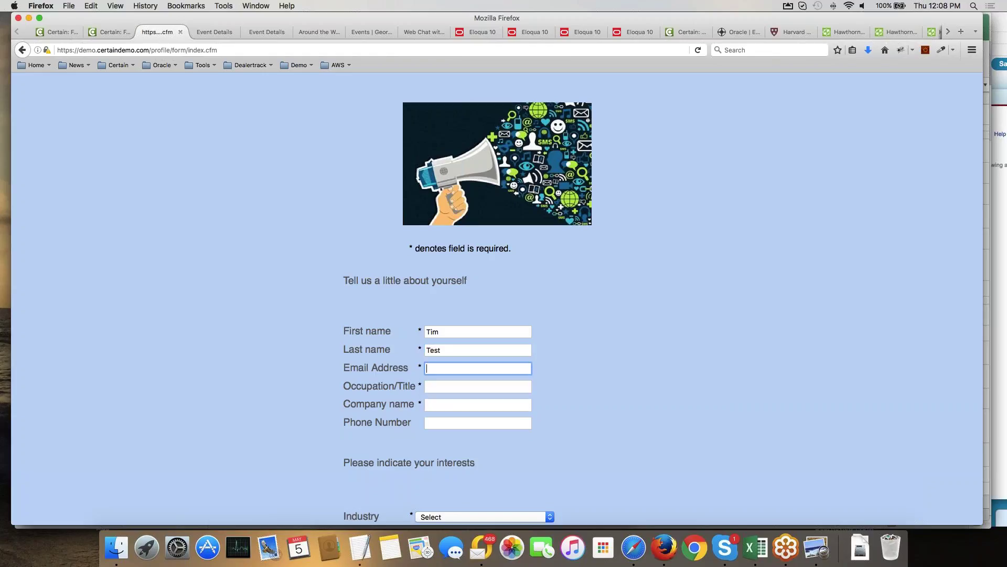
{"action": "type", "text": "ts"}
{"action": "left_click", "coordinate": [469, 383]}
{"action": "key", "text": "Tab"}
Set Occupation/Title to Chief Architect and Company name to Certain from the suggestions.
{"action": "type", "text": "c"}
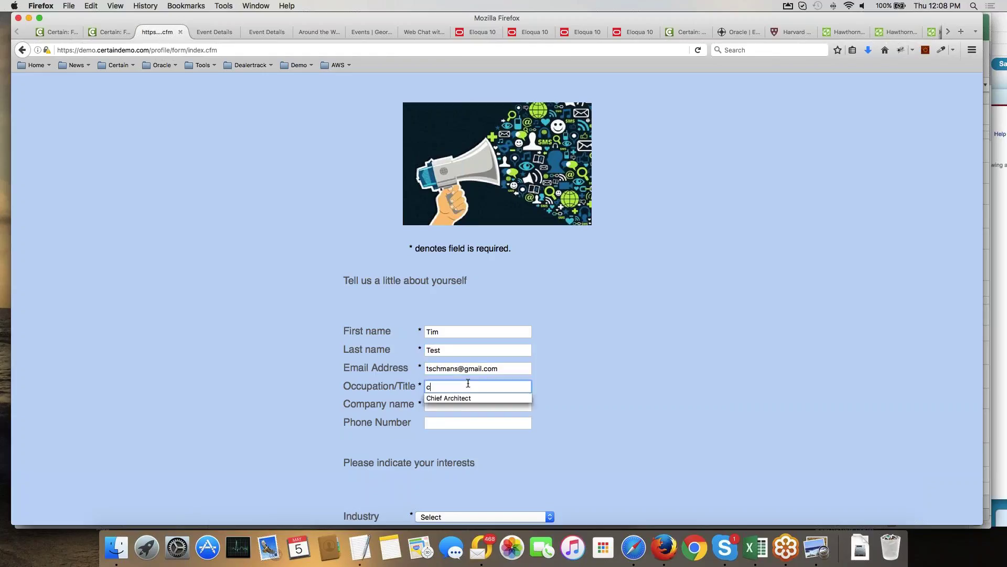
{"action": "left_click", "coordinate": [471, 398]}
{"action": "left_click", "coordinate": [465, 404]}
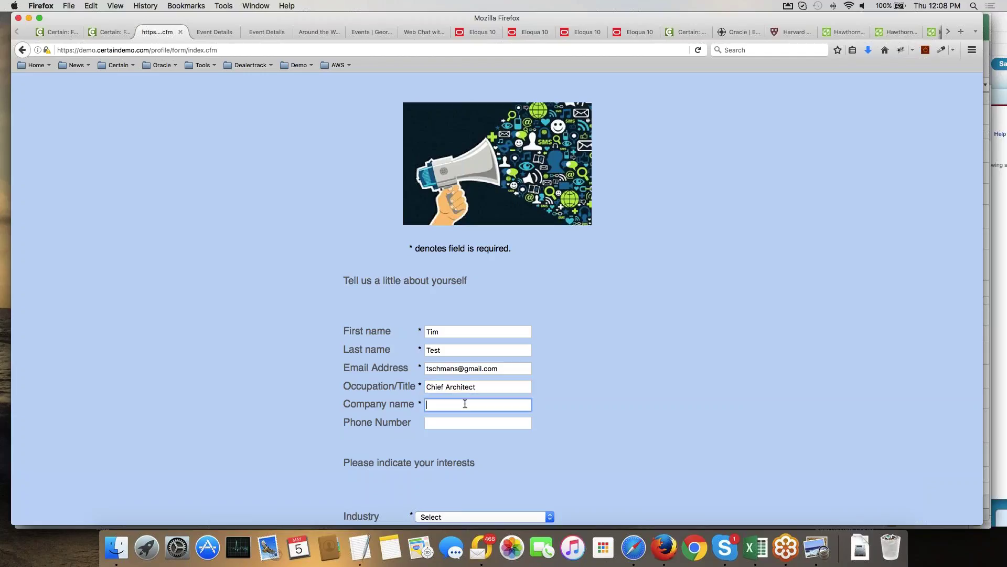
{"action": "type", "text": "Ce"}
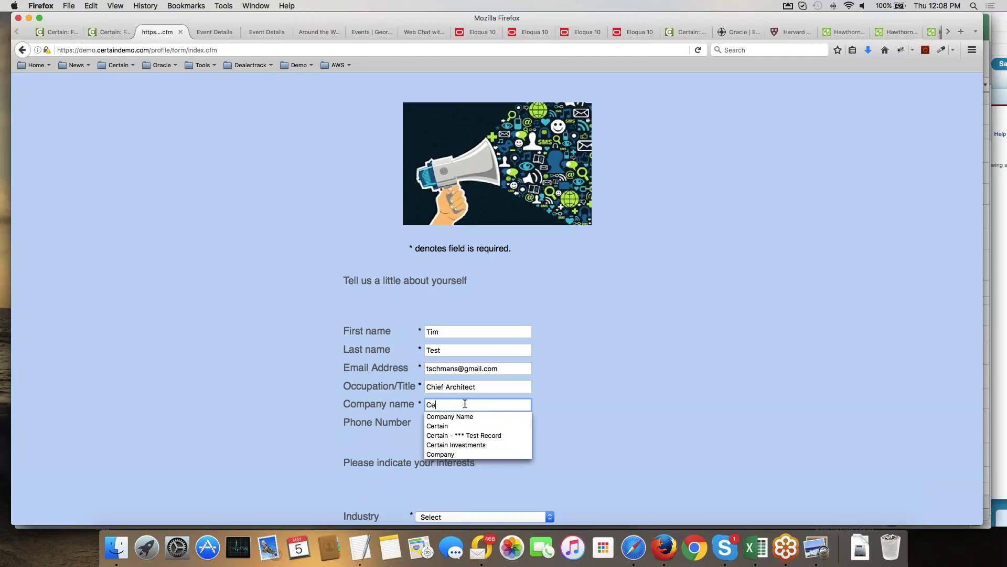
{"action": "left_click", "coordinate": [437, 425]}
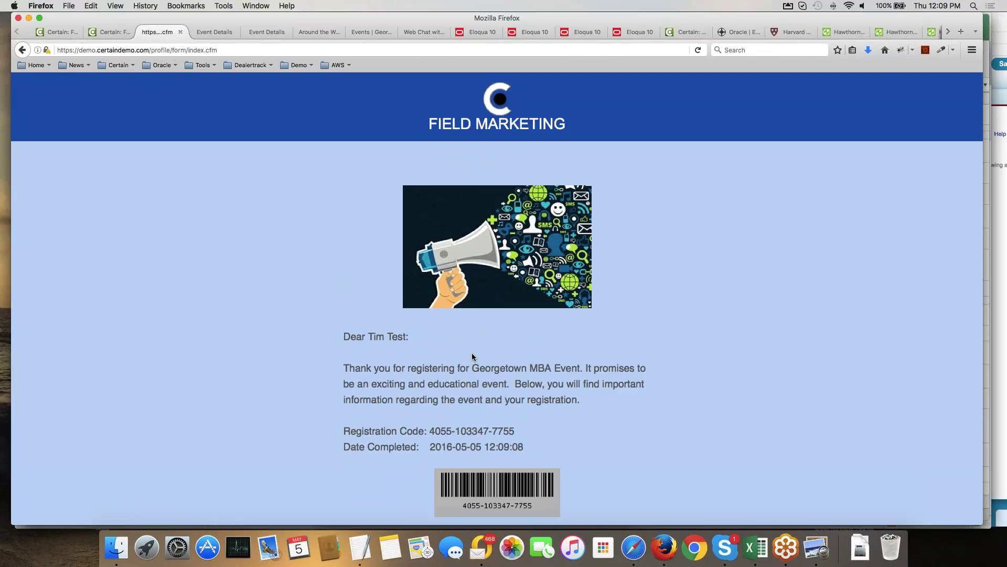
Review the confirmation page listing Education industry and 0–49 Million revenue.
{"action": "scroll", "coordinate": [471, 355], "scroll_direction": "down", "scroll_amount": 5}
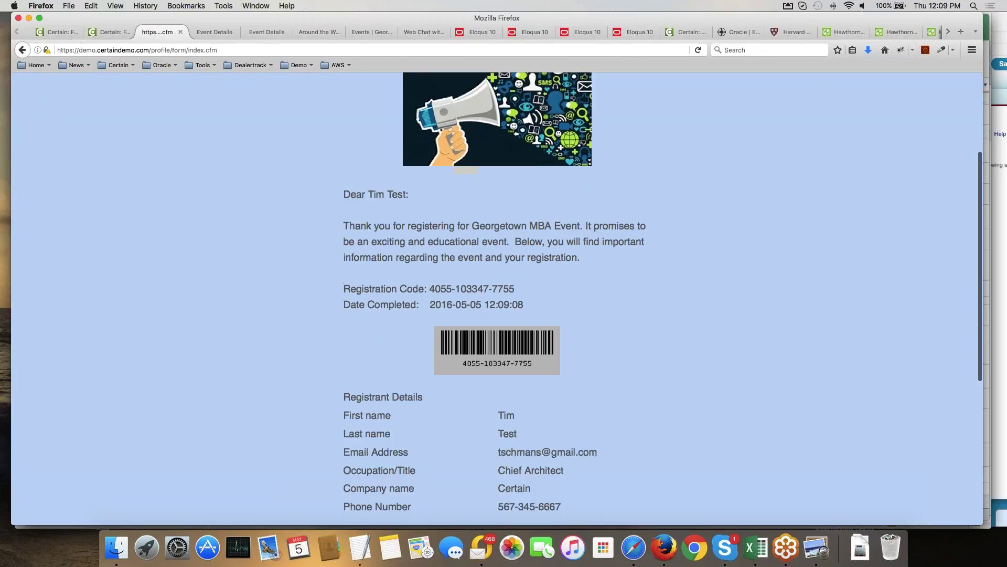
{"action": "scroll", "coordinate": [472, 354], "scroll_direction": "down", "scroll_amount": 8}
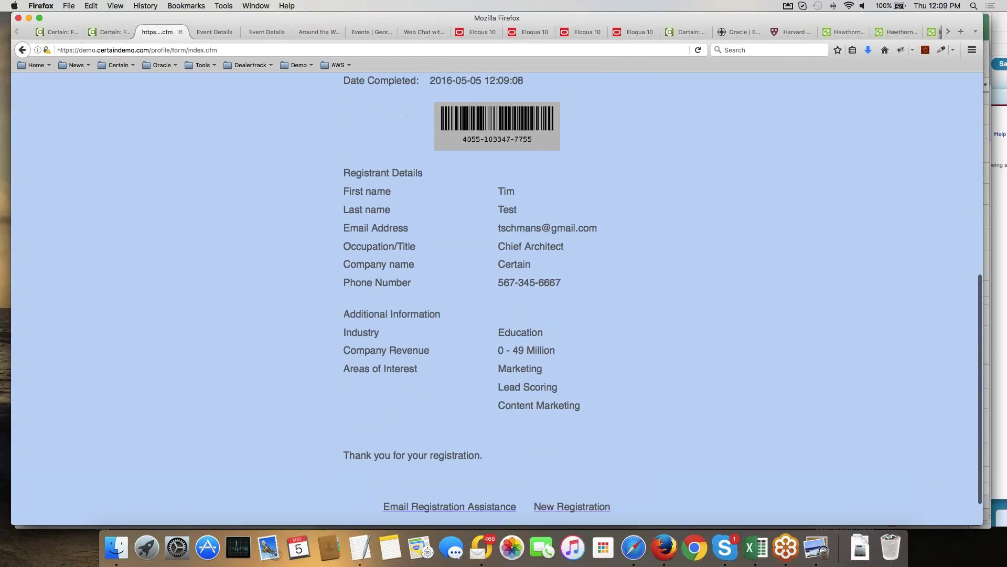
{"action": "scroll", "coordinate": [525, 252], "scroll_direction": "up", "scroll_amount": 4}
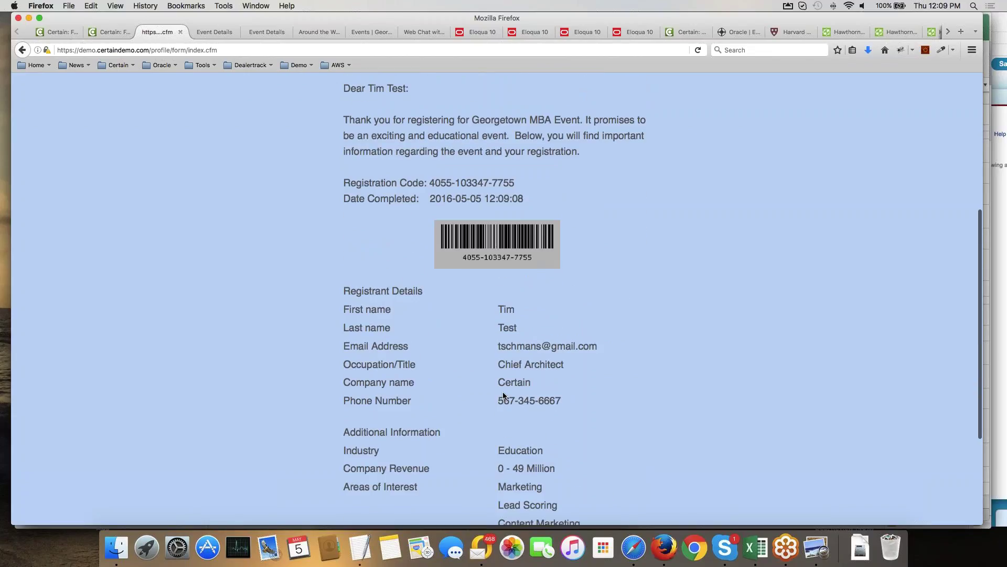
{"action": "right_click", "coordinate": [665, 547]}
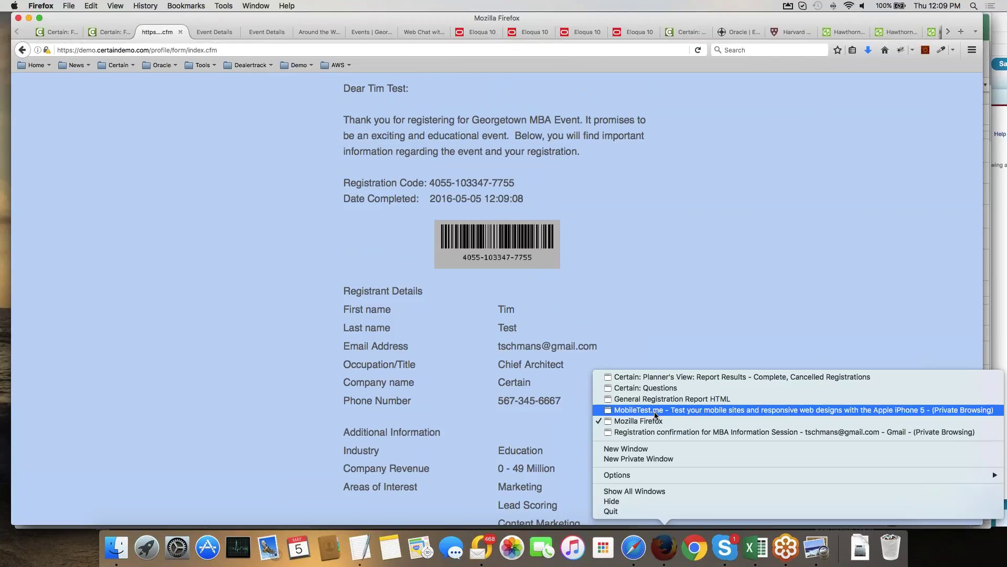
In Gmail, read the MBA Information Session confirmation showing Evening Program (Part time), 2017, Austin.
{"action": "left_click", "coordinate": [214, 72]}
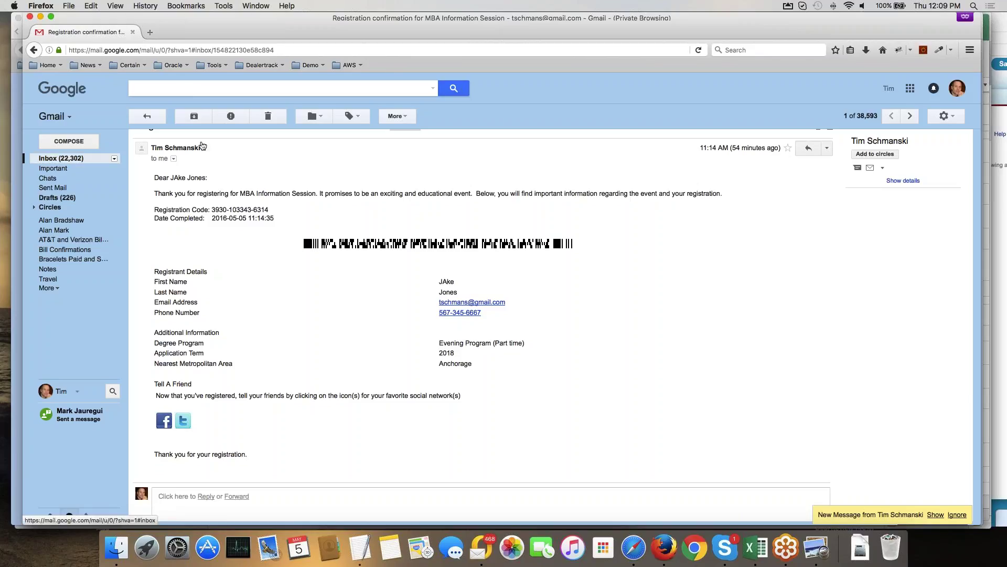
{"action": "left_click", "coordinate": [202, 145]}
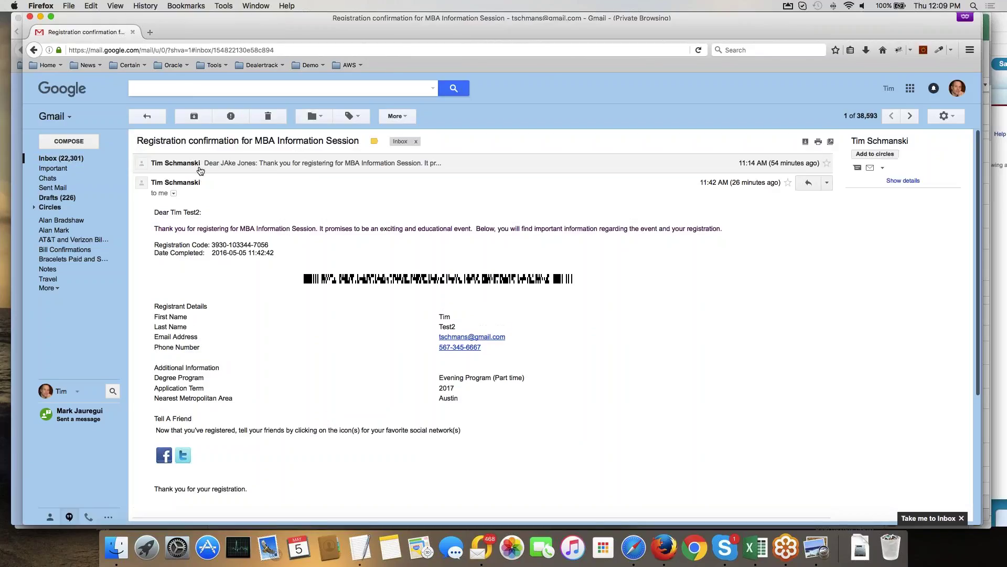
{"action": "left_click", "coordinate": [201, 163]}
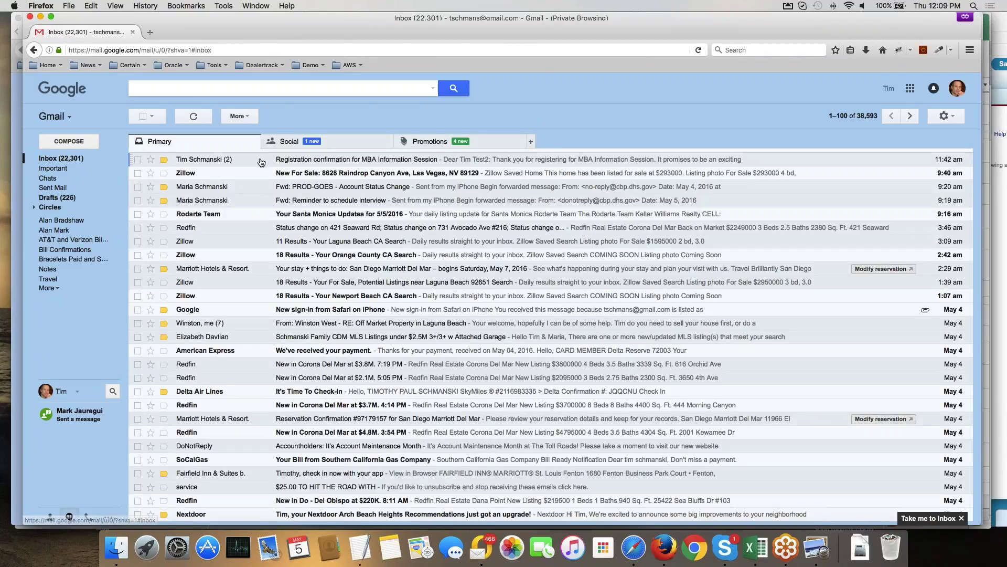
{"action": "left_click", "coordinate": [261, 162]}
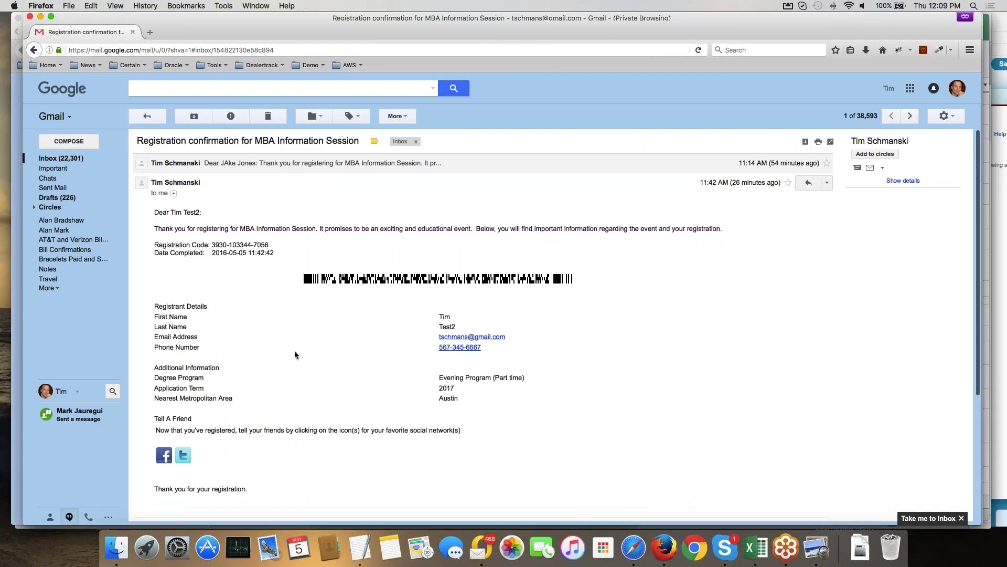
{"action": "scroll", "coordinate": [294, 355], "scroll_direction": "down", "scroll_amount": 3}
{"action": "scroll", "coordinate": [295, 355], "scroll_direction": "up", "scroll_amount": 2}
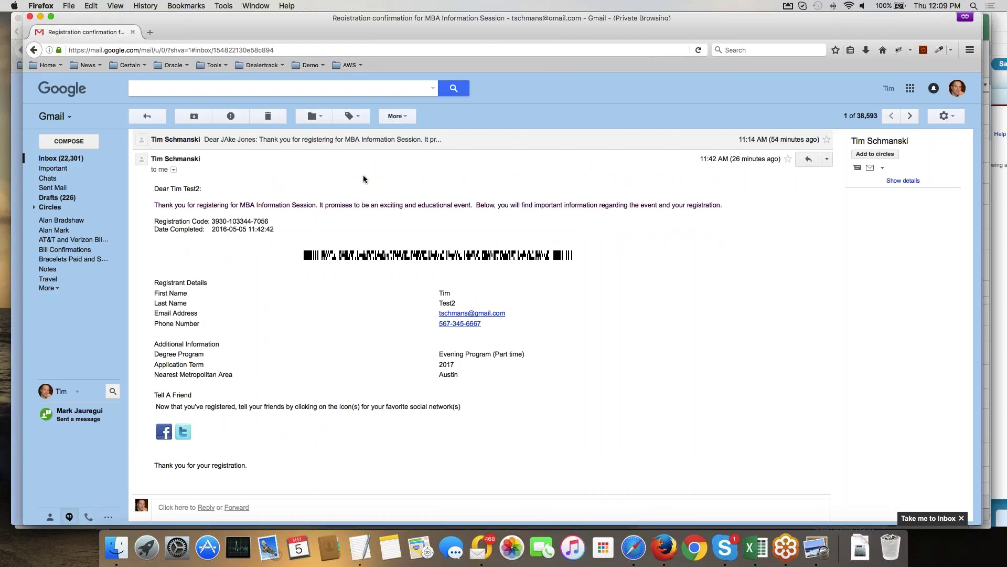
{"action": "right_click", "coordinate": [664, 547]}
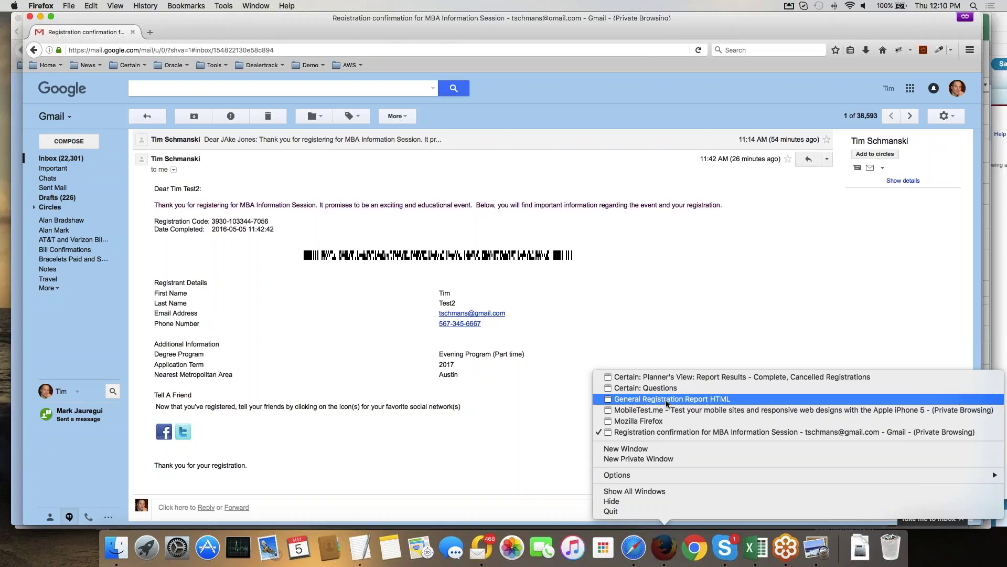
Preview the Registration Confirmation email template, then open the event's Manage > Registrations report.
{"action": "left_click", "coordinate": [666, 399]}
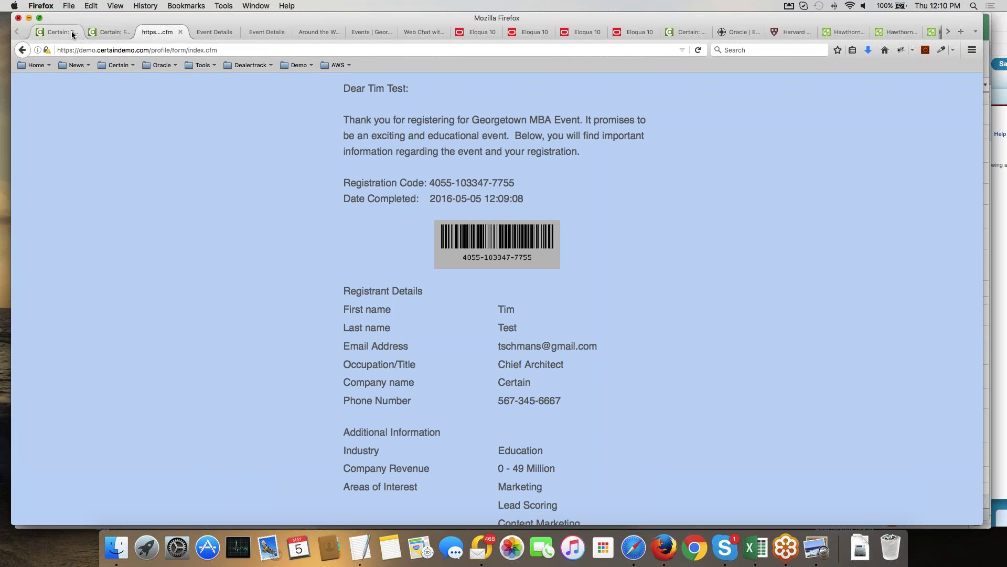
{"action": "left_click", "coordinate": [72, 35]}
{"action": "left_click", "coordinate": [341, 162]}
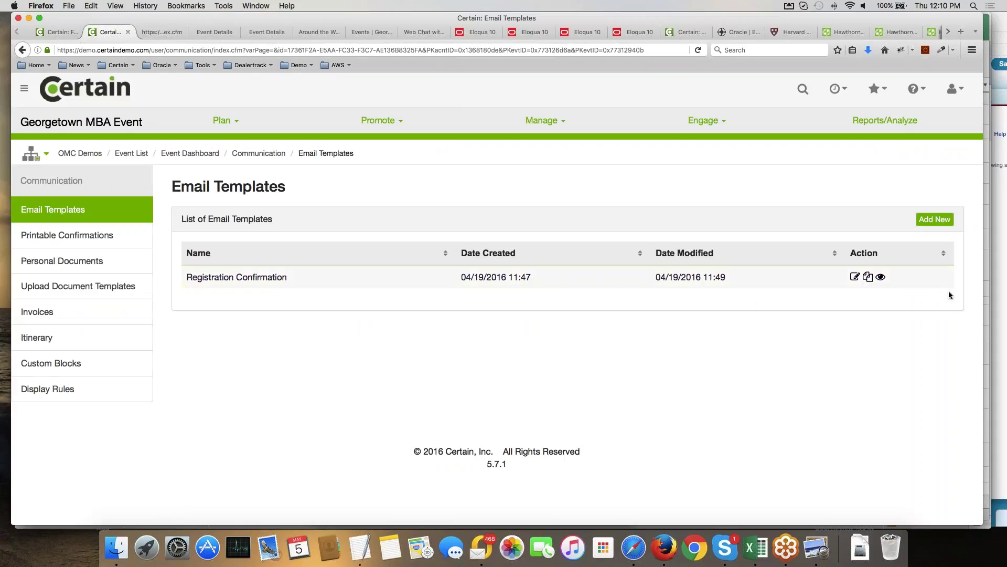
{"action": "left_click", "coordinate": [880, 277]}
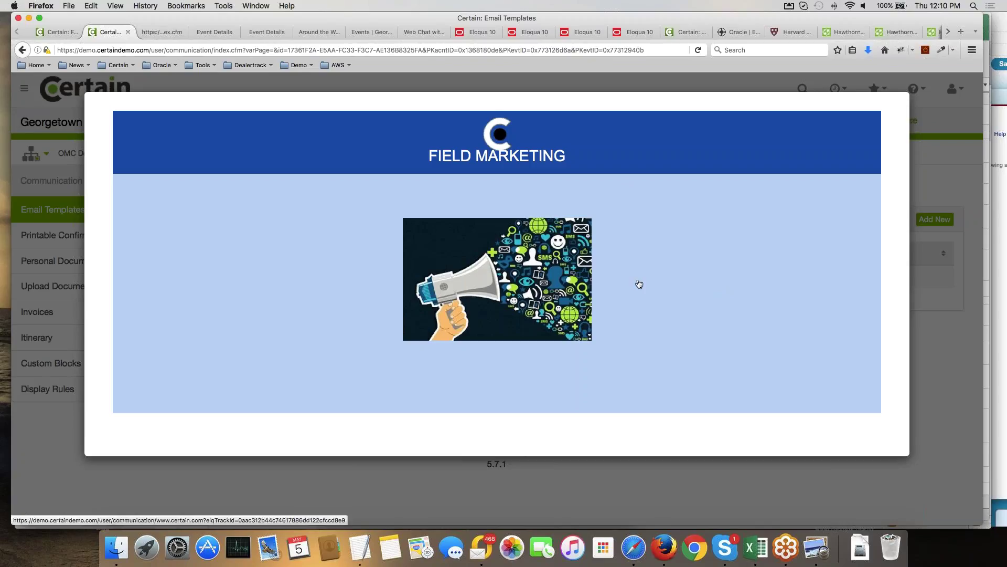
{"action": "key", "text": "Escape"}
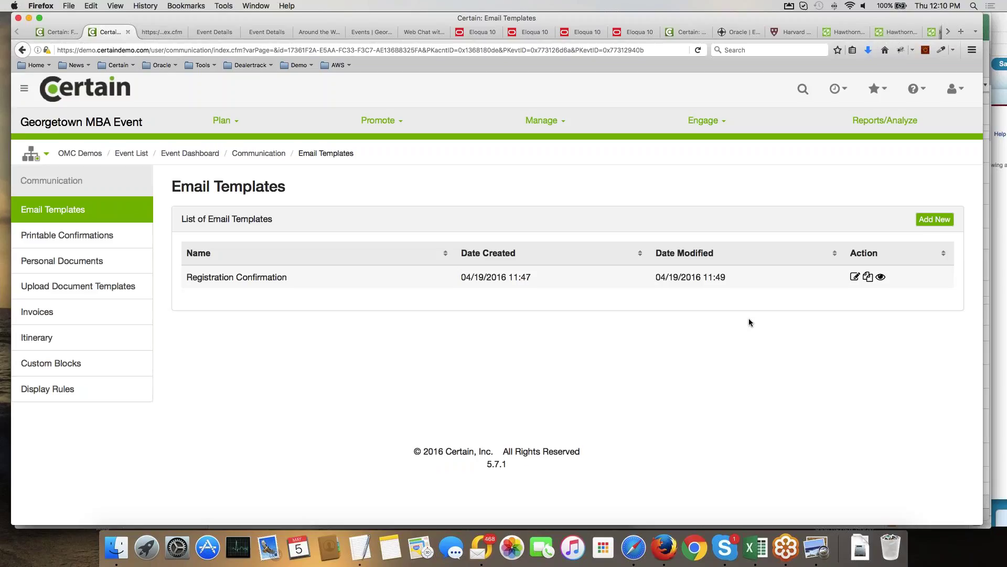
{"action": "left_click", "coordinate": [542, 120]}
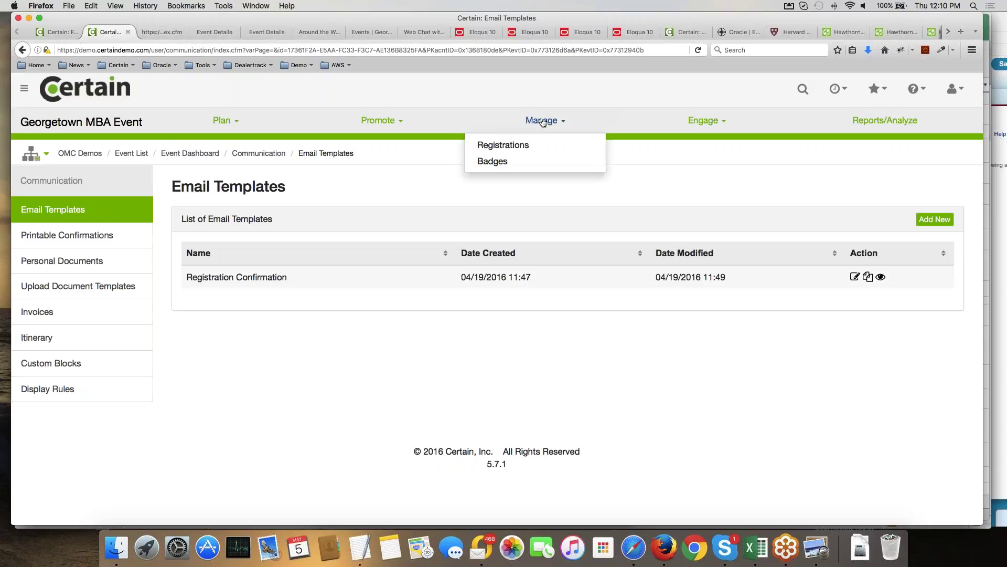
{"action": "left_click", "coordinate": [490, 145]}
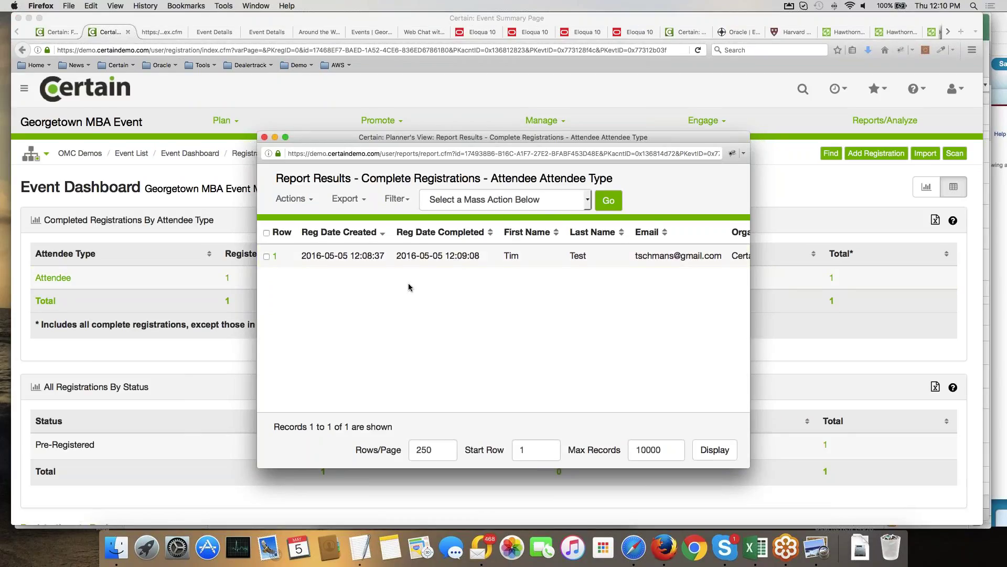
Close the registrations report and briefly open then dismiss the Promote menu.
{"action": "left_click", "coordinate": [300, 93]}
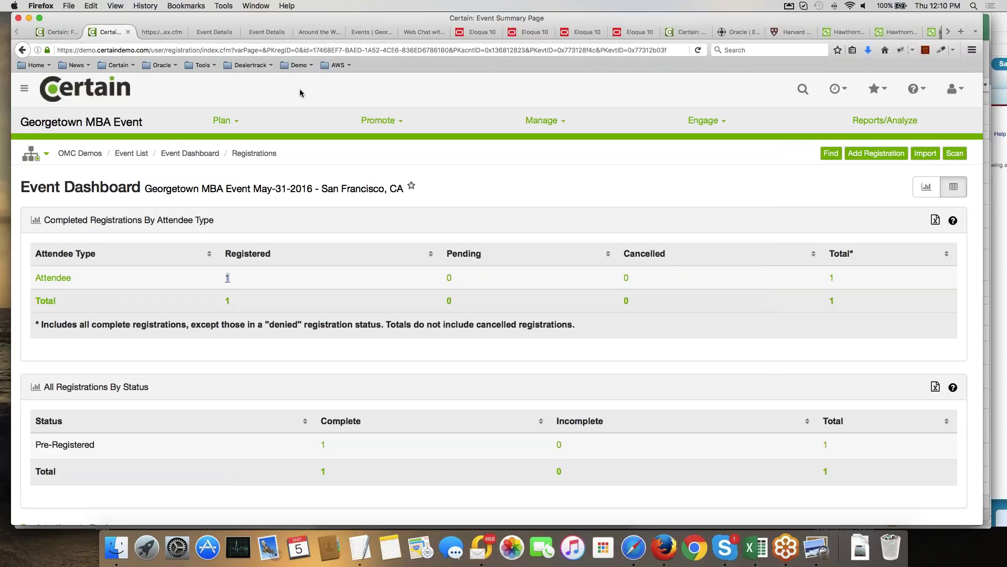
{"action": "left_click", "coordinate": [378, 120]}
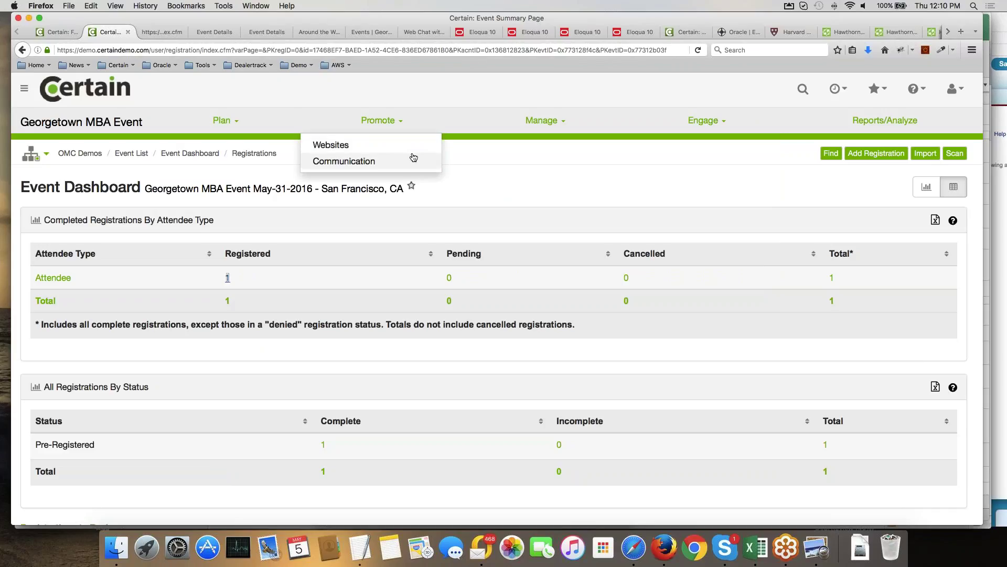
{"action": "left_click", "coordinate": [451, 91]}
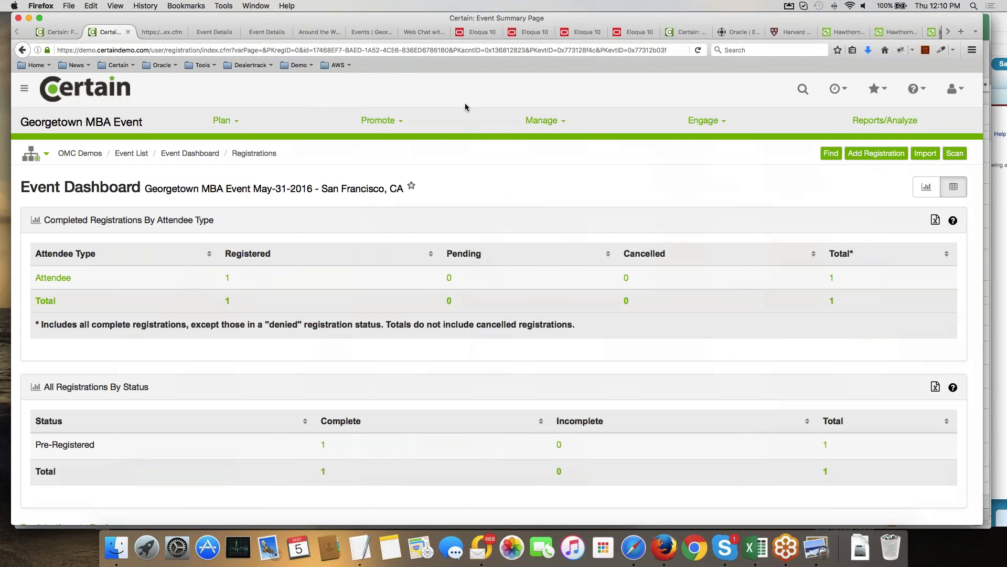
{"action": "key", "text": "F4"}
Open the Synergy 2016 event in the mirrored phone app to show its check-in summary.
{"action": "left_click", "coordinate": [449, 112]}
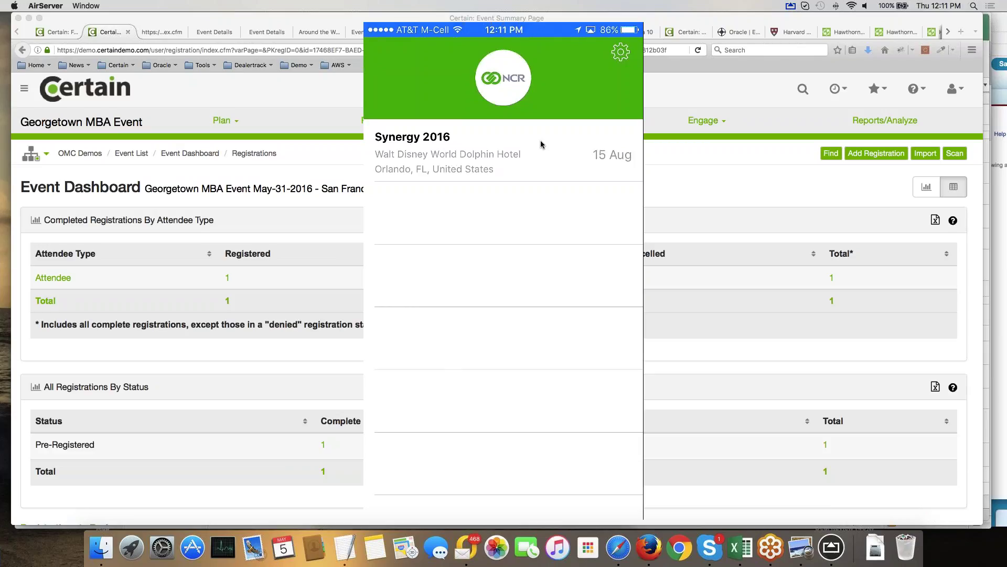
{"action": "left_click", "coordinate": [541, 144]}
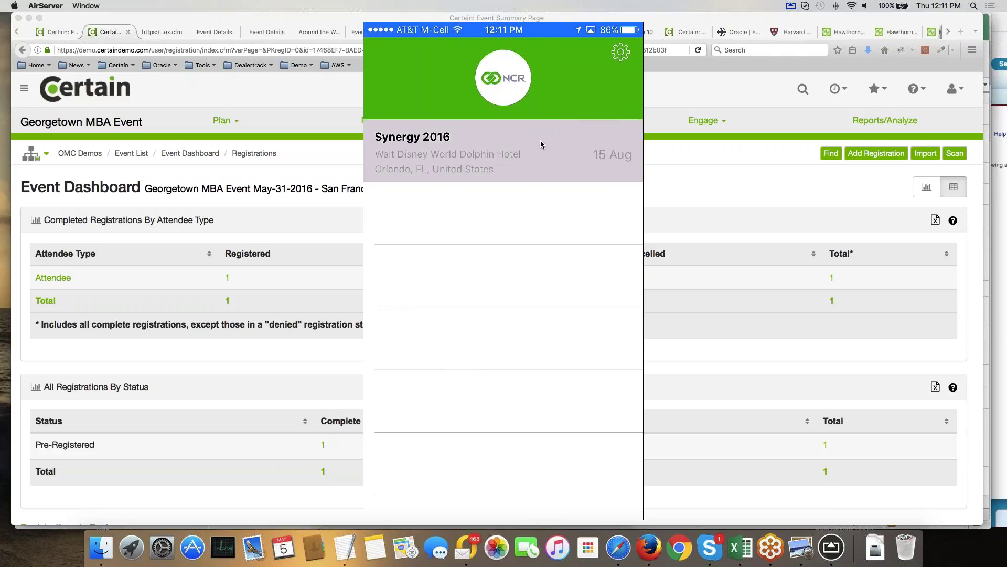
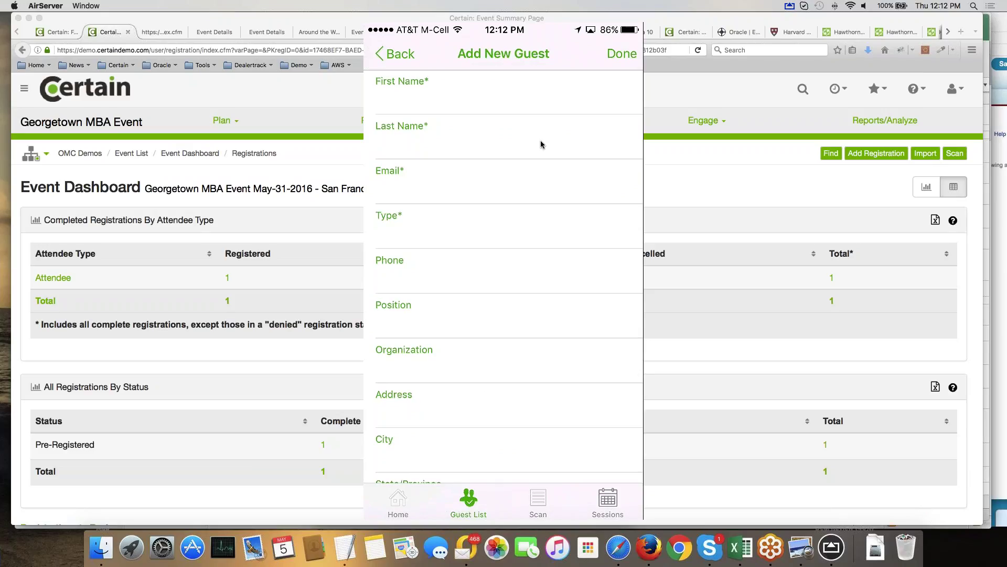
Go back to the NCR event list showing Synergy 2016 at Walt Disney World Dolphin Hotel, 15 Aug.
{"action": "scroll", "coordinate": [541, 144], "scroll_direction": "down", "scroll_amount": 1}
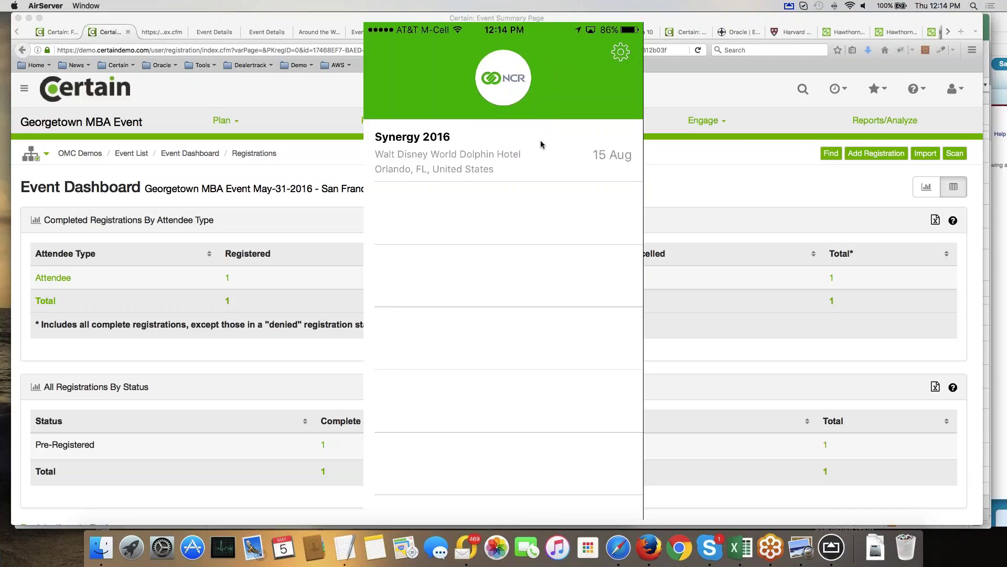
{"action": "mouse_move", "coordinate": [542, 144]}
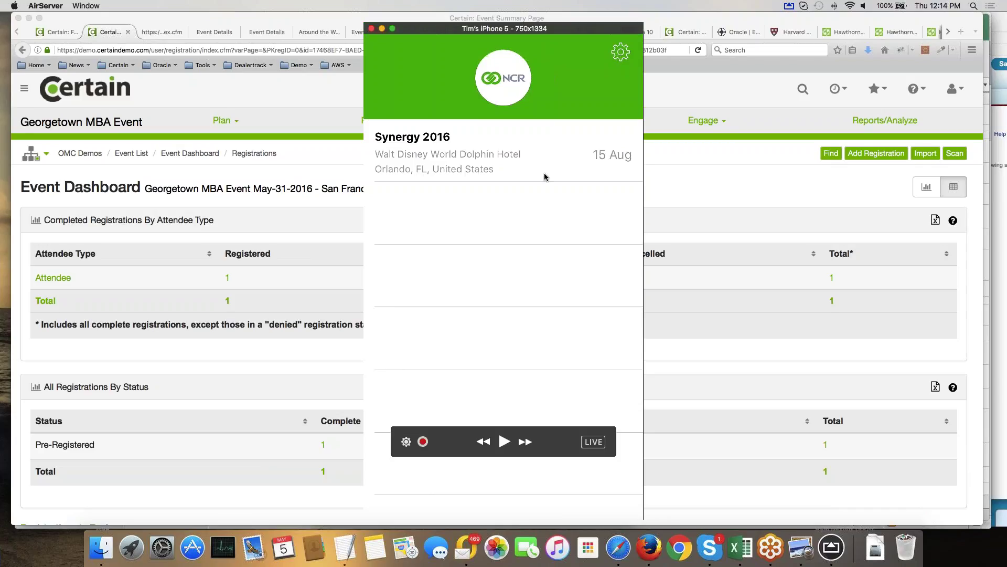
Leave the phone mirror, open Hawthorne Investments Annual Meeting from Favorites, and list its badge layouts.
{"action": "left_click", "coordinate": [325, 93]}
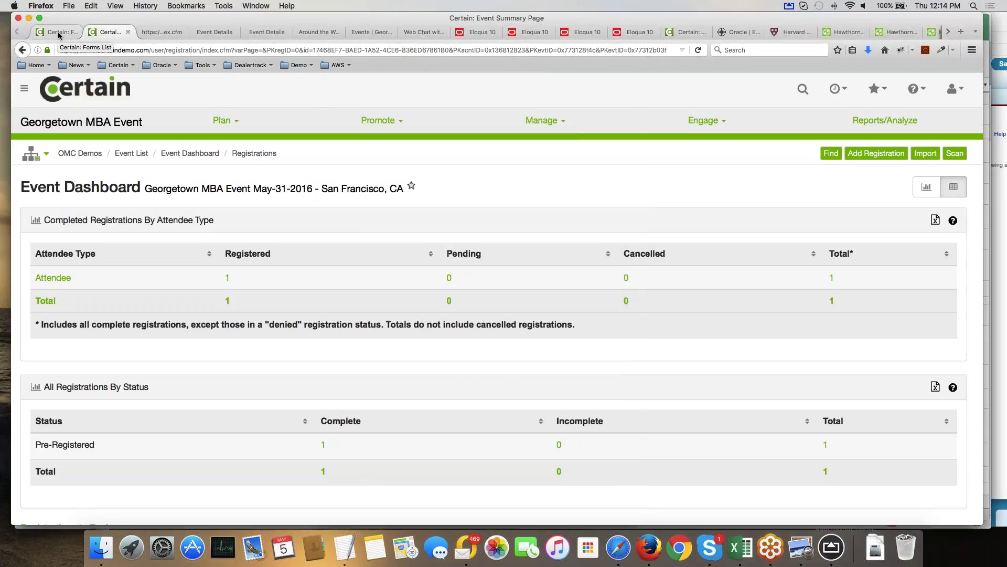
{"action": "left_click", "coordinate": [878, 94]}
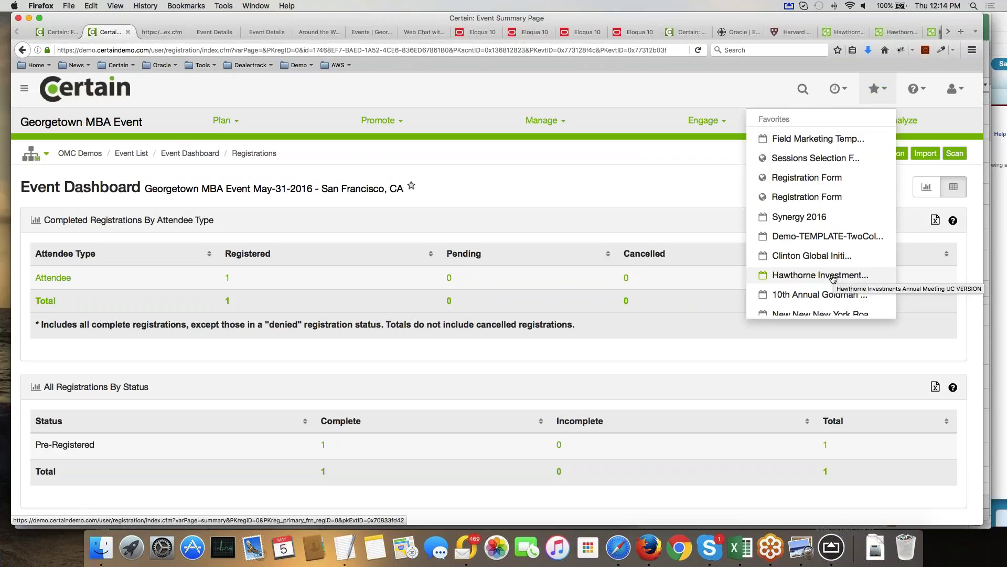
{"action": "scroll", "coordinate": [834, 279], "scroll_direction": "down", "scroll_amount": 5}
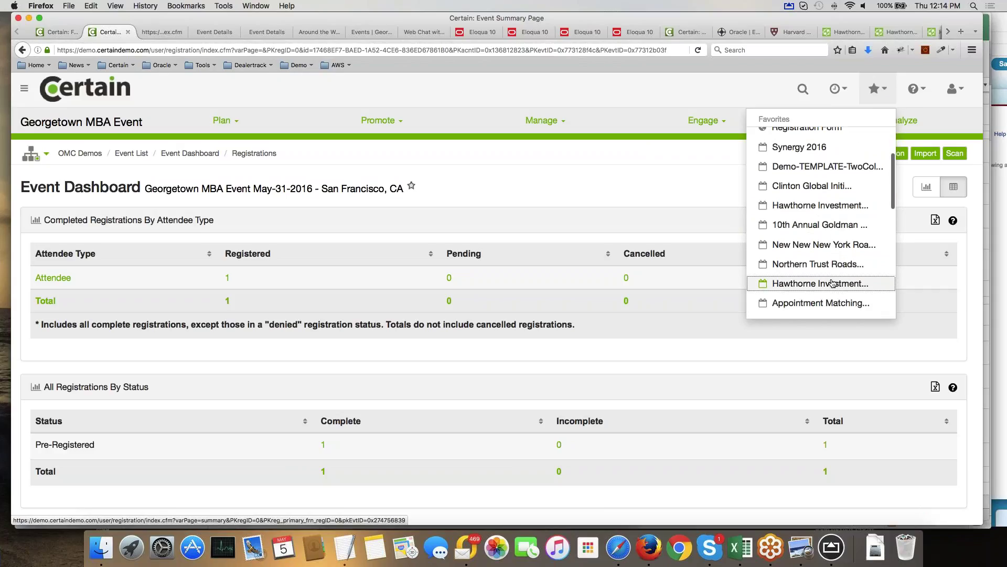
{"action": "left_click", "coordinate": [835, 279]}
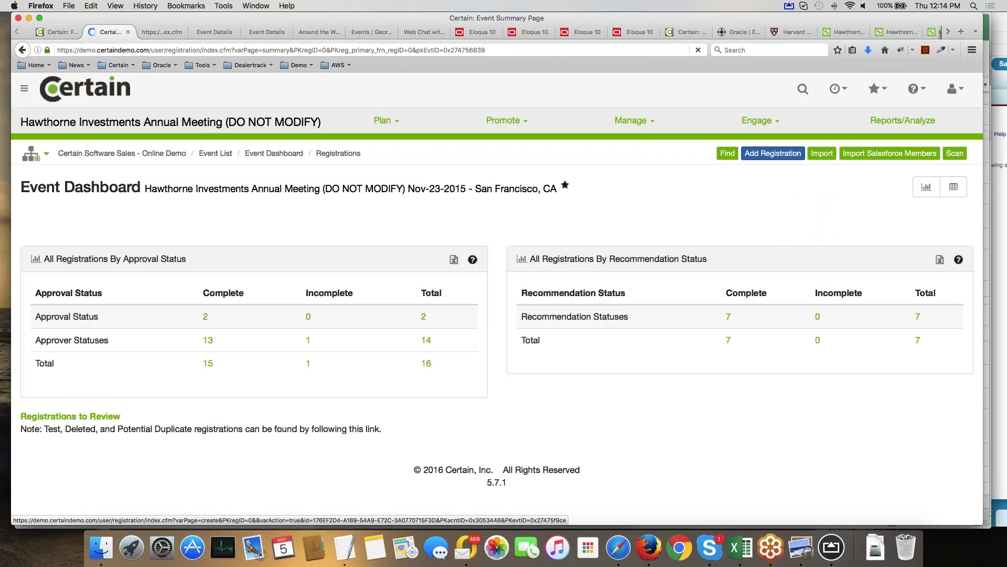
{"action": "left_click", "coordinate": [630, 120]}
{"action": "left_click", "coordinate": [610, 162]}
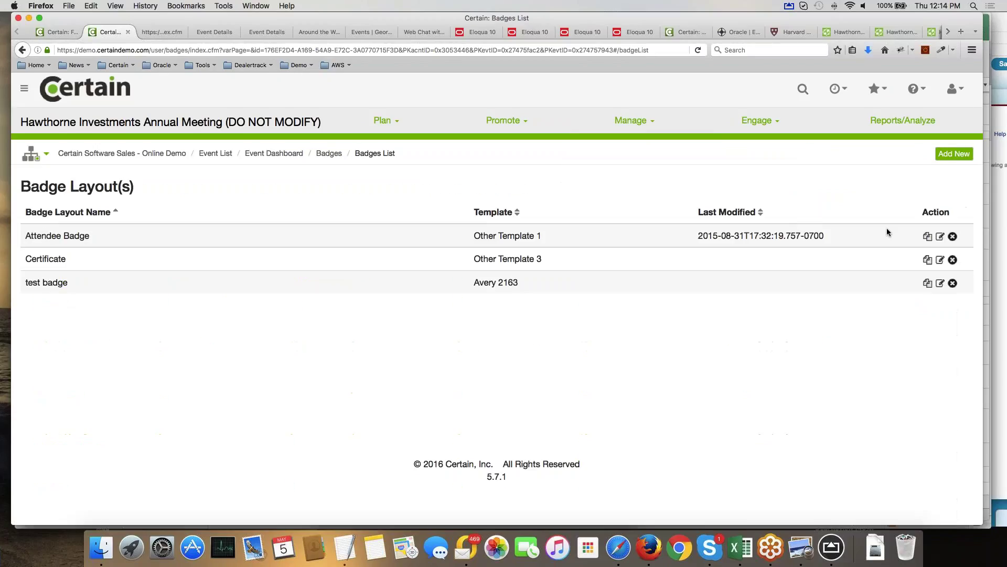
Open the Attendee Badge layout to see its 4 x 6 in logo, name, position and QR code design.
{"action": "left_click", "coordinate": [940, 237]}
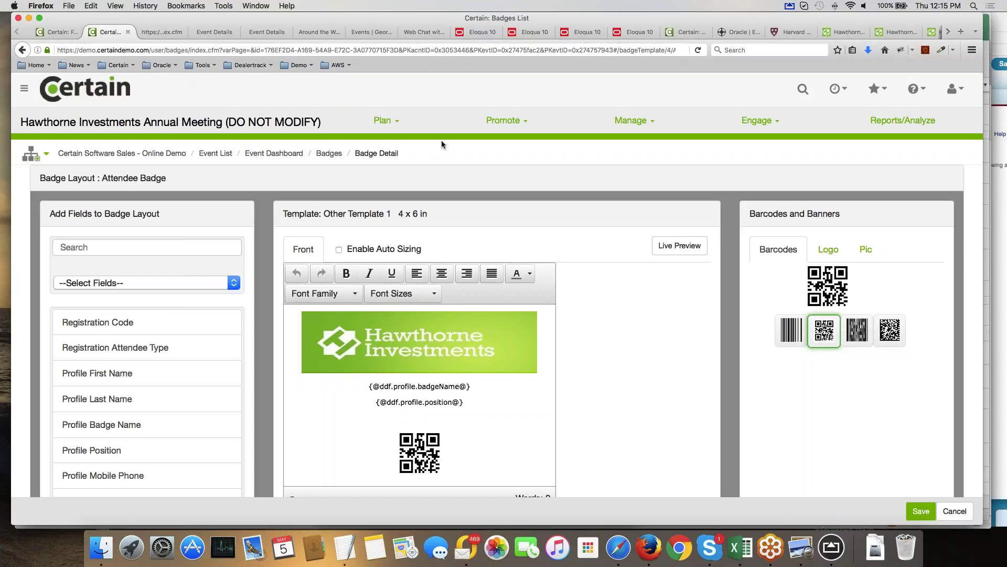
Review the Manage > Registrations counts by attendee type, then start a registration import.
{"action": "mouse_move", "coordinate": [628, 126]}
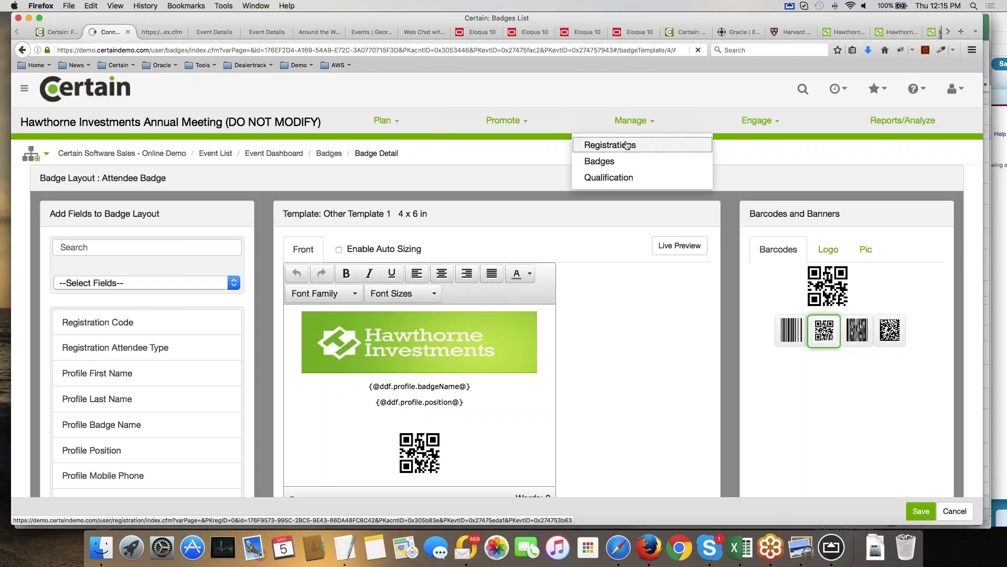
{"action": "left_click", "coordinate": [628, 145]}
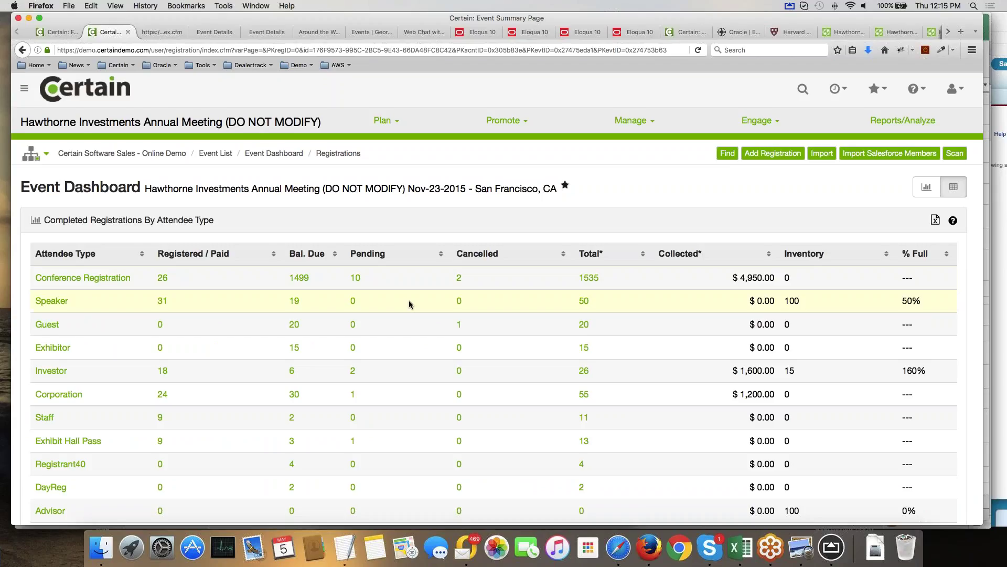
{"action": "scroll", "coordinate": [409, 301], "scroll_direction": "down", "scroll_amount": 5}
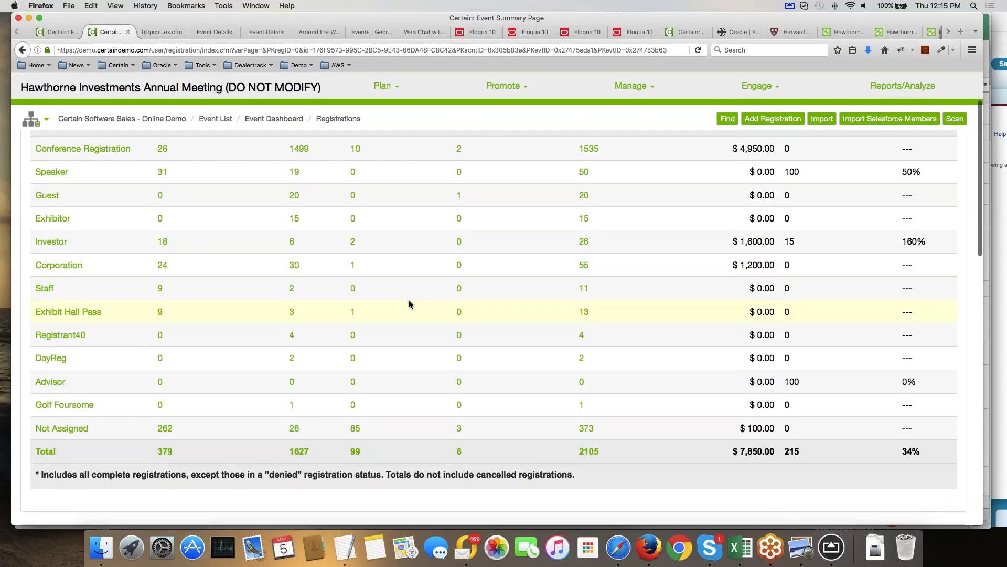
{"action": "scroll", "coordinate": [408, 300], "scroll_direction": "up", "scroll_amount": 5}
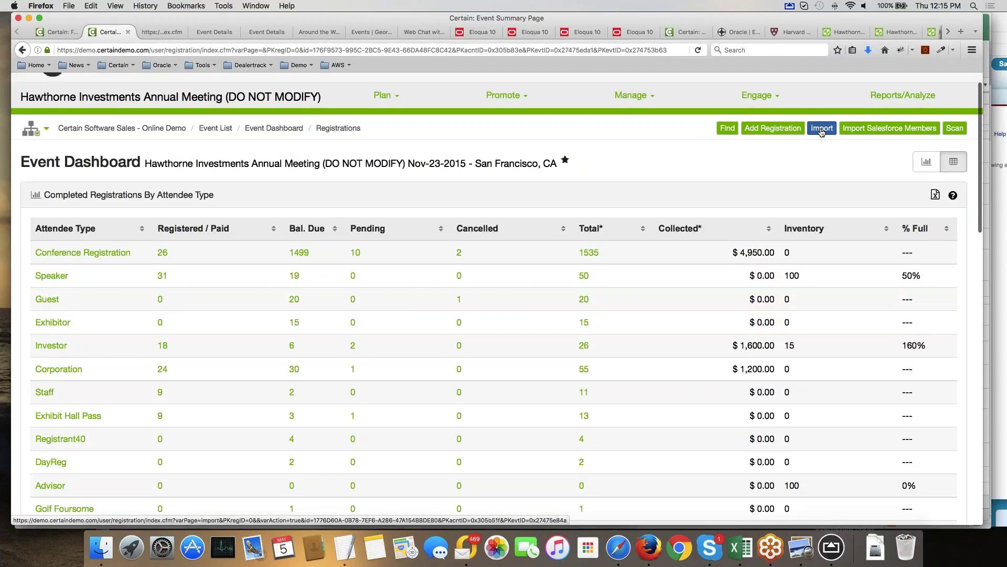
{"action": "left_click", "coordinate": [822, 131]}
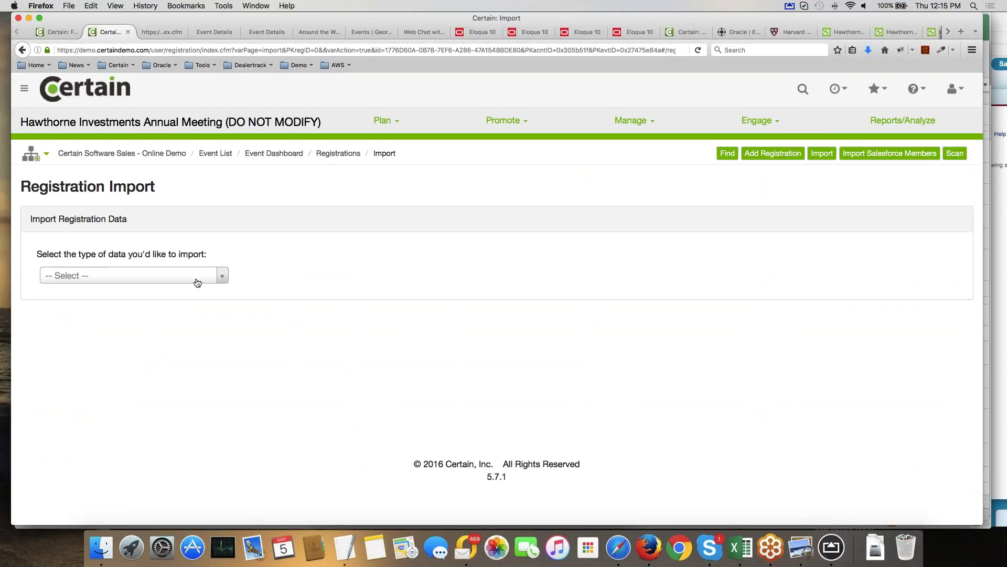
Choose Import/Update Registrations as the import type and advance to picking the data file.
{"action": "left_click", "coordinate": [196, 281]}
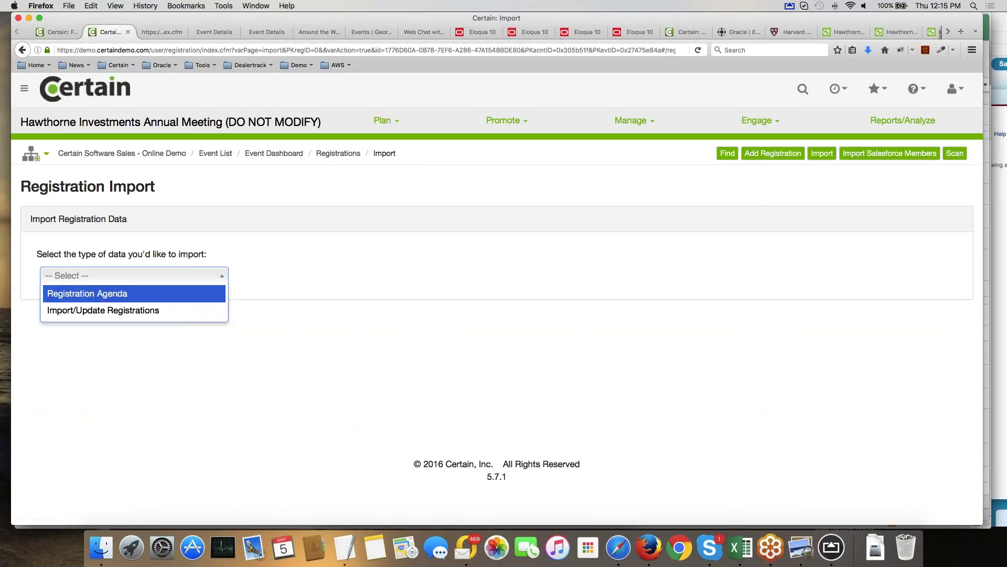
{"action": "left_click", "coordinate": [138, 310]}
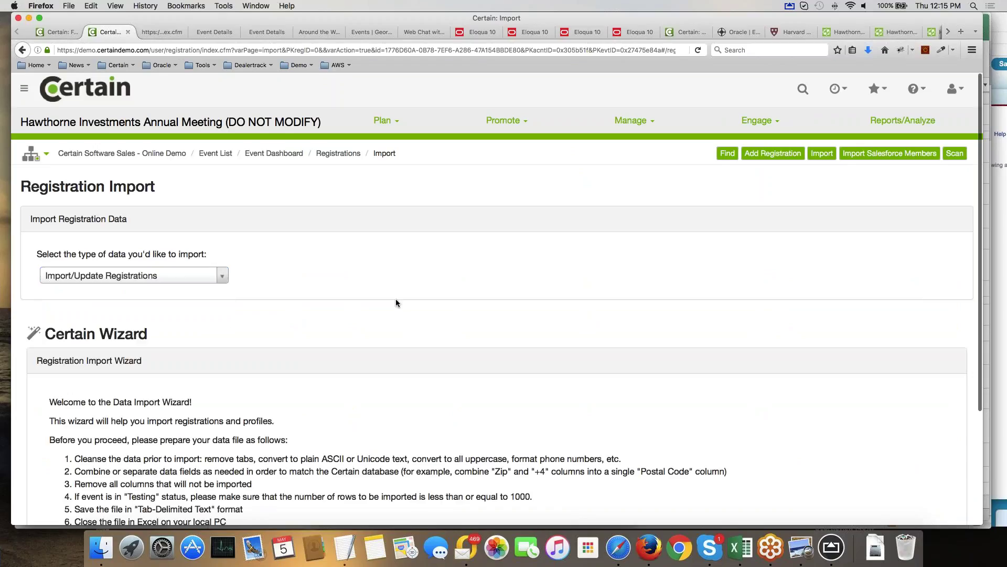
{"action": "scroll", "coordinate": [396, 303], "scroll_direction": "down", "scroll_amount": 1}
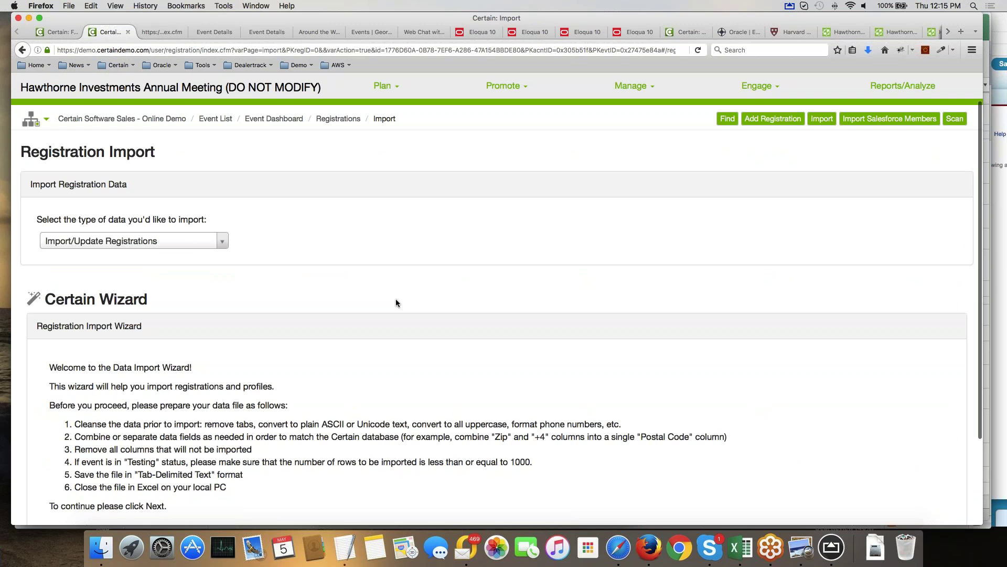
{"action": "scroll", "coordinate": [397, 303], "scroll_direction": "down", "scroll_amount": 3}
{"action": "left_click", "coordinate": [943, 431]}
{"action": "left_click", "coordinate": [94, 279]}
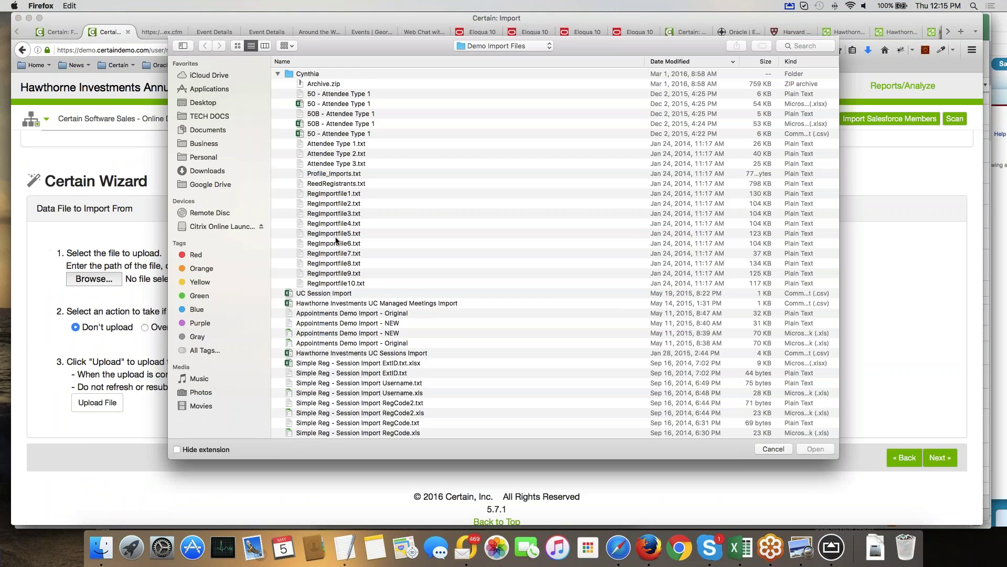
Attach Complex Attendee Import 2 - 20 Records.txt from Desktop > DEMO FILES as the data file.
{"action": "left_click", "coordinate": [204, 103]}
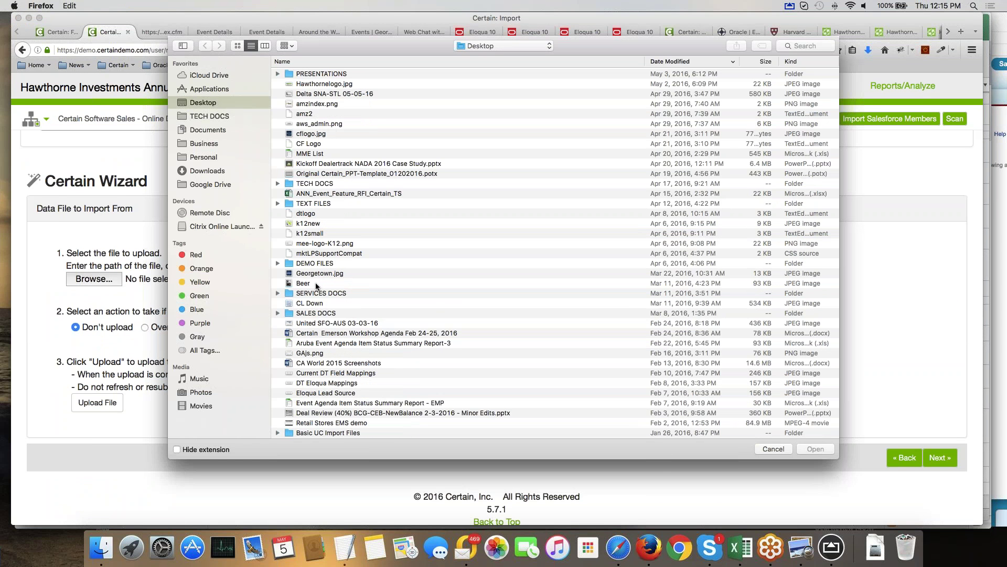
{"action": "left_click", "coordinate": [278, 263]}
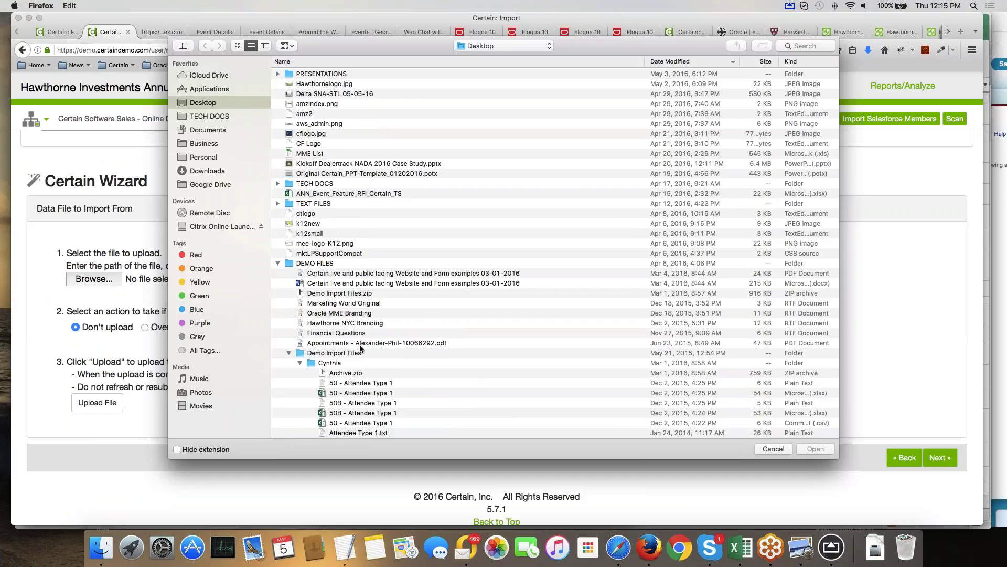
{"action": "scroll", "coordinate": [364, 349], "scroll_direction": "down", "scroll_amount": 2}
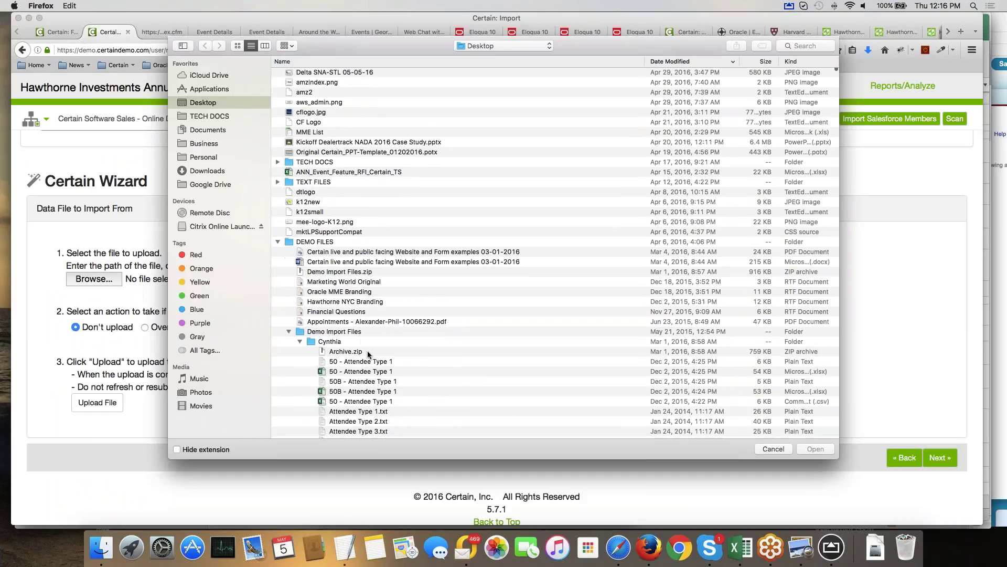
{"action": "scroll", "coordinate": [367, 351], "scroll_direction": "down", "scroll_amount": 10}
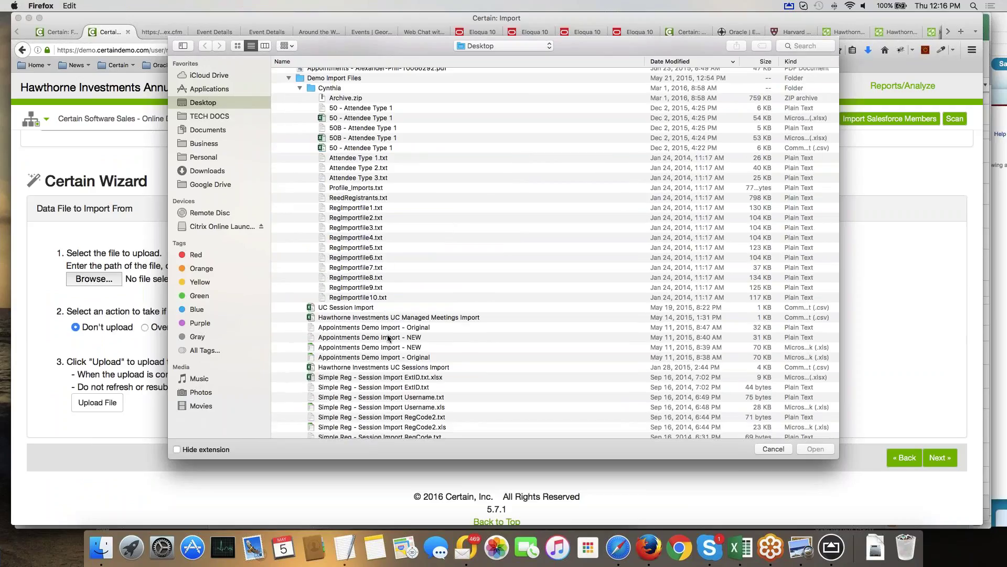
{"action": "scroll", "coordinate": [389, 339], "scroll_direction": "down", "scroll_amount": 2}
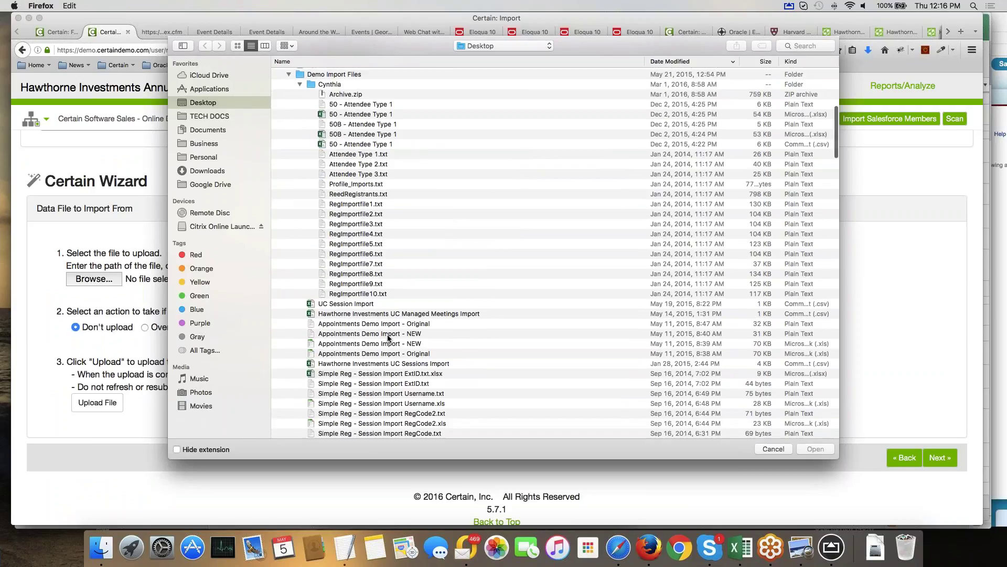
{"action": "scroll", "coordinate": [388, 338], "scroll_direction": "down", "scroll_amount": 7}
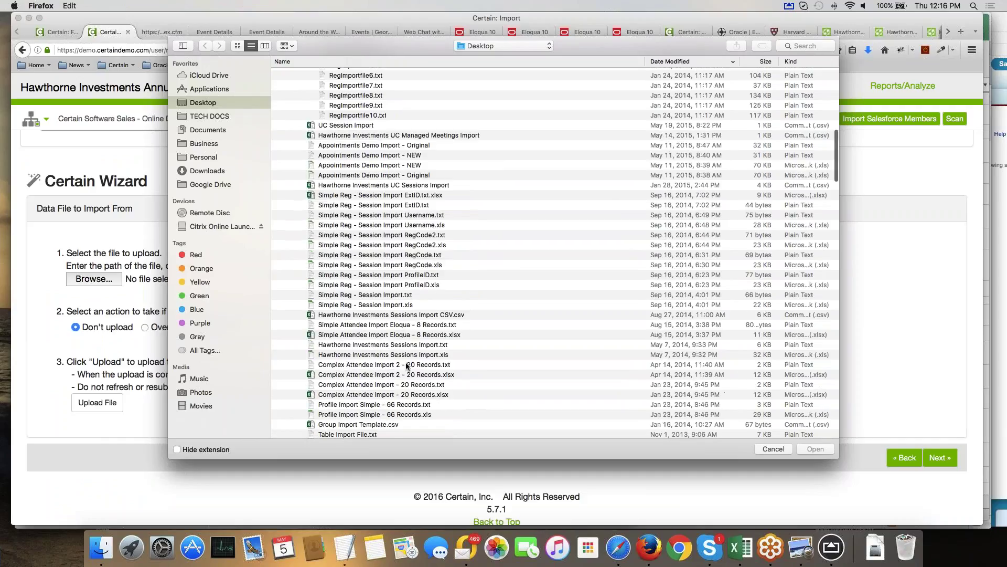
{"action": "left_click", "coordinate": [407, 365]}
{"action": "double_click", "coordinate": [407, 365]}
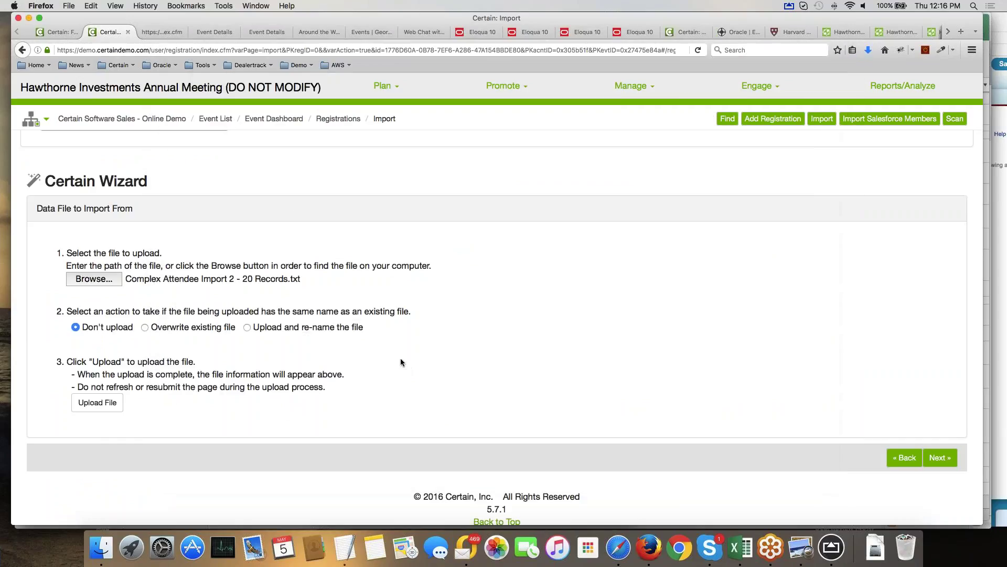
Upload the file, select Complex Attendee Import - 20 Records.txt as source, and preview its first row and Occupation column.
{"action": "left_click", "coordinate": [110, 408]}
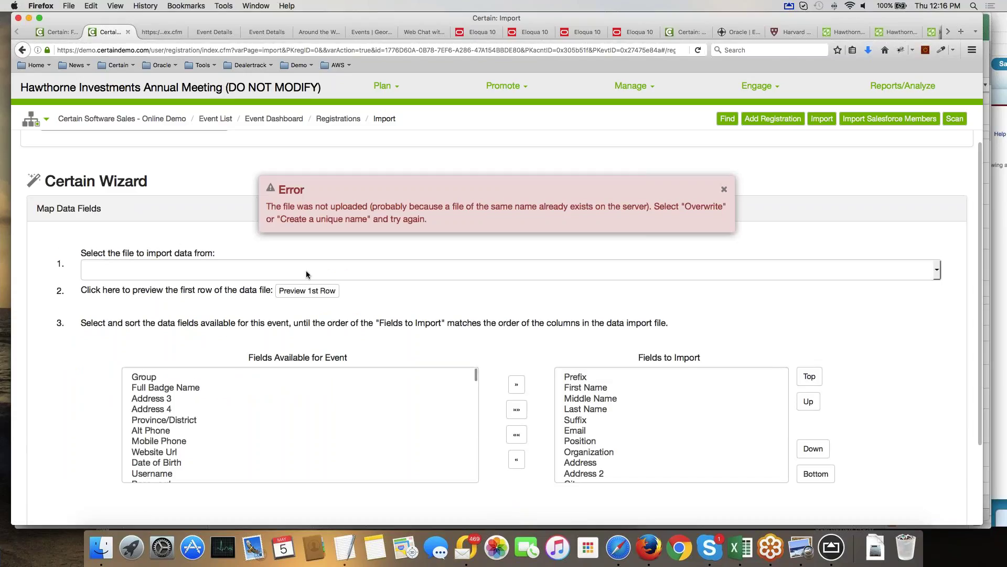
{"action": "left_click", "coordinate": [307, 270]}
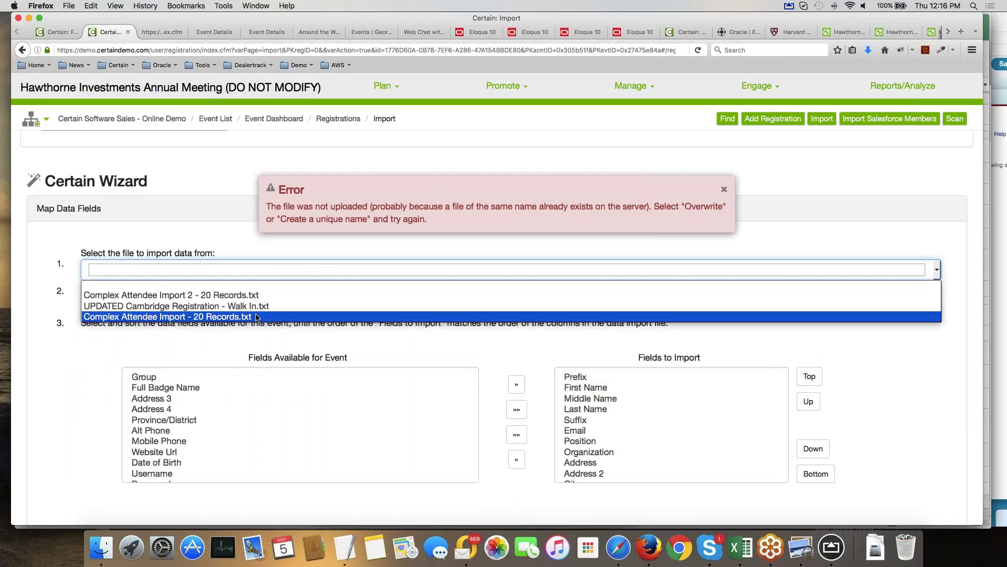
{"action": "left_click", "coordinate": [245, 317]}
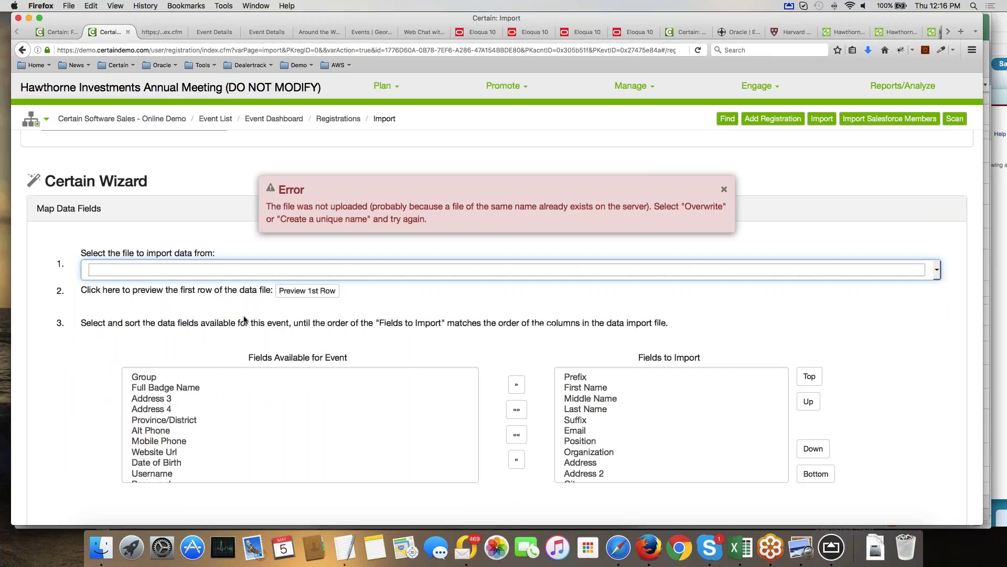
{"action": "left_click", "coordinate": [304, 292]}
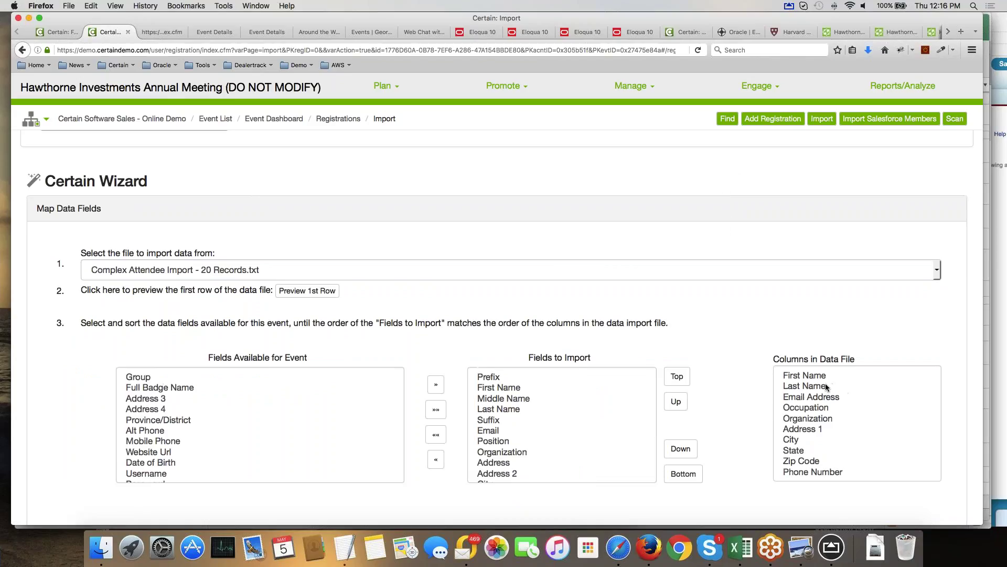
{"action": "scroll", "coordinate": [814, 382], "scroll_direction": "down", "scroll_amount": 2}
{"action": "left_click", "coordinate": [814, 382]}
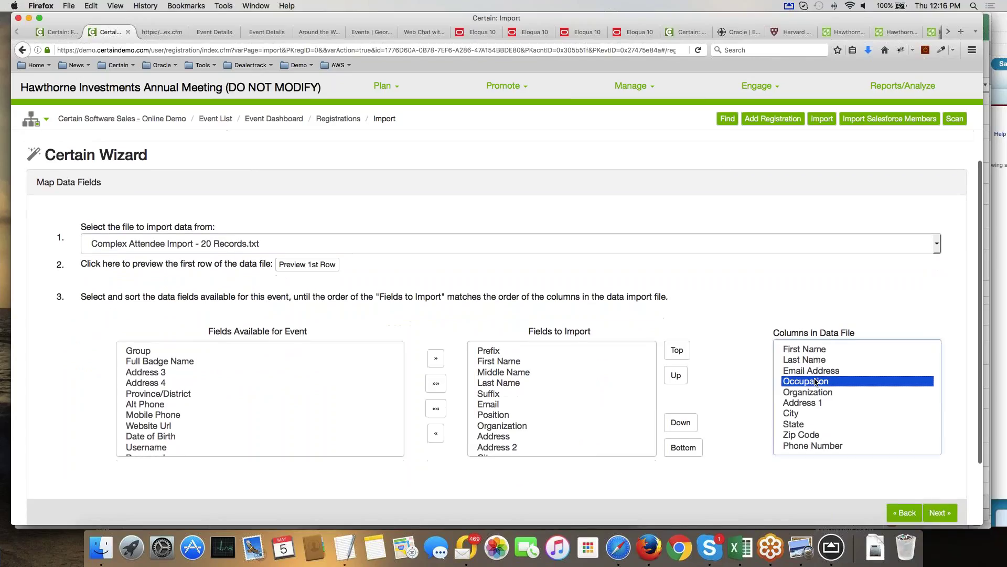
{"action": "scroll", "coordinate": [814, 382], "scroll_direction": "down", "scroll_amount": 4}
Remove Prefix, Middle Name, Suffix and Address 2 from the fields to import.
{"action": "left_click", "coordinate": [524, 310]}
{"action": "scroll", "coordinate": [525, 308], "scroll_direction": "down", "scroll_amount": 3}
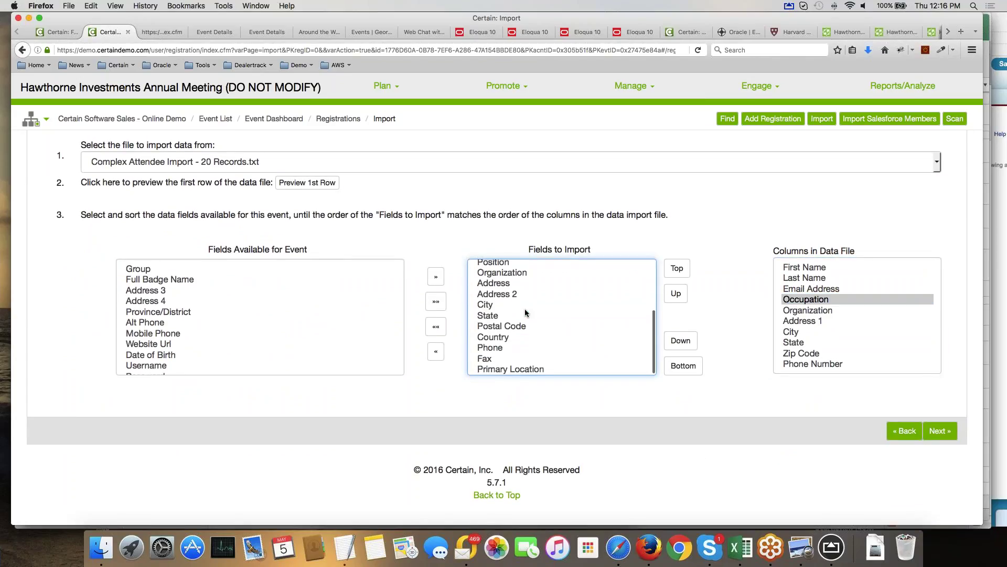
{"action": "scroll", "coordinate": [525, 309], "scroll_direction": "up", "scroll_amount": 3}
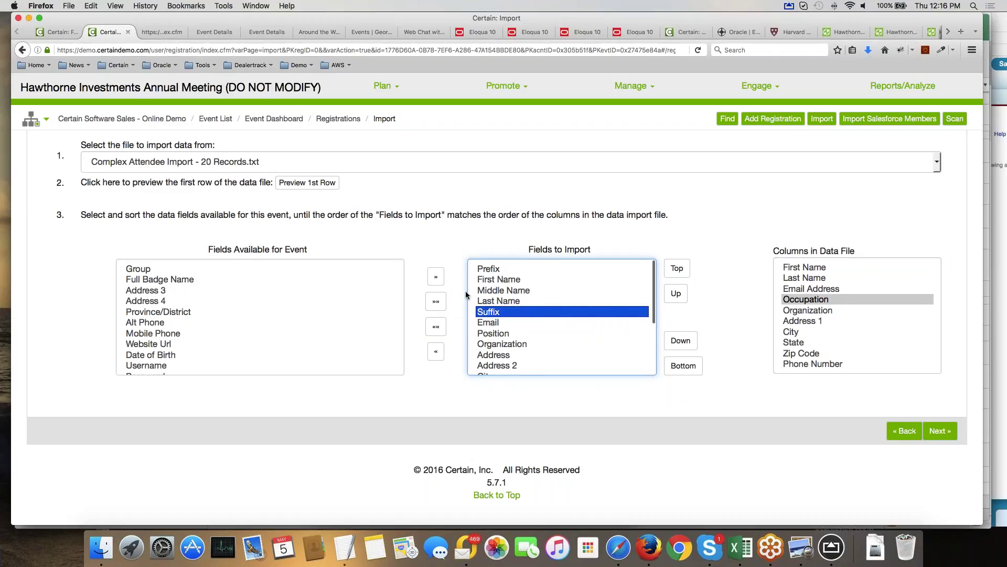
{"action": "double_click", "coordinate": [483, 267]}
{"action": "left_click", "coordinate": [509, 281]}
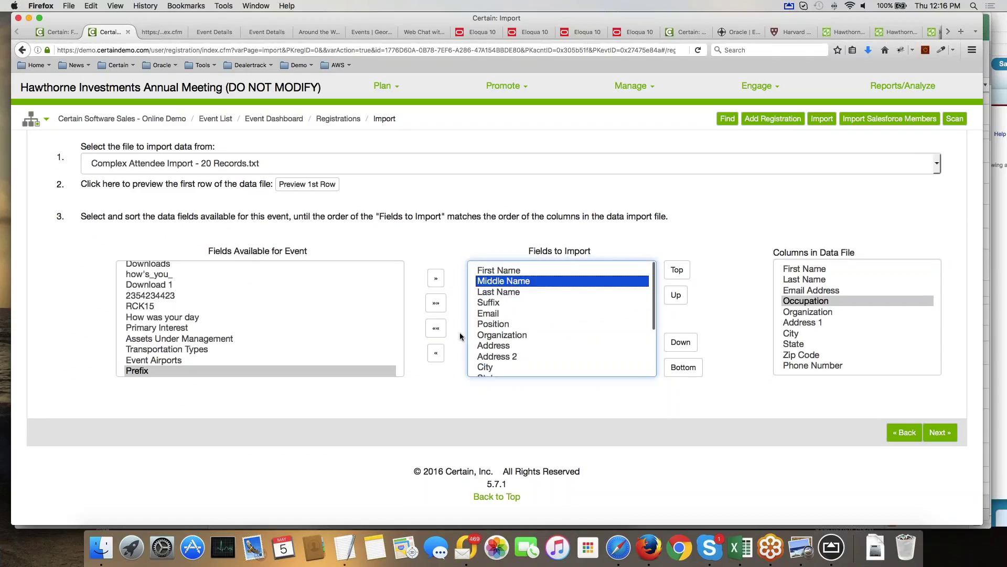
{"action": "left_click", "coordinate": [435, 353]}
{"action": "left_click", "coordinate": [489, 291]}
{"action": "left_click", "coordinate": [435, 352]}
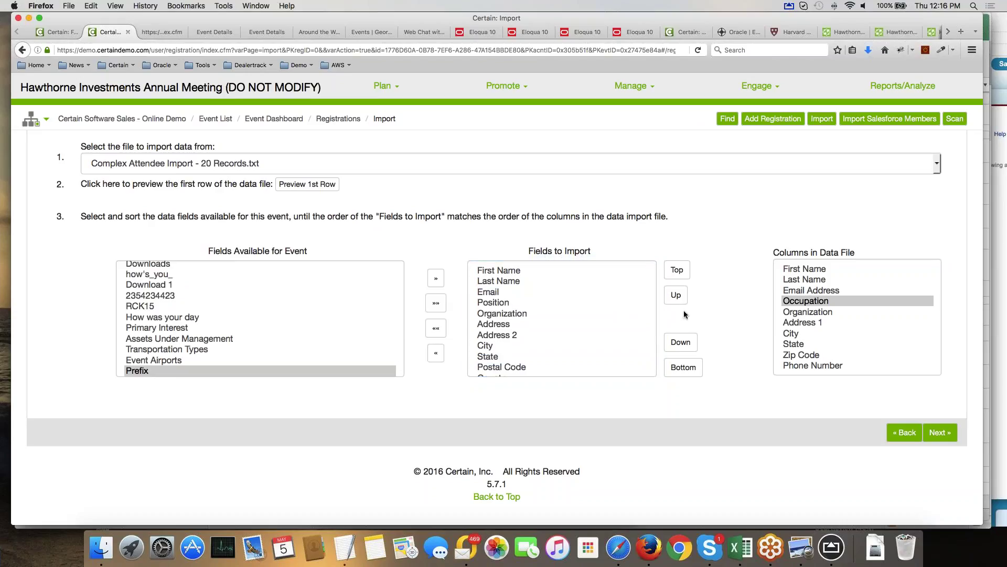
{"action": "left_click", "coordinate": [493, 335]}
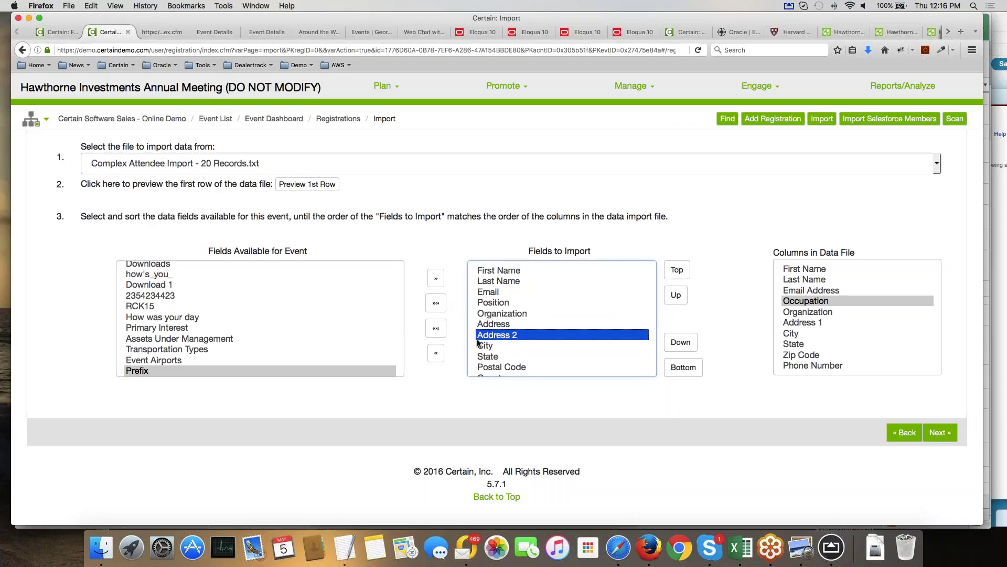
{"action": "left_click", "coordinate": [436, 352]}
Remove Primary Location, Fax and Country from the import fields and continue to import options.
{"action": "scroll", "coordinate": [550, 326], "scroll_direction": "down", "scroll_amount": 3}
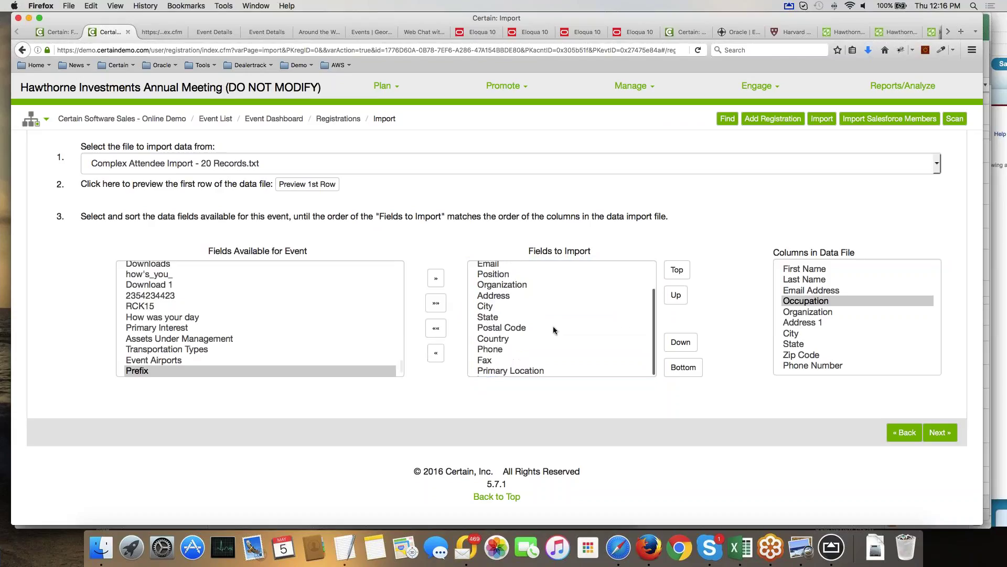
{"action": "left_click", "coordinate": [511, 370]}
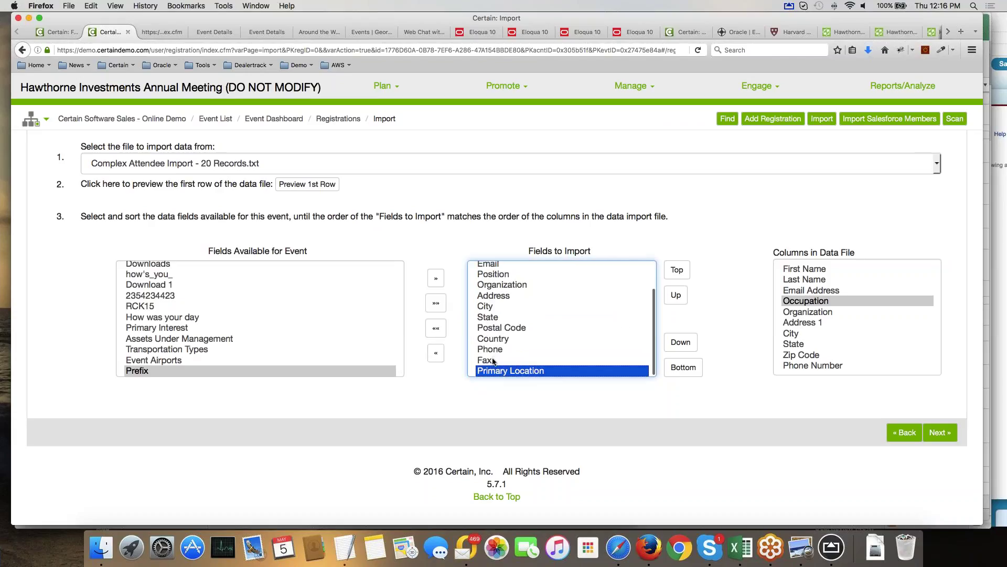
{"action": "left_click", "coordinate": [493, 360], "text": "shift"}
{"action": "left_click", "coordinate": [436, 353]}
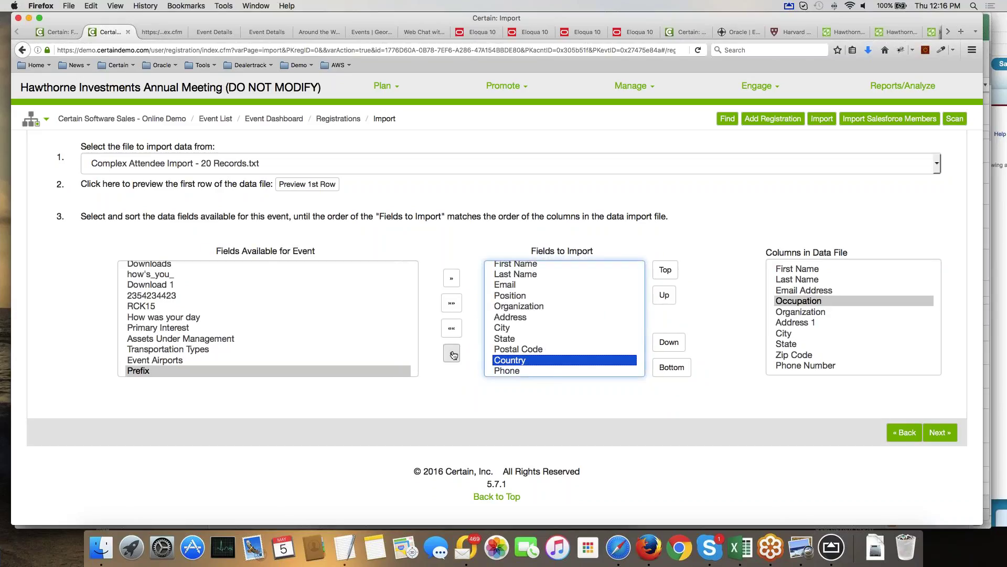
{"action": "left_click", "coordinate": [452, 353]}
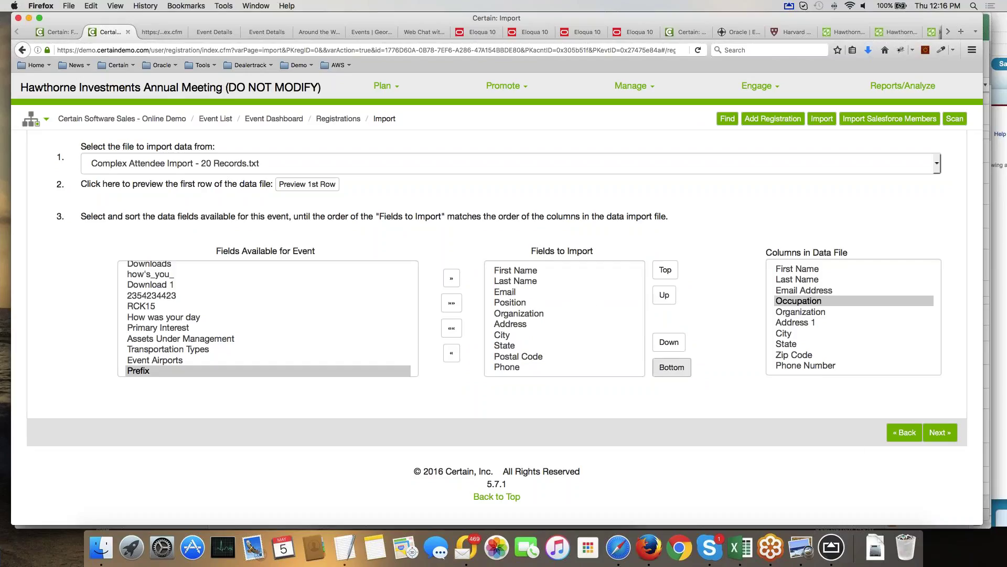
{"action": "left_click", "coordinate": [942, 433]}
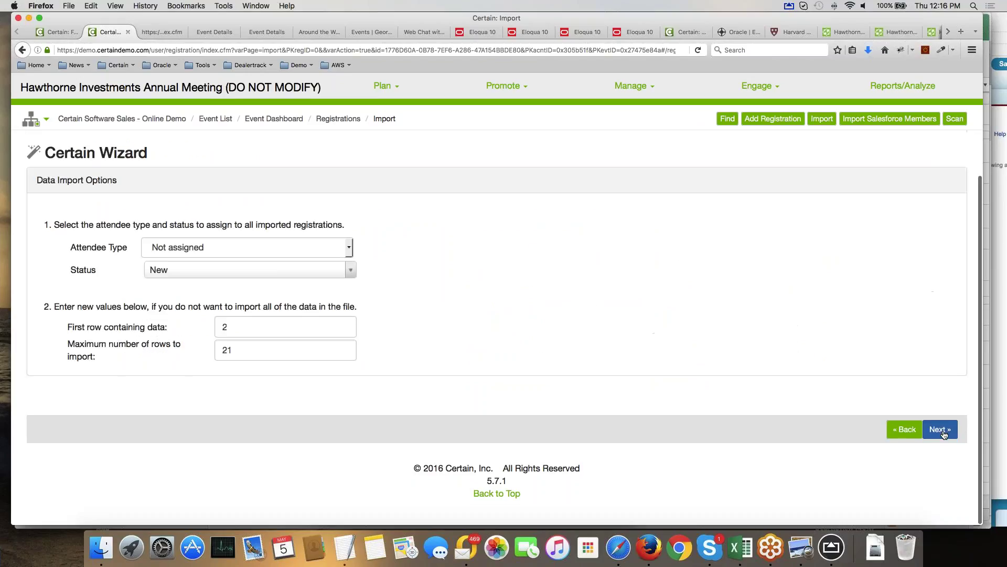
Set imported registrations to attendee type Conference Registration with status New, then continue to confirmation.
{"action": "left_click", "coordinate": [351, 248]}
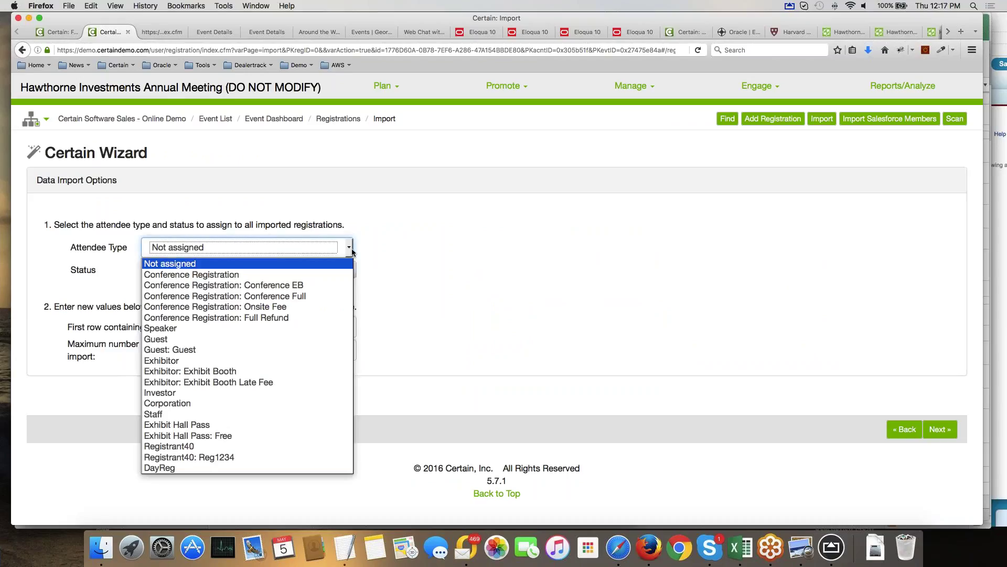
{"action": "left_click", "coordinate": [233, 274]}
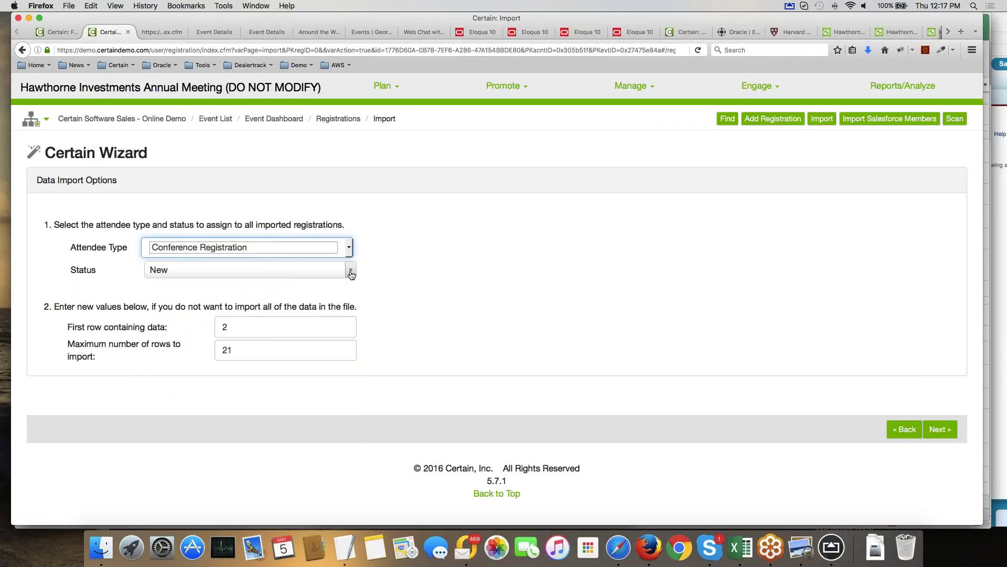
{"action": "left_click", "coordinate": [349, 270]}
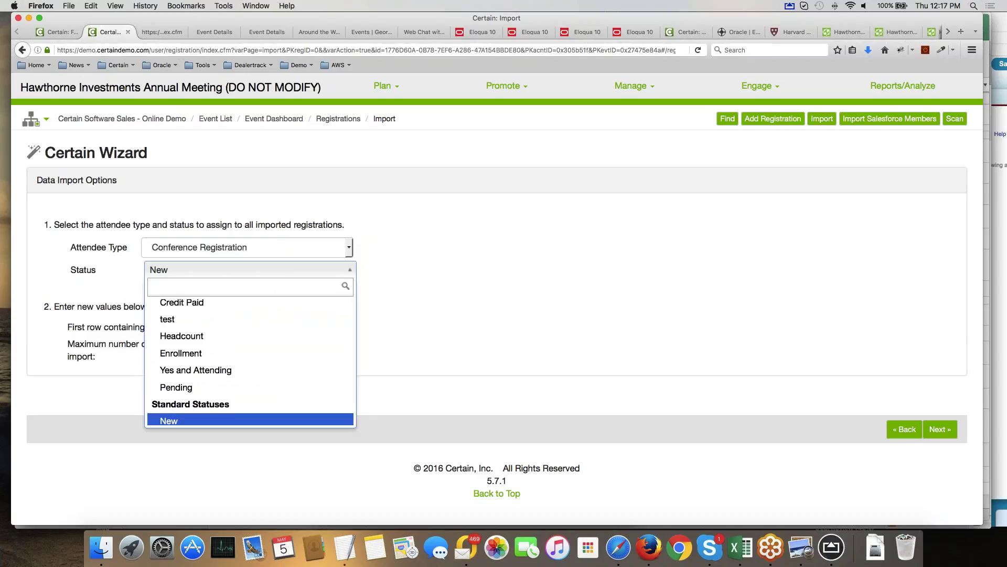
{"action": "scroll", "coordinate": [297, 338], "scroll_direction": "up", "scroll_amount": 1}
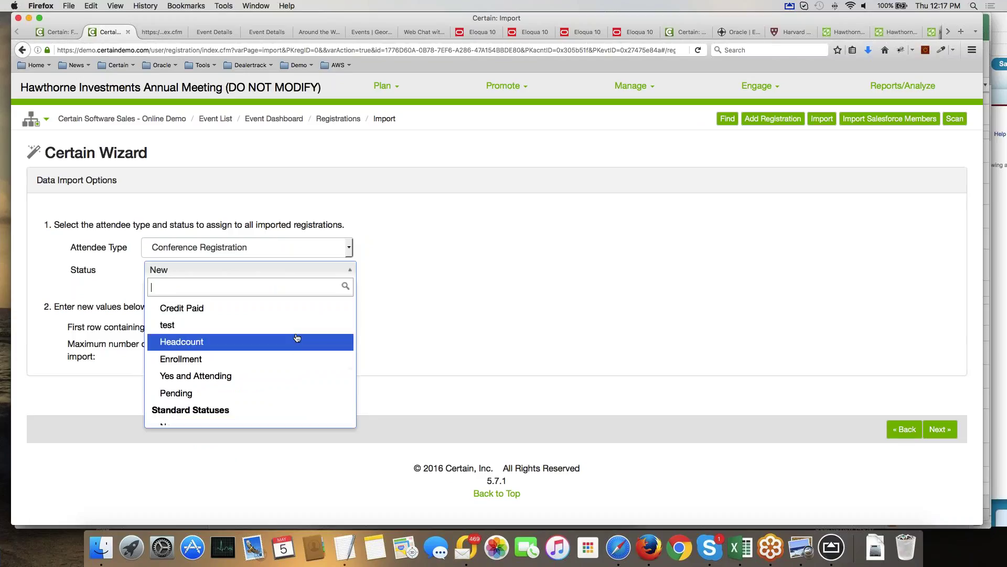
{"action": "scroll", "coordinate": [254, 373], "scroll_direction": "down", "scroll_amount": 2}
{"action": "left_click", "coordinate": [213, 415]}
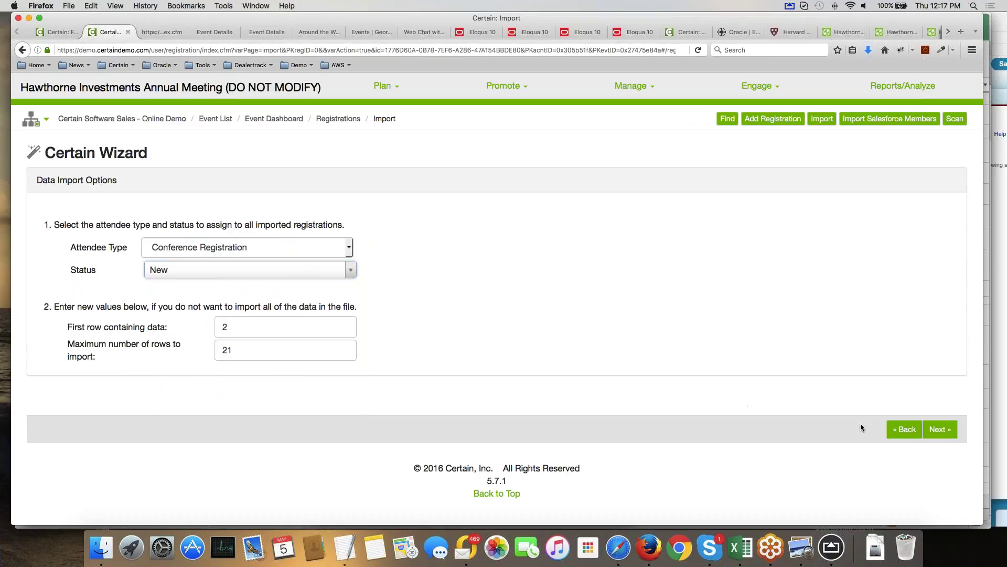
{"action": "left_click", "coordinate": [934, 431]}
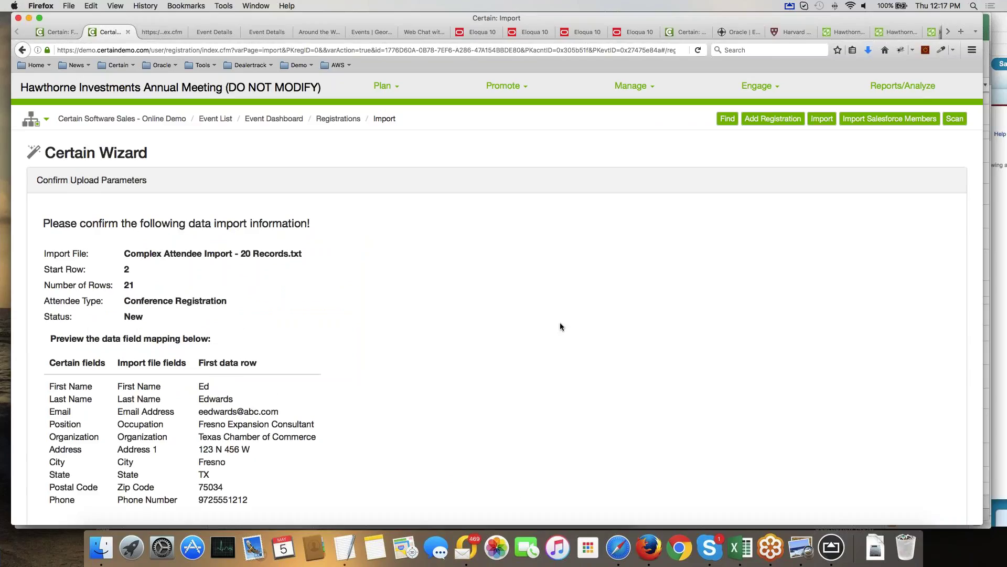
Check the mapping preview (Position from Occupation, Address from Address 1), then open Plan > Configure.
{"action": "scroll", "coordinate": [560, 322], "scroll_direction": "down", "scroll_amount": 3}
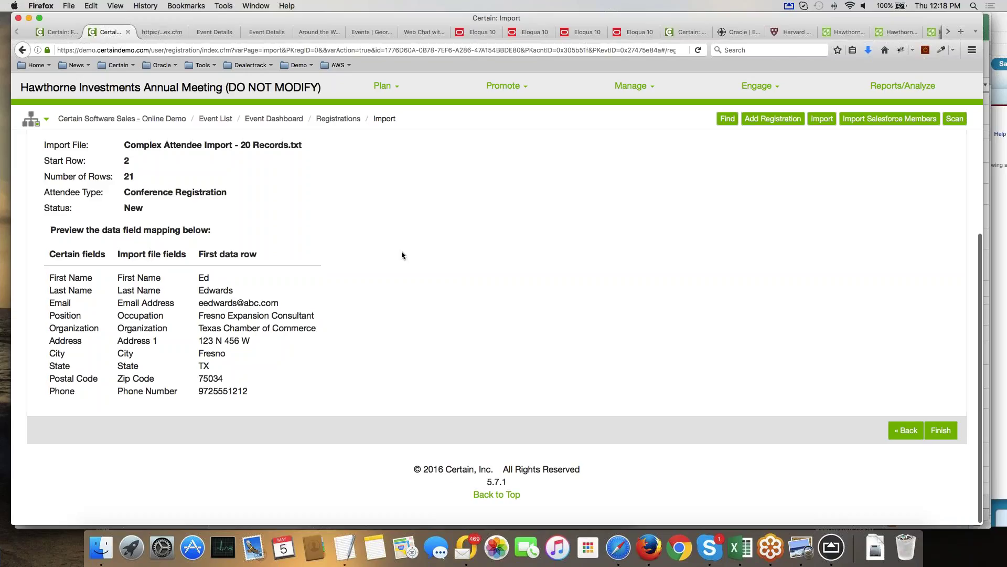
{"action": "scroll", "coordinate": [401, 250], "scroll_direction": "up", "scroll_amount": 5}
{"action": "mouse_move", "coordinate": [385, 120]}
{"action": "left_click", "coordinate": [370, 146]}
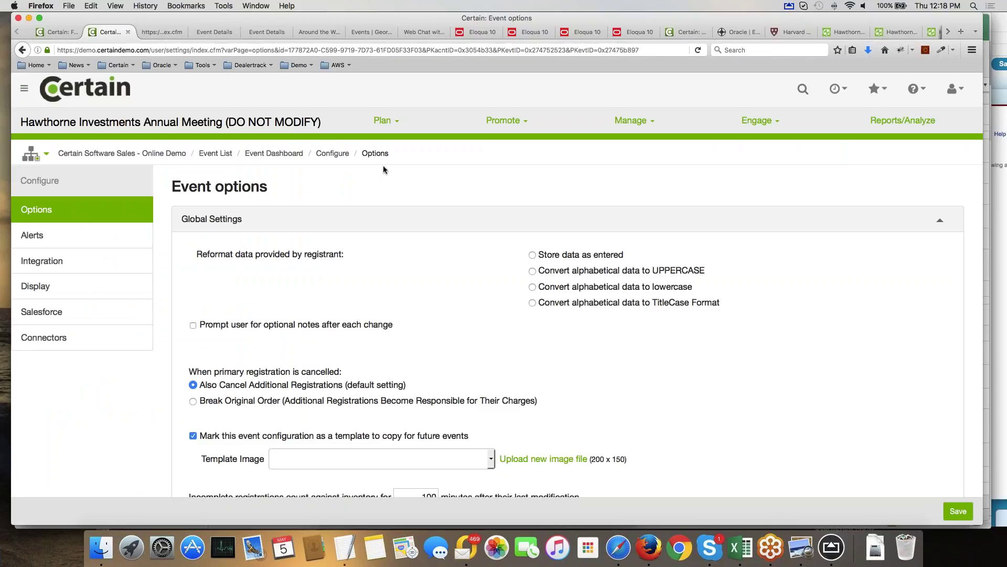
Select Connectors in the Configure sidebar to view the event's connector jobs.
{"action": "left_click", "coordinate": [55, 341]}
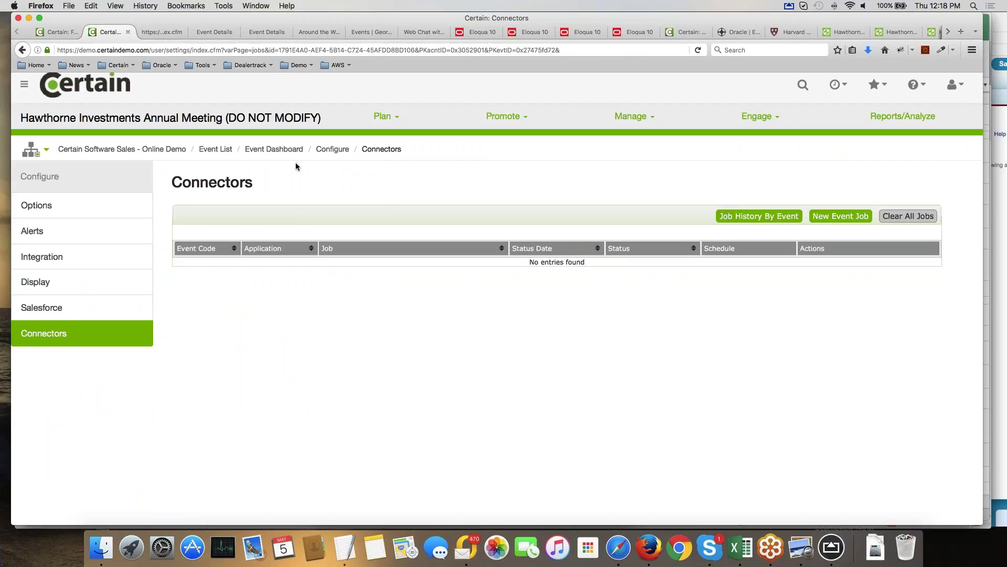
Create a new event job with Eloqua as the application and Import Eloqua Contacts as Registrations.
{"action": "left_click", "coordinate": [828, 220]}
{"action": "left_click", "coordinate": [528, 254]}
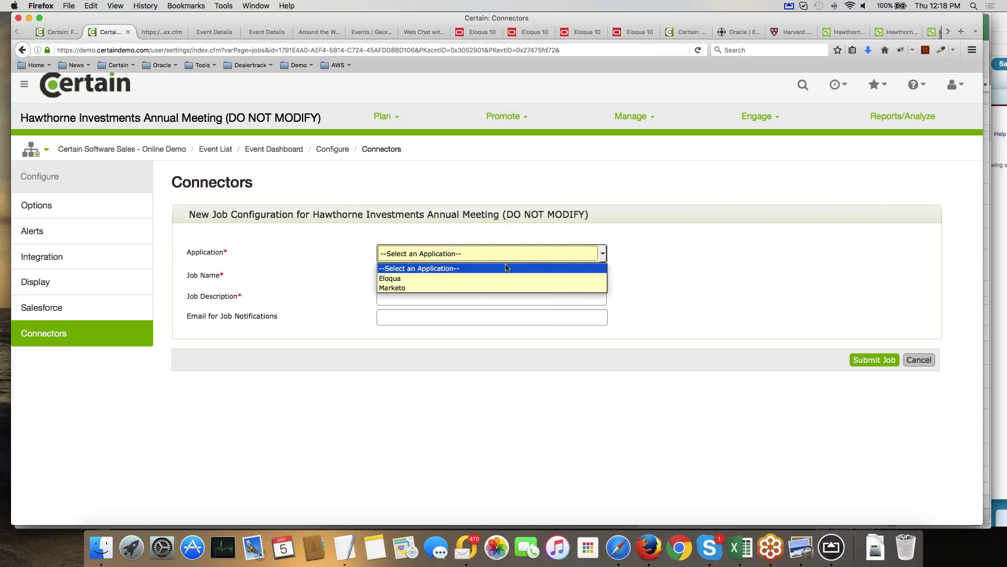
{"action": "left_click", "coordinate": [456, 279]}
{"action": "left_click", "coordinate": [456, 278]}
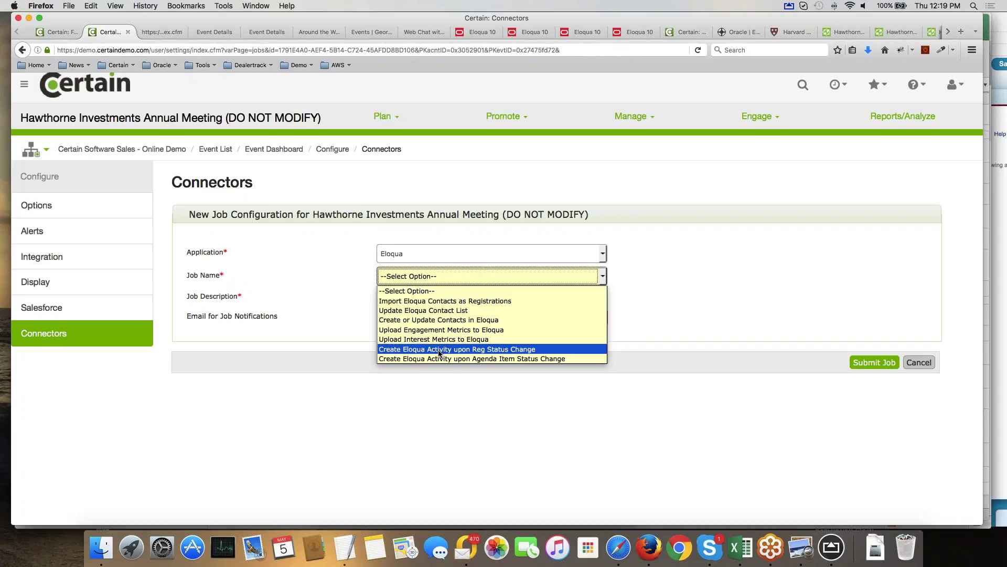
{"action": "left_click", "coordinate": [440, 303]}
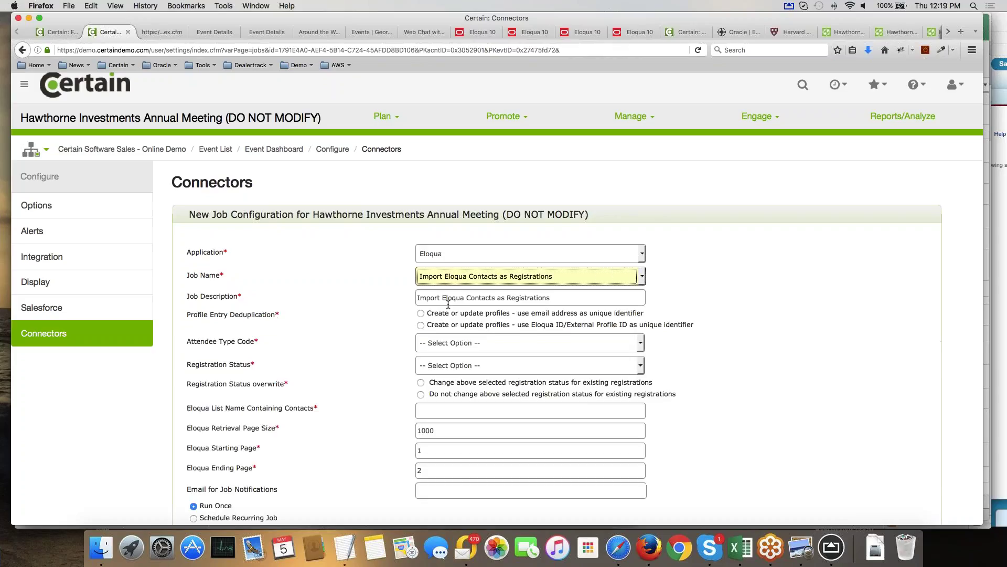
Deduplicate by email address, set attendee type to Conference Registration and registration status to Invited.
{"action": "left_click", "coordinate": [421, 314]}
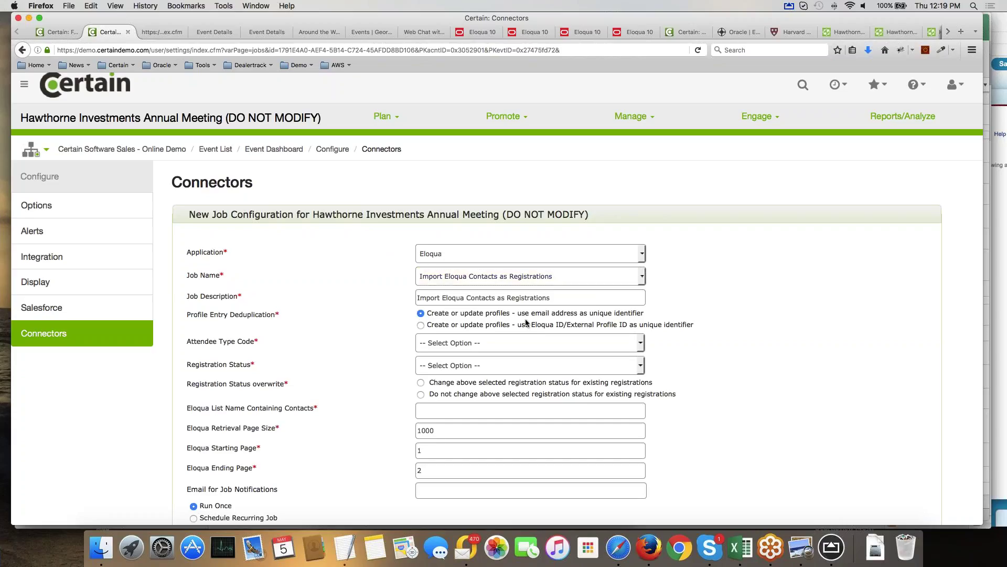
{"action": "left_click_drag", "start_coordinate": [554, 324], "coordinate": [619, 324]}
{"action": "left_click", "coordinate": [576, 344]}
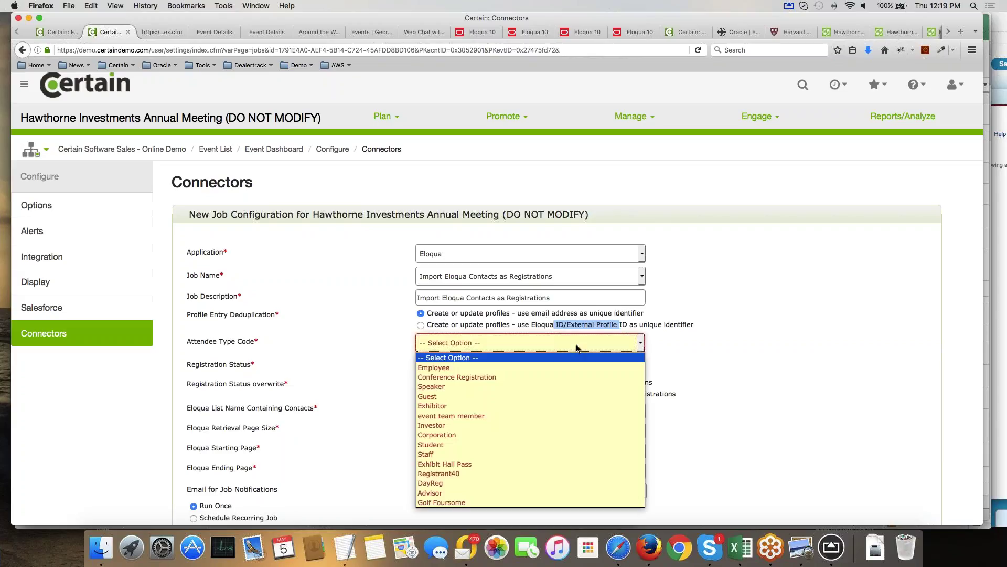
{"action": "left_click", "coordinate": [525, 374]}
{"action": "left_click", "coordinate": [482, 370]}
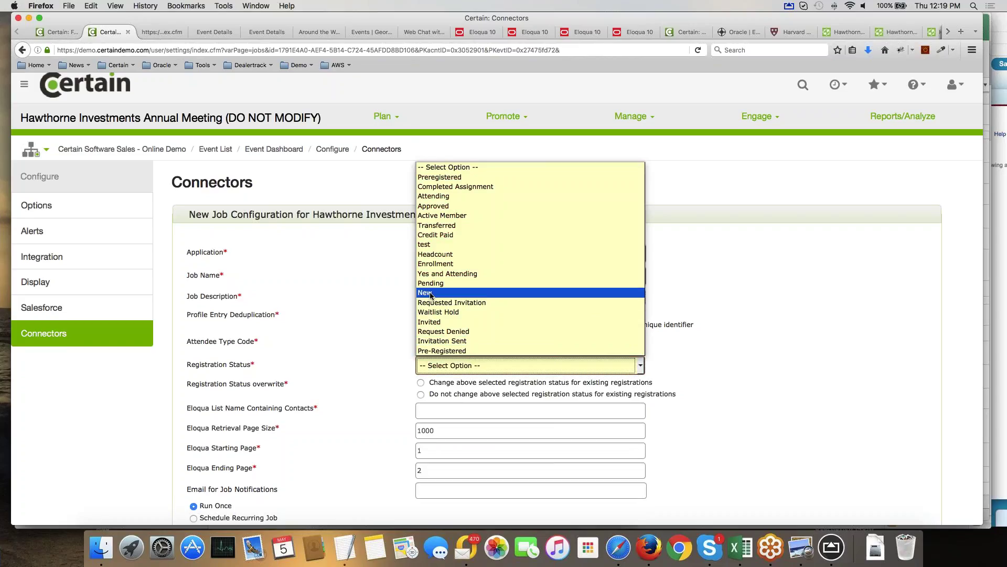
{"action": "left_click", "coordinate": [445, 322]}
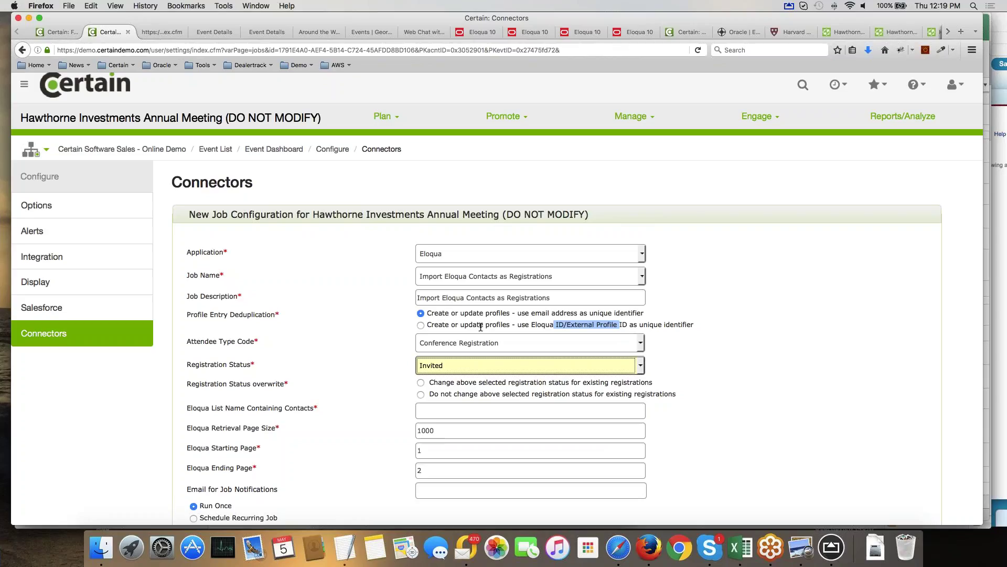
Switch the Eloqua contact import job to a recurring schedule.
{"action": "scroll", "coordinate": [481, 327], "scroll_direction": "down", "scroll_amount": 1}
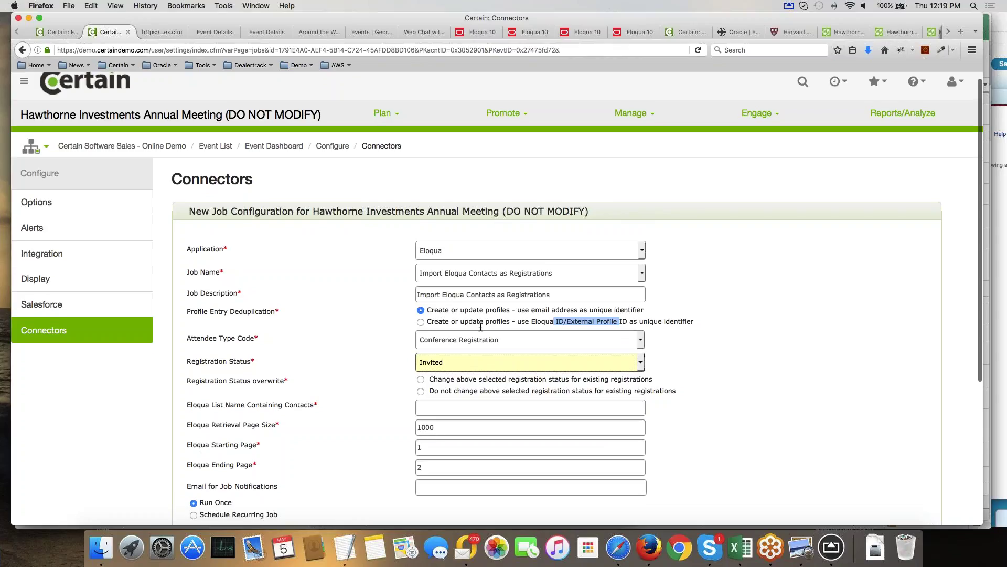
{"action": "scroll", "coordinate": [480, 327], "scroll_direction": "down", "scroll_amount": 5}
{"action": "left_click", "coordinate": [194, 418]}
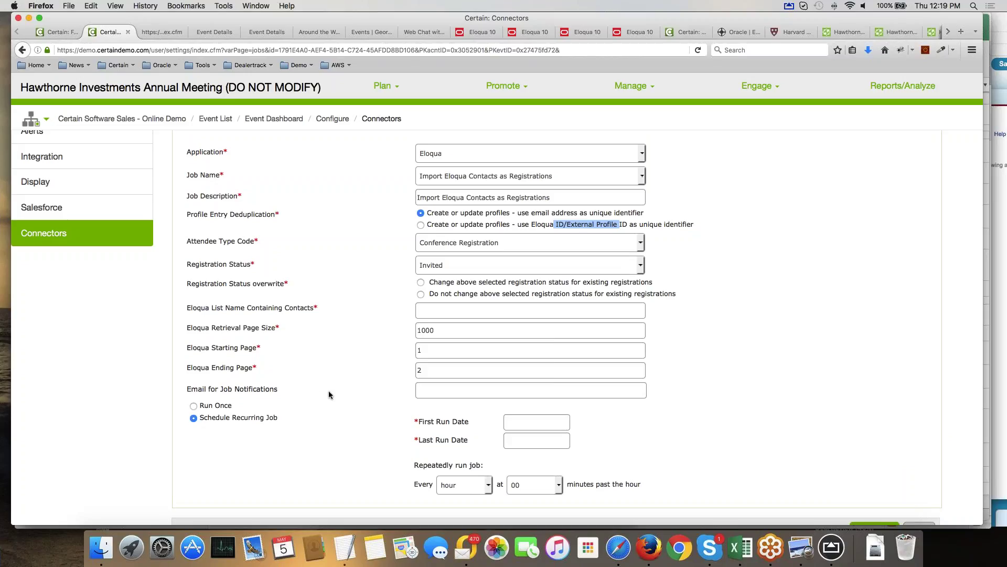
Keep the recurring job repeating every hour at 00 minutes past.
{"action": "left_click", "coordinate": [465, 485]}
{"action": "left_click", "coordinate": [462, 455]}
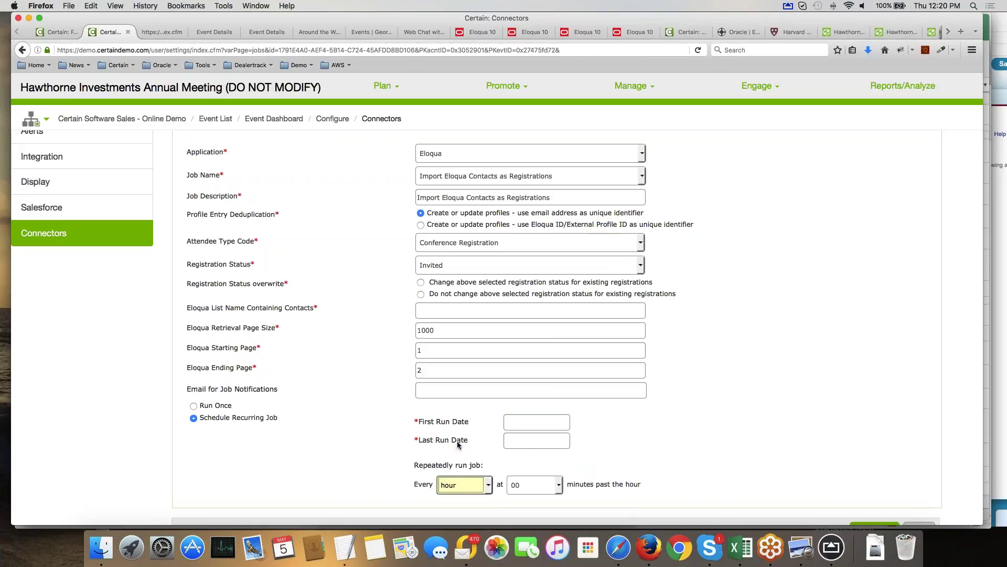
{"action": "left_click", "coordinate": [525, 486]}
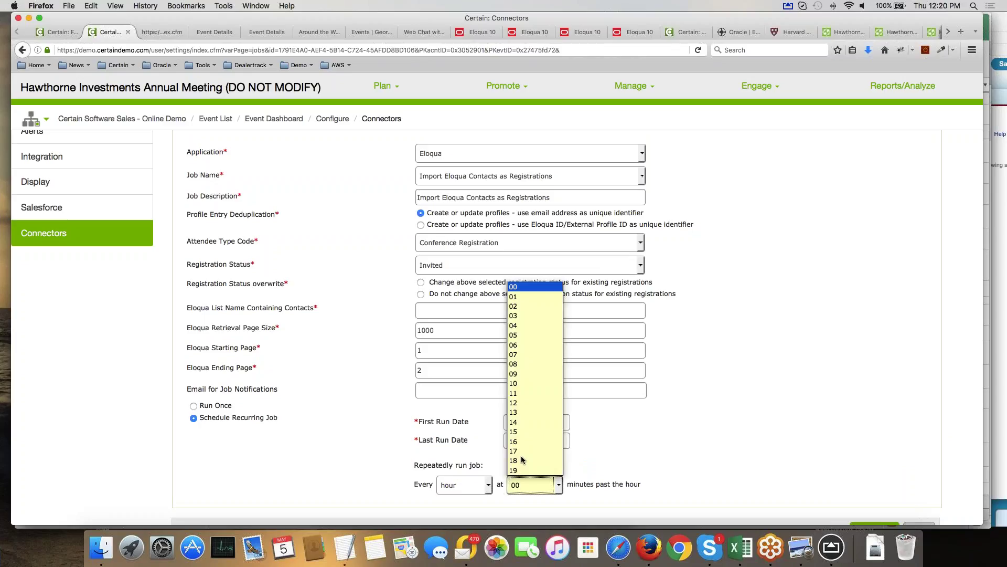
{"action": "left_click", "coordinate": [720, 425]}
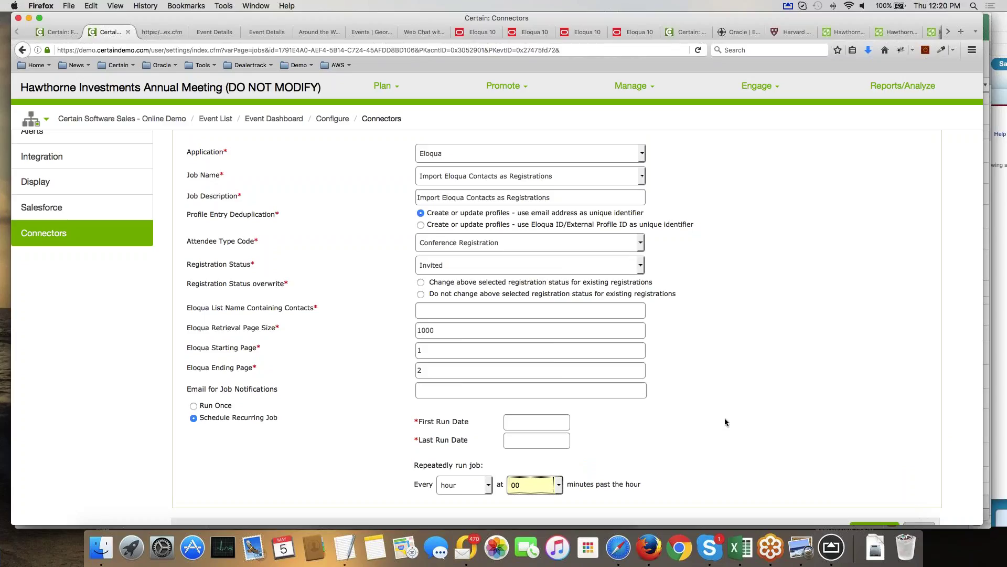
{"action": "left_click", "coordinate": [725, 422]}
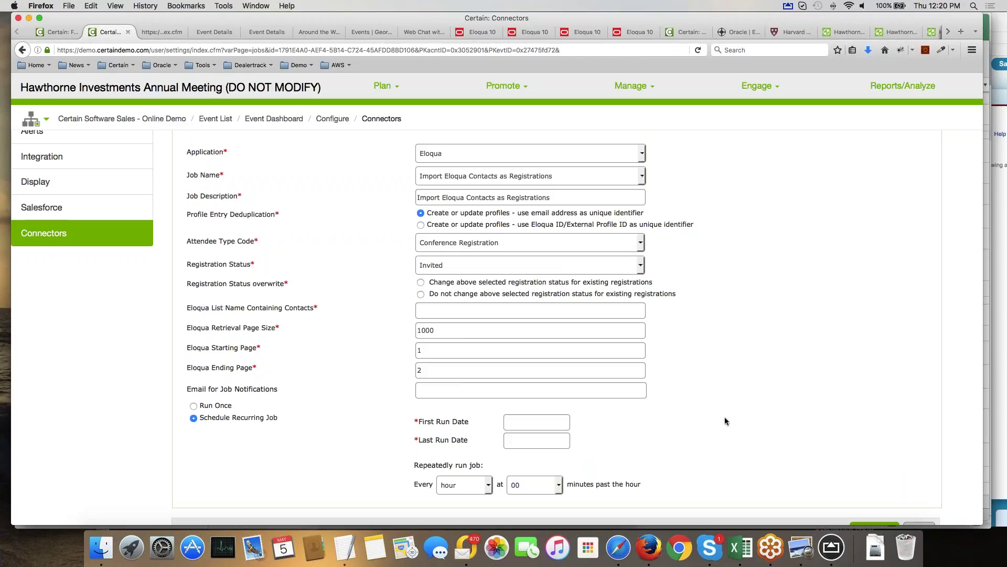
Keep Eloqua as the connector application and list its available job types.
{"action": "left_click", "coordinate": [475, 153]}
{"action": "left_click", "coordinate": [461, 180]}
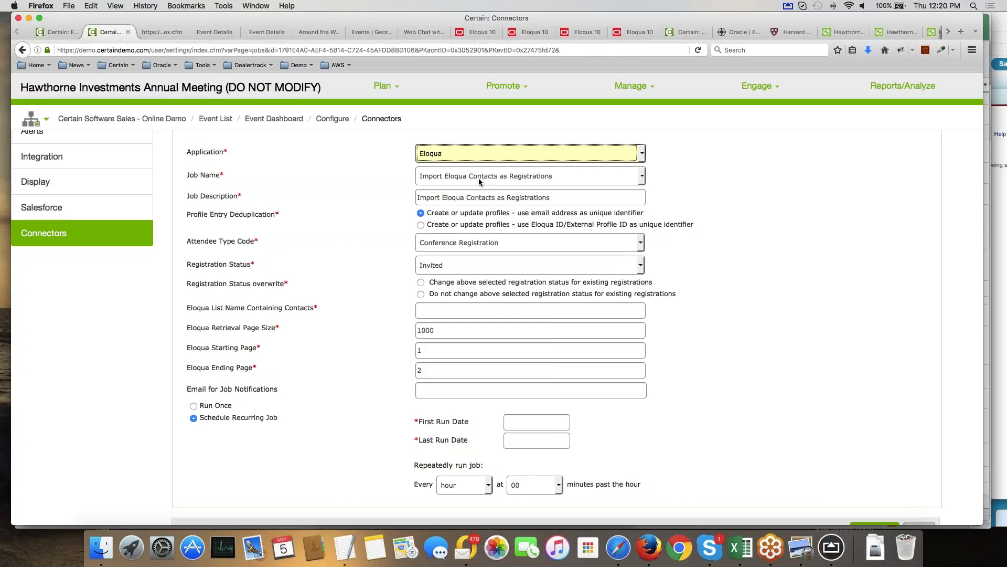
{"action": "left_click", "coordinate": [479, 178]}
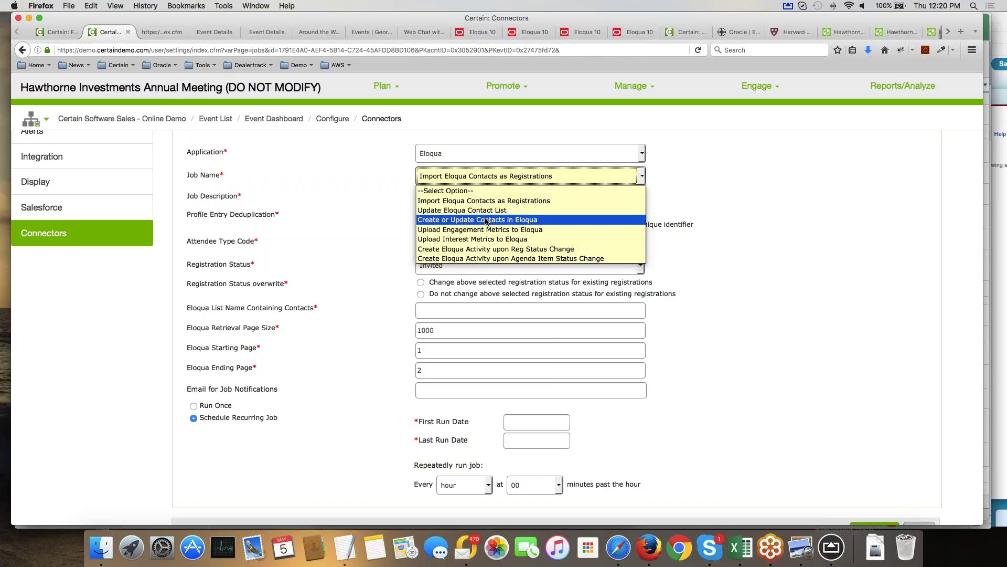
Try Create or Update Contacts in Eloqua, then settle on Create Eloqua Activity upon Reg Status Change.
{"action": "left_click", "coordinate": [486, 220]}
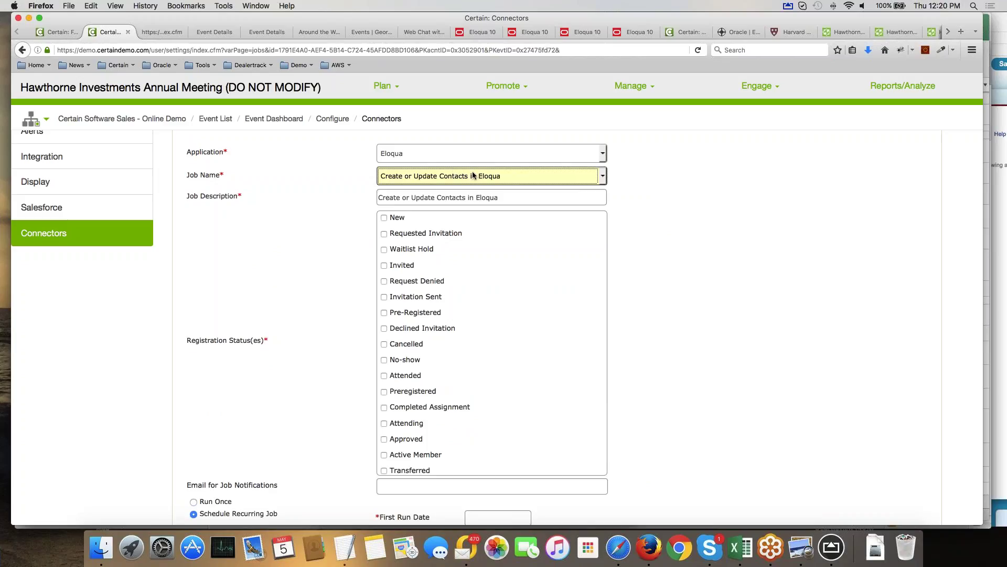
{"action": "scroll", "coordinate": [457, 266], "scroll_direction": "down", "scroll_amount": 2}
{"action": "scroll", "coordinate": [456, 269], "scroll_direction": "down", "scroll_amount": 2}
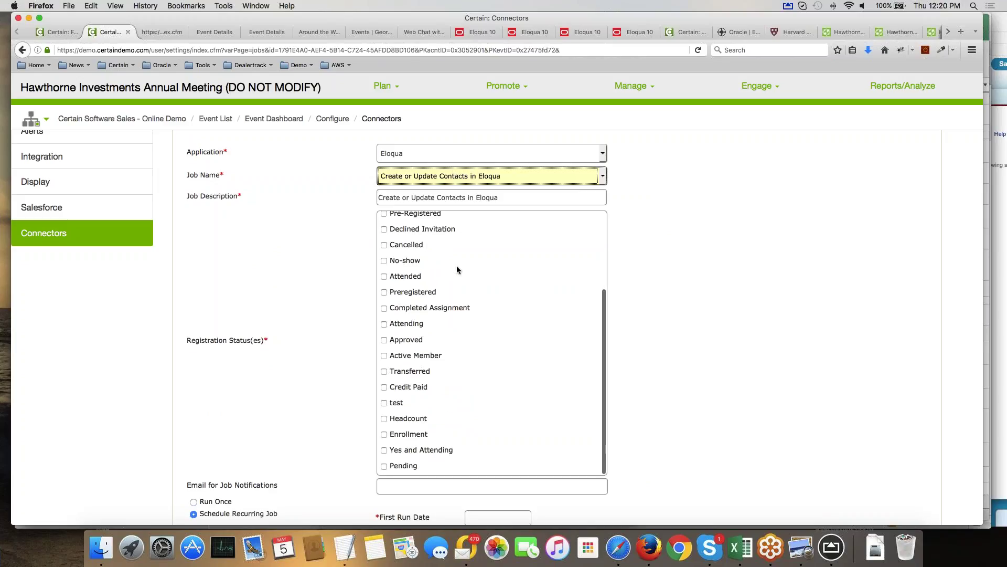
{"action": "left_click", "coordinate": [470, 179]}
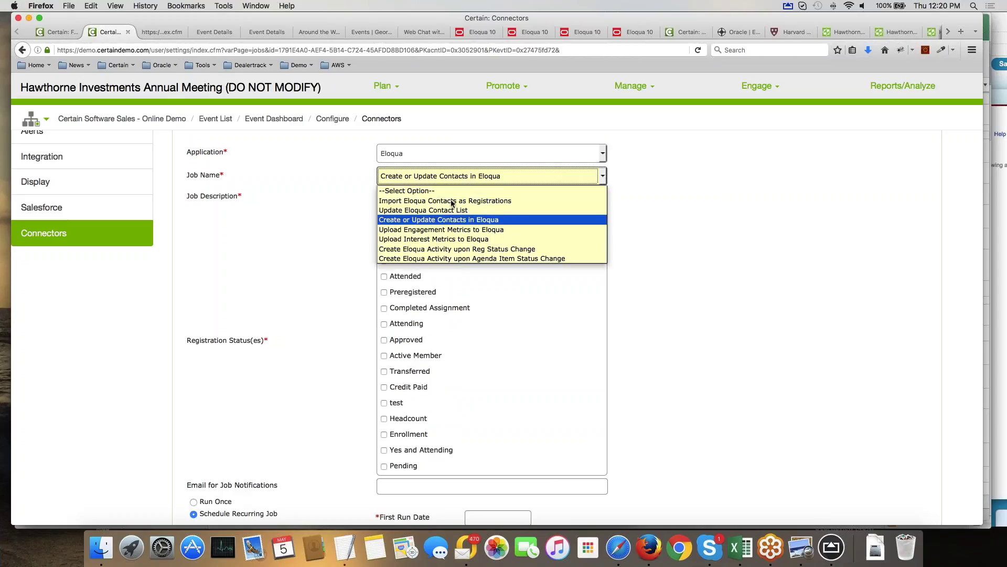
{"action": "left_click", "coordinate": [449, 250]}
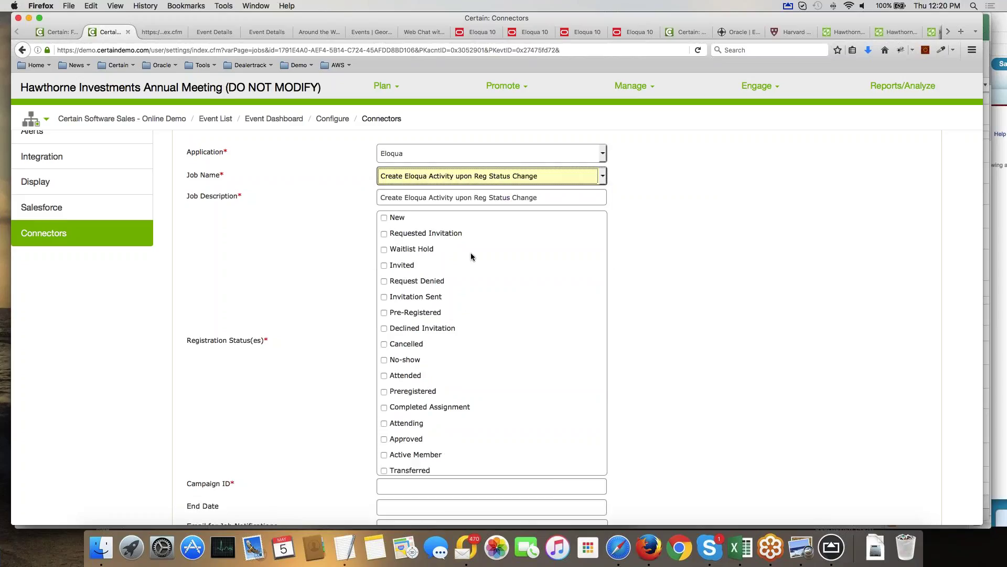
Trigger the job on Attended status with Campaign ID 123423231, then switch to Outlook.
{"action": "scroll", "coordinate": [471, 253], "scroll_direction": "down", "scroll_amount": 1}
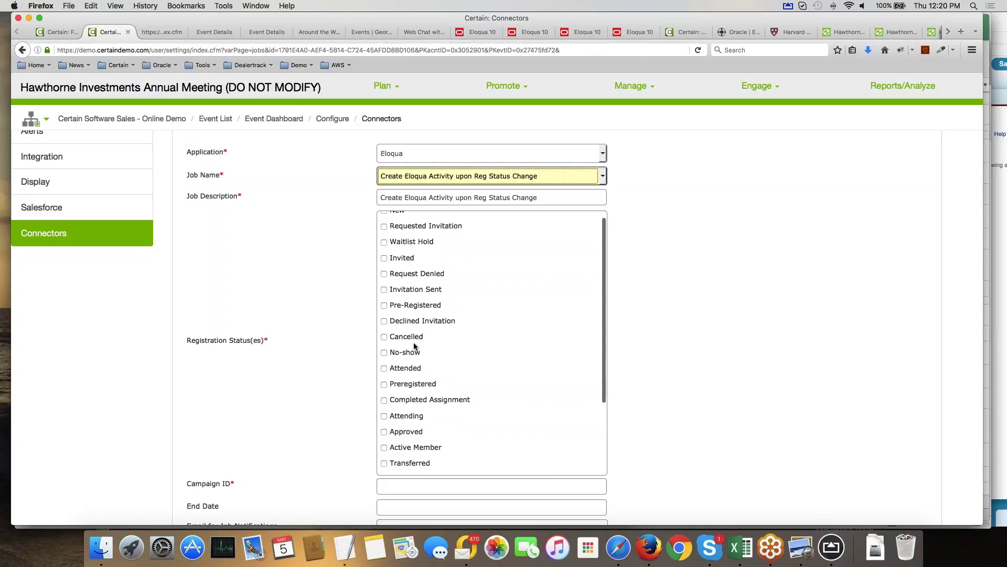
{"action": "left_click", "coordinate": [384, 368]}
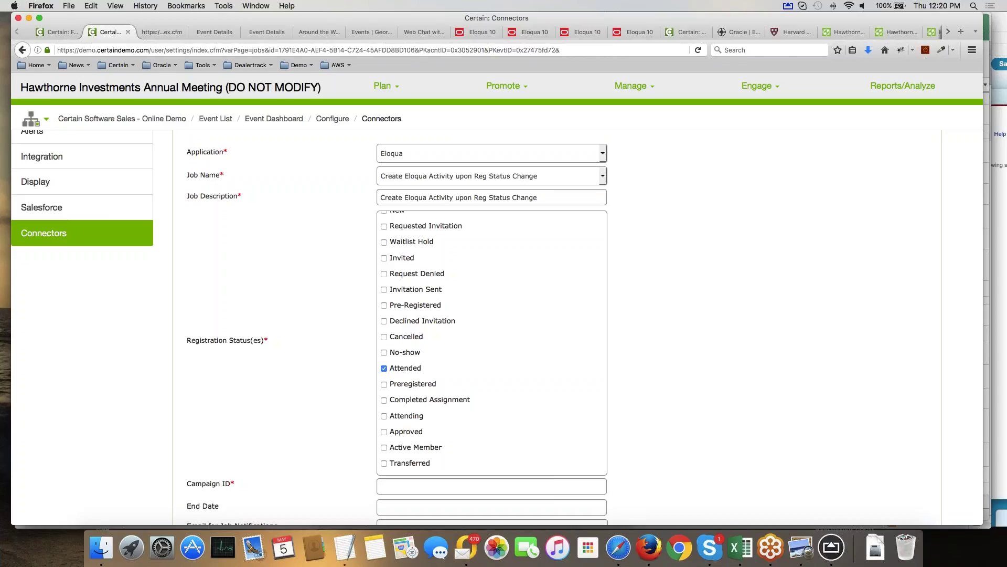
{"action": "left_click", "coordinate": [492, 487]}
{"action": "type", "text": "123423231"}
{"action": "left_click", "coordinate": [690, 409]}
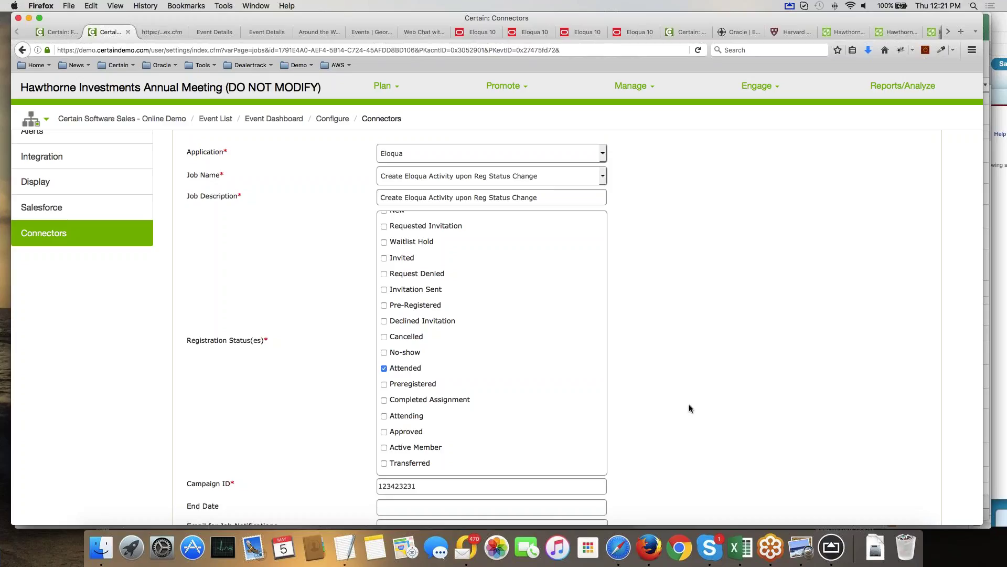
{"action": "left_click", "coordinate": [467, 551]}
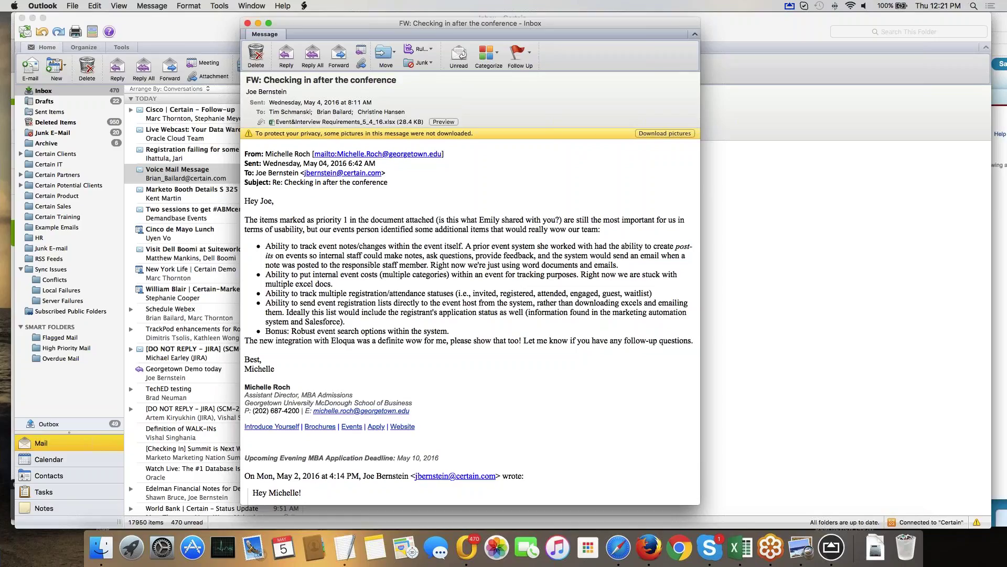
{"action": "left_click", "coordinate": [650, 548]}
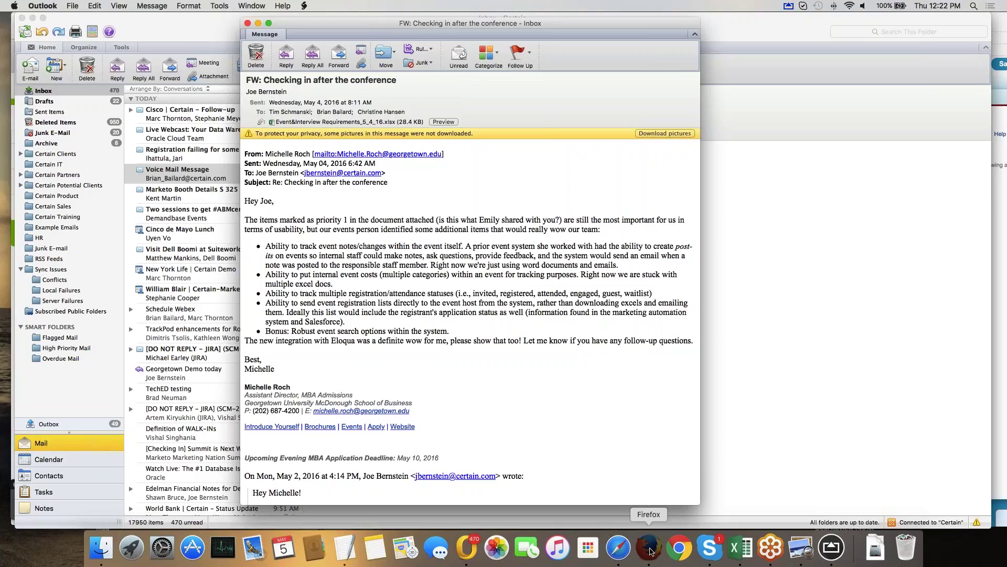
Back in Firefox, view the Georgetown MBA confirmation, then the Around the World events page.
{"action": "left_click", "coordinate": [649, 548]}
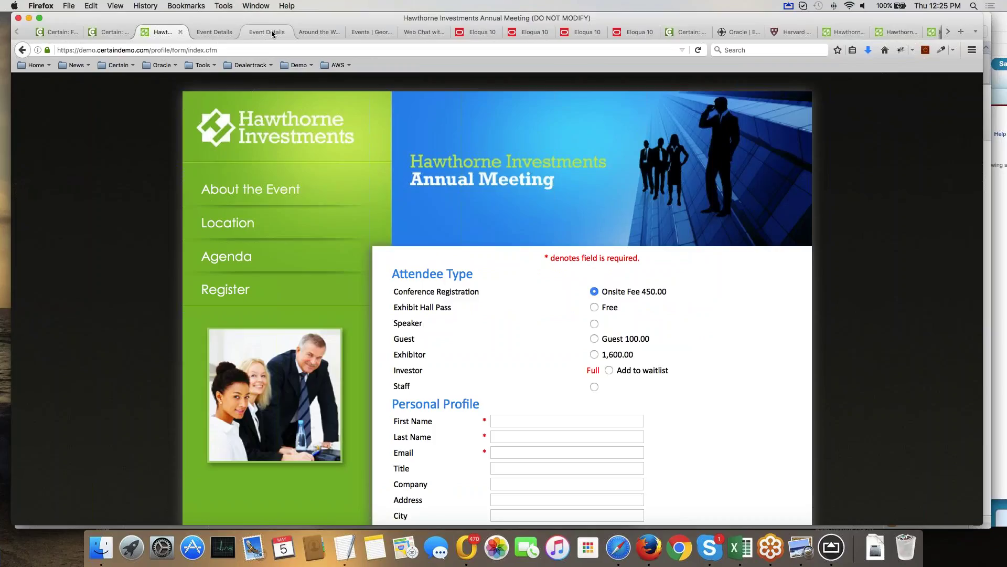
{"action": "left_click", "coordinate": [272, 32]}
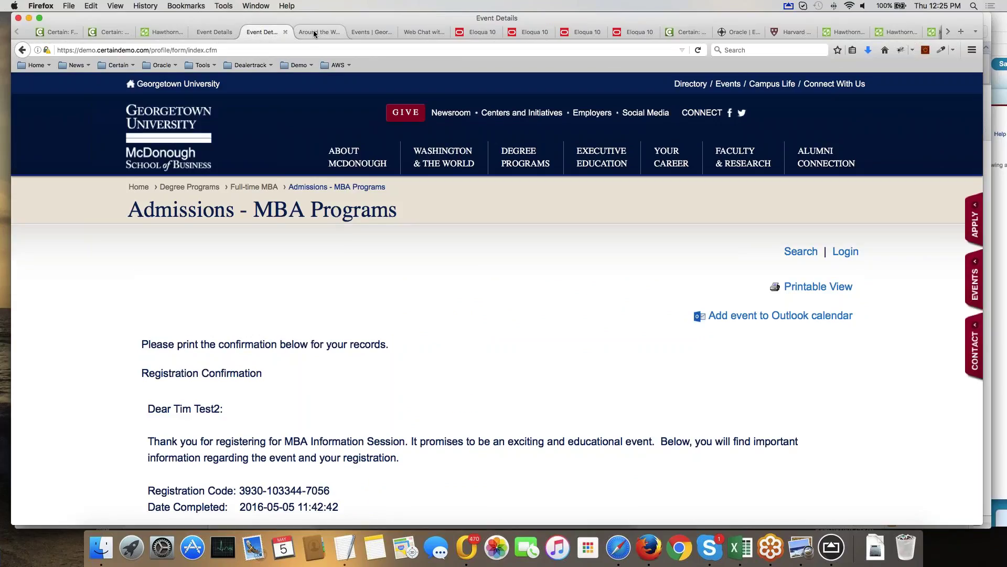
{"action": "left_click", "coordinate": [314, 31]}
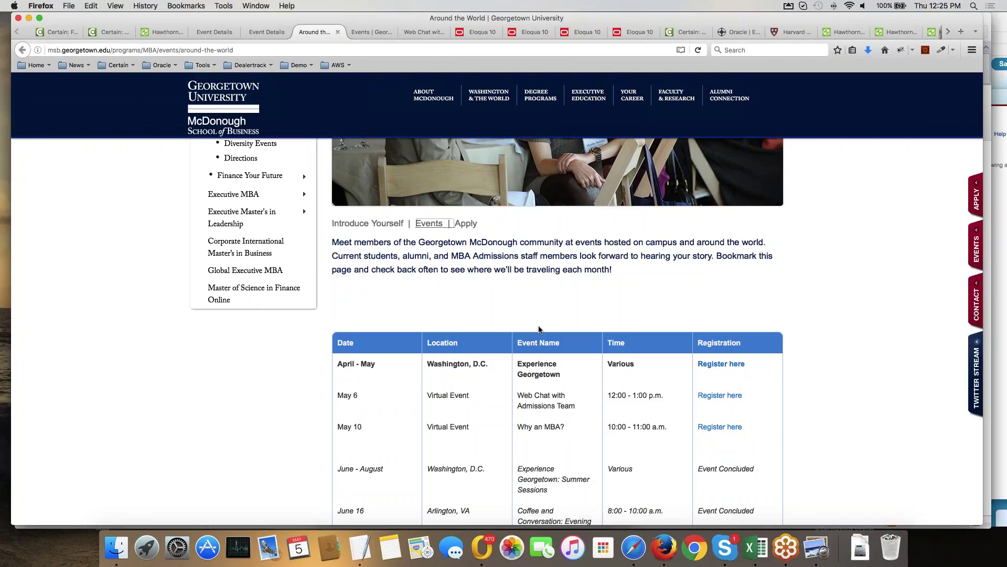
Browse the Georgetown events table and highlight the upcoming events through the May 10 row.
{"action": "left_click", "coordinate": [370, 30]}
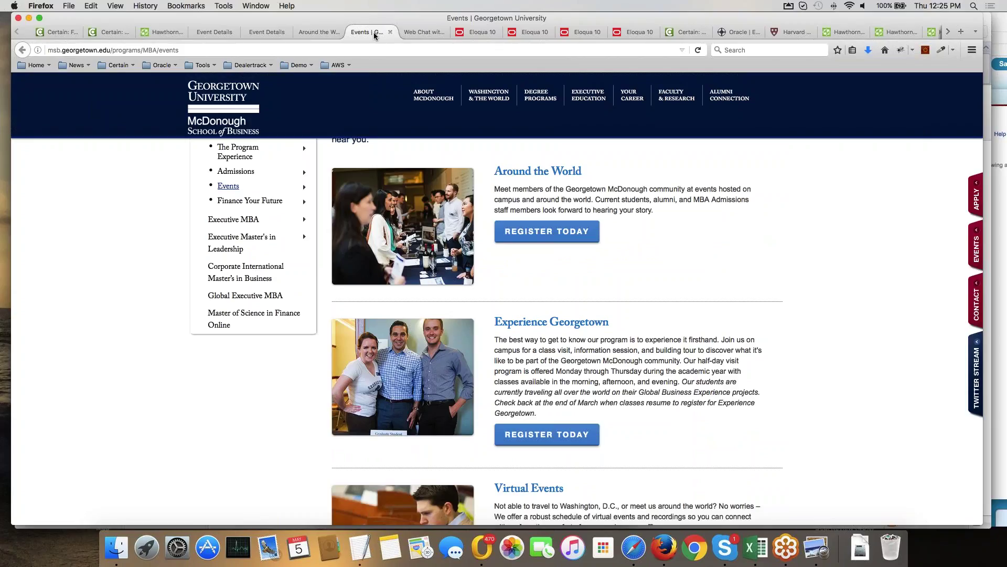
{"action": "scroll", "coordinate": [556, 330], "scroll_direction": "down", "scroll_amount": 5}
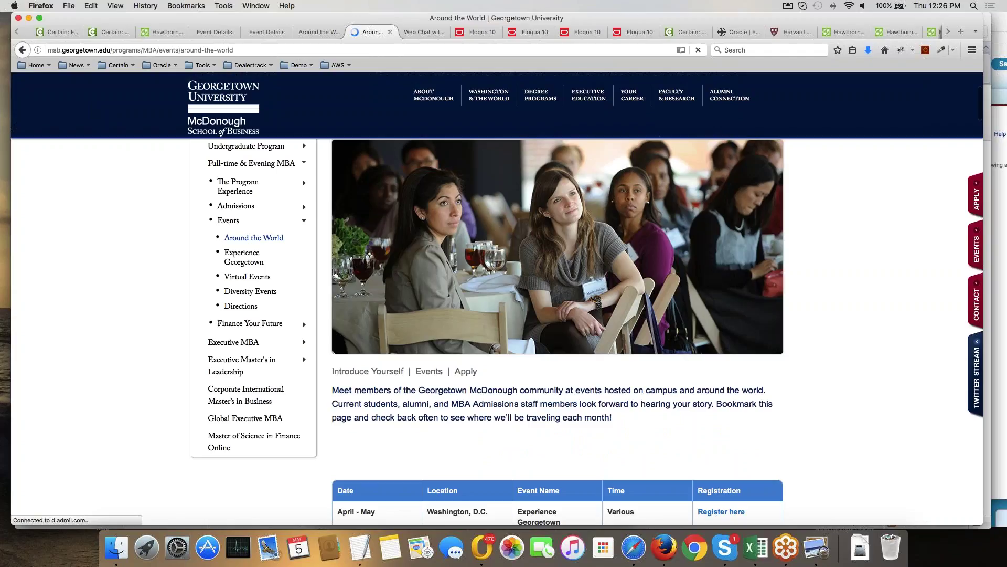
{"action": "scroll", "coordinate": [511, 370], "scroll_direction": "down", "scroll_amount": 5}
{"action": "scroll", "coordinate": [510, 371], "scroll_direction": "down", "scroll_amount": 6}
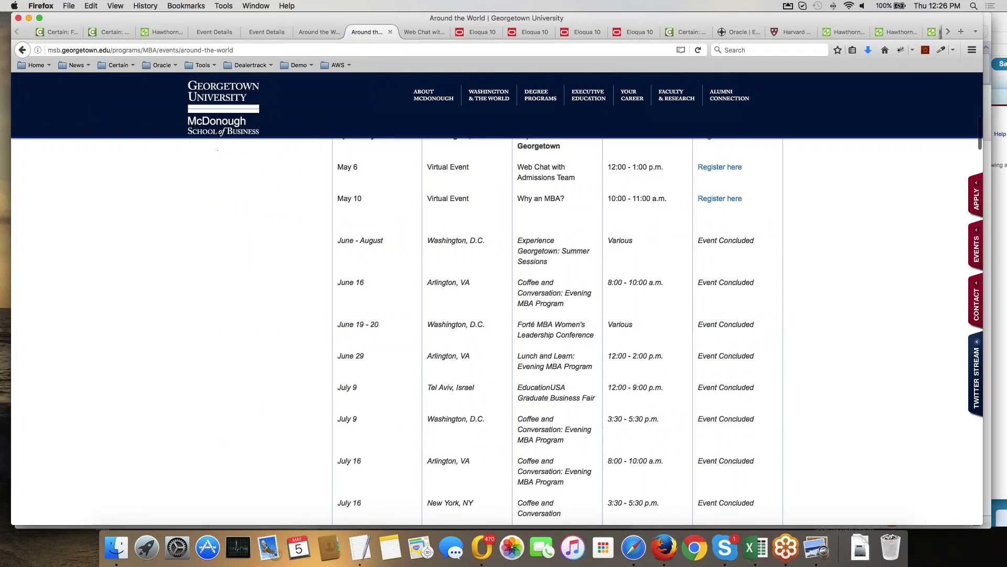
{"action": "scroll", "coordinate": [558, 330], "scroll_direction": "up", "scroll_amount": 3}
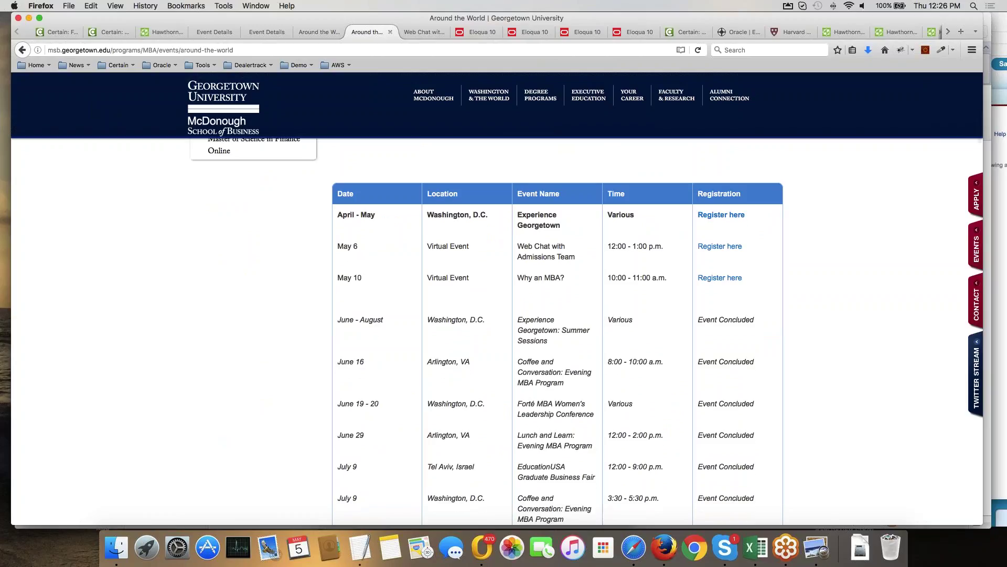
{"action": "scroll", "coordinate": [487, 330], "scroll_direction": "up", "scroll_amount": 2}
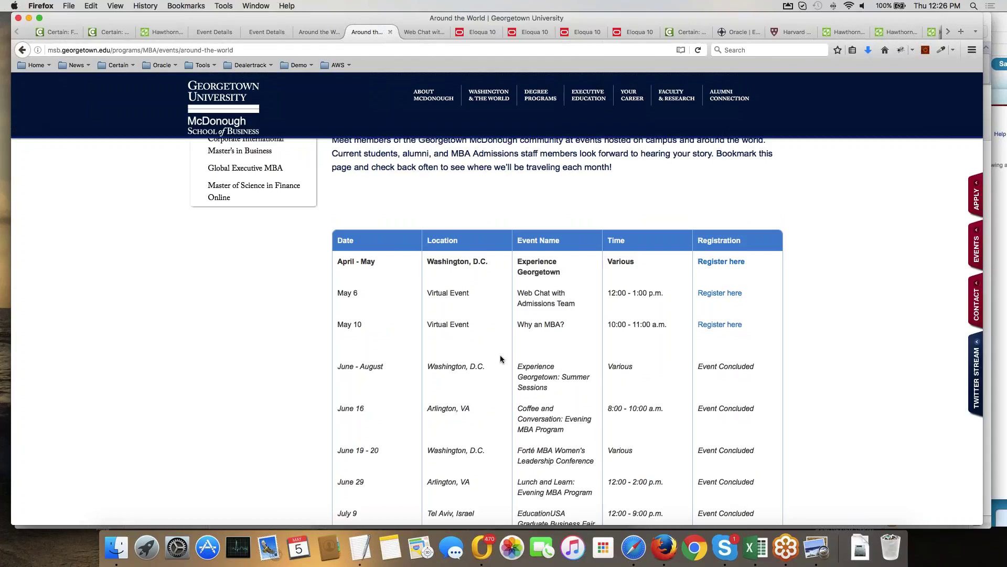
{"action": "left_click_drag", "start_coordinate": [384, 344], "coordinate": [401, 295]}
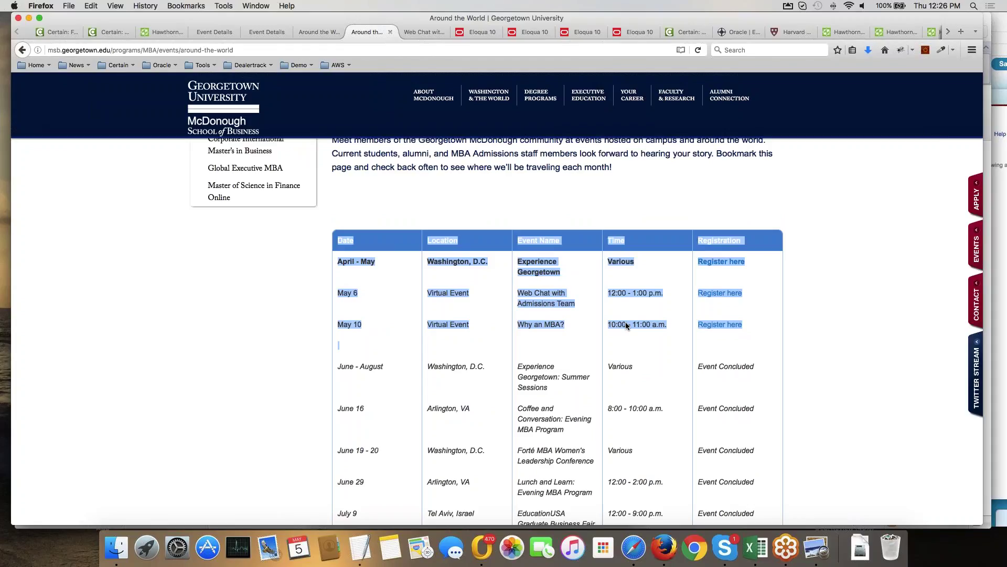
Show the Web Chat with Admissions Team registration form and open the Certain bookmarks folder.
{"action": "left_click", "coordinate": [433, 34]}
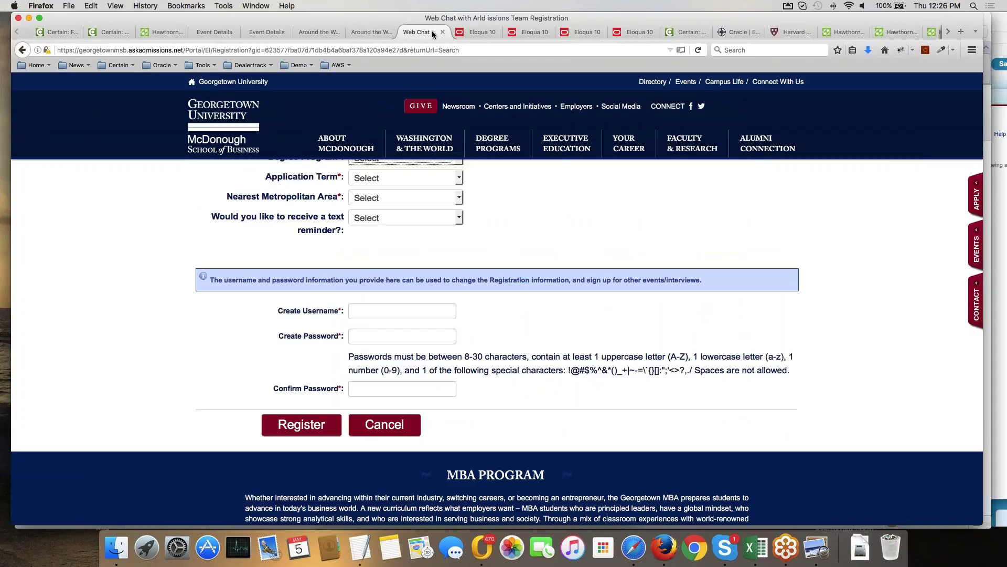
{"action": "left_click", "coordinate": [118, 65]}
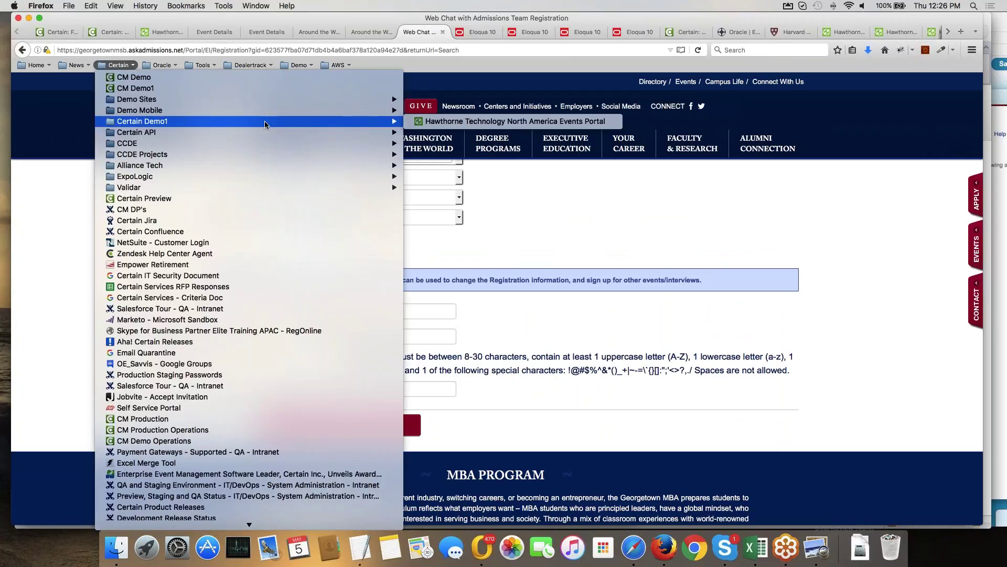
{"action": "mouse_move", "coordinate": [313, 99]}
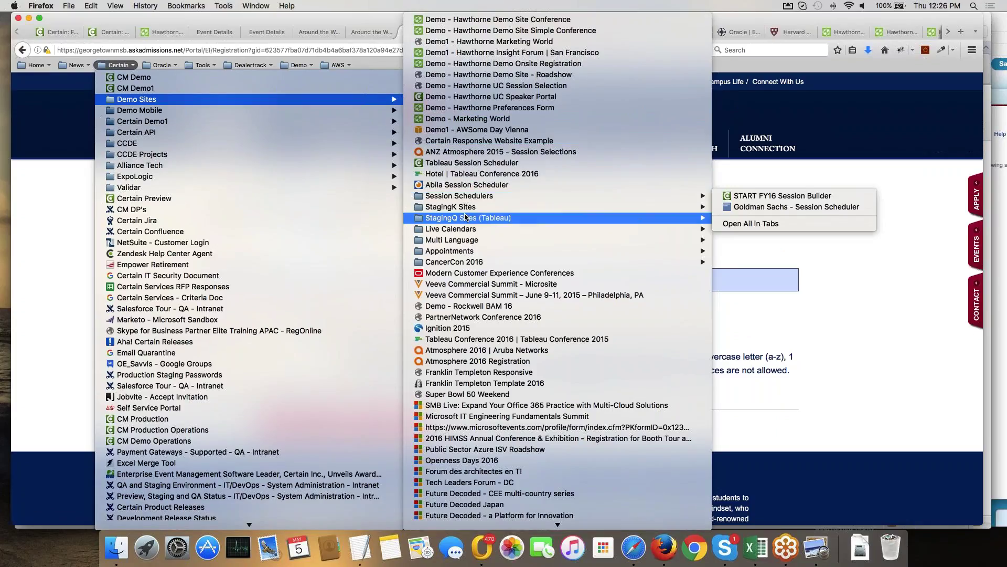
Open the NSLIJ - Certain Calendar demo site from Demo Sites, then reopen the Certain bookmarks.
{"action": "mouse_move", "coordinate": [498, 229]}
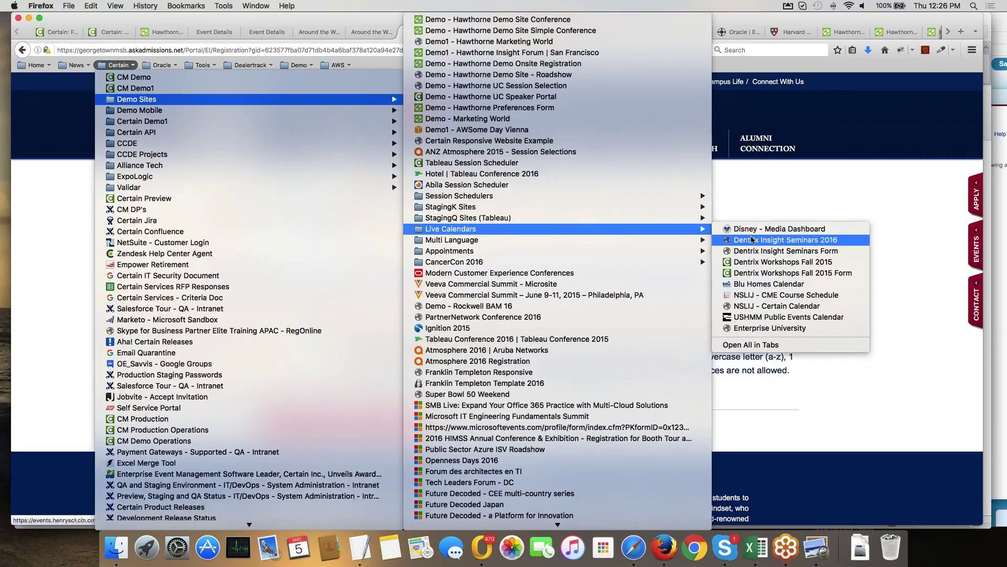
{"action": "left_click", "coordinate": [761, 306]}
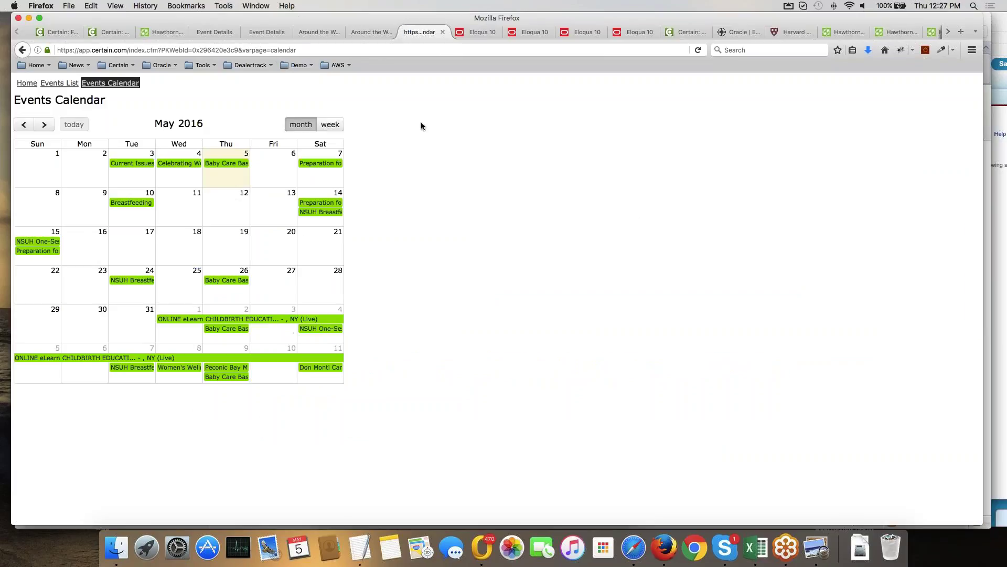
{"action": "left_click", "coordinate": [133, 69]}
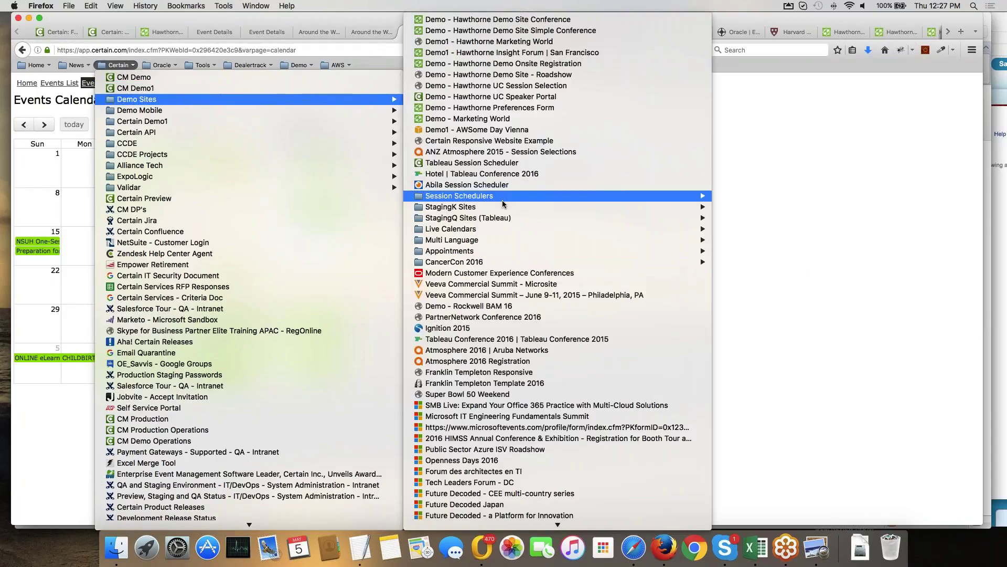
Open the USHMM Public Events Calendar, scroll its May 2016 events, and open the Gideon Frieder event.
{"action": "mouse_move", "coordinate": [620, 233]}
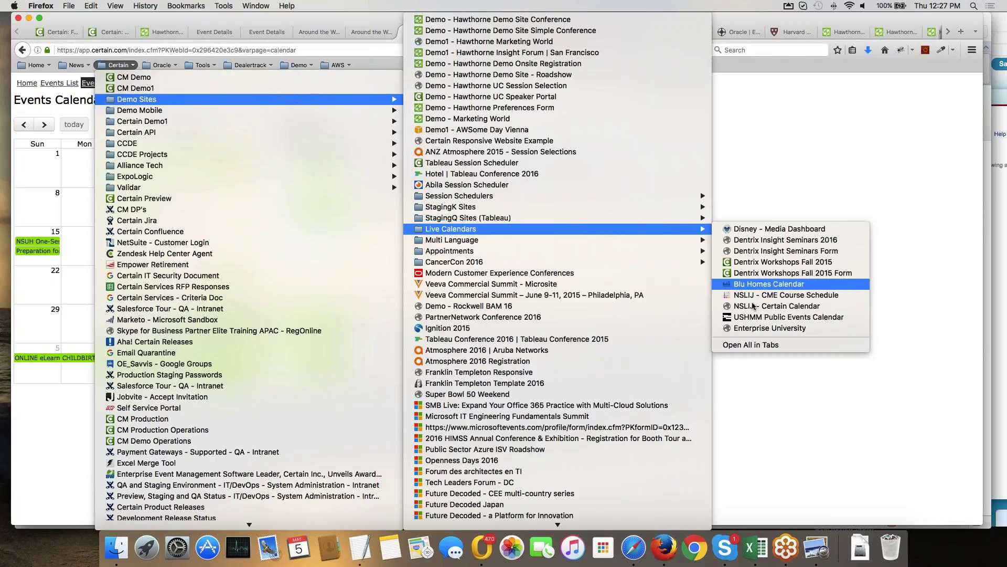
{"action": "left_click", "coordinate": [760, 317]}
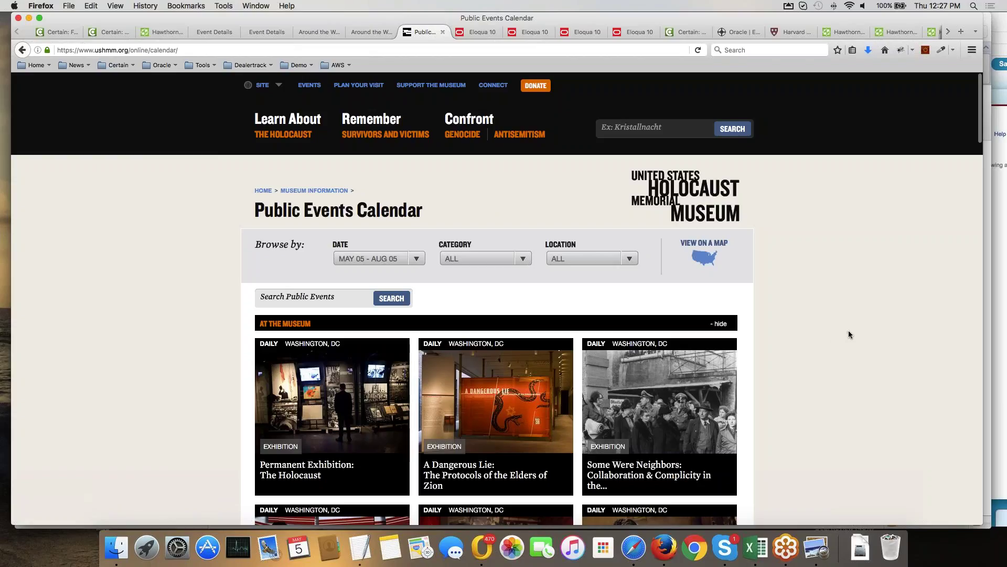
{"action": "scroll", "coordinate": [848, 334], "scroll_direction": "down", "scroll_amount": 5}
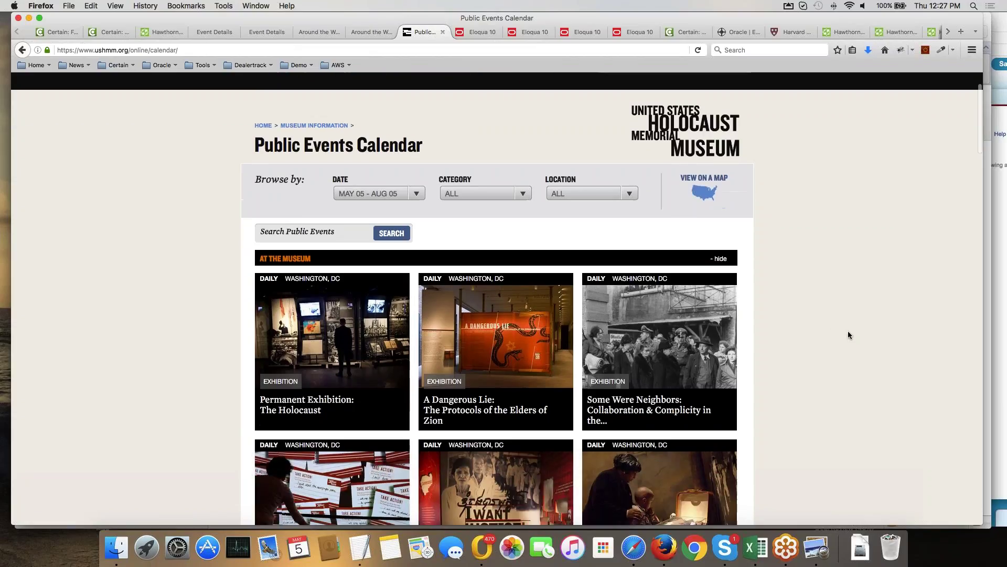
{"action": "scroll", "coordinate": [848, 334], "scroll_direction": "down", "scroll_amount": 2}
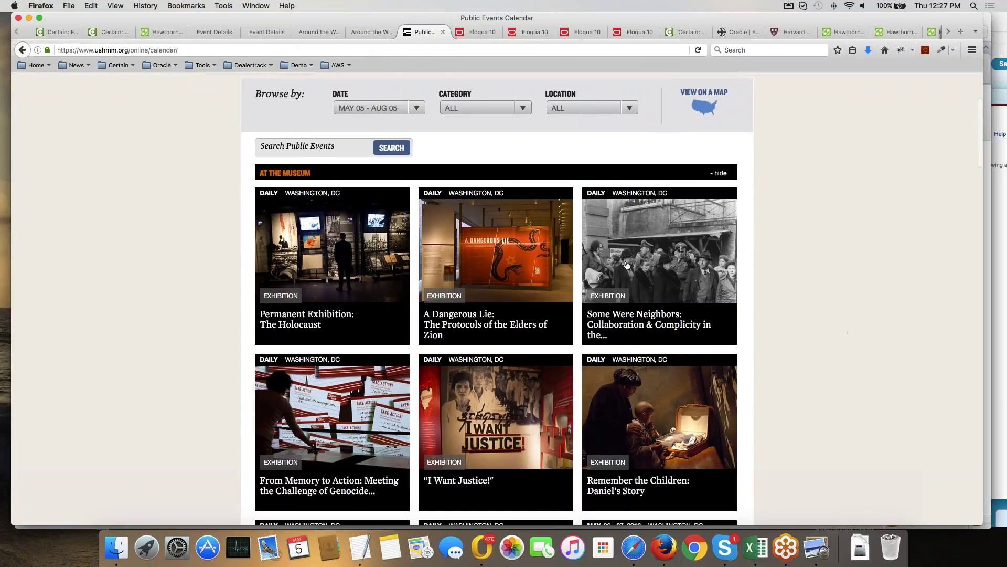
{"action": "scroll", "coordinate": [627, 265], "scroll_direction": "down", "scroll_amount": 15}
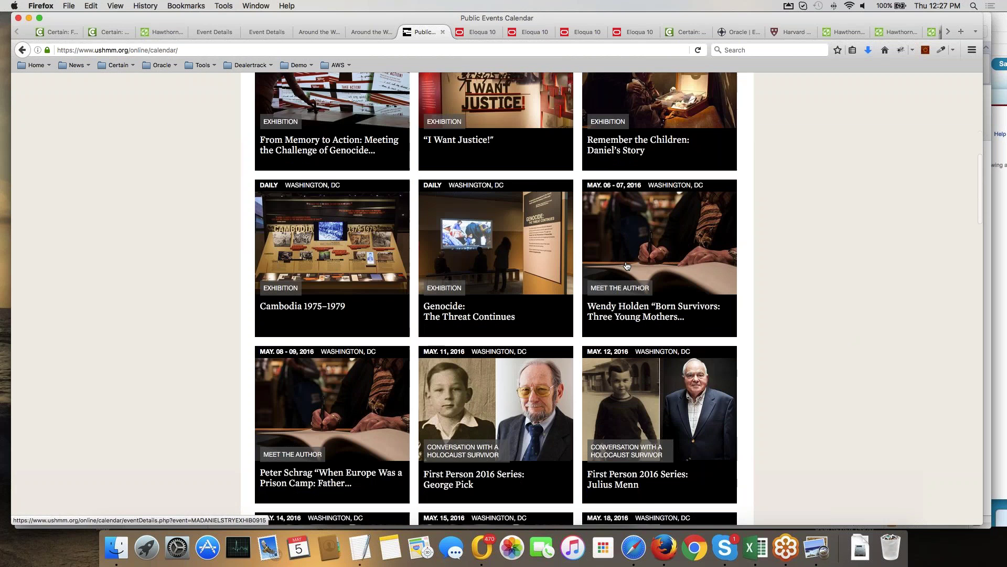
{"action": "scroll", "coordinate": [627, 265], "scroll_direction": "down", "scroll_amount": 7}
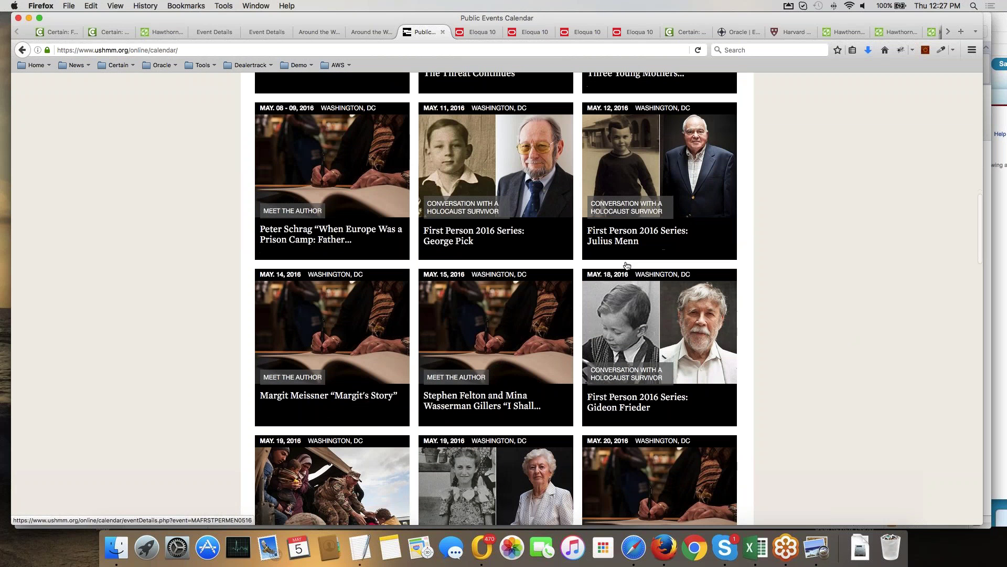
{"action": "scroll", "coordinate": [626, 265], "scroll_direction": "down", "scroll_amount": 2}
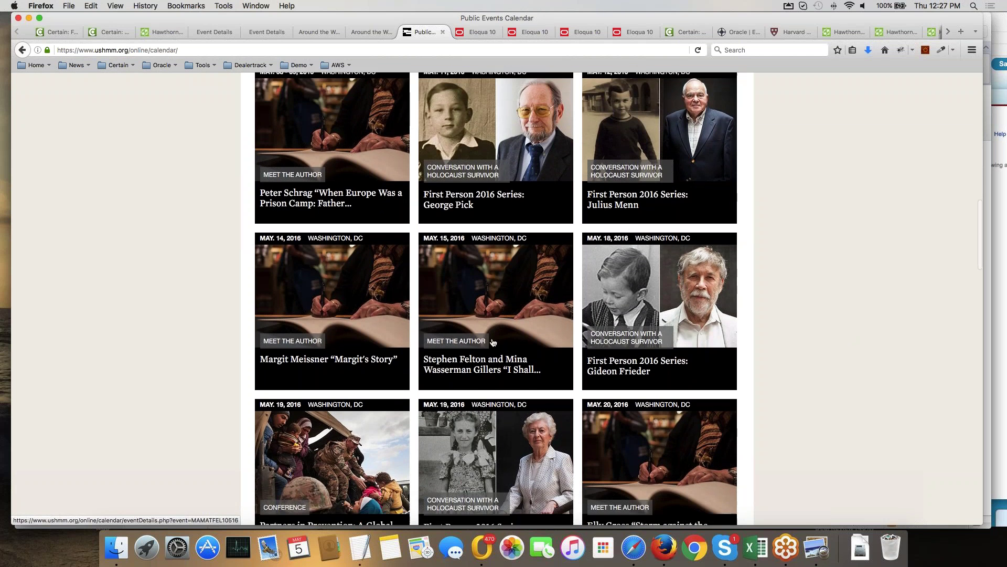
{"action": "left_click", "coordinate": [627, 338]}
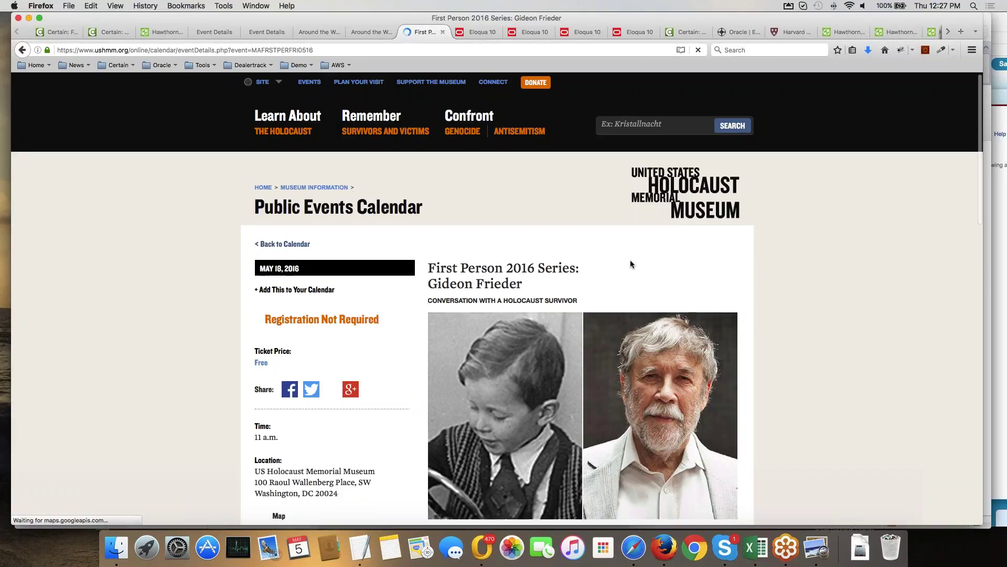
Scroll the Gideon Frieder event page down to its map and description, then back up.
{"action": "scroll", "coordinate": [631, 261], "scroll_direction": "down", "scroll_amount": 5}
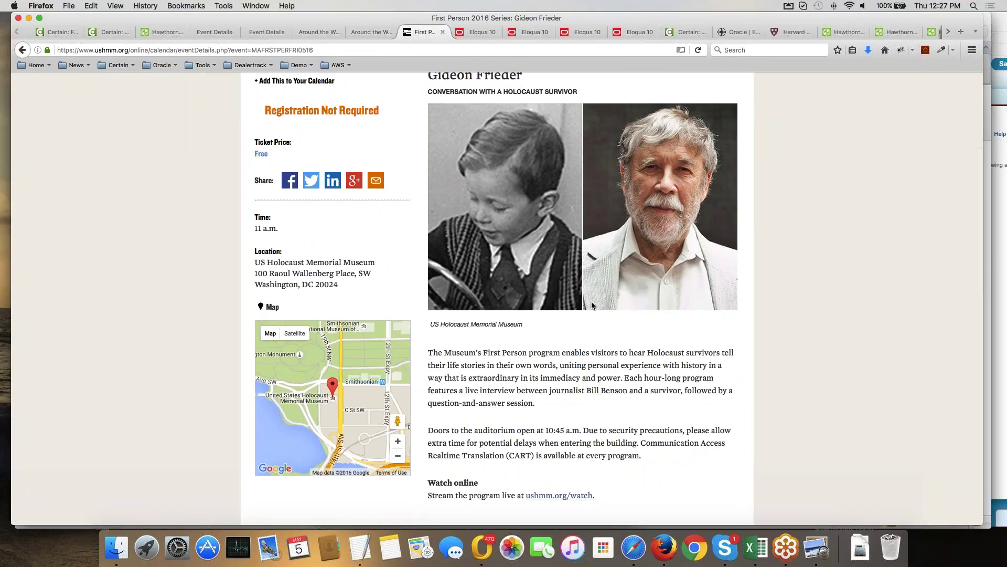
{"action": "scroll", "coordinate": [592, 305], "scroll_direction": "up", "scroll_amount": 5}
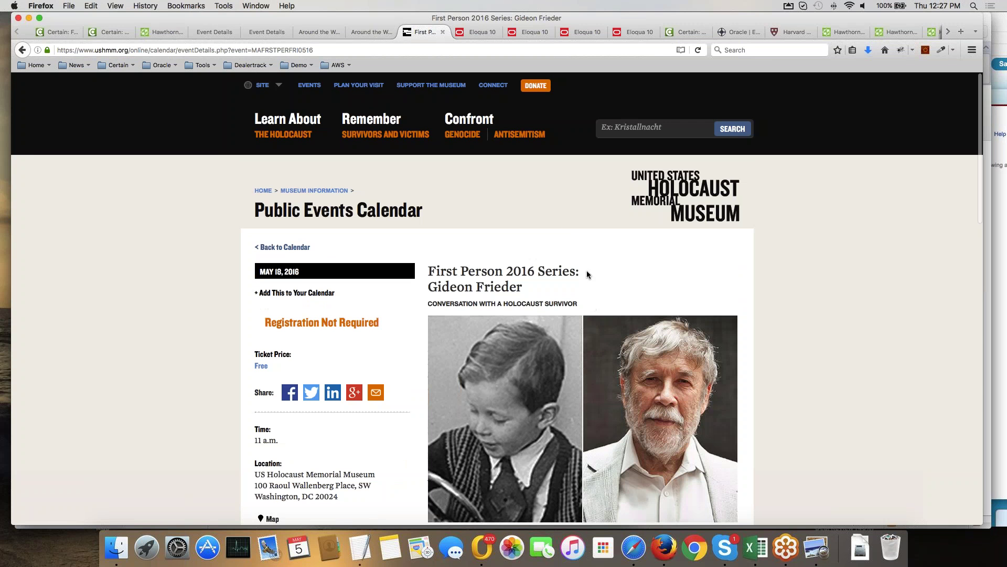
Review the Georgetown Around the World events table, then return to Certain's forms list and Eloqua connector.
{"action": "left_click", "coordinate": [361, 33]}
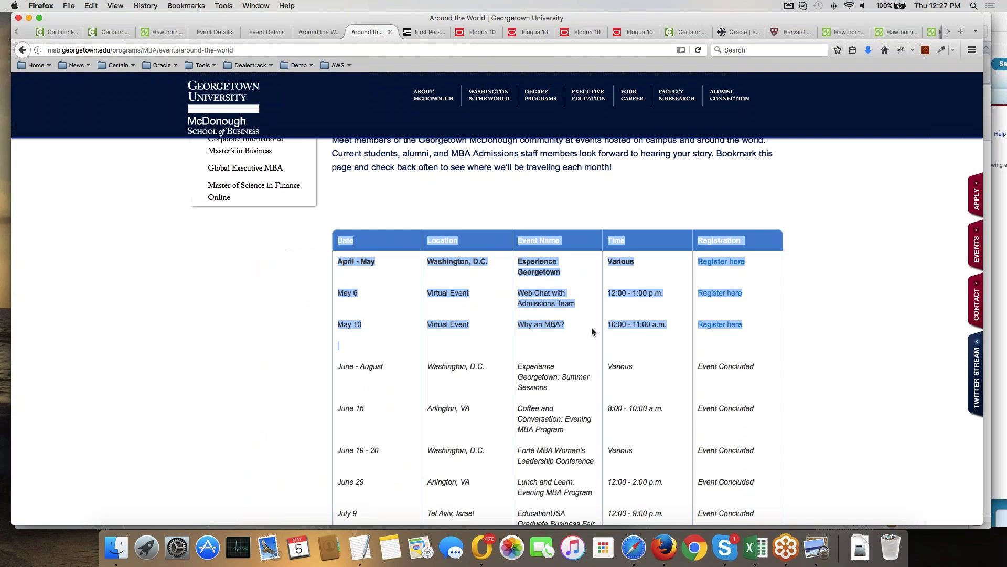
{"action": "left_click", "coordinate": [676, 278]}
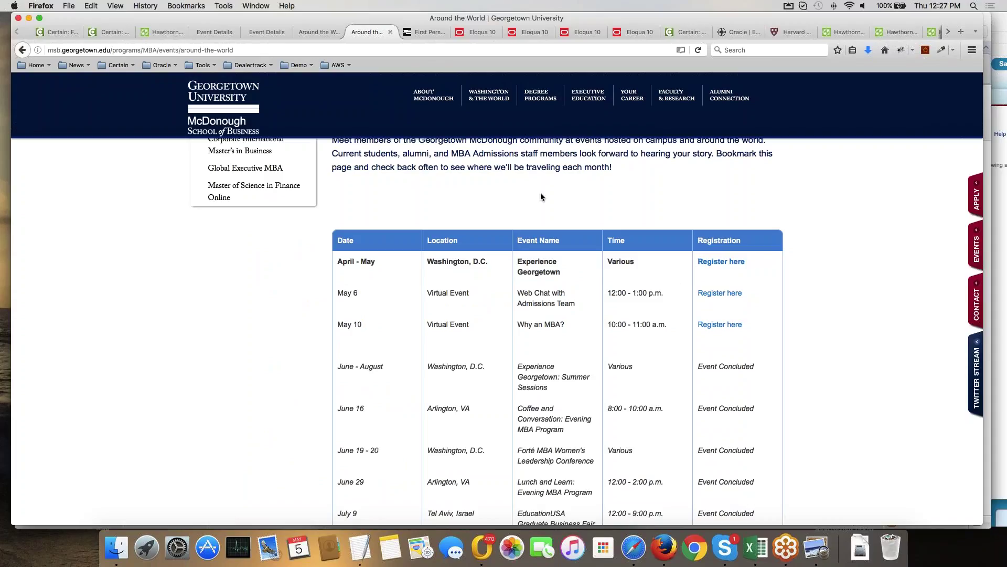
{"action": "scroll", "coordinate": [541, 197], "scroll_direction": "up", "scroll_amount": 5}
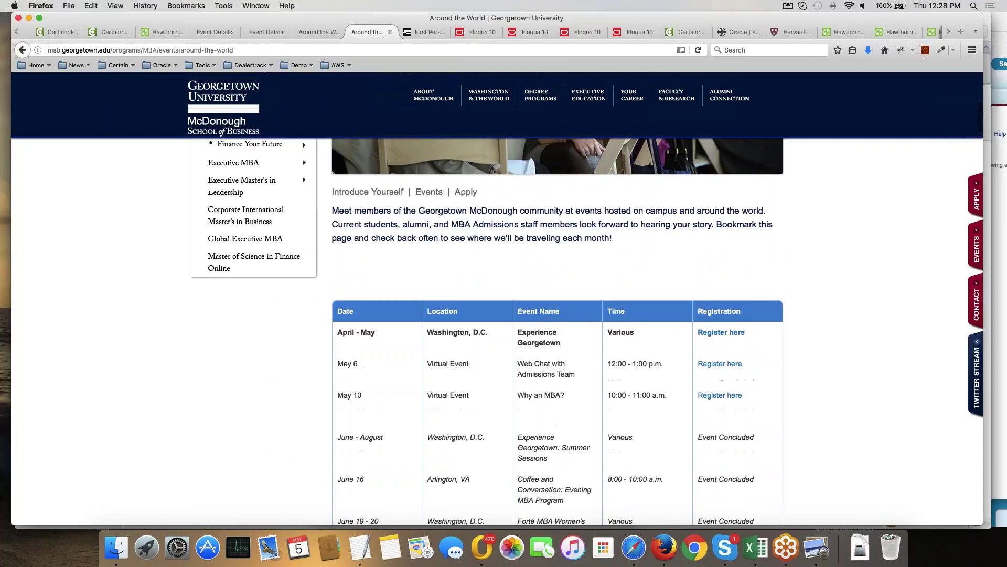
{"action": "scroll", "coordinate": [541, 252], "scroll_direction": "up", "scroll_amount": 1}
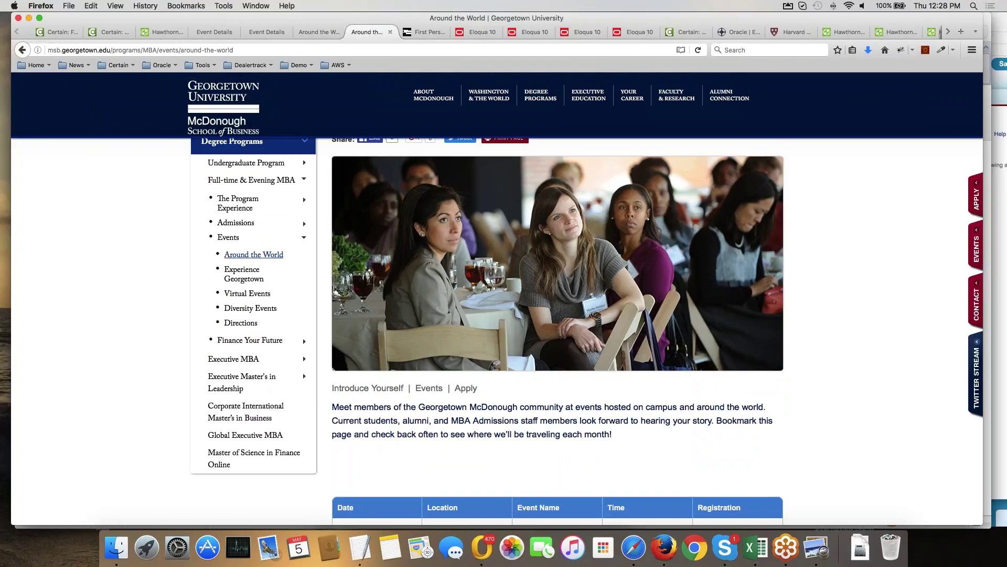
{"action": "left_click", "coordinate": [62, 34]}
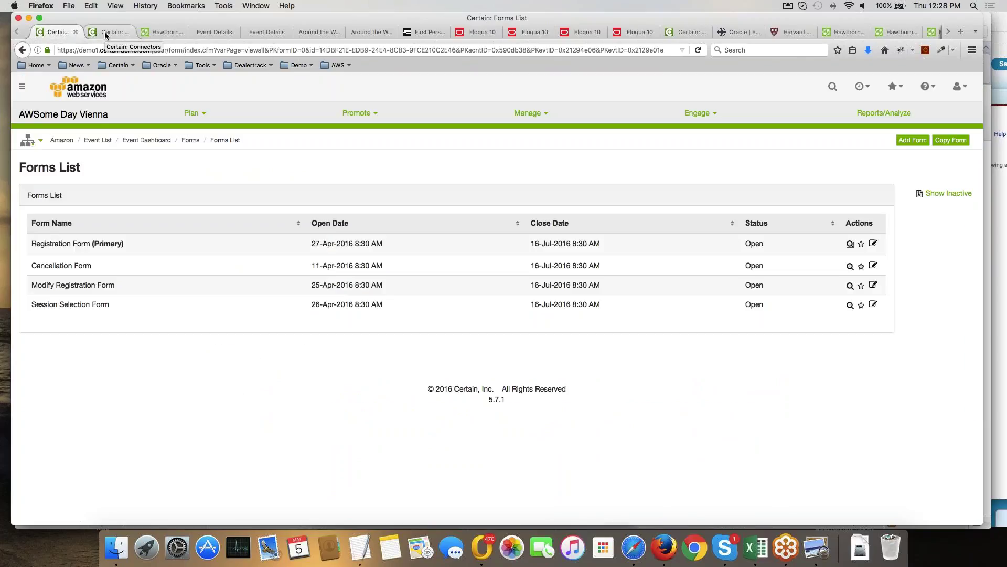
{"action": "left_click", "coordinate": [106, 34]}
Leave the Eloqua connector settings for the Certain home dashboard with its May 2016 events calendar.
{"action": "scroll", "coordinate": [282, 187], "scroll_direction": "up", "scroll_amount": 5}
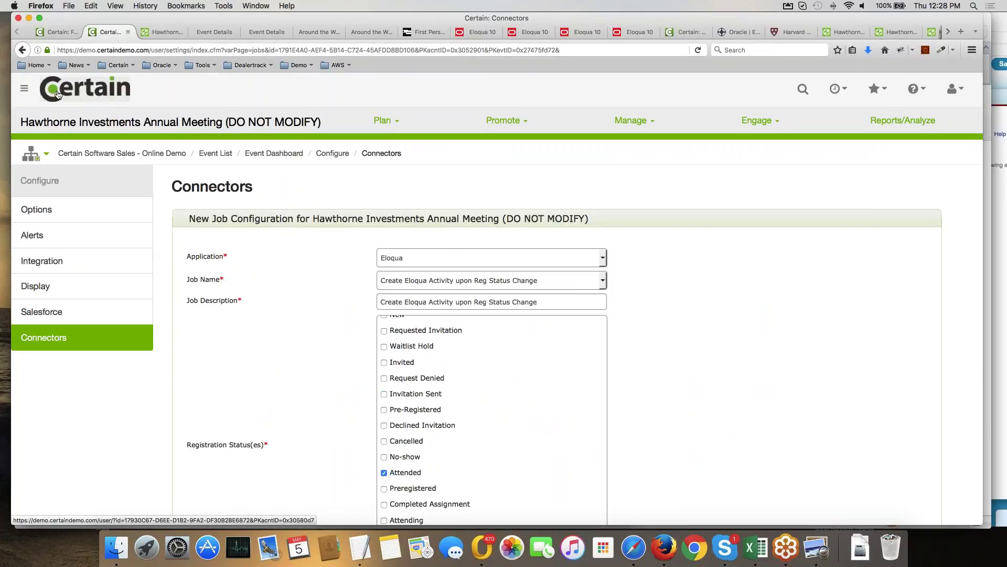
{"action": "left_click", "coordinate": [60, 93]}
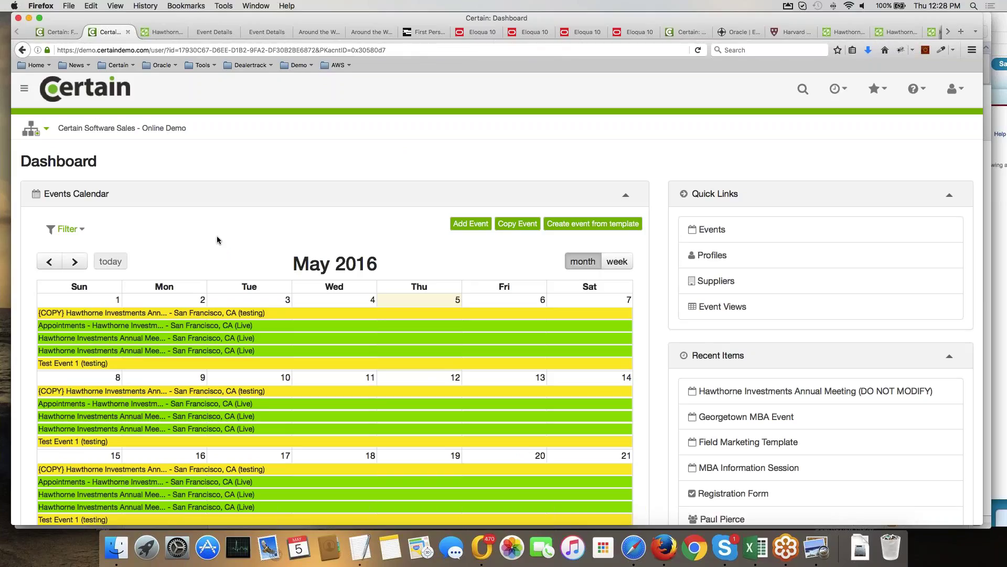
Advance the events calendar to June 2016, preview event details, and open the Event List.
{"action": "scroll", "coordinate": [216, 235], "scroll_direction": "down", "scroll_amount": 3}
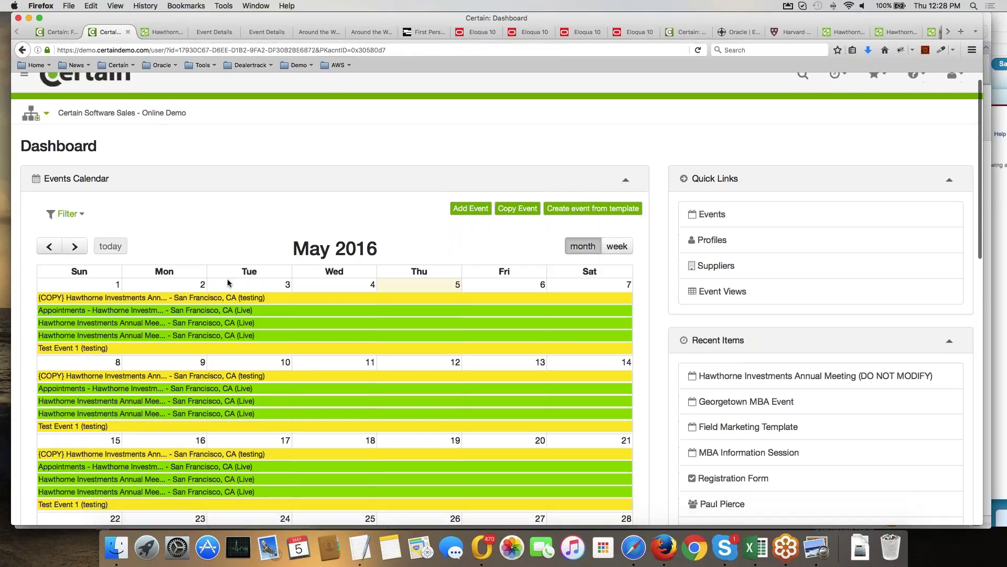
{"action": "mouse_move", "coordinate": [228, 286]}
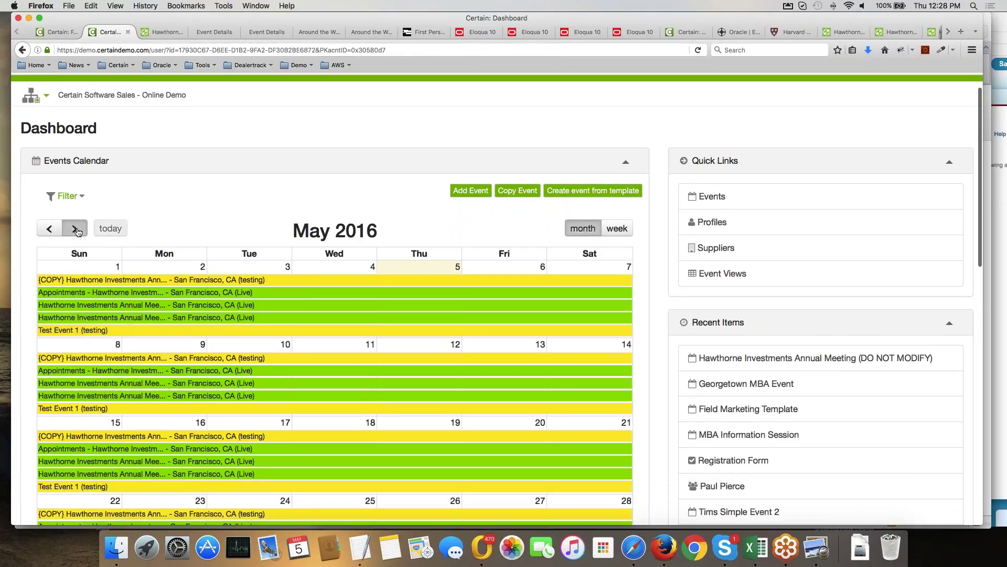
{"action": "left_click", "coordinate": [75, 228]}
{"action": "mouse_move", "coordinate": [320, 303]}
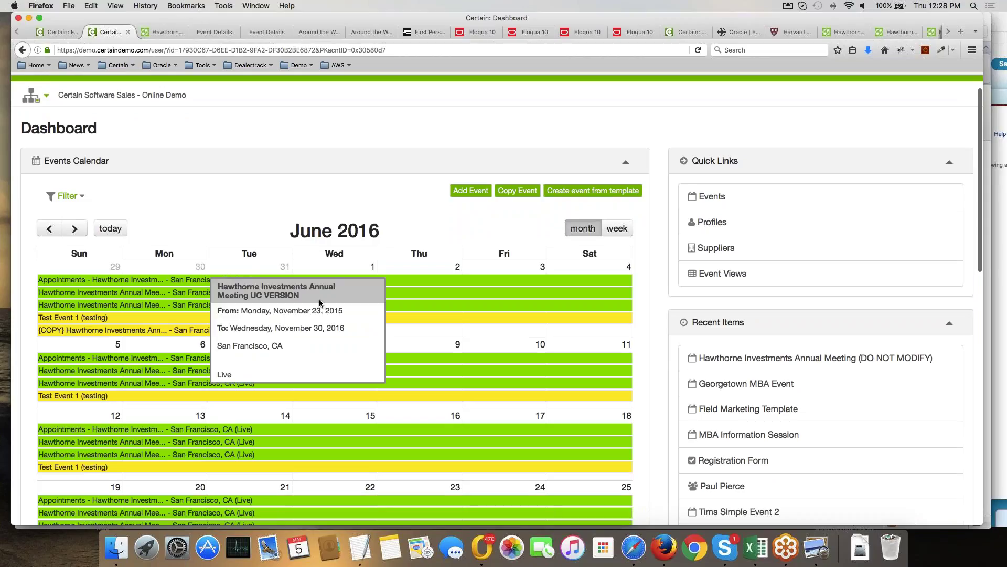
{"action": "mouse_move", "coordinate": [164, 322]}
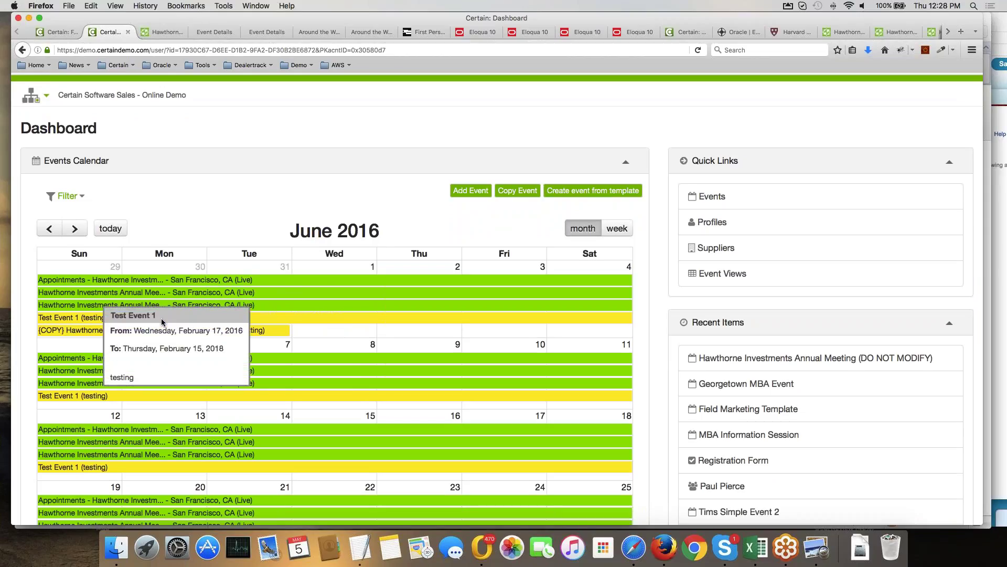
{"action": "scroll", "coordinate": [136, 161], "scroll_direction": "up", "scroll_amount": 1}
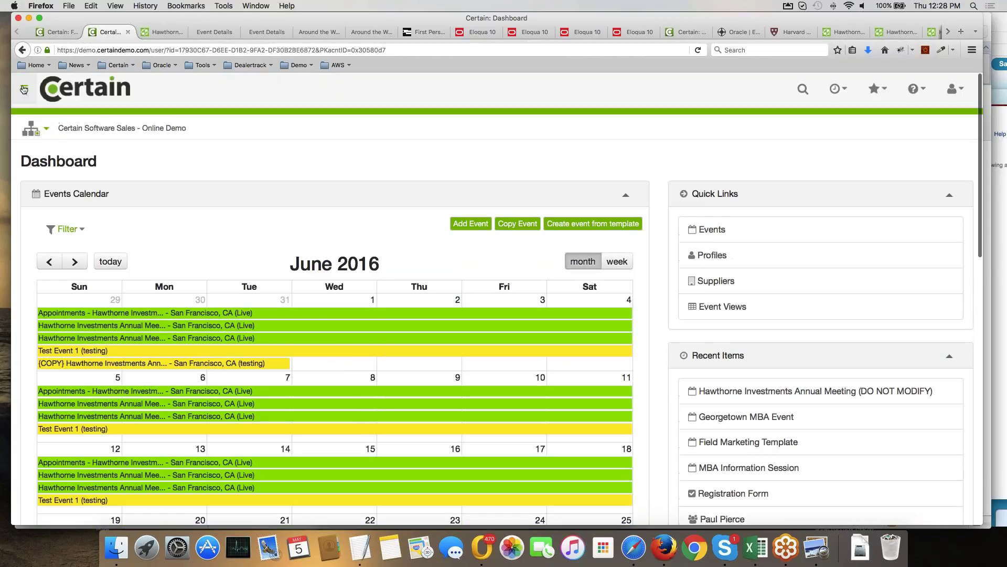
{"action": "left_click", "coordinate": [26, 91]}
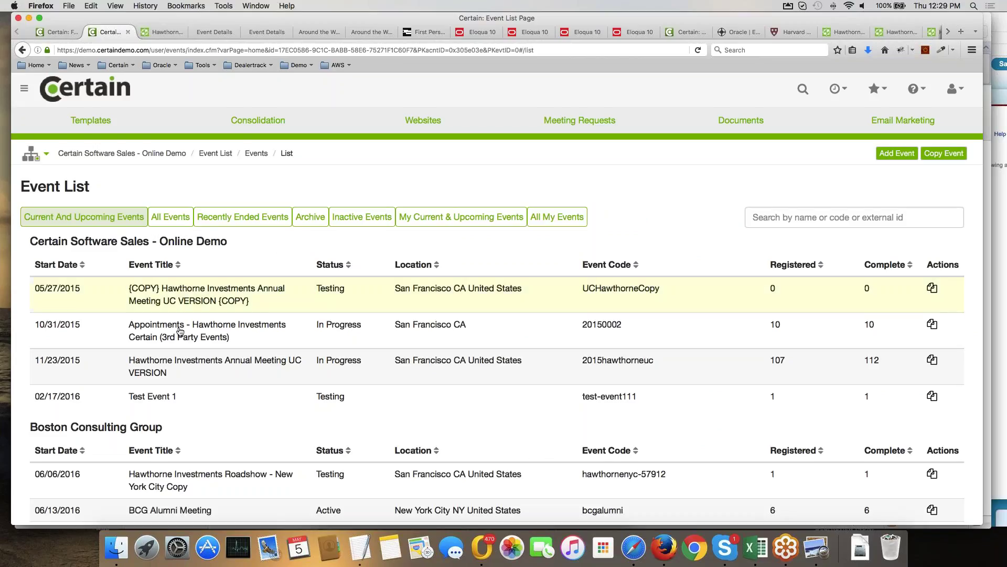
Browse the Event List, then open the Quick Search for Registrations form.
{"action": "scroll", "coordinate": [189, 332], "scroll_direction": "down", "scroll_amount": 1}
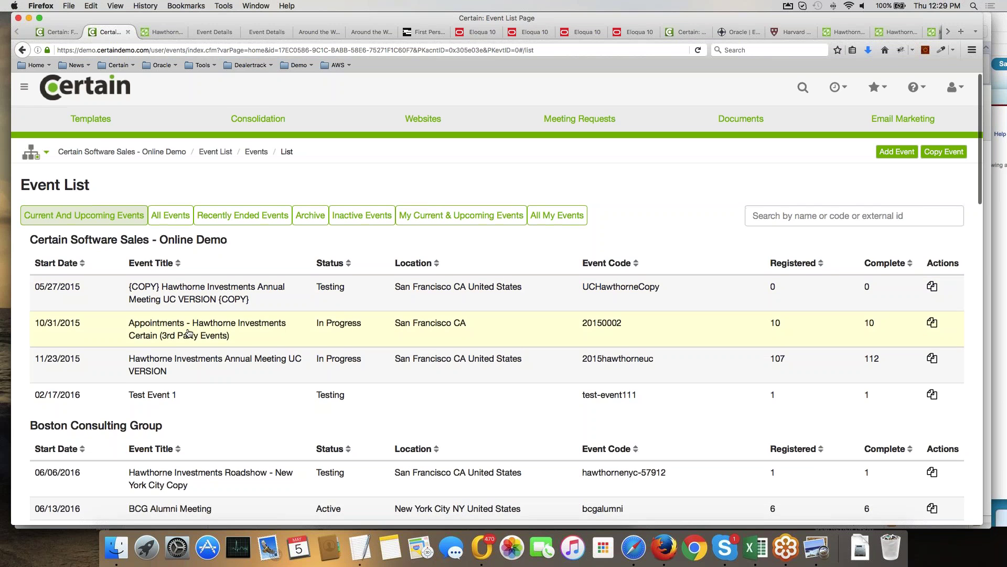
{"action": "scroll", "coordinate": [189, 332], "scroll_direction": "down", "scroll_amount": 5}
{"action": "scroll", "coordinate": [157, 286], "scroll_direction": "down", "scroll_amount": 4}
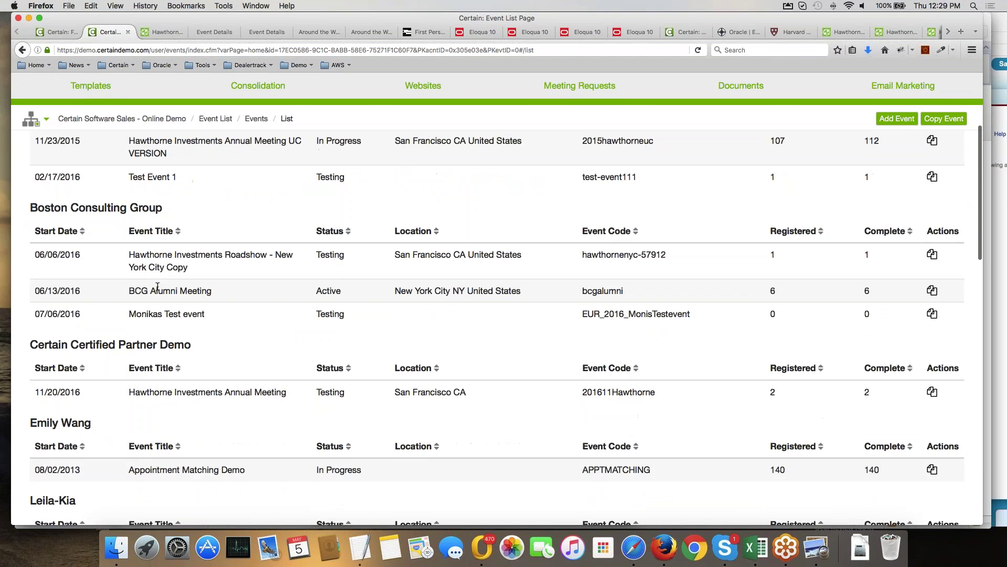
{"action": "scroll", "coordinate": [271, 391], "scroll_direction": "up", "scroll_amount": 10}
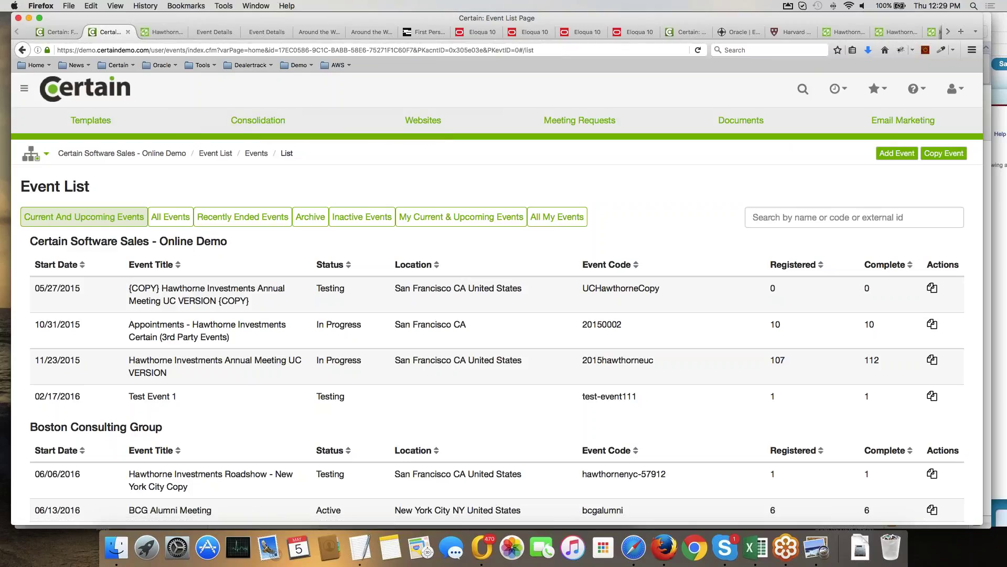
{"action": "left_click", "coordinate": [805, 92]}
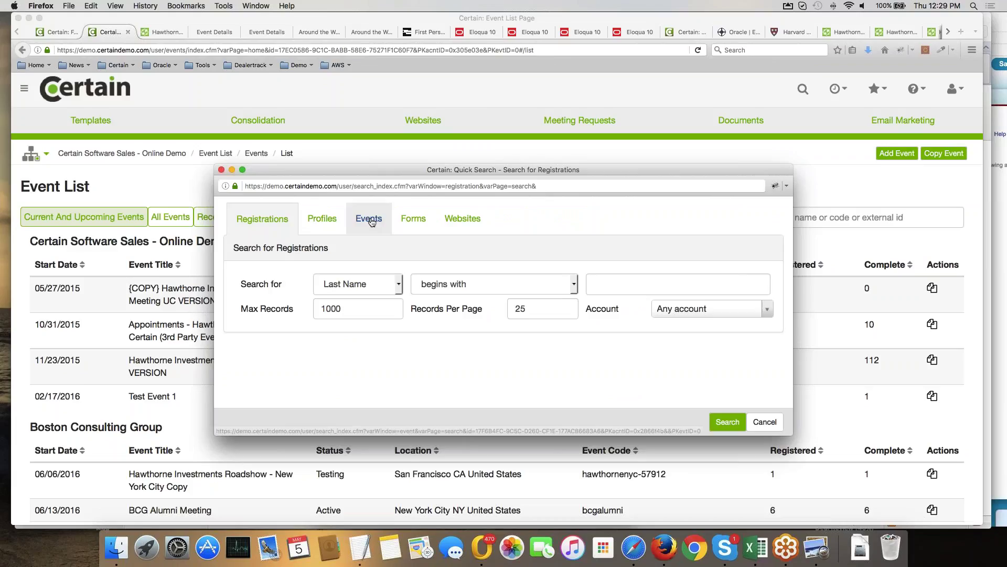
Search events whose name contains 'georgetown', finding the single match Georgetown MBA Event.
{"action": "left_click", "coordinate": [371, 220]}
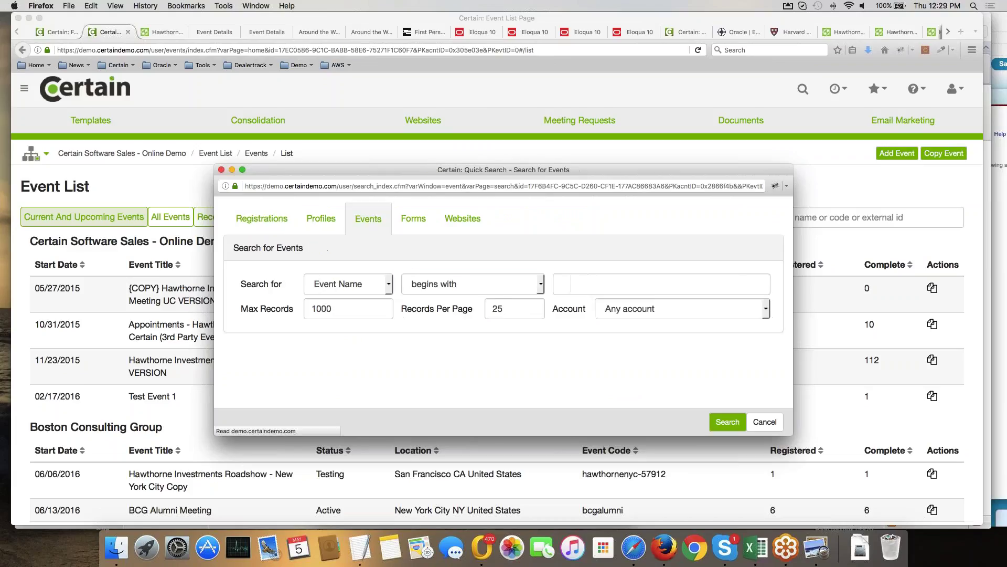
{"action": "type", "text": "georgetown"}
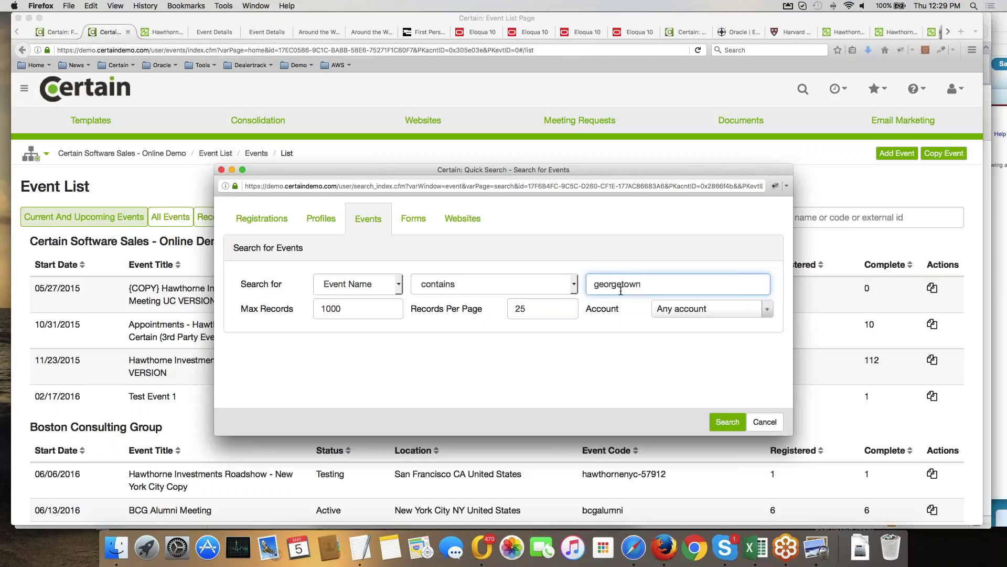
{"action": "key", "text": "Return"}
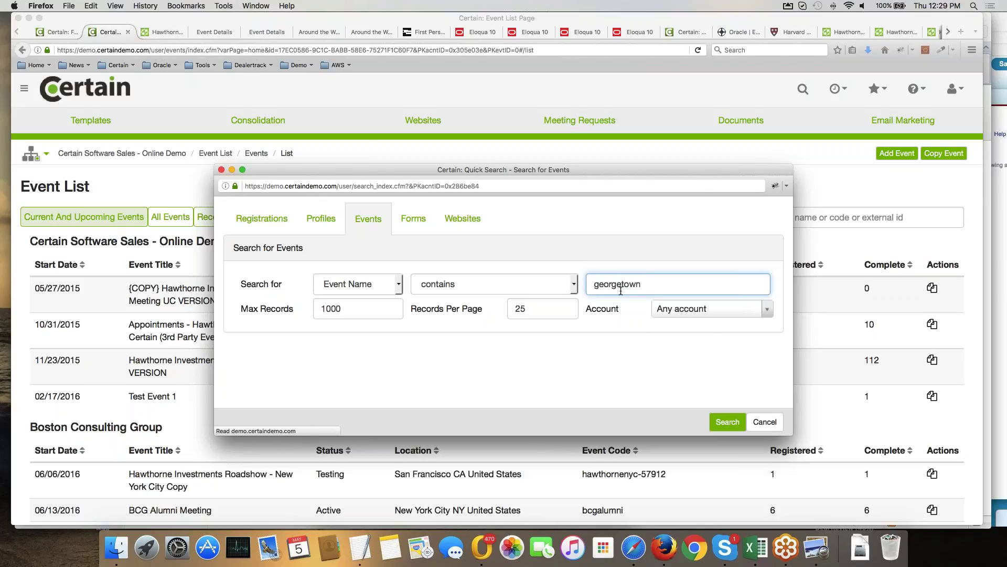
{"action": "scroll", "coordinate": [567, 341], "scroll_direction": "down", "scroll_amount": 2}
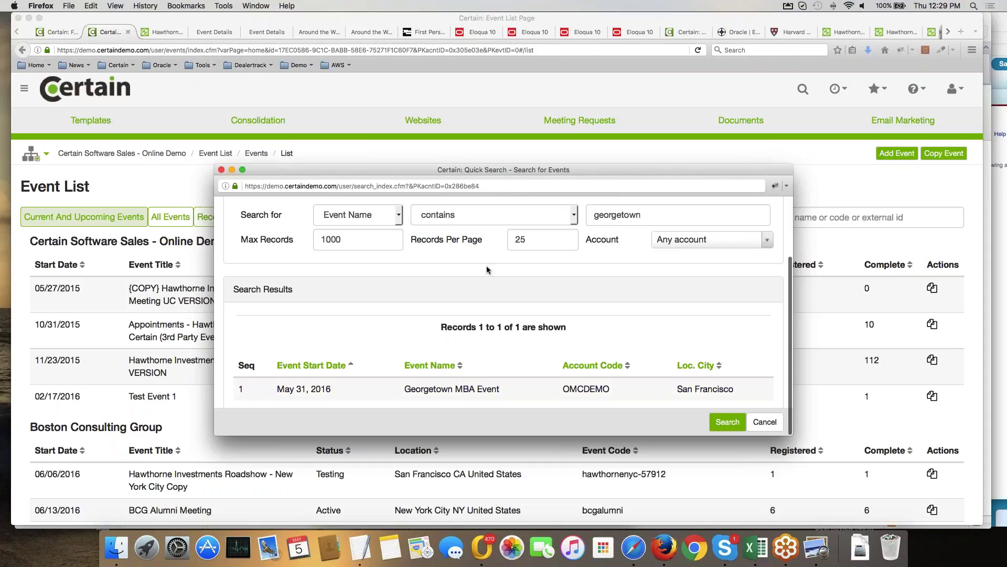
{"action": "scroll", "coordinate": [486, 265], "scroll_direction": "up", "scroll_amount": 3}
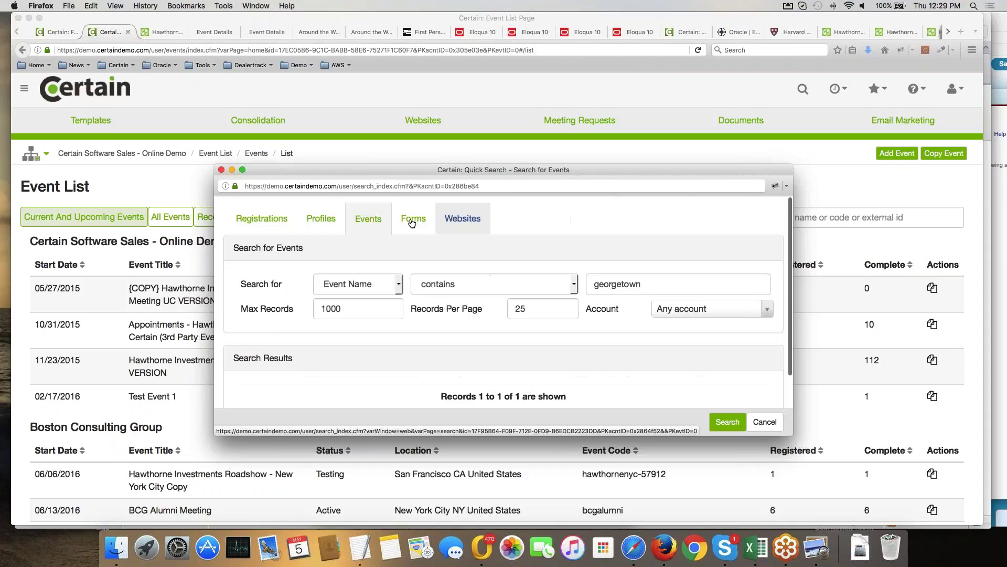
{"action": "left_click", "coordinate": [338, 225]}
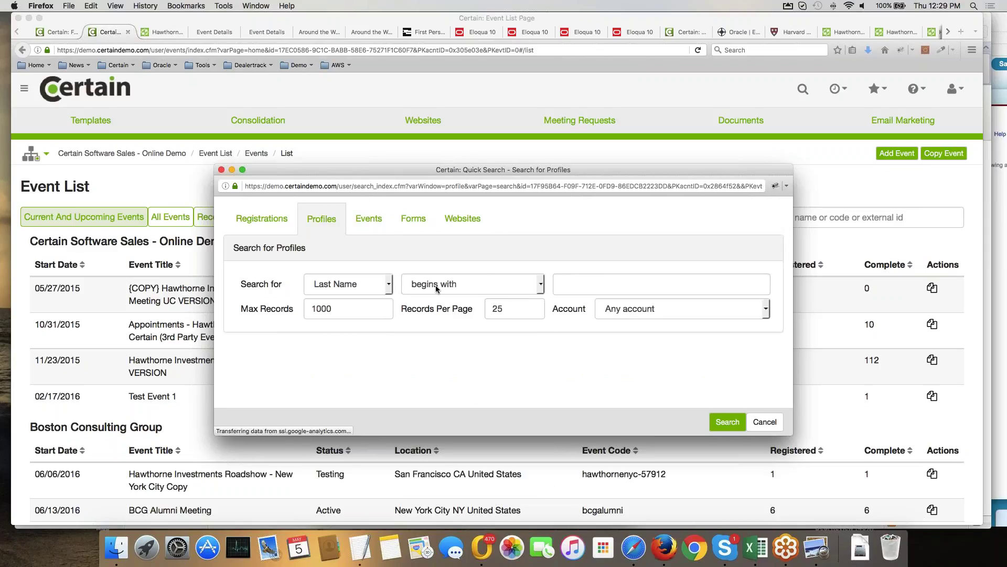
Run a profile search where last name 'is equal to' the contact's surname.
{"action": "left_click", "coordinate": [480, 285]}
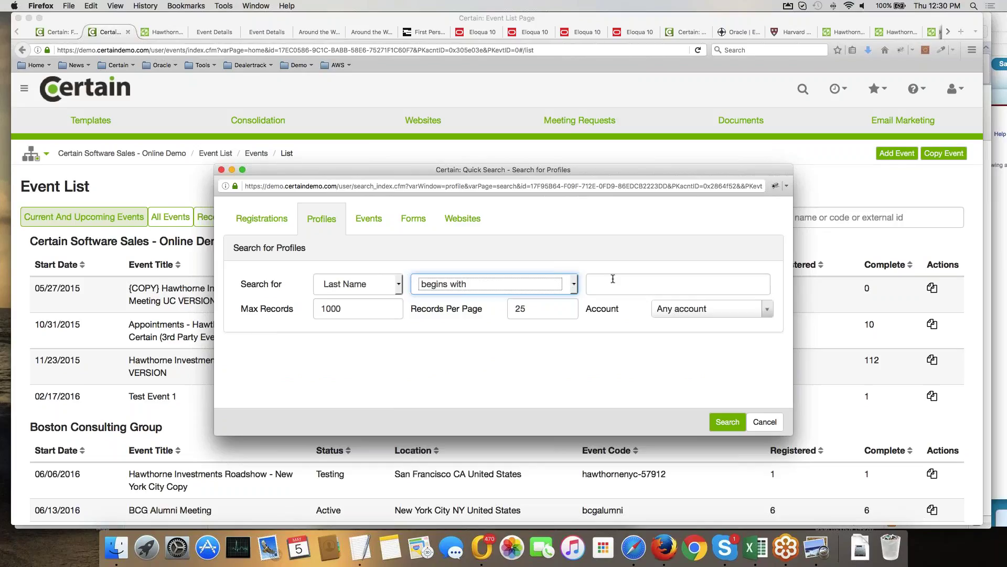
{"action": "left_click", "coordinate": [512, 284]}
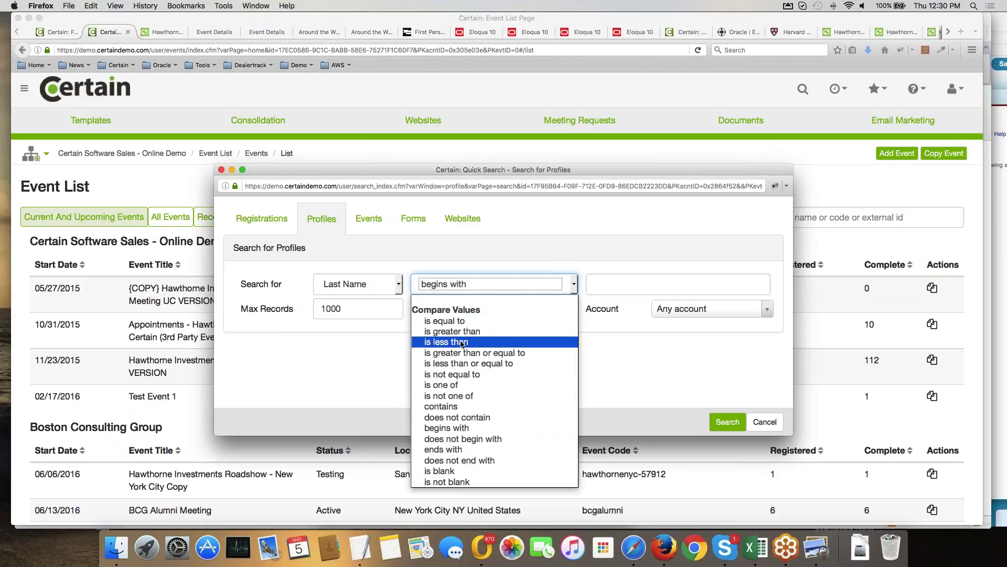
{"action": "left_click", "coordinate": [446, 320]}
{"action": "left_click", "coordinate": [608, 281]}
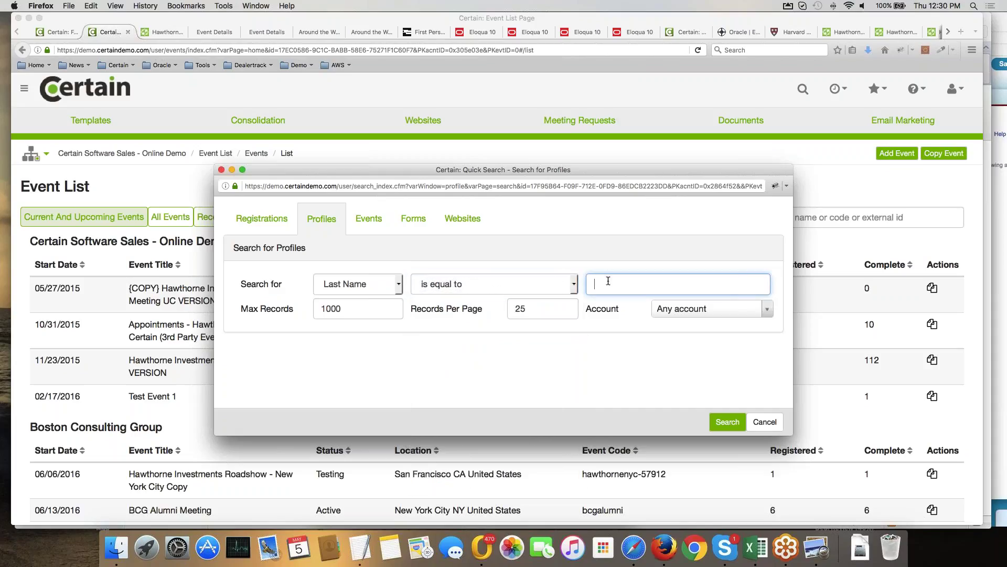
{"action": "type", "text": "robbins"}
{"action": "left_click", "coordinate": [727, 422]}
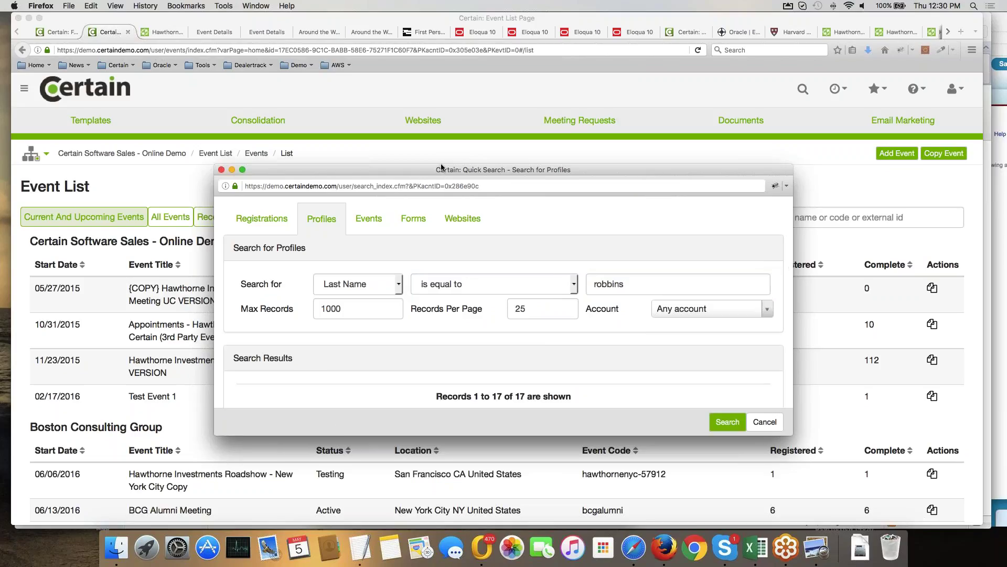
Enlarge the Quick Search window, scroll the 17 results, and open one matching profile.
{"action": "left_click_drag", "start_coordinate": [441, 168], "coordinate": [407, 103]}
{"action": "left_click_drag", "start_coordinate": [759, 369], "coordinate": [875, 555]}
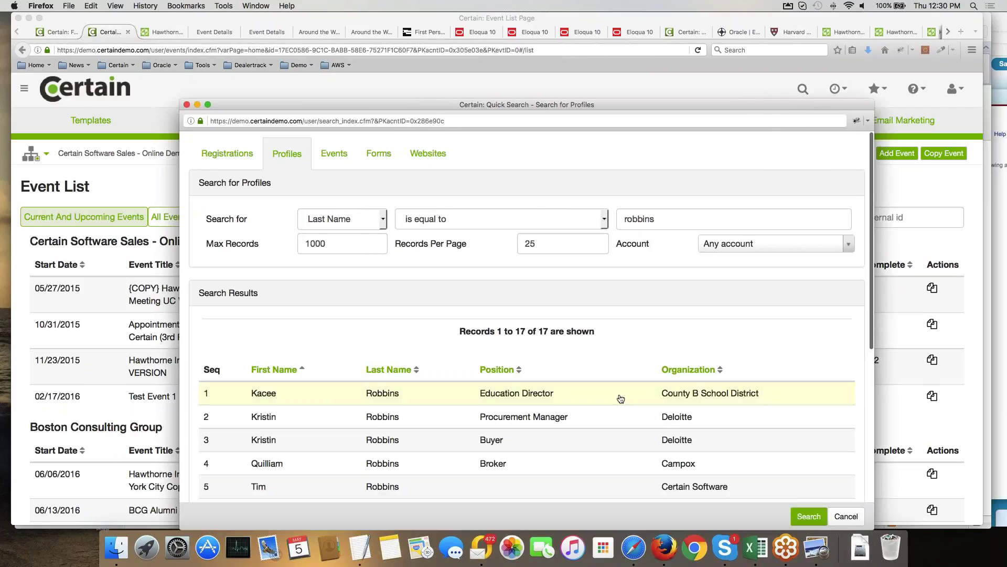
{"action": "scroll", "coordinate": [620, 399], "scroll_direction": "down", "scroll_amount": 1}
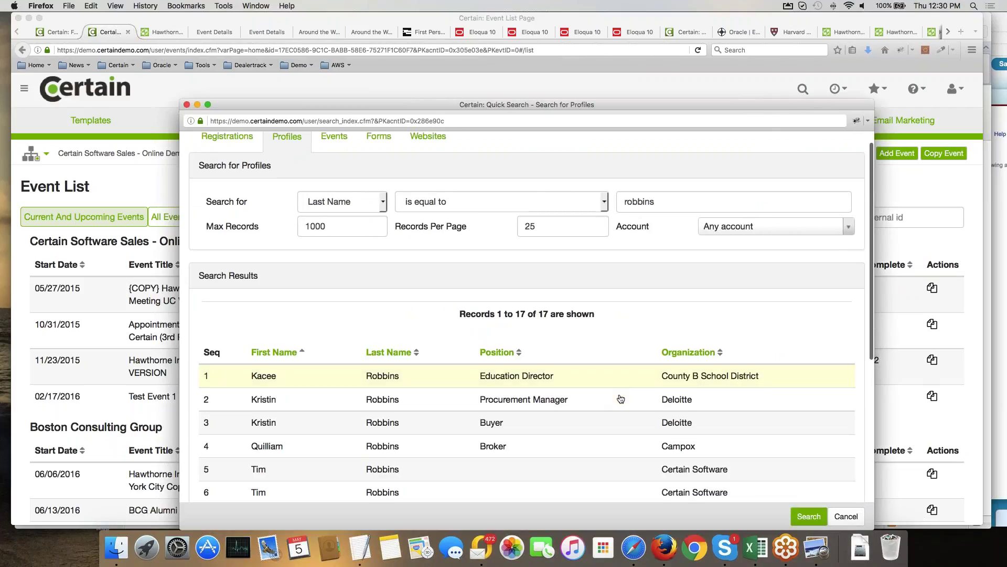
{"action": "scroll", "coordinate": [621, 399], "scroll_direction": "down", "scroll_amount": 10}
{"action": "left_click", "coordinate": [391, 441]}
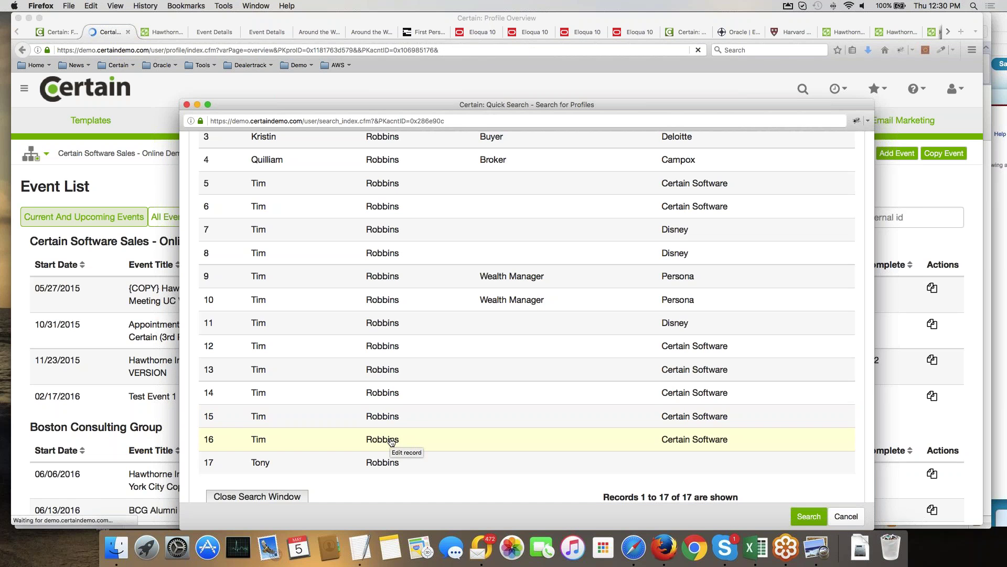
Bring the profile overview forward and scroll to its Import Test Event registration and history.
{"action": "left_click", "coordinate": [129, 402]}
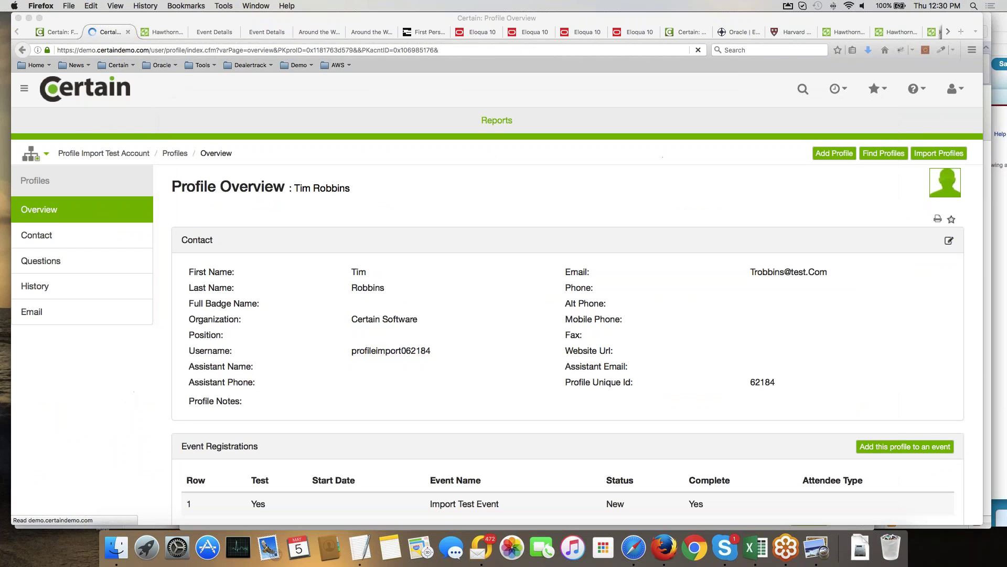
{"action": "scroll", "coordinate": [425, 370], "scroll_direction": "down", "scroll_amount": 5}
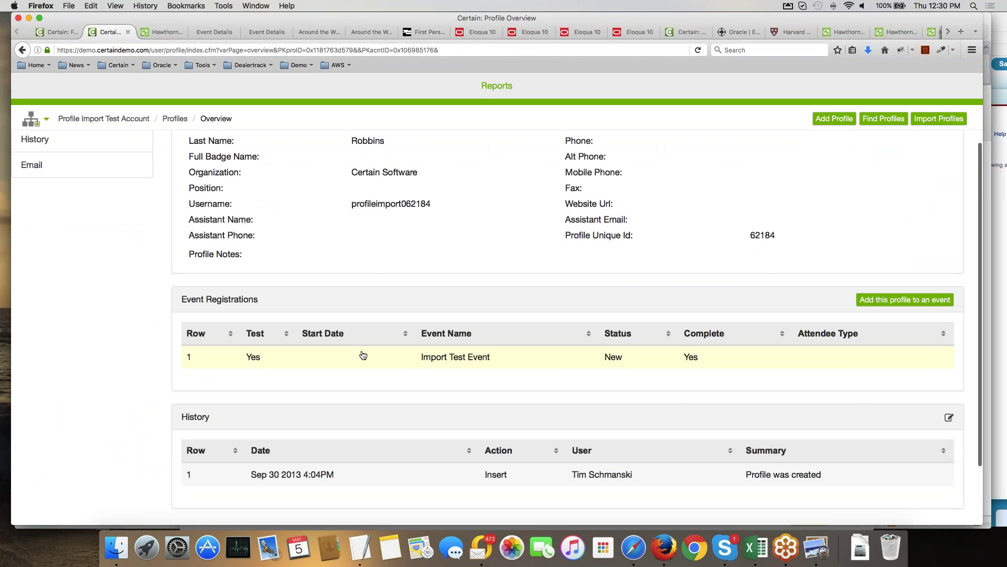
{"action": "left_click_drag", "start_coordinate": [261, 299], "coordinate": [182, 299]}
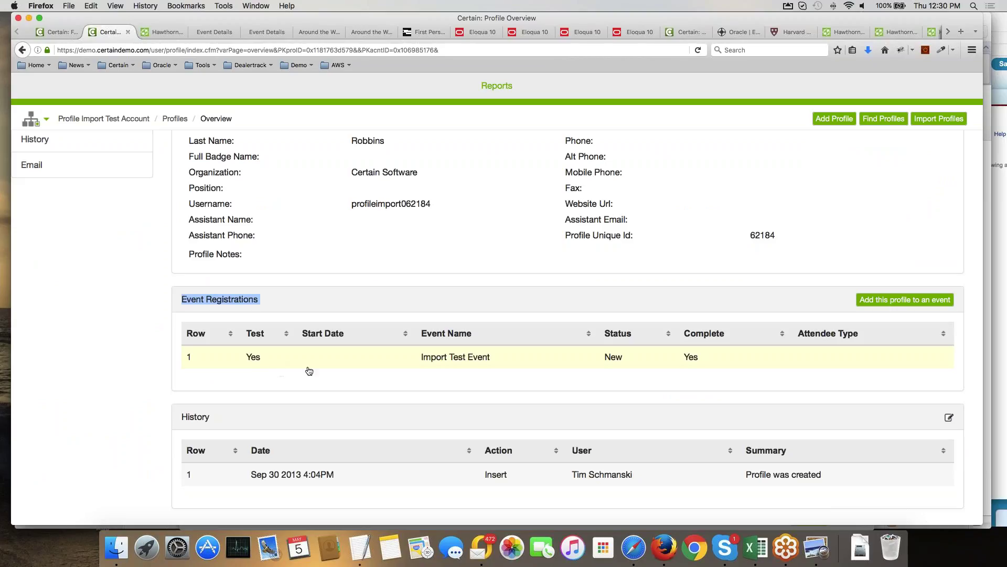
{"action": "left_click", "coordinate": [871, 303]}
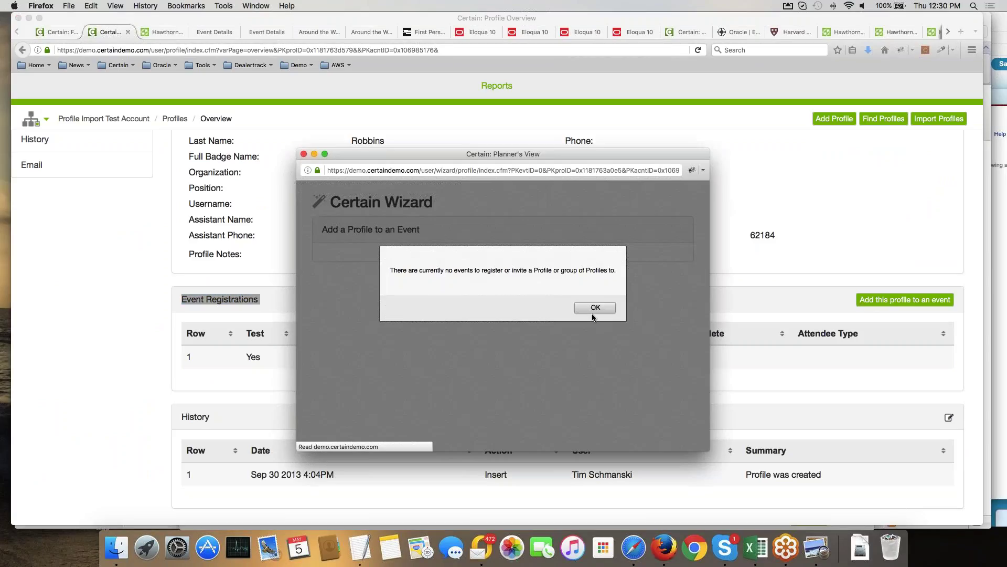
{"action": "left_click", "coordinate": [591, 309]}
{"action": "left_click", "coordinate": [556, 344]}
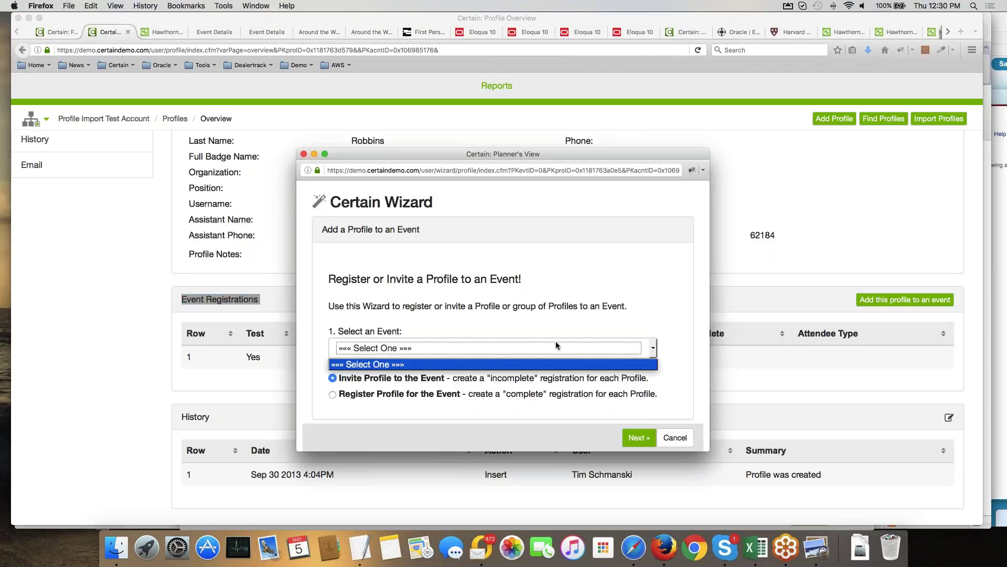
{"action": "left_click", "coordinate": [539, 348]}
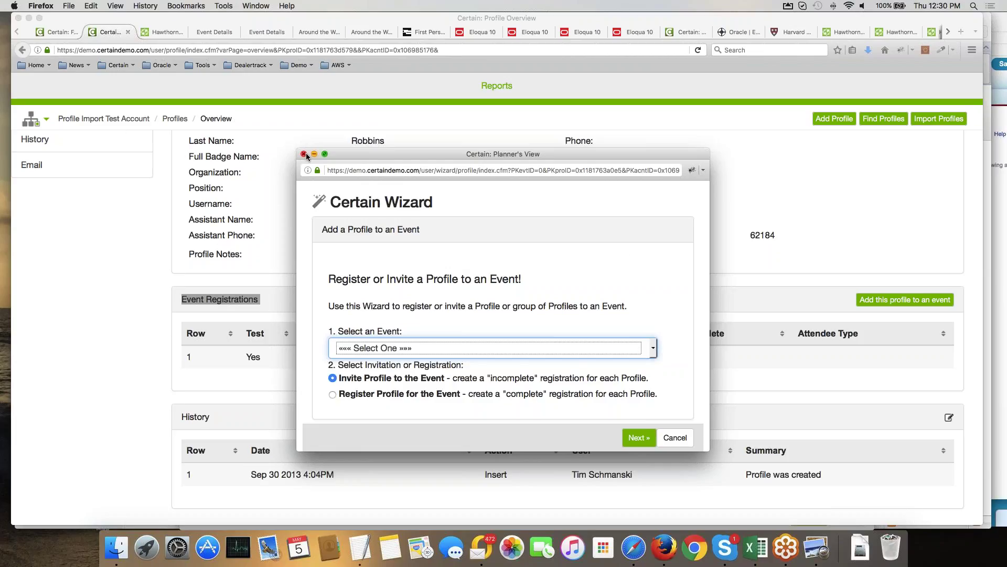
{"action": "left_click", "coordinate": [44, 122]}
{"action": "left_click", "coordinate": [44, 122]}
{"action": "scroll", "coordinate": [451, 212], "scroll_direction": "up", "scroll_amount": 5}
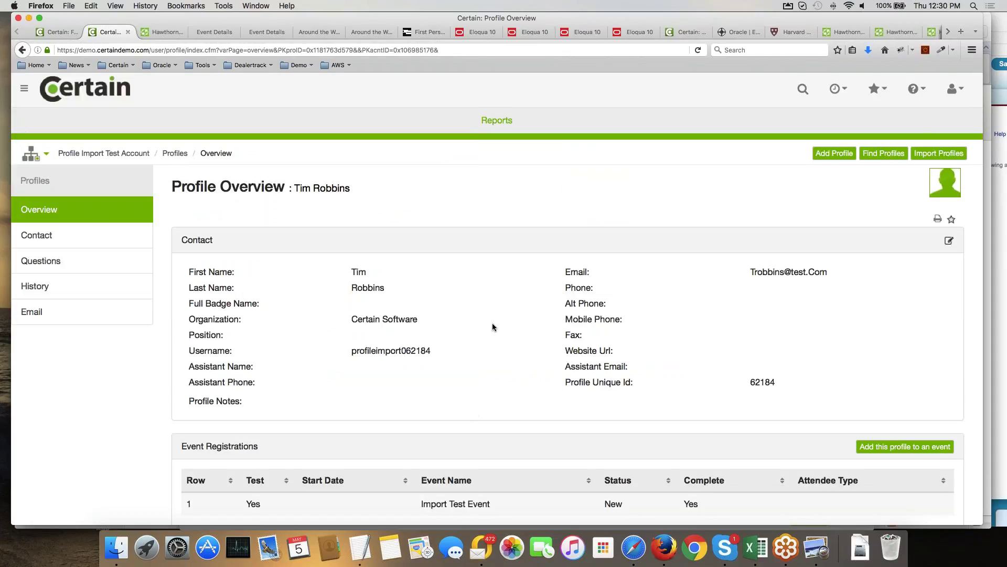
Open Hawthorne Investments Annual Meeting UC VERSION from the Event List and open its registration query form.
{"action": "left_click", "coordinate": [22, 51]}
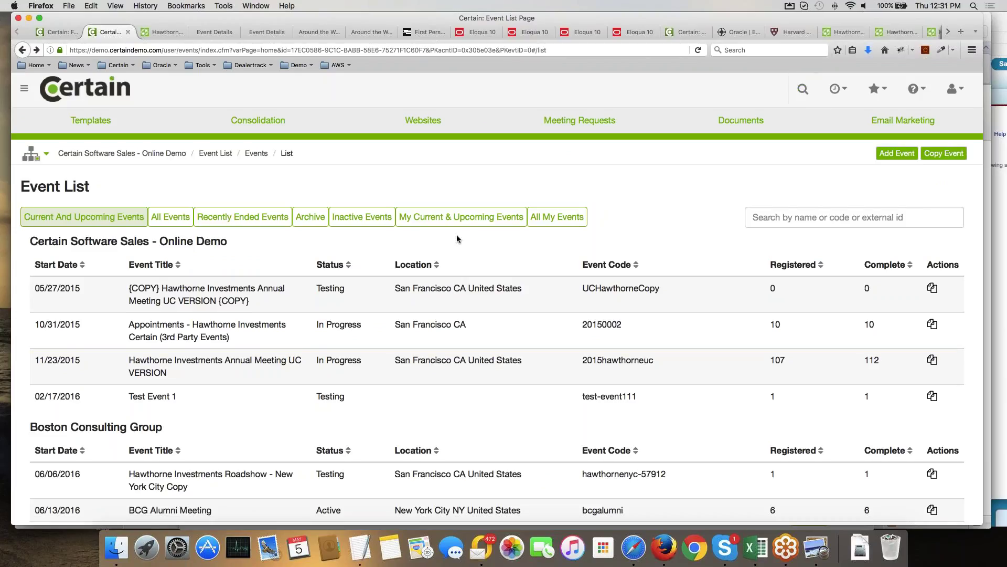
{"action": "left_click", "coordinate": [236, 371]}
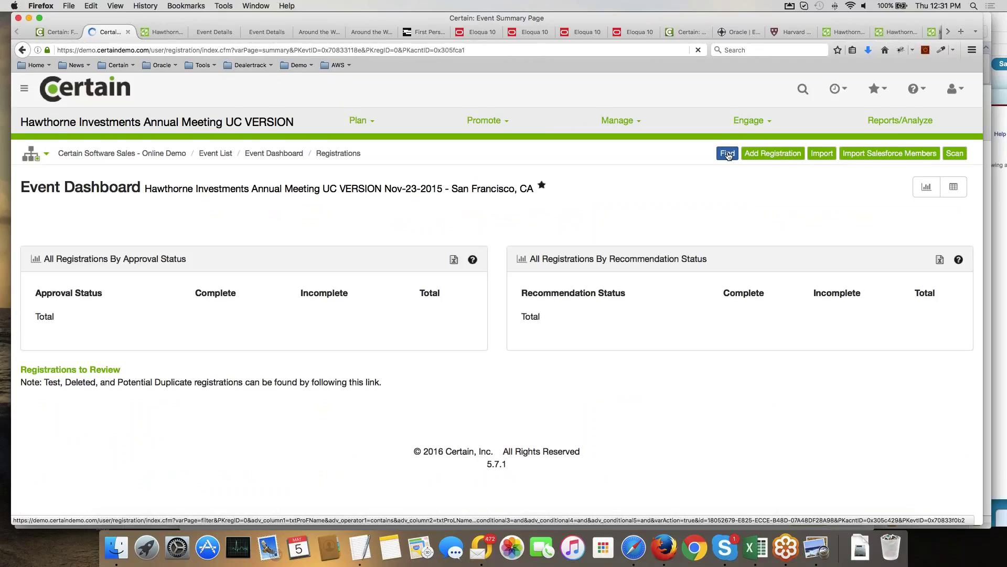
{"action": "left_click", "coordinate": [728, 155]}
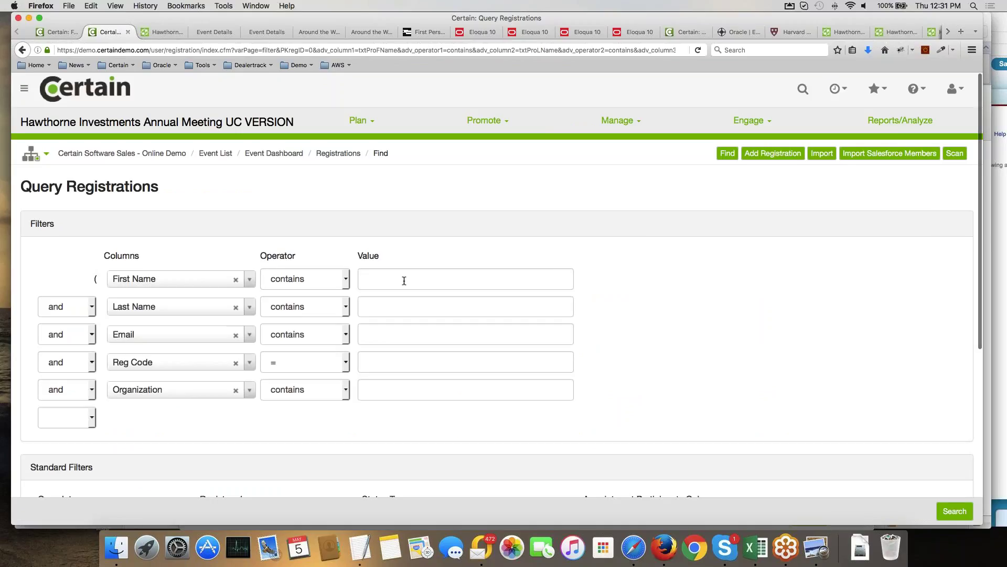
Query registrations filtered by the contact's first name and e-mail address.
{"action": "type", "text": "tim"}
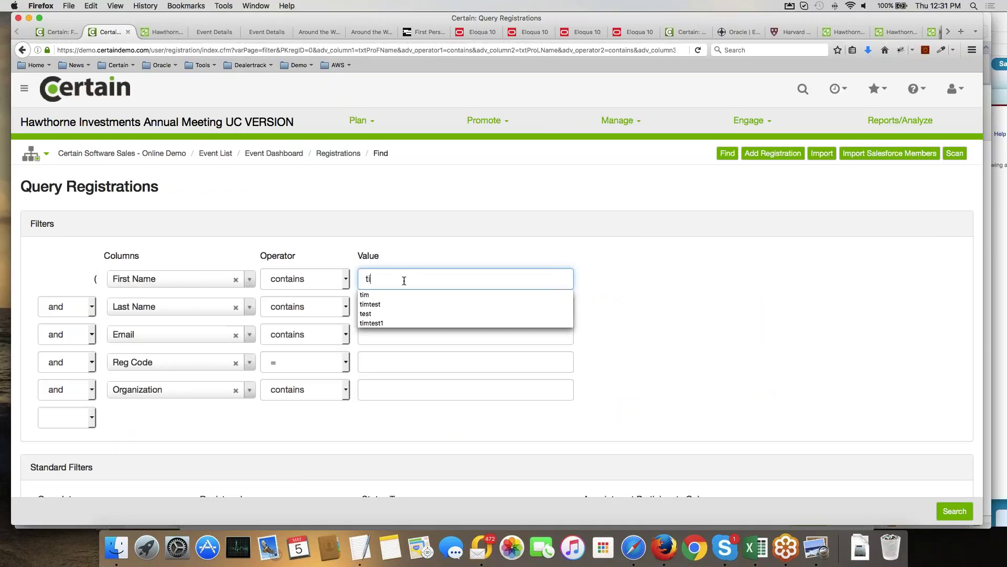
{"action": "left_click", "coordinate": [513, 244]}
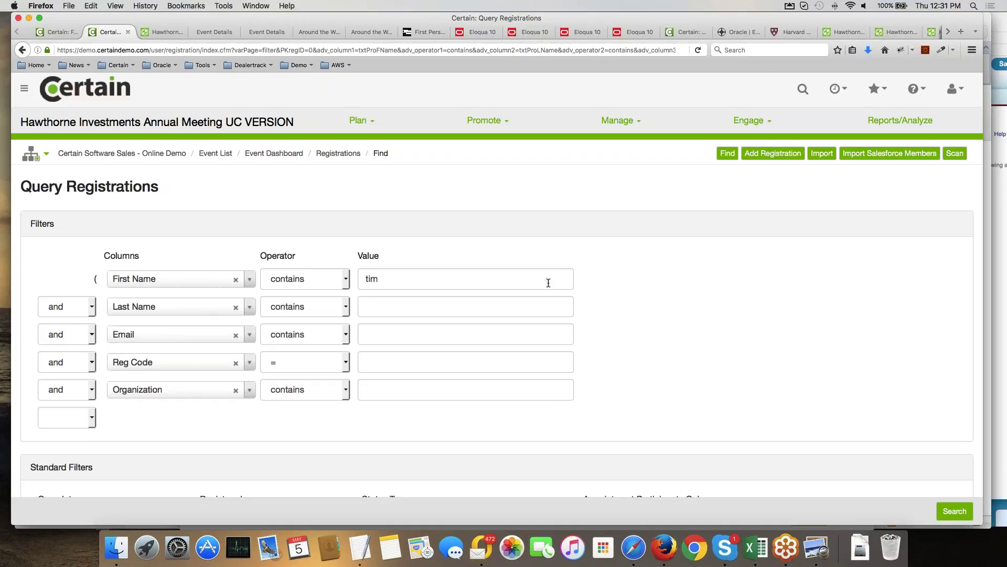
{"action": "left_click", "coordinate": [405, 334]}
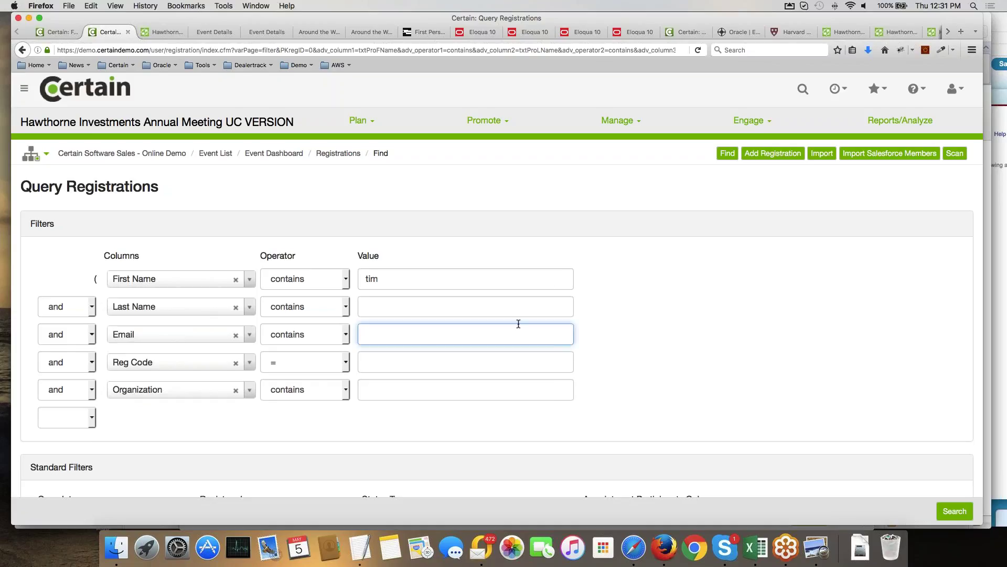
{"action": "left_click", "coordinate": [955, 512]}
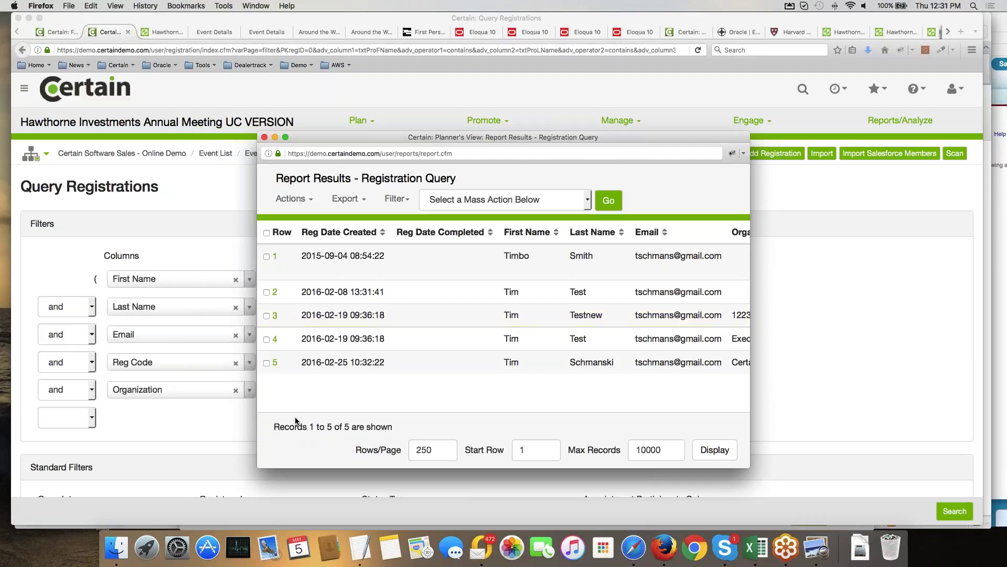
Dismiss the report results, check the Interval #1 date field list, and open the main navigation menu.
{"action": "left_click", "coordinate": [222, 418]}
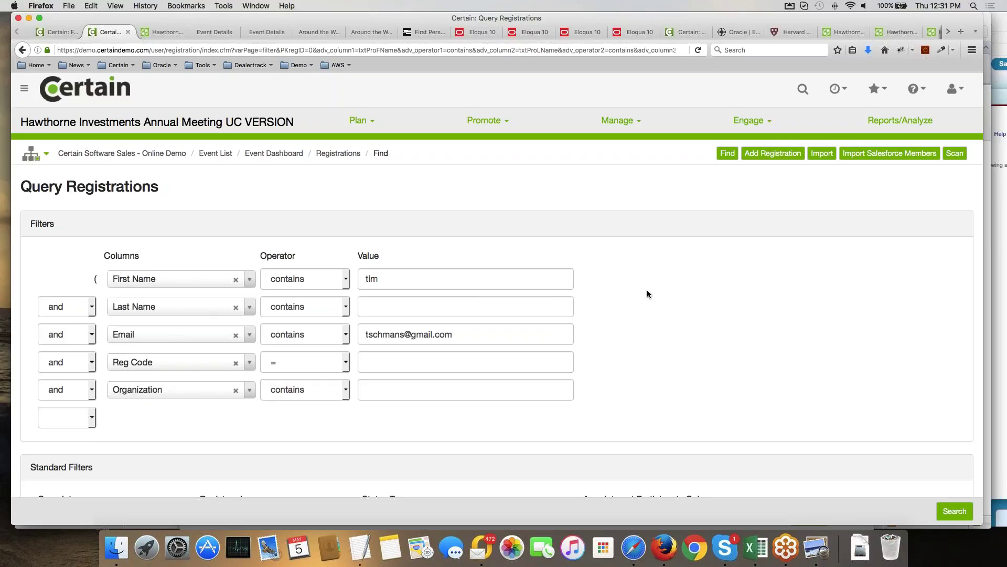
{"action": "scroll", "coordinate": [647, 289], "scroll_direction": "down", "scroll_amount": 3}
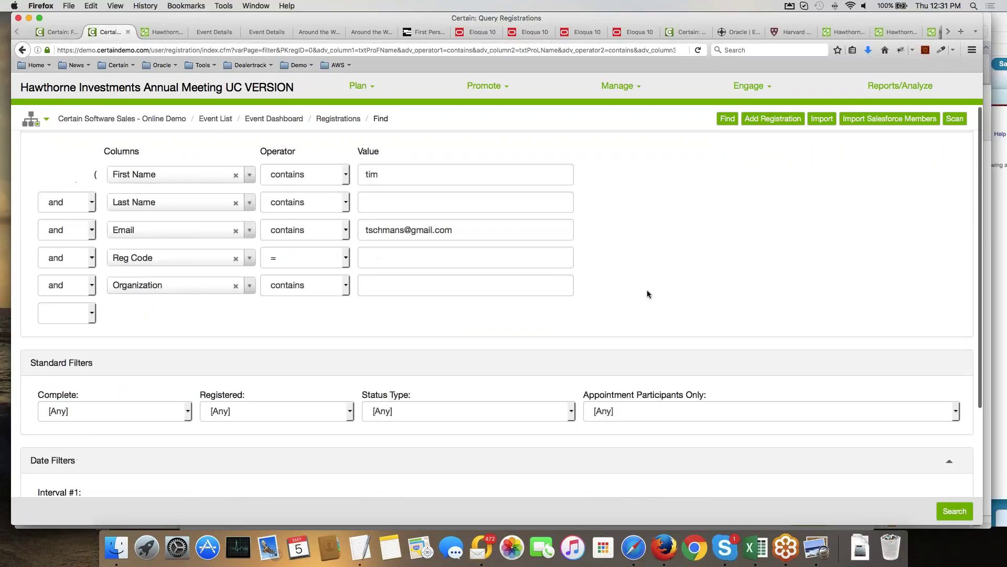
{"action": "scroll", "coordinate": [647, 289], "scroll_direction": "down", "scroll_amount": 4}
{"action": "left_click", "coordinate": [131, 349]}
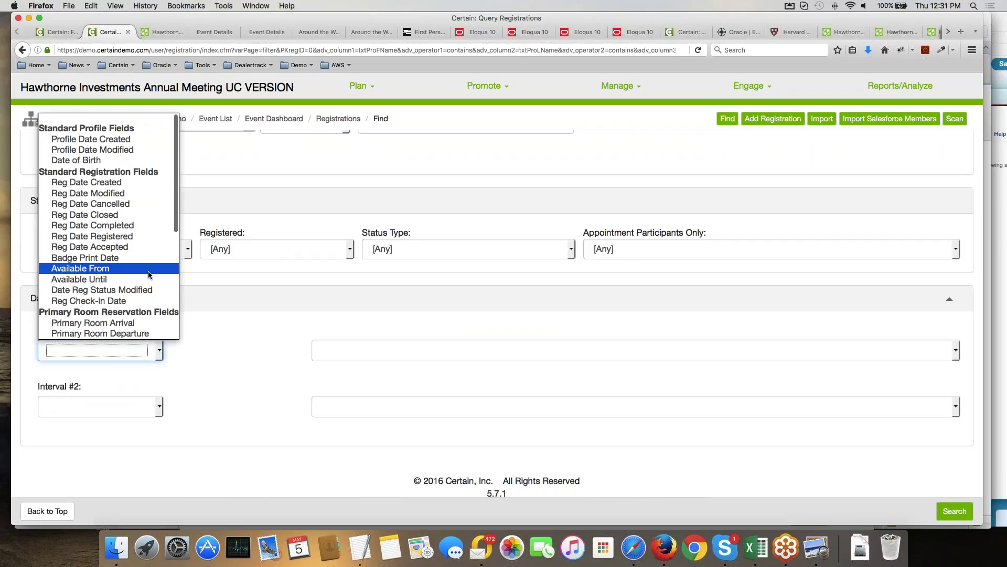
{"action": "left_click", "coordinate": [333, 316]}
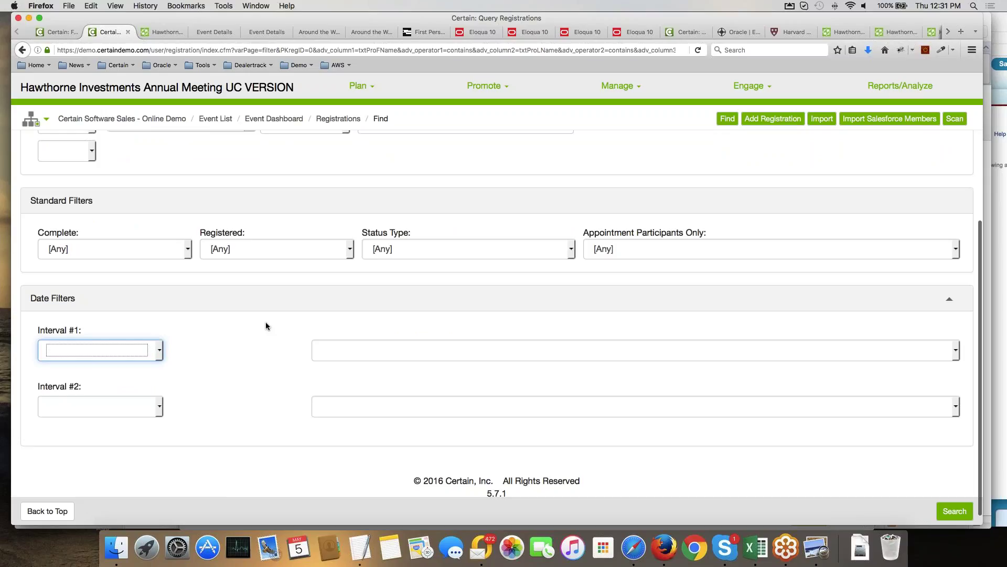
{"action": "scroll", "coordinate": [265, 326], "scroll_direction": "up", "scroll_amount": 5}
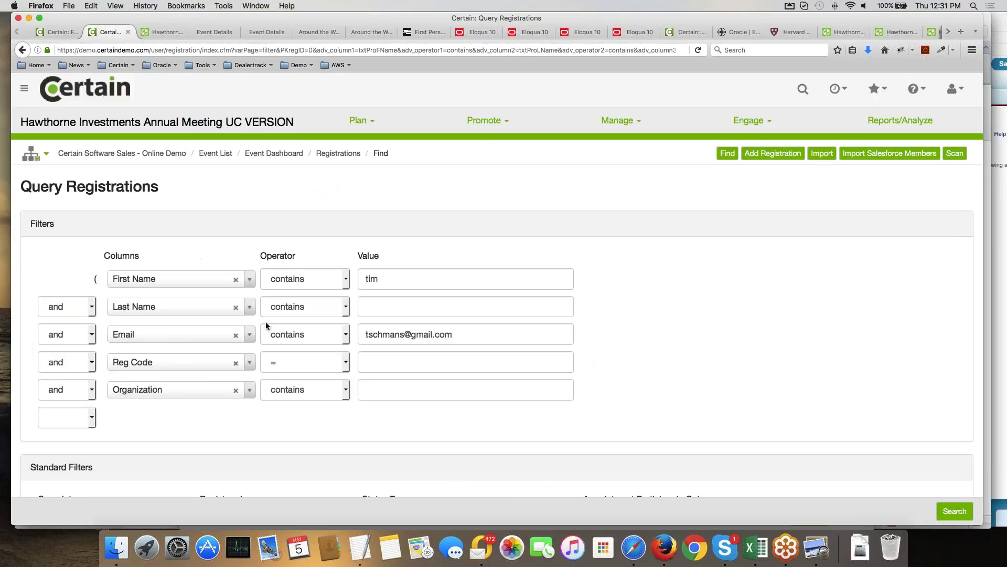
{"action": "left_click", "coordinate": [24, 89]}
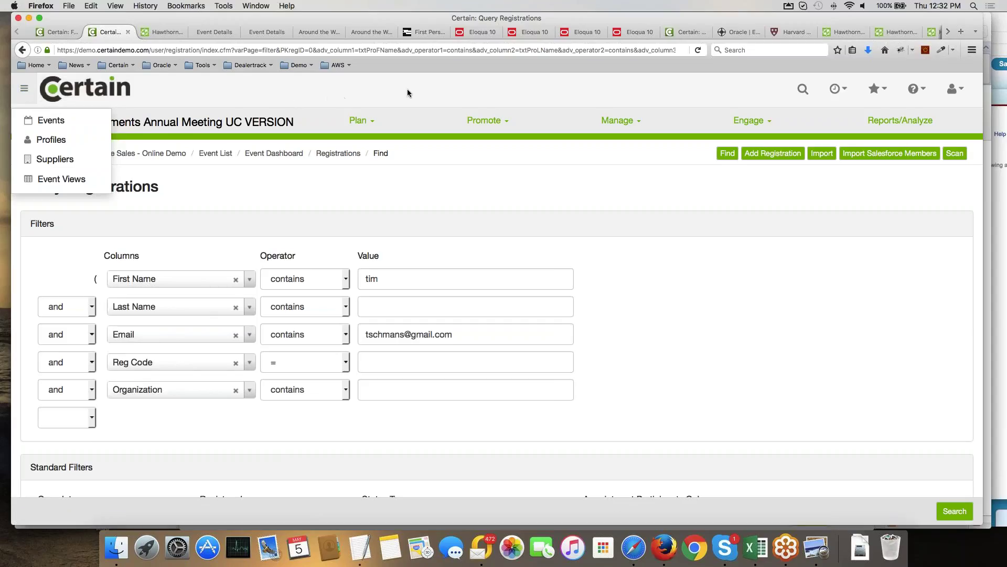
View Eloqua's Campaigns overview, then bring up the Salesforce Event ROI Dashboard showing $51.50 million revenue.
{"action": "left_click", "coordinate": [480, 32]}
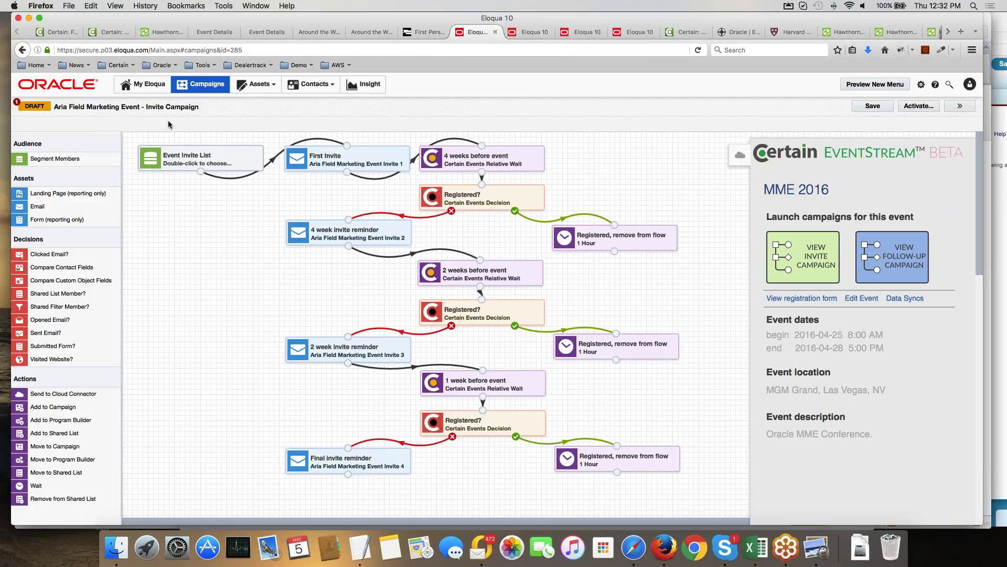
{"action": "left_click", "coordinate": [207, 86]}
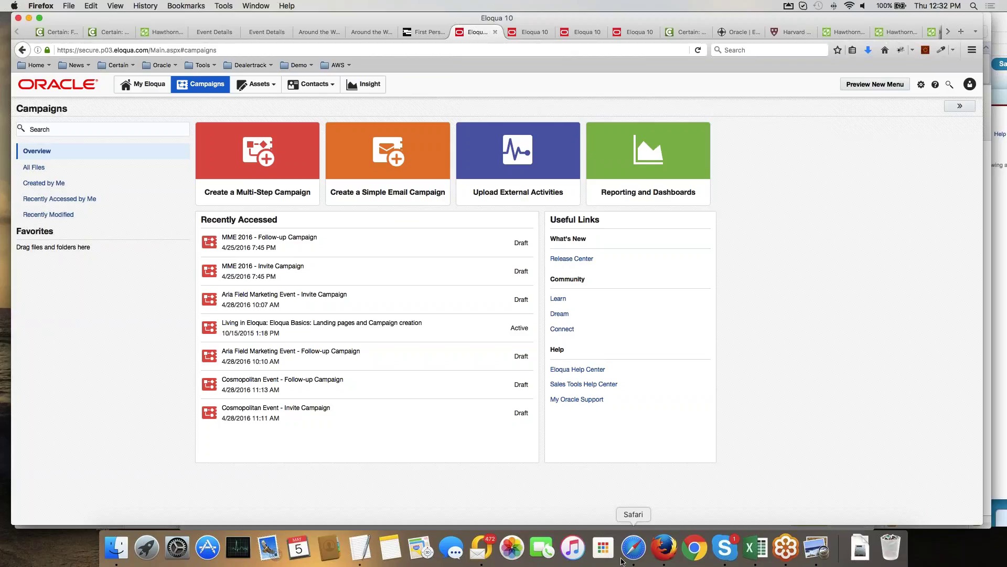
{"action": "left_click", "coordinate": [633, 547]}
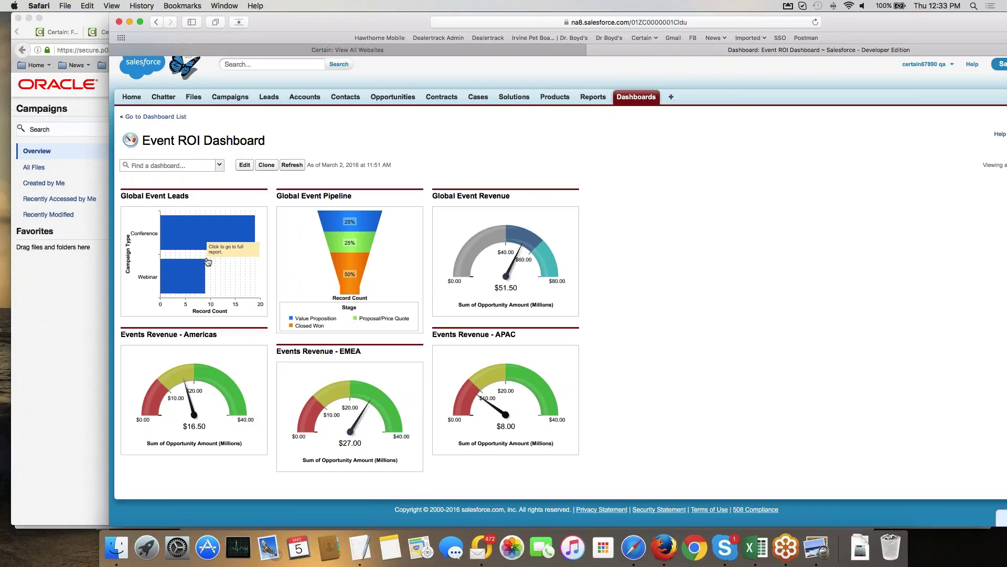
Open the full report behind the Americas revenue gauge on the Event ROI Dashboard.
{"action": "left_click", "coordinate": [183, 421]}
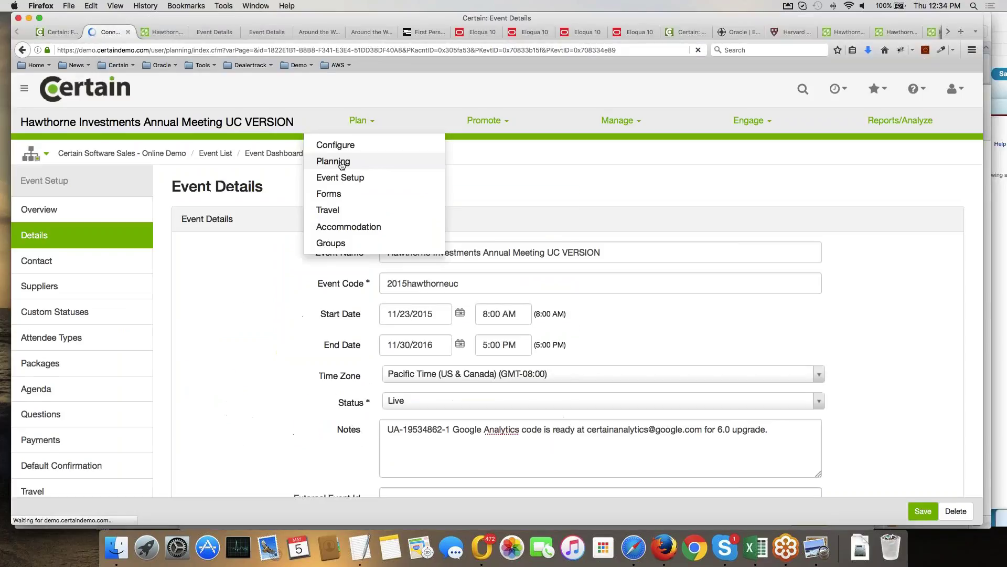
Open the Planning overview for the Hawthorne Investments Annual Meeting UC VERSION event in Certain.
{"action": "left_click", "coordinate": [334, 161]}
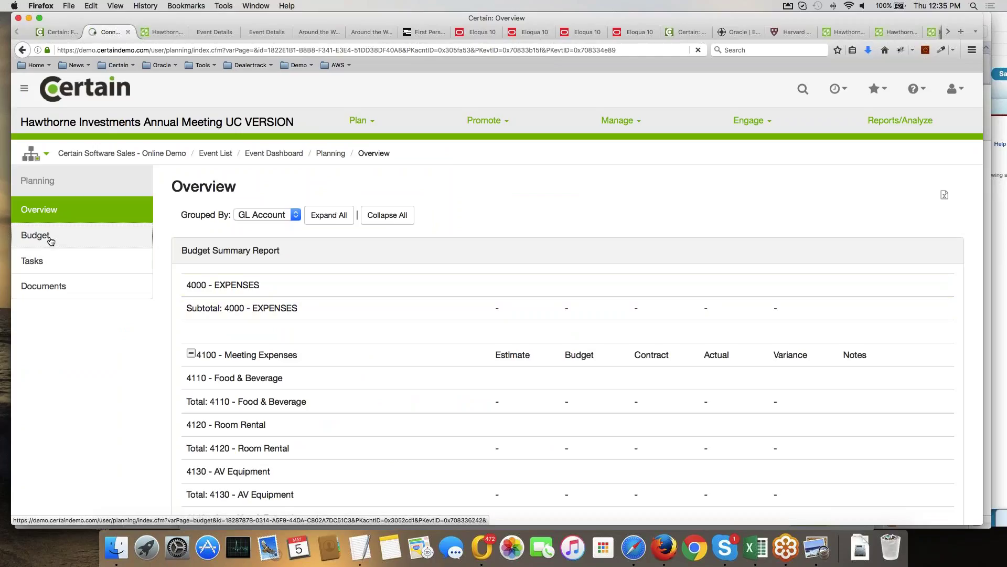
Open the event budget with 4000 - EXPENSES expanded and scroll through its line items.
{"action": "left_click", "coordinate": [22, 237]}
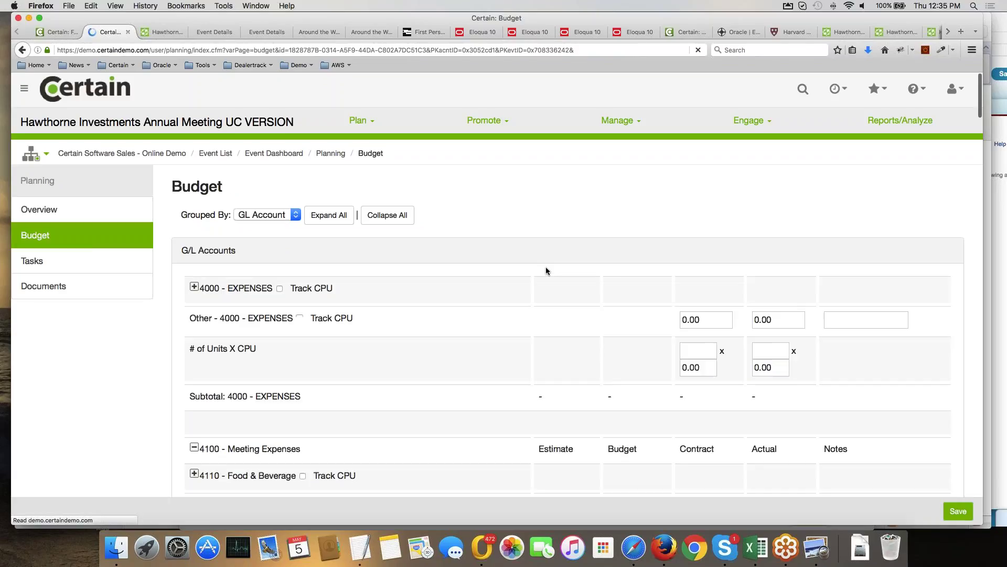
{"action": "left_click", "coordinate": [194, 286]}
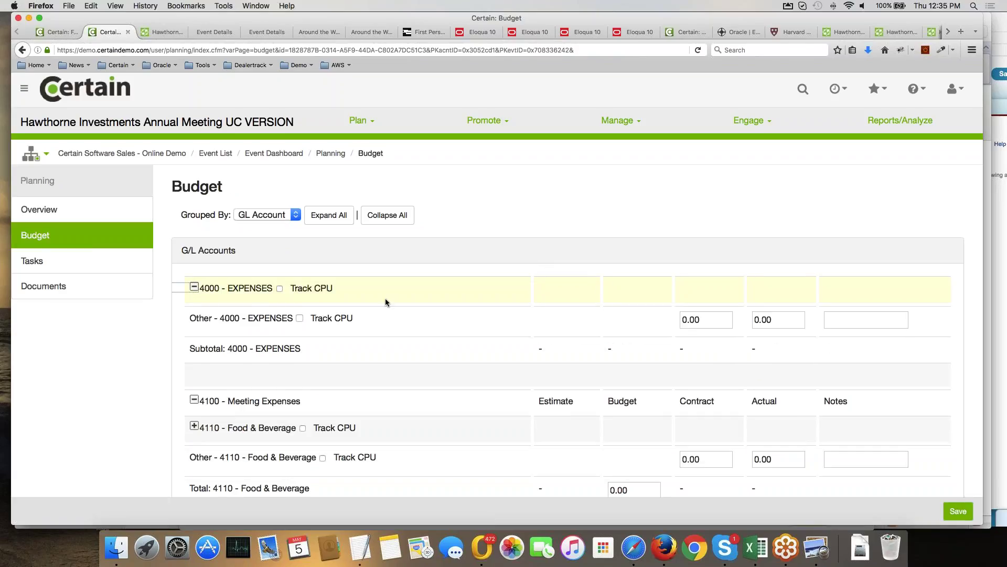
{"action": "scroll", "coordinate": [385, 300], "scroll_direction": "down", "scroll_amount": 3}
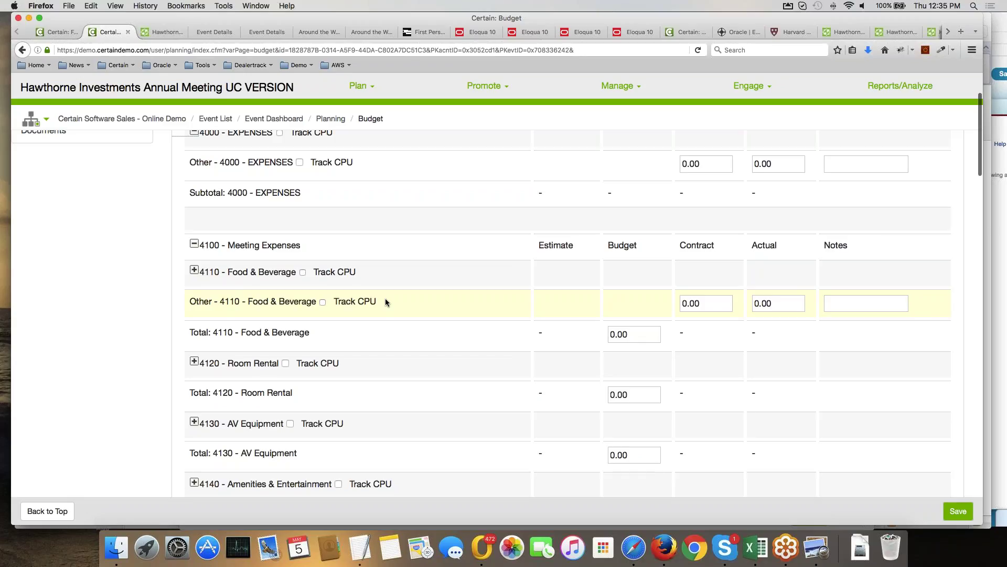
{"action": "scroll", "coordinate": [385, 301], "scroll_direction": "down", "scroll_amount": 1}
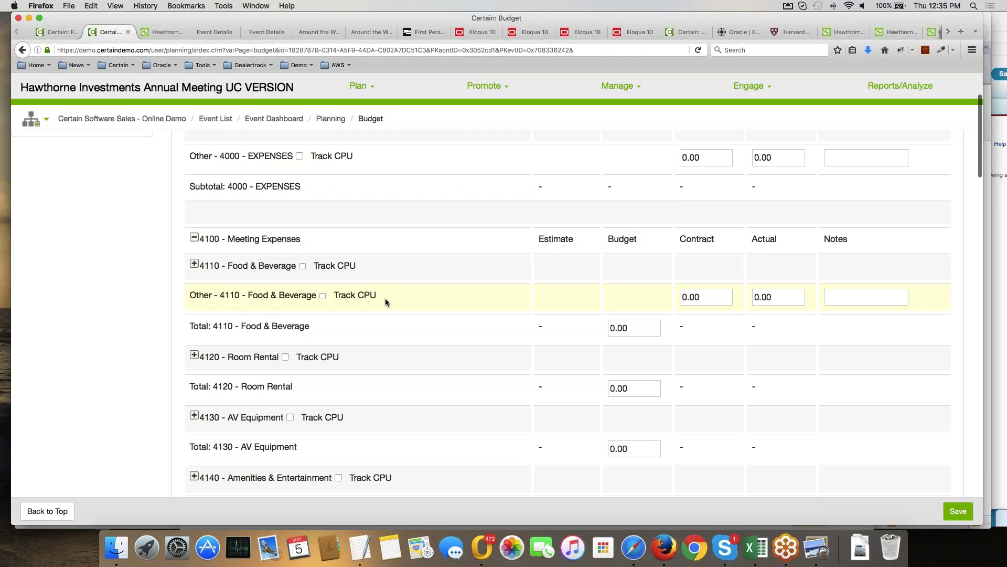
{"action": "scroll", "coordinate": [385, 298], "scroll_direction": "down", "scroll_amount": 10}
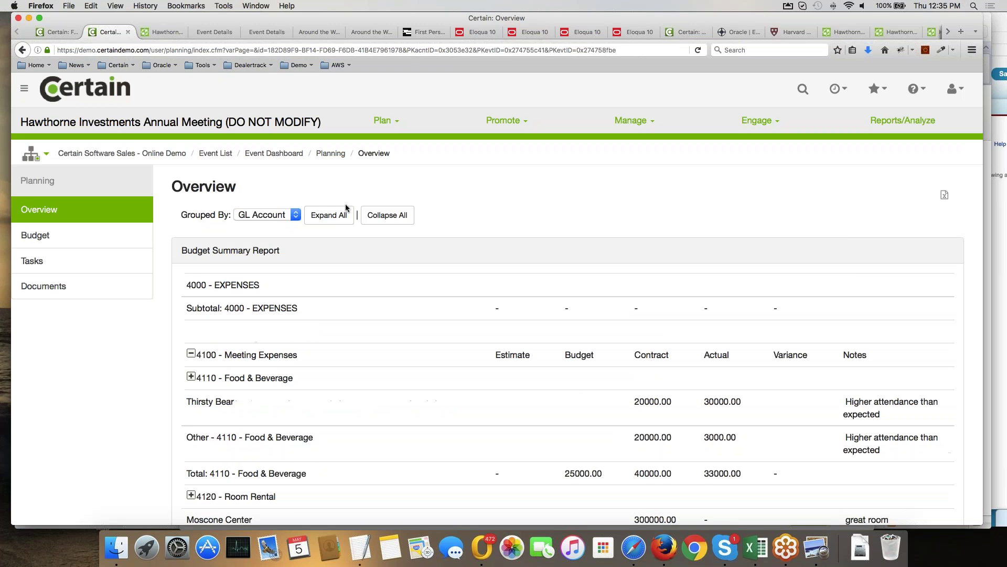
{"action": "scroll", "coordinate": [556, 289], "scroll_direction": "down", "scroll_amount": 5}
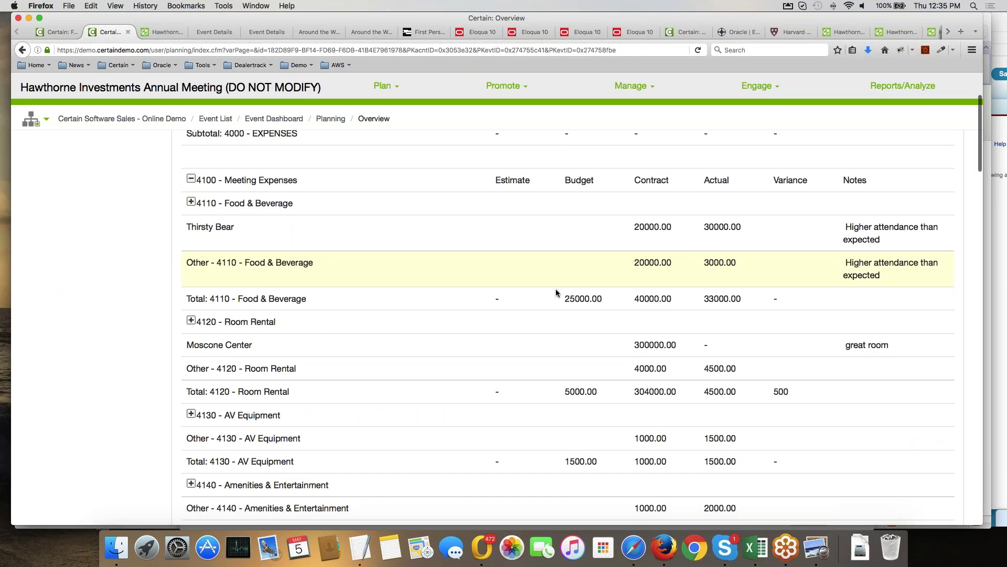
Highlight the Total row's grand totals: 82900 budget, 401650 contract and 95850 actual.
{"action": "scroll", "coordinate": [556, 289], "scroll_direction": "down", "scroll_amount": 2}
{"action": "scroll", "coordinate": [556, 291], "scroll_direction": "up", "scroll_amount": 2}
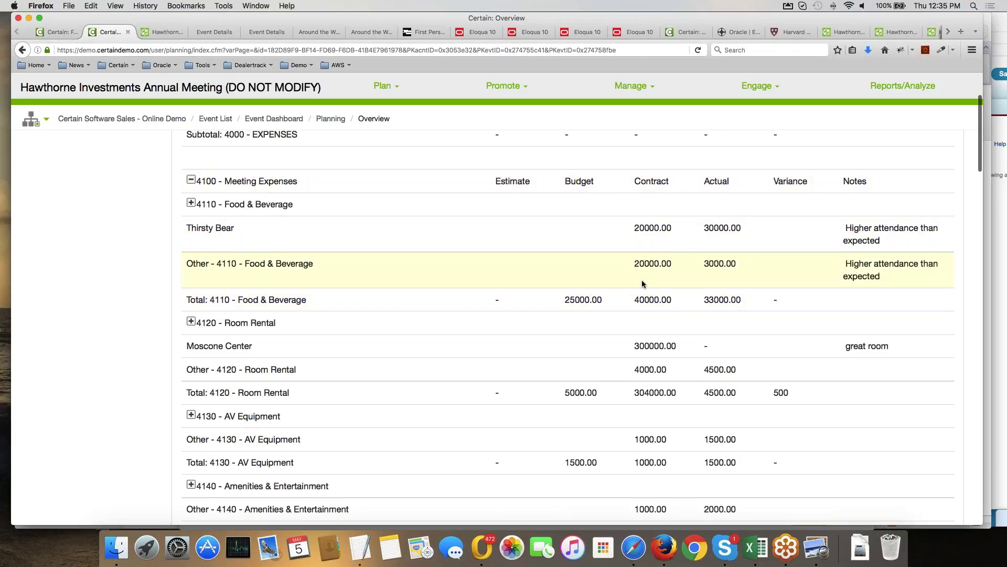
{"action": "scroll", "coordinate": [641, 279], "scroll_direction": "down", "scroll_amount": 20}
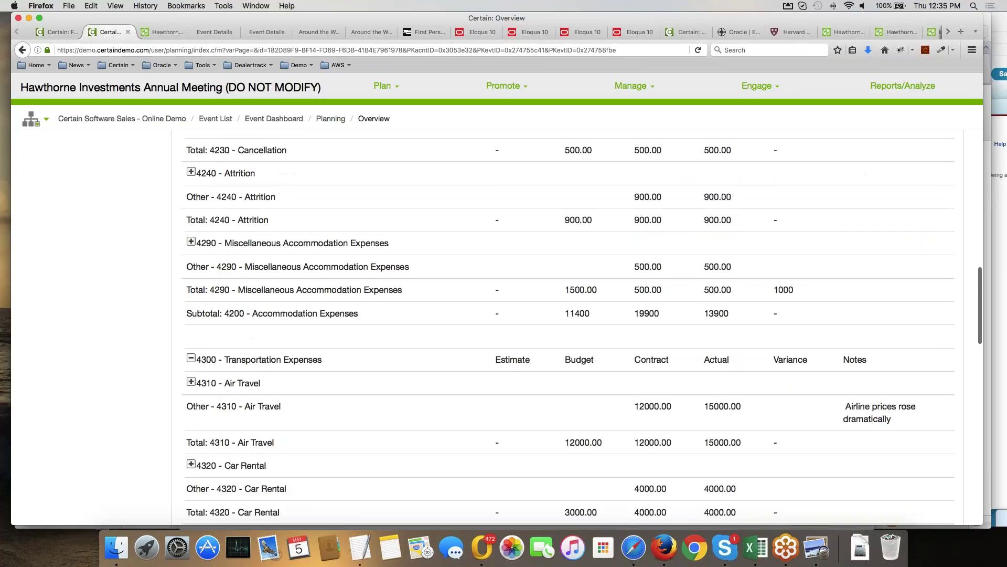
{"action": "scroll", "coordinate": [650, 399], "scroll_direction": "down", "scroll_amount": 10}
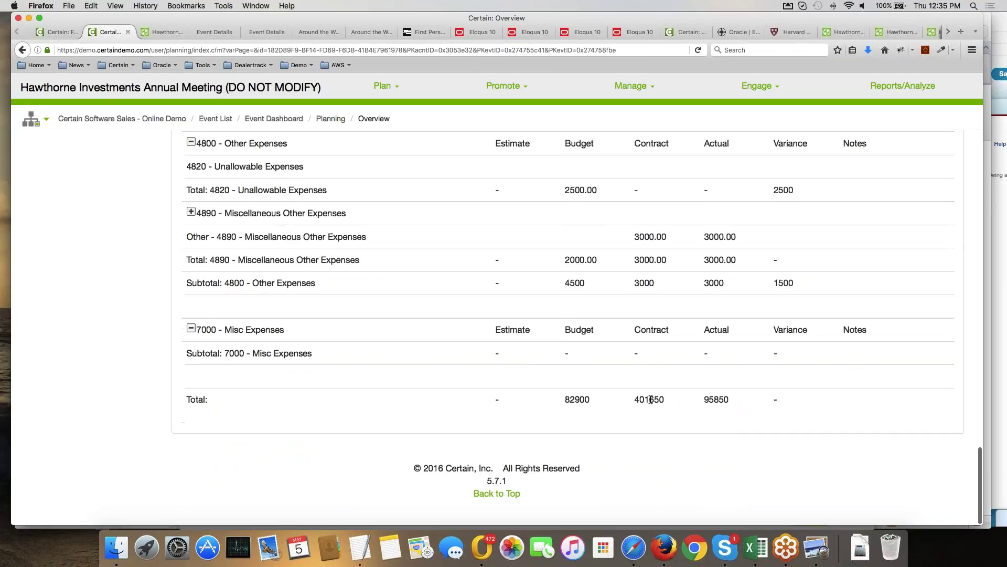
{"action": "left_click_drag", "start_coordinate": [621, 398], "coordinate": [730, 400]}
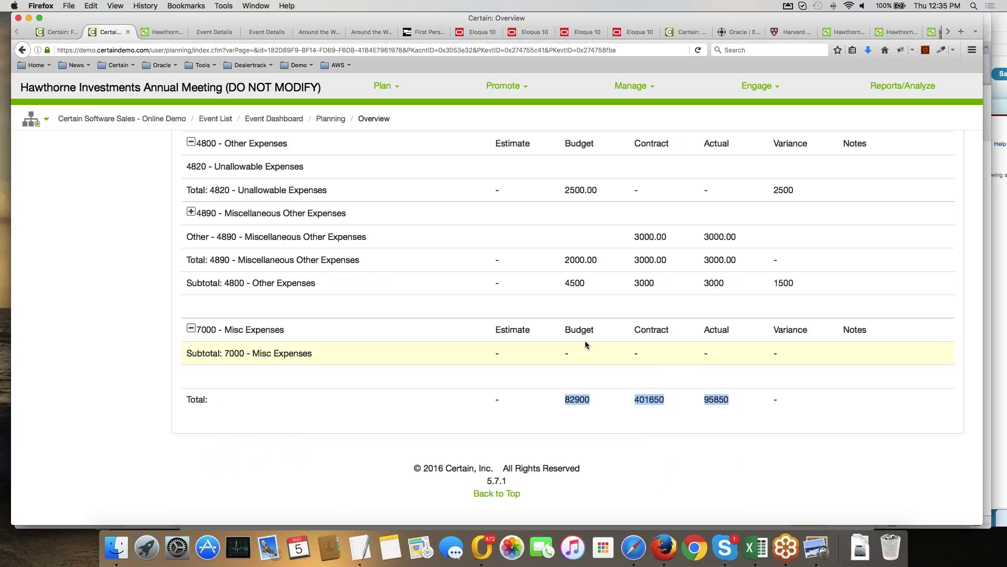
{"action": "scroll", "coordinate": [586, 345], "scroll_direction": "up", "scroll_amount": 1}
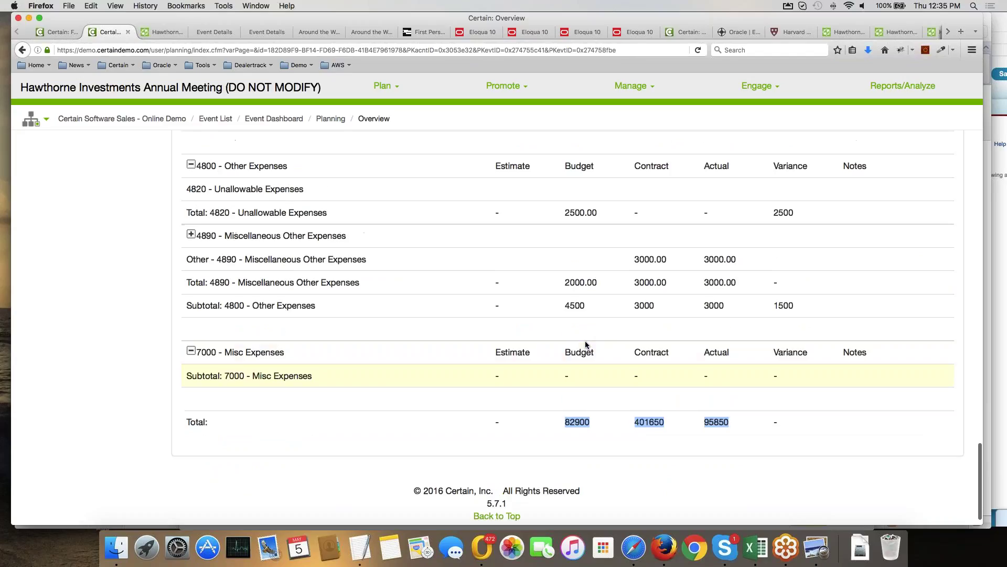
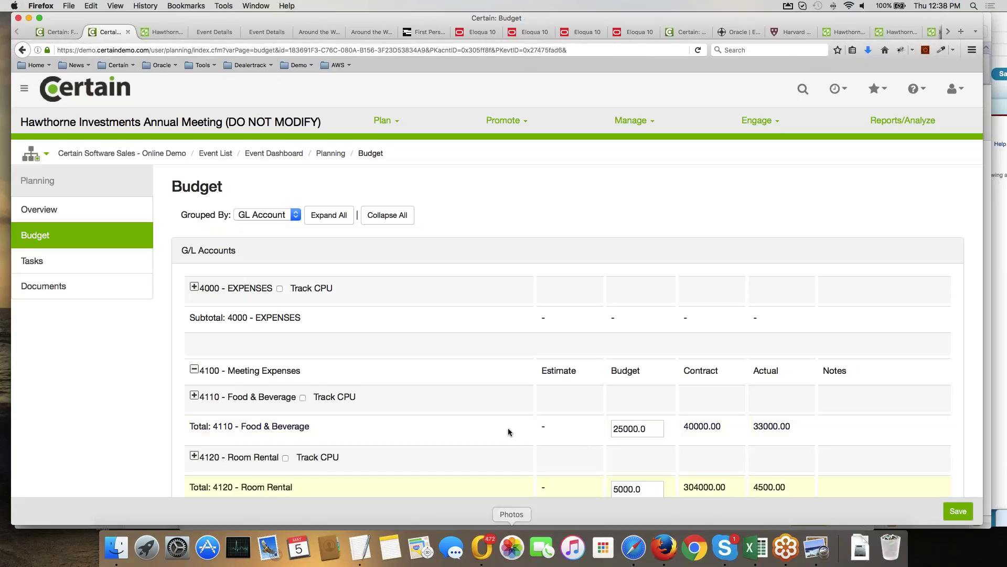
Bring Outlook in front of the Certain budget page and list its open windows.
{"action": "left_click", "coordinate": [482, 547]}
{"action": "right_click", "coordinate": [482, 547]}
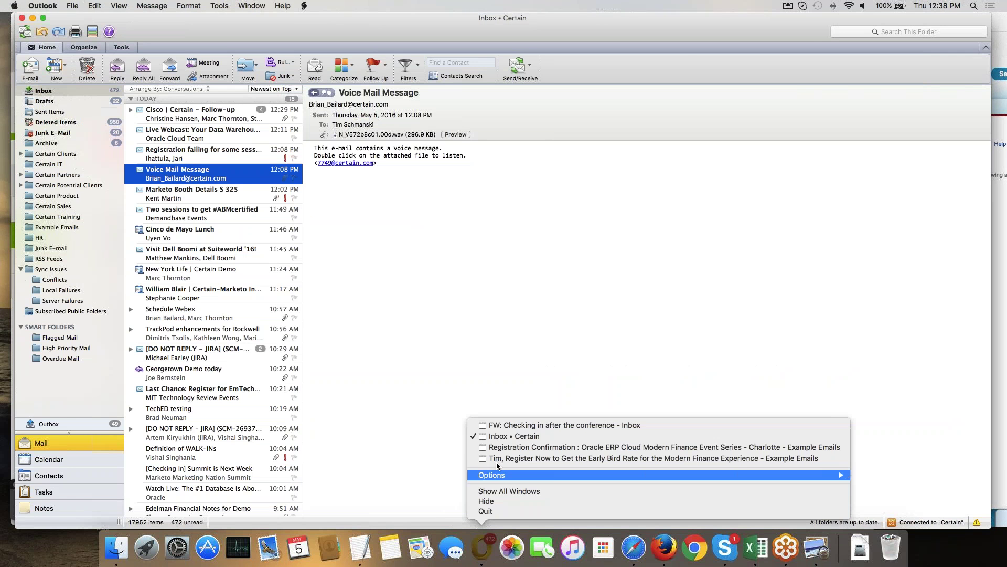
Open the 'FW: Checking in after the conference' message and scroll to its top.
{"action": "left_click", "coordinate": [516, 426]}
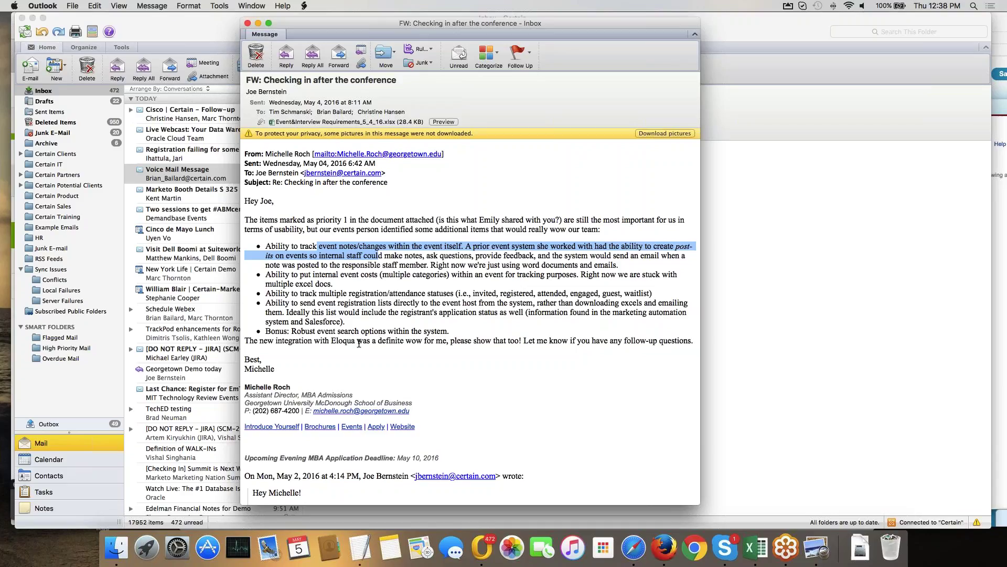
{"action": "scroll", "coordinate": [359, 343], "scroll_direction": "up", "scroll_amount": 2}
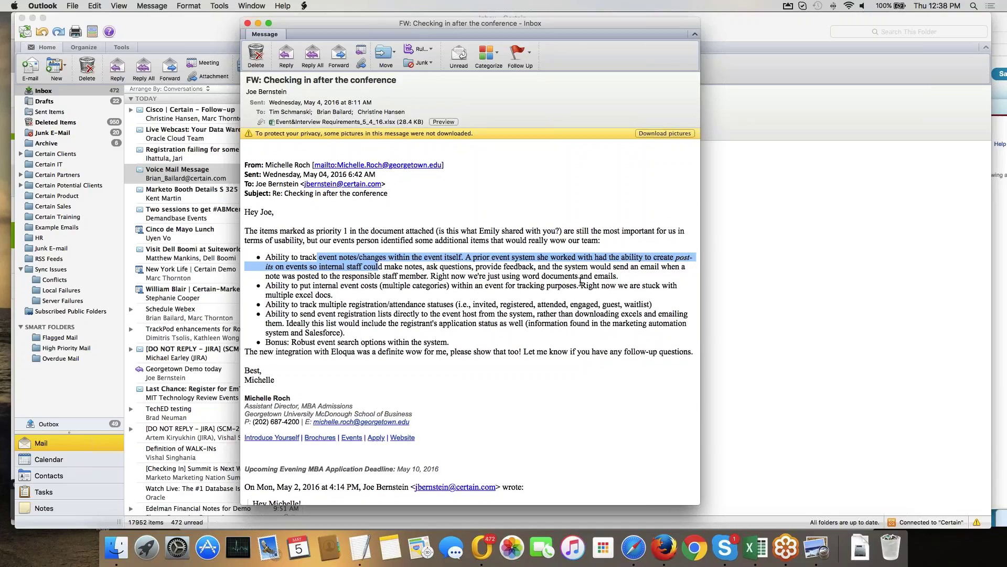
Switch back to the Hawthorne Investments budget page in Firefox.
{"action": "left_click", "coordinate": [664, 549]}
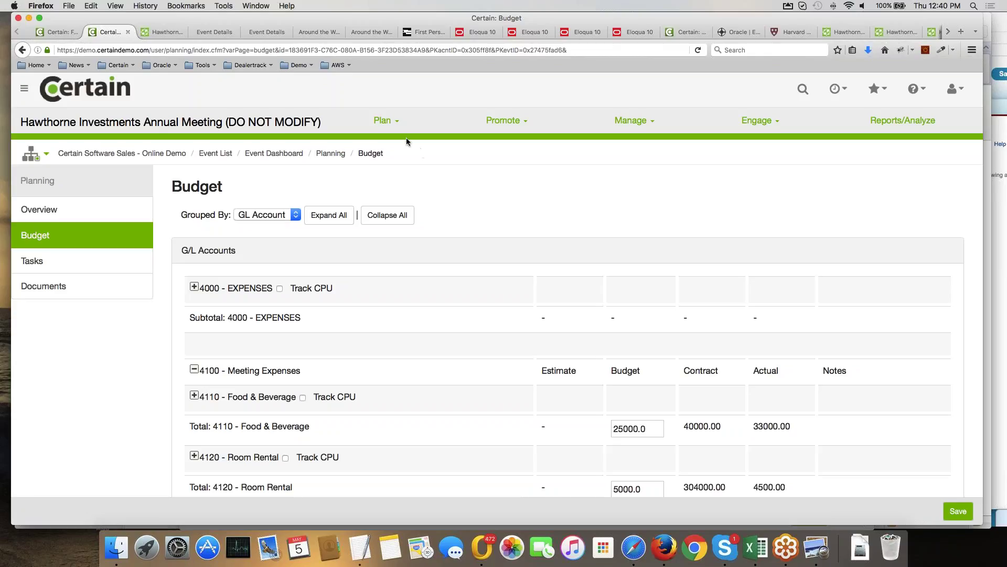
Open the event's Forms List under Plan, showing 25 entries per page.
{"action": "left_click", "coordinate": [390, 122]}
{"action": "left_click", "coordinate": [366, 194]}
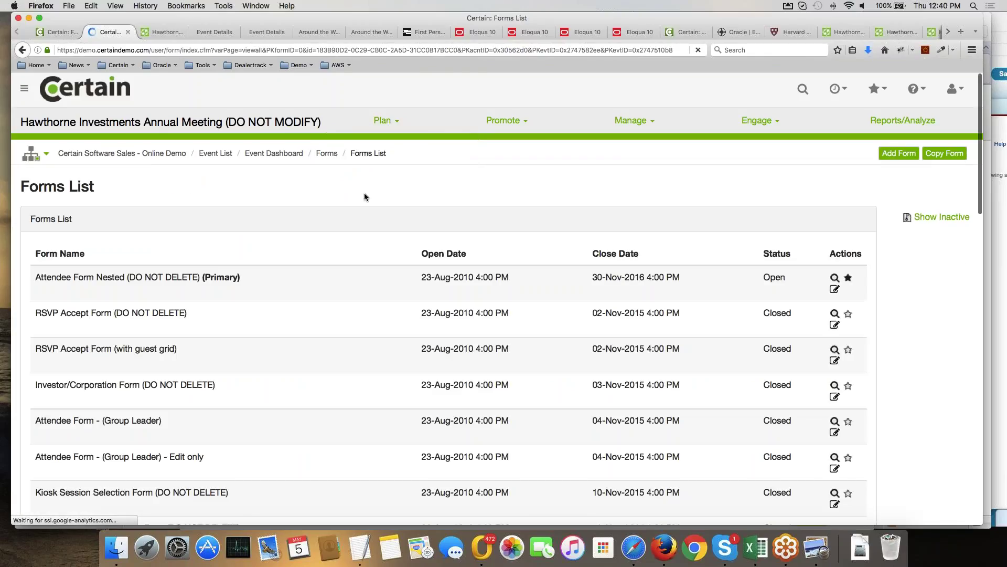
{"action": "left_click", "coordinate": [90, 251]}
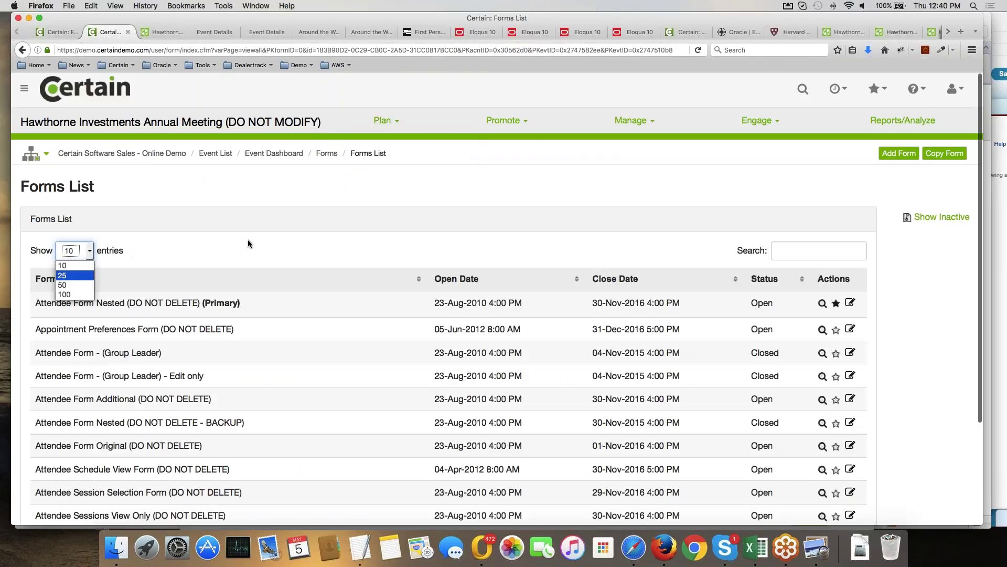
{"action": "key", "text": "Return"}
Scroll down the list and preview the Sample Event Survey Form.
{"action": "scroll", "coordinate": [299, 279], "scroll_direction": "down", "scroll_amount": 1}
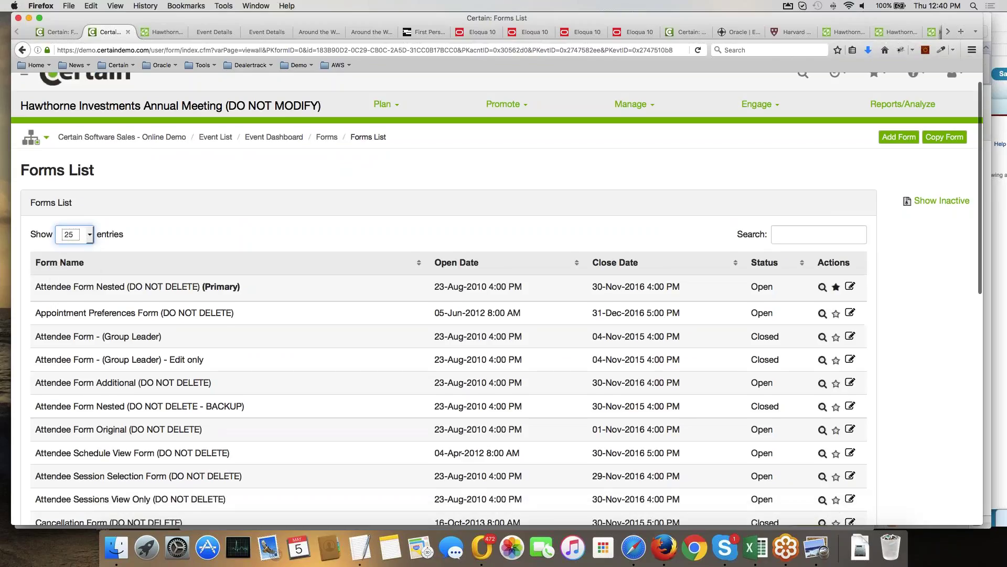
{"action": "scroll", "coordinate": [451, 314], "scroll_direction": "down", "scroll_amount": 6}
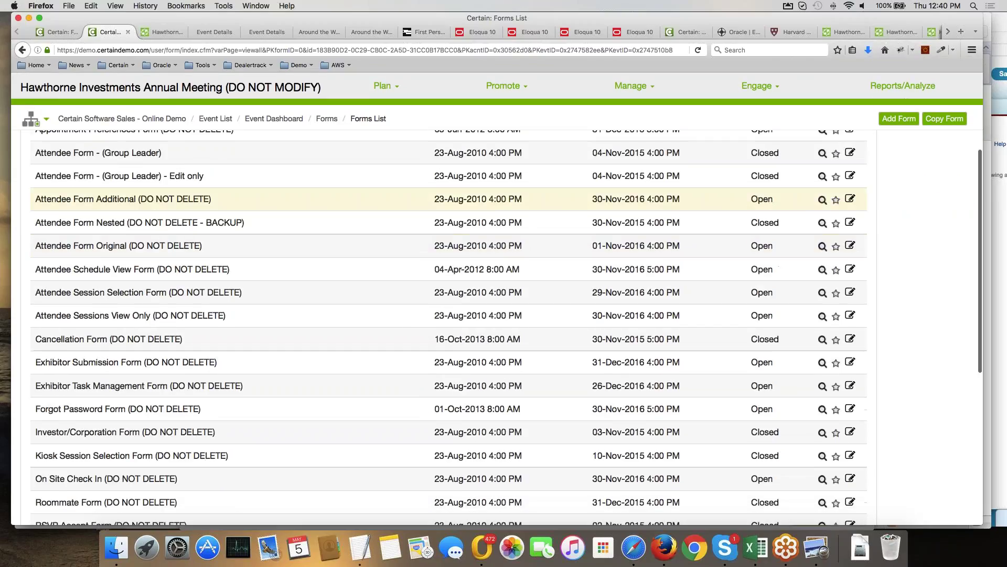
{"action": "scroll", "coordinate": [297, 274], "scroll_direction": "down", "scroll_amount": 2}
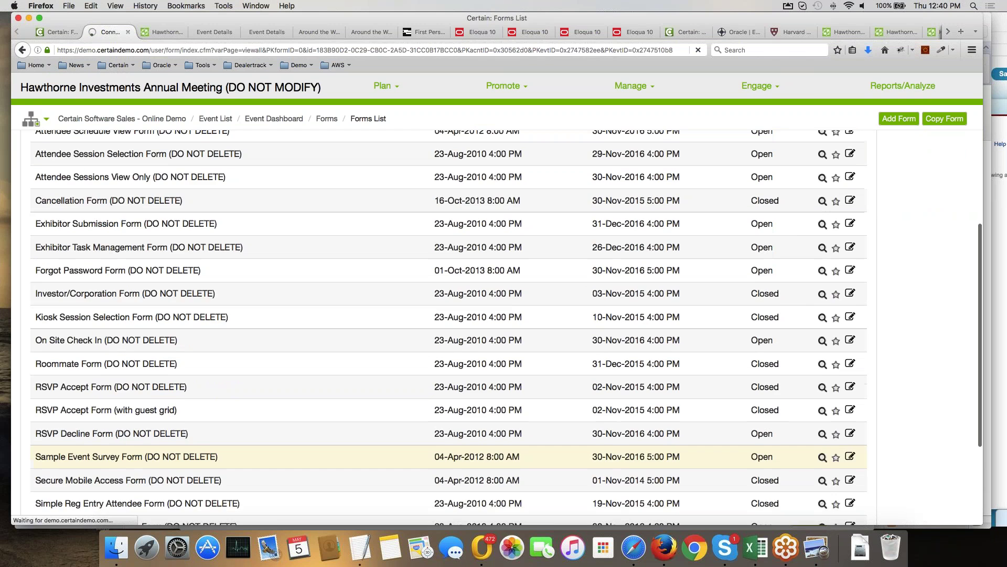
{"action": "left_click", "coordinate": [822, 457]}
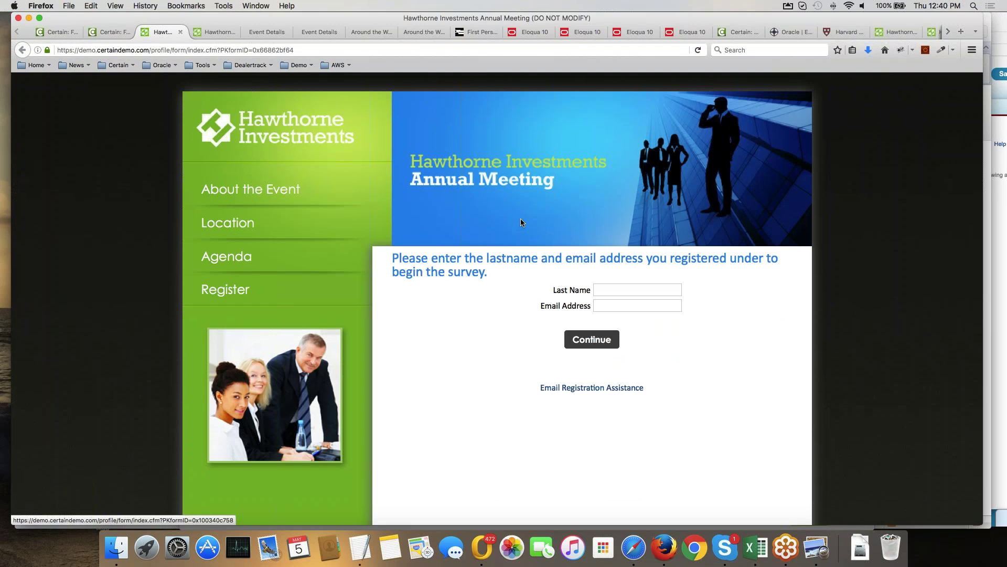
Enter a registrant's last name and registered e-mail address, then continue into the survey.
{"action": "left_click", "coordinate": [613, 290]}
{"action": "type", "text": "t"}
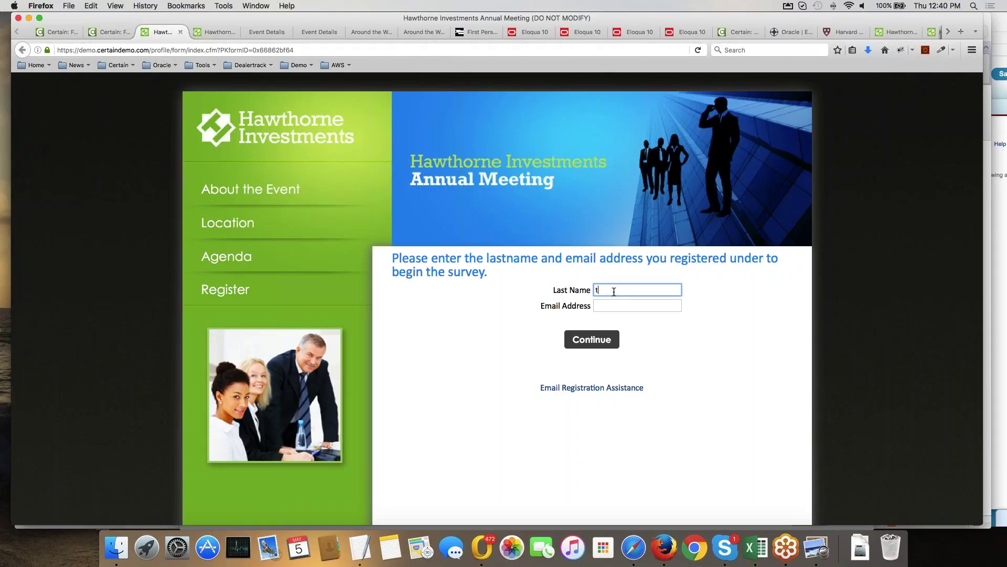
{"action": "type", "text": "est"}
{"action": "left_click", "coordinate": [615, 304]}
{"action": "type", "text": "tsc"}
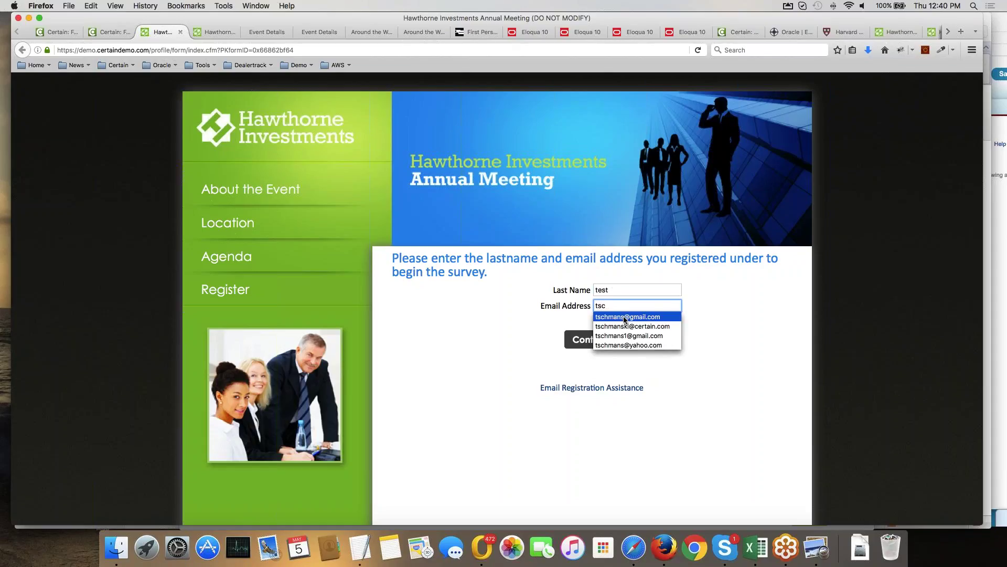
{"action": "left_click", "coordinate": [625, 317]}
{"action": "left_click", "coordinate": [591, 340]}
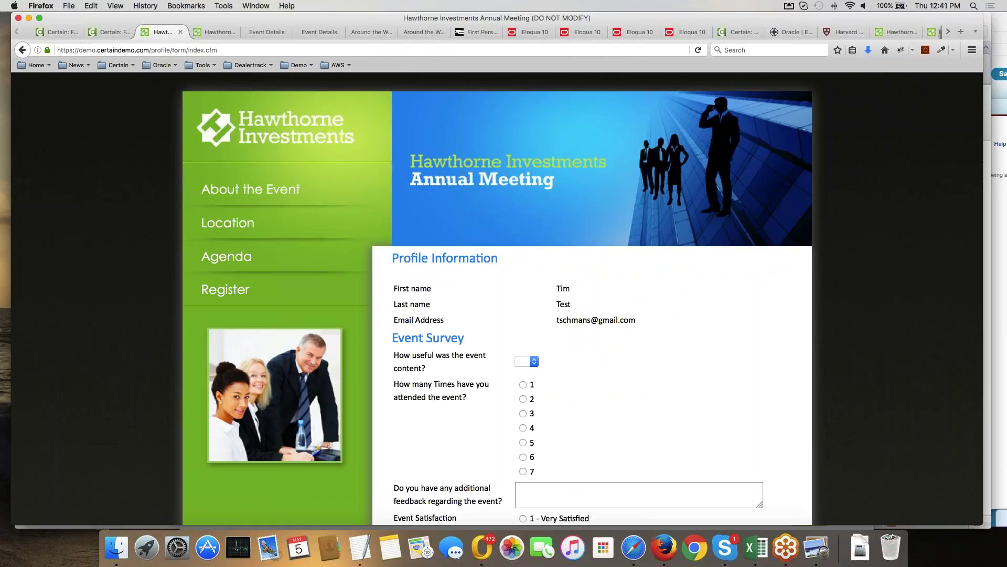
Answer attended once, content usefulness 3, and satisfaction 3 - Neutral in the survey preview.
{"action": "scroll", "coordinate": [519, 340], "scroll_direction": "down", "scroll_amount": 3}
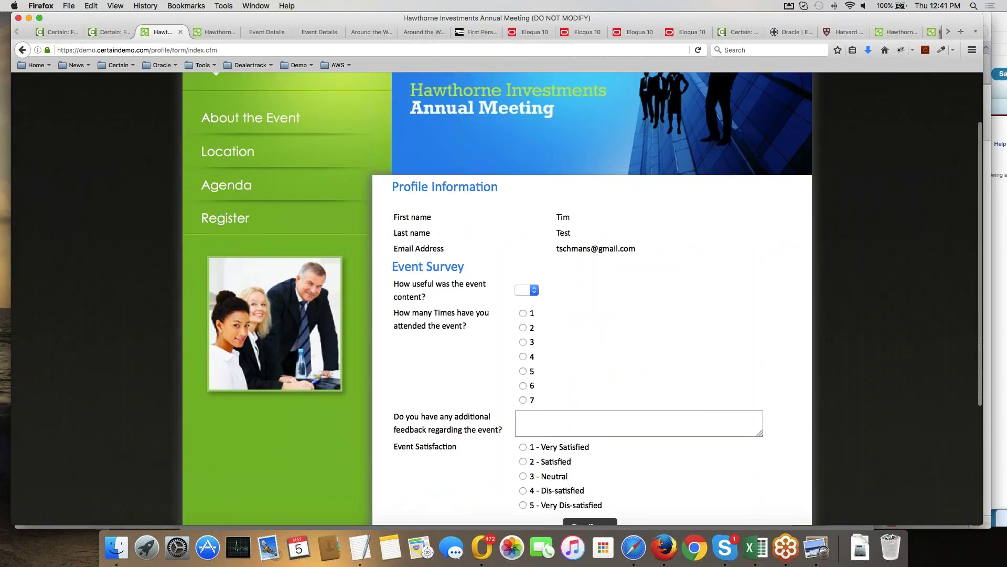
{"action": "left_click_drag", "start_coordinate": [468, 326], "coordinate": [392, 308]}
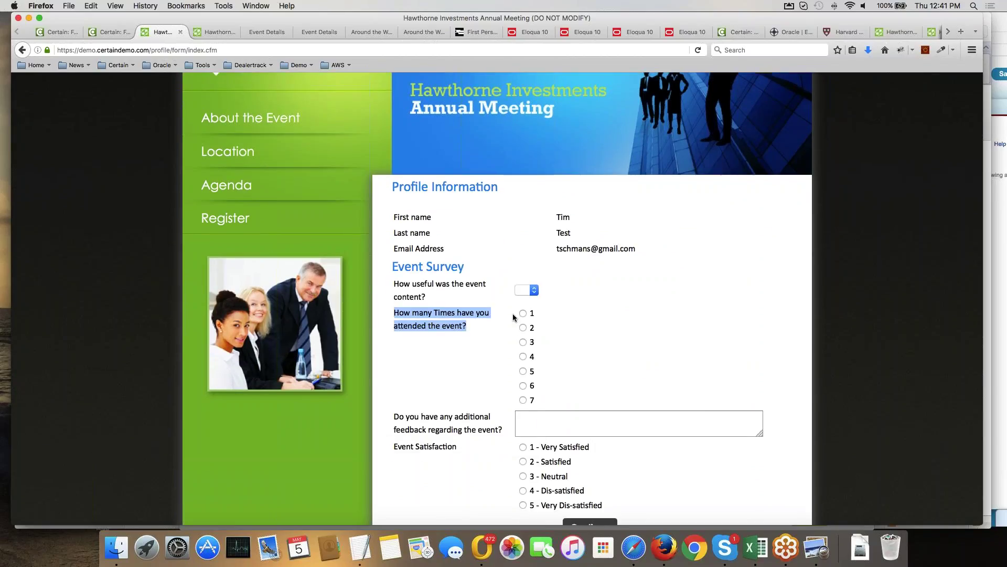
{"action": "left_click", "coordinate": [524, 315]}
{"action": "left_click", "coordinate": [526, 289]}
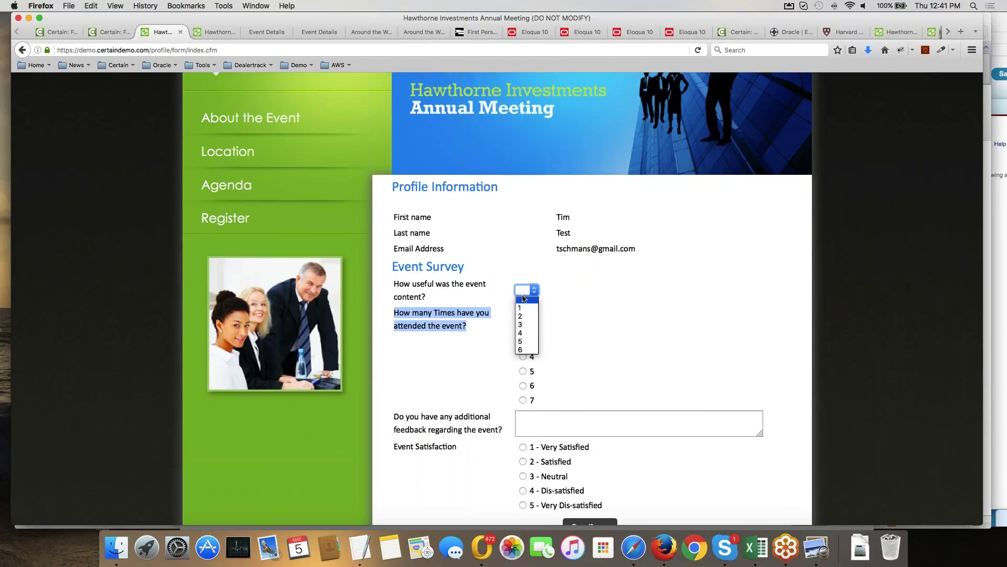
{"action": "left_click", "coordinate": [527, 327]}
{"action": "left_click", "coordinate": [540, 414]}
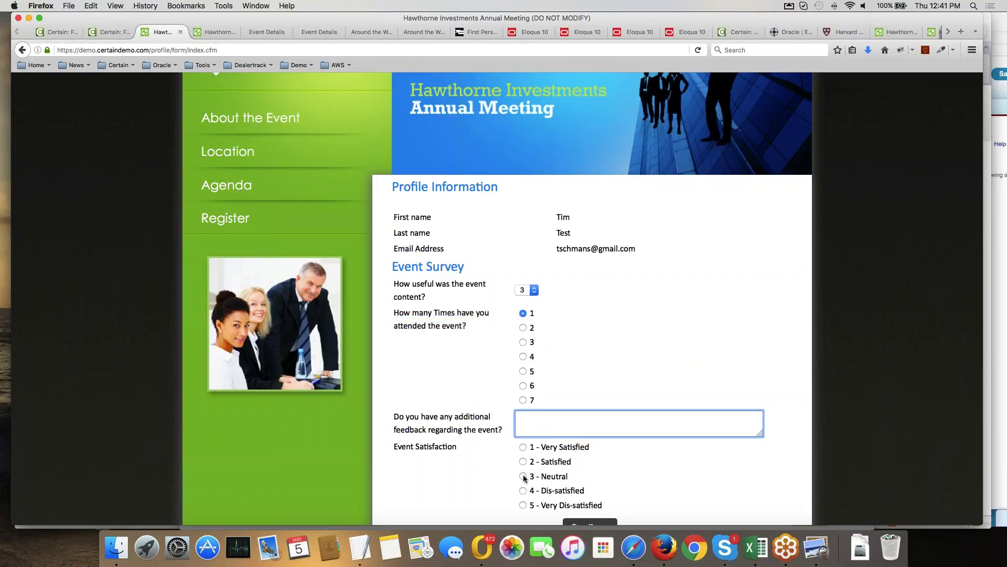
{"action": "left_click", "coordinate": [524, 476]}
{"action": "scroll", "coordinate": [622, 430], "scroll_direction": "down", "scroll_amount": 4}
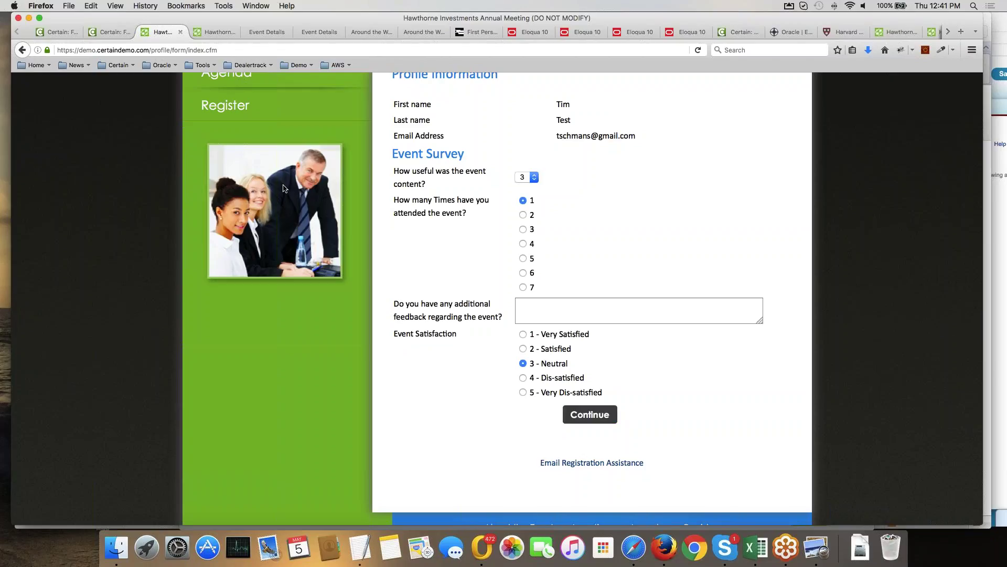
{"action": "scroll", "coordinate": [283, 381], "scroll_direction": "up", "scroll_amount": 5}
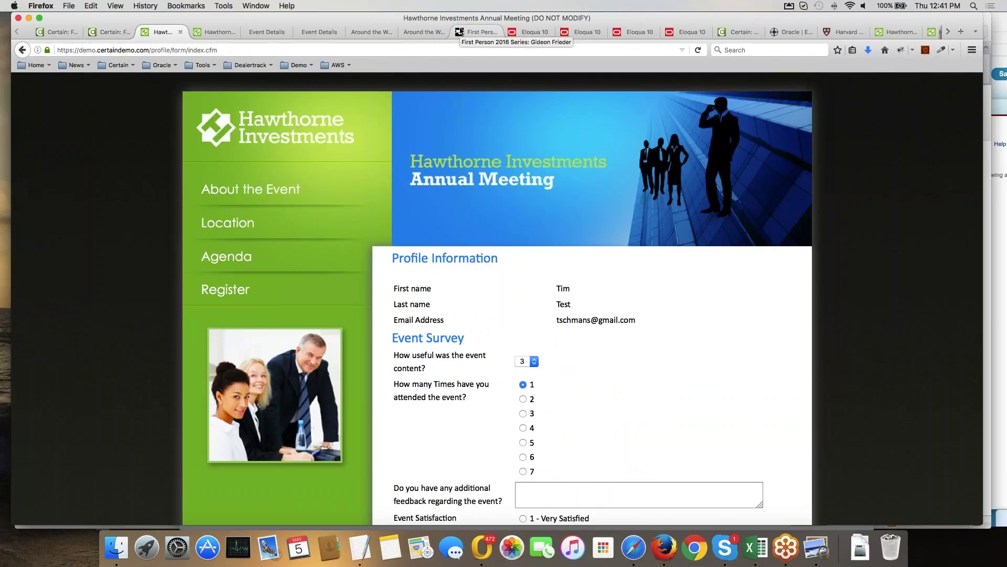
Open MME 2016 - Follow-up Campaign from Eloqua's Recently Accessed list.
{"action": "left_click", "coordinate": [537, 33]}
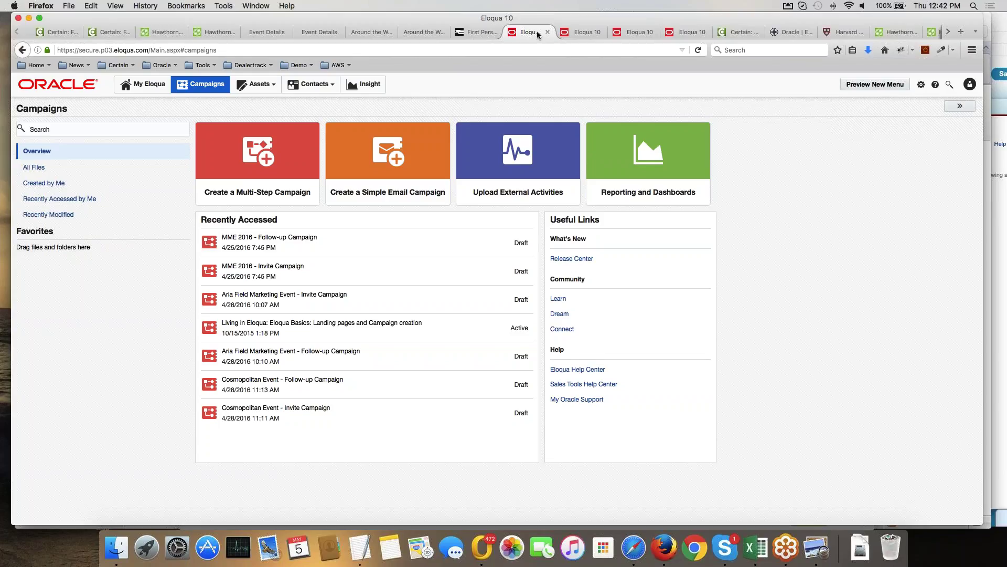
{"action": "left_click", "coordinate": [261, 245]}
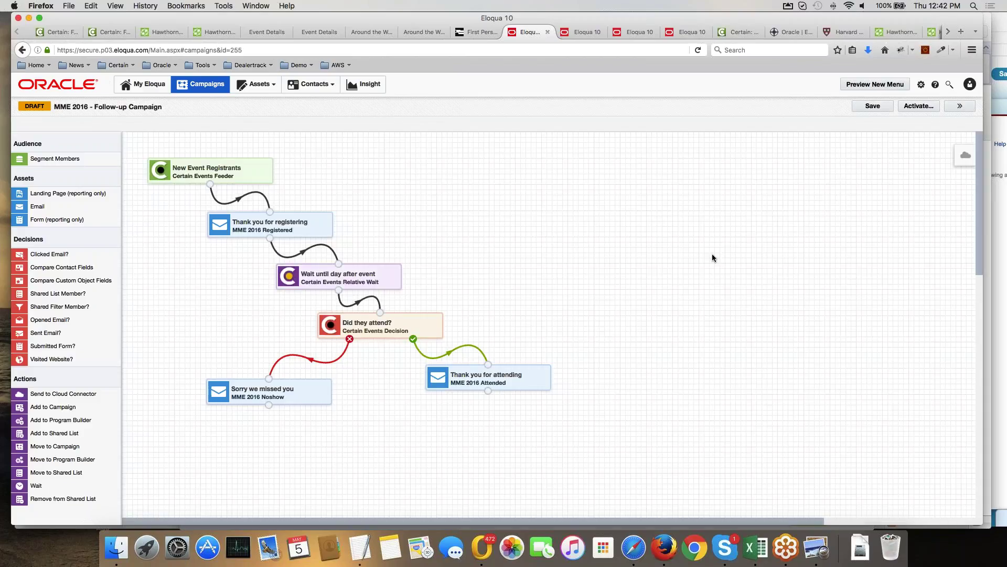
Show Certain EventStream events via EventBrain, then view the contact's activity in Profiler.
{"action": "left_click", "coordinate": [962, 158]}
{"action": "left_click", "coordinate": [809, 241]}
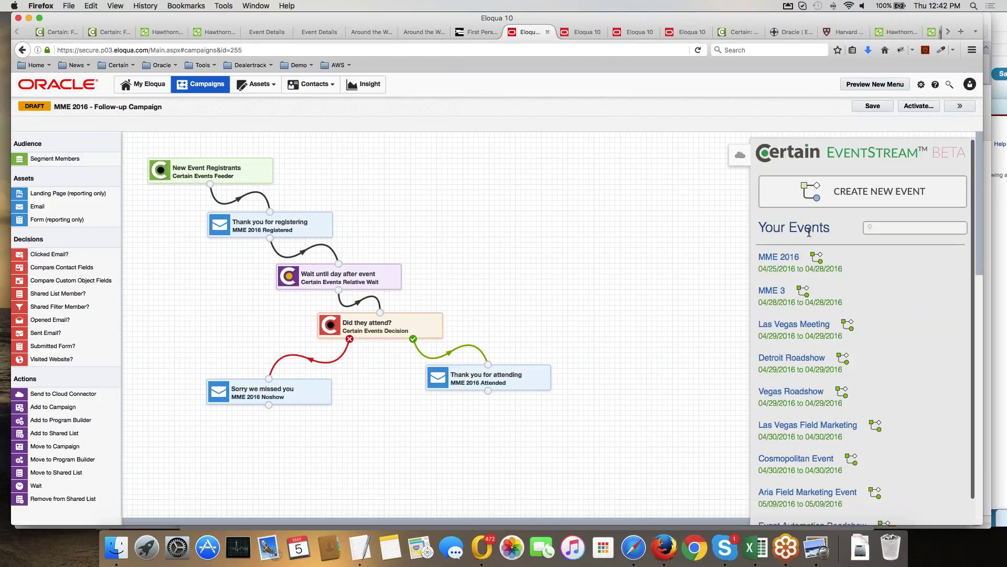
{"action": "left_click", "coordinate": [686, 35]}
{"action": "left_click", "coordinate": [778, 33]}
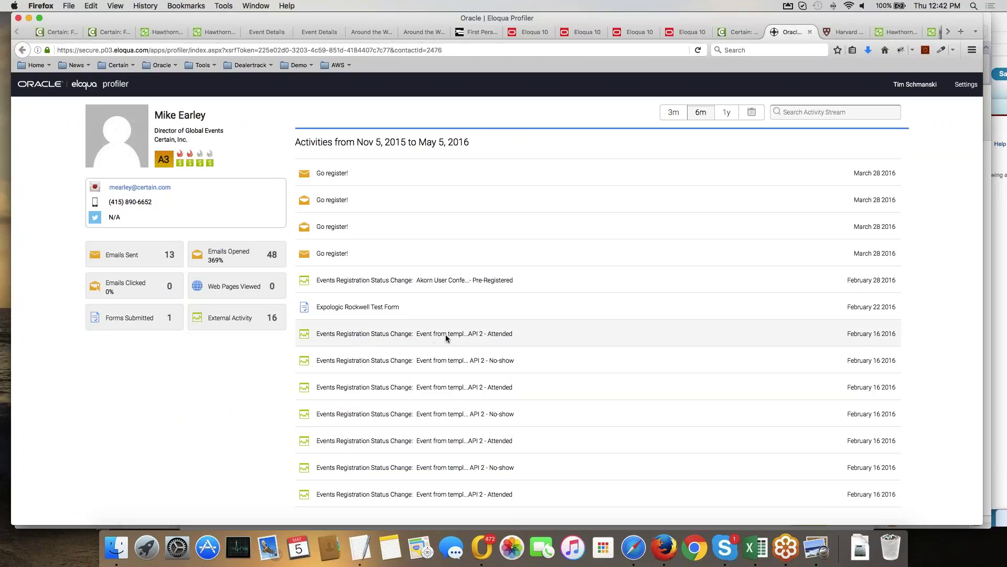
Filter the Profiler history to external activity, then return to the MME 2016 campaign canvas.
{"action": "left_click", "coordinate": [247, 320]}
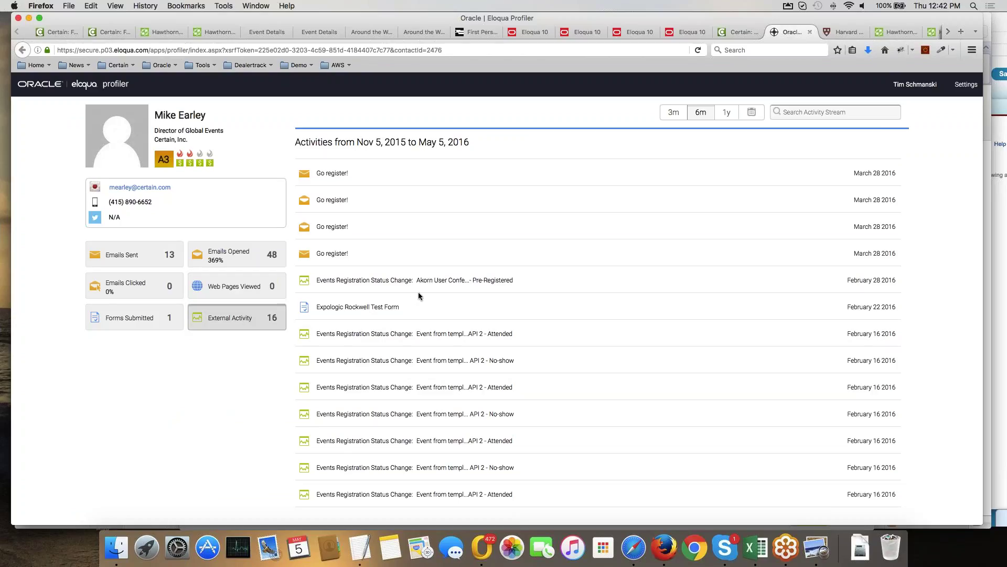
{"action": "scroll", "coordinate": [445, 286], "scroll_direction": "down", "scroll_amount": 3}
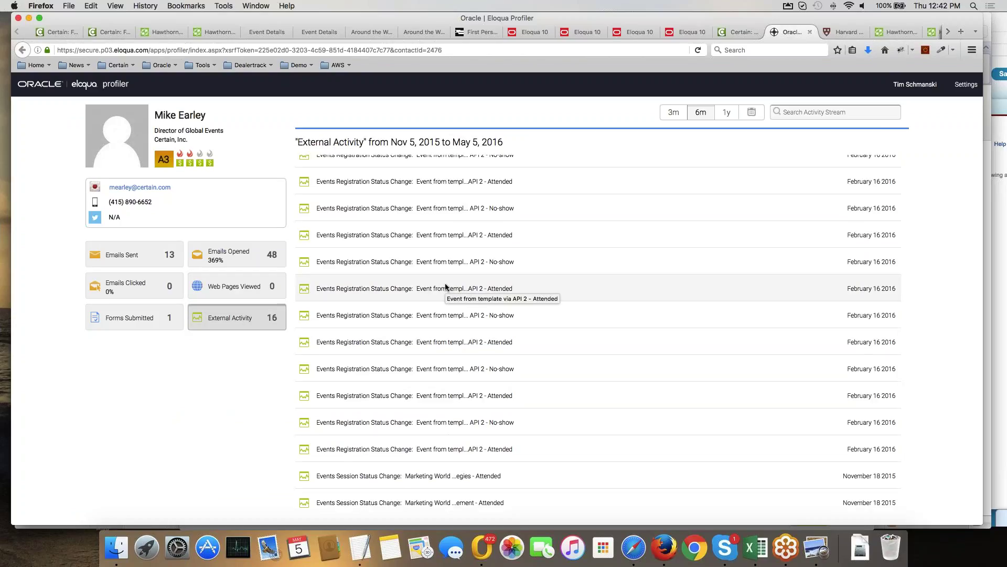
{"action": "scroll", "coordinate": [444, 286], "scroll_direction": "up", "scroll_amount": 5}
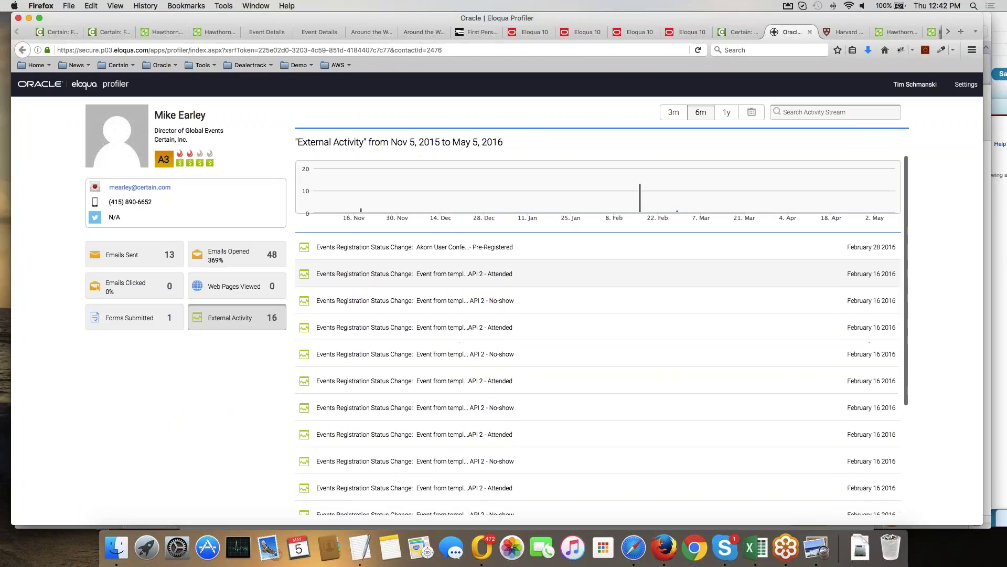
{"action": "scroll", "coordinate": [606, 238], "scroll_direction": "down", "scroll_amount": 5}
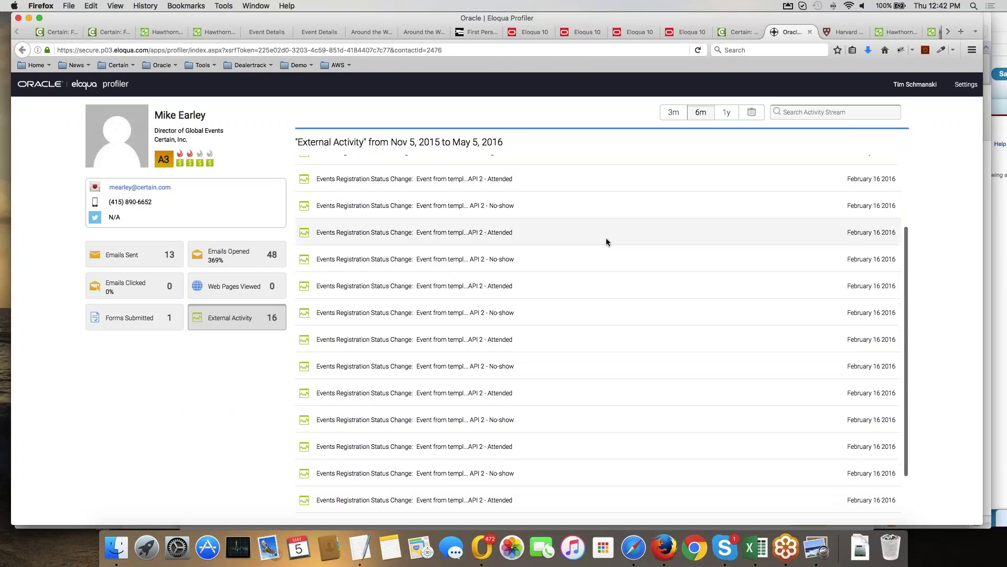
{"action": "left_click", "coordinate": [527, 31]}
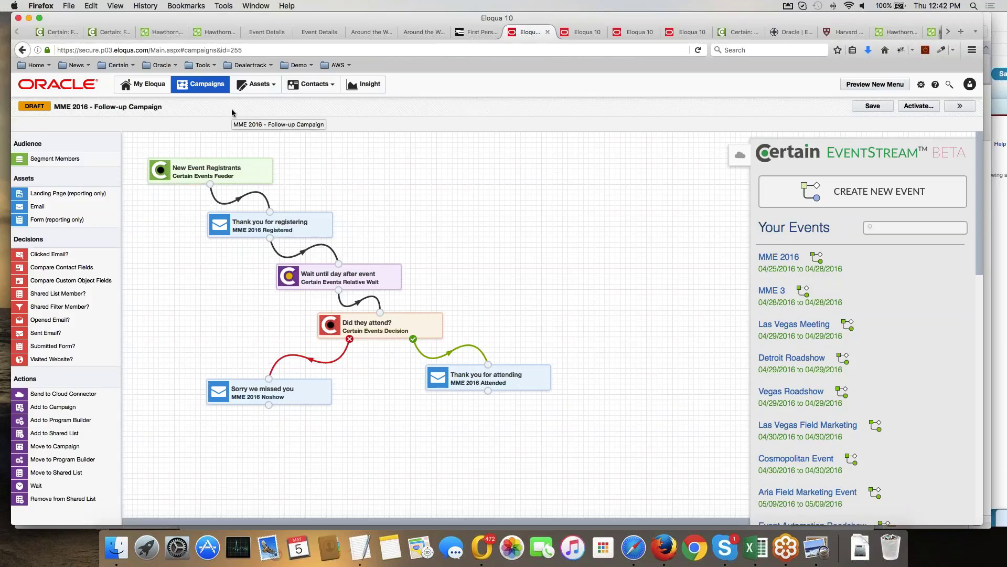
In Insight, browse Reports and Dashboards > Eloqua Dashboard Data > Campaign Activity Performance Dashboard.
{"action": "left_click", "coordinate": [362, 85]}
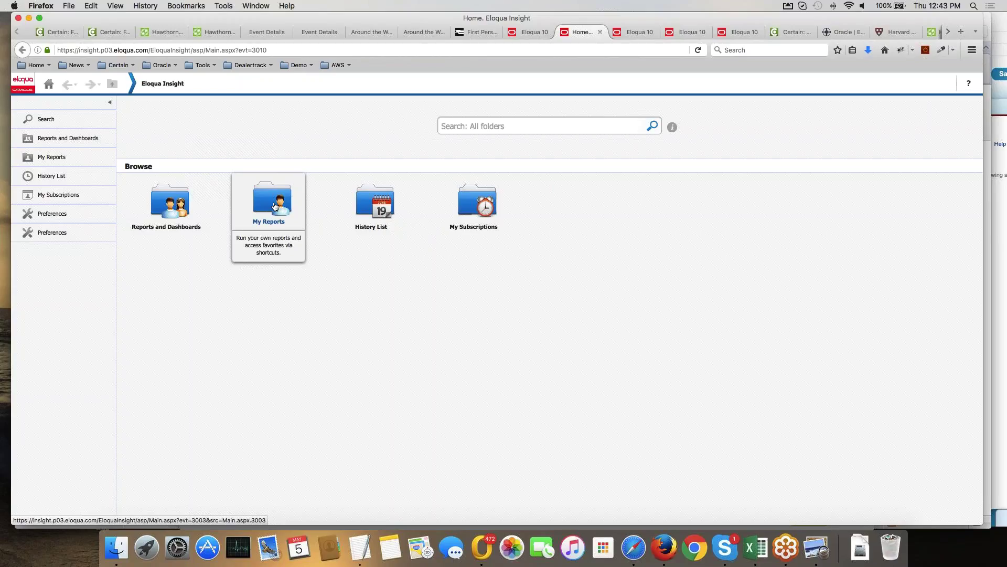
{"action": "left_click", "coordinate": [274, 206]}
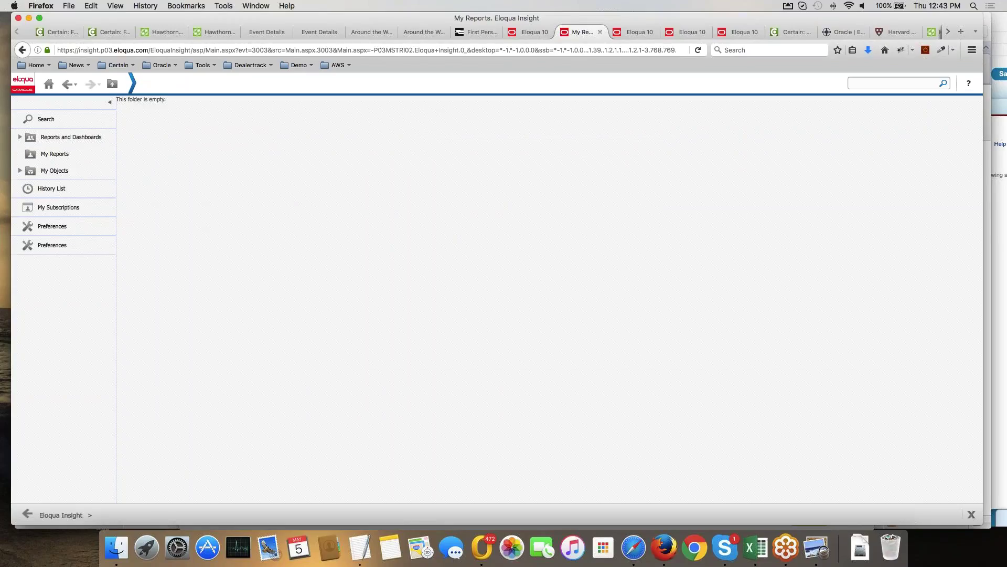
{"action": "left_click", "coordinate": [62, 138]}
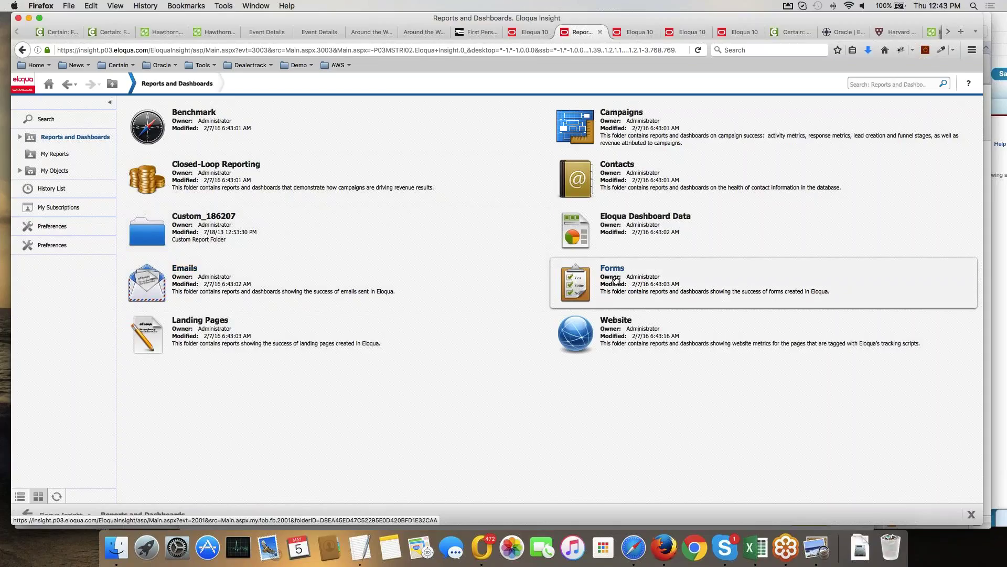
{"action": "left_click", "coordinate": [627, 236]}
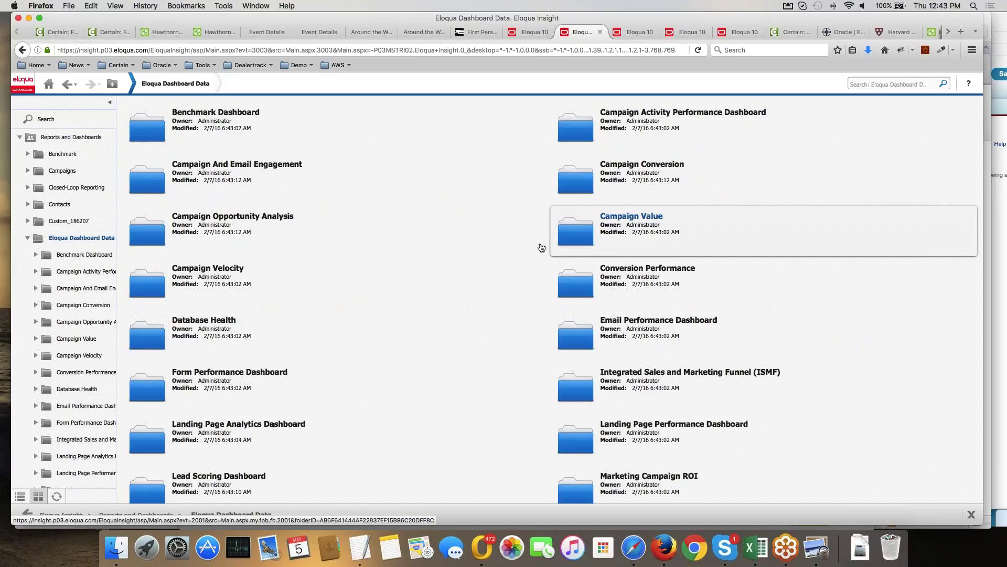
{"action": "scroll", "coordinate": [474, 296], "scroll_direction": "down", "scroll_amount": 2}
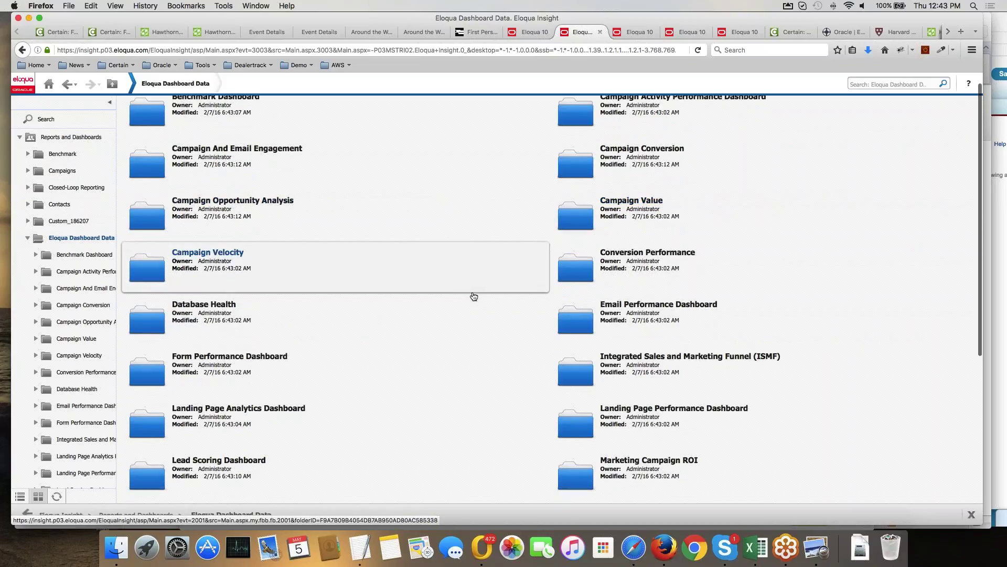
{"action": "scroll", "coordinate": [473, 297], "scroll_direction": "down", "scroll_amount": 10}
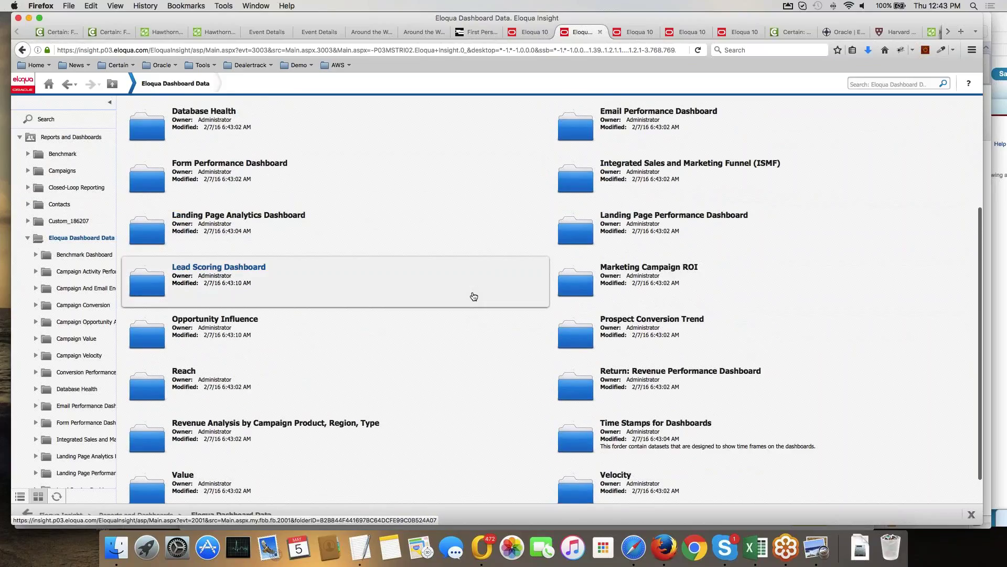
{"action": "scroll", "coordinate": [474, 296], "scroll_direction": "up", "scroll_amount": 12}
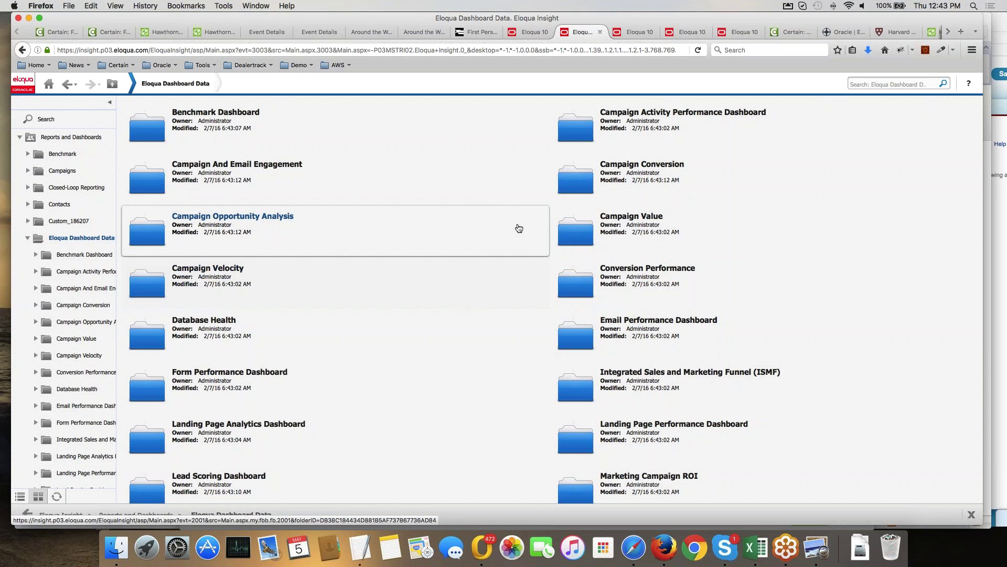
{"action": "left_click", "coordinate": [682, 113]}
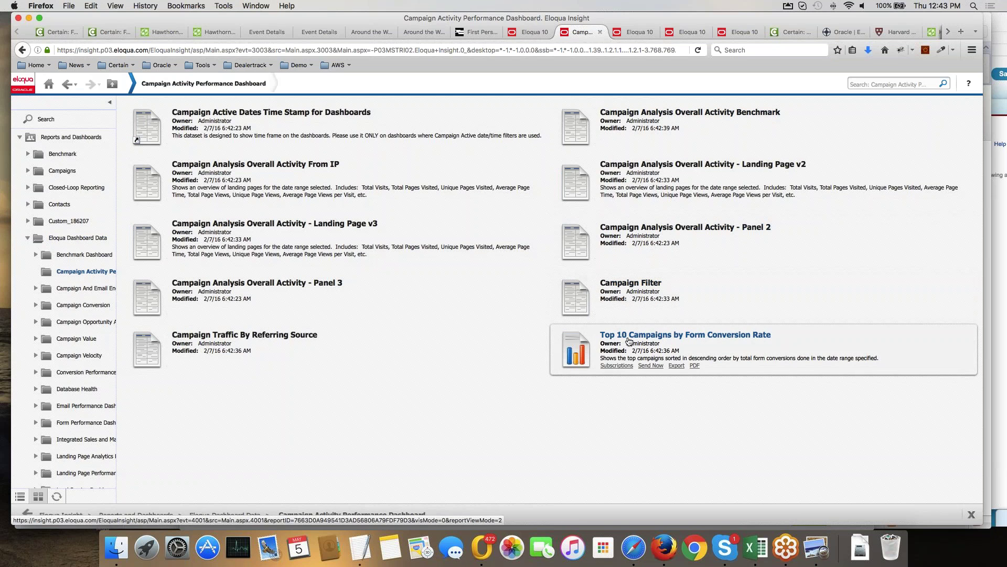
Review the Top 10 Campaigns by Form Conversion Rate report, selecting the Aria Field Marketing Event invite campaign.
{"action": "left_click", "coordinate": [629, 338]}
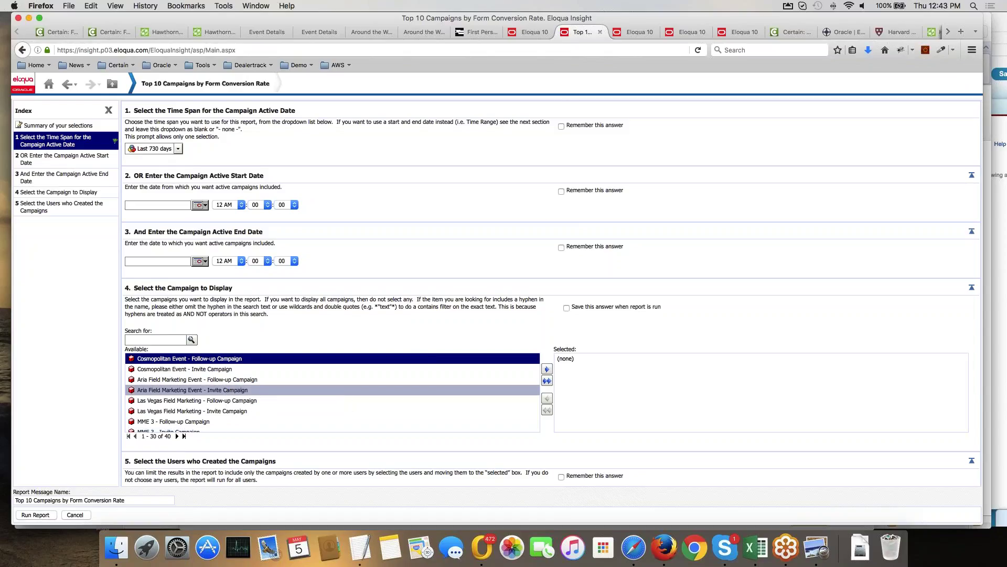
{"action": "left_click", "coordinate": [228, 392]}
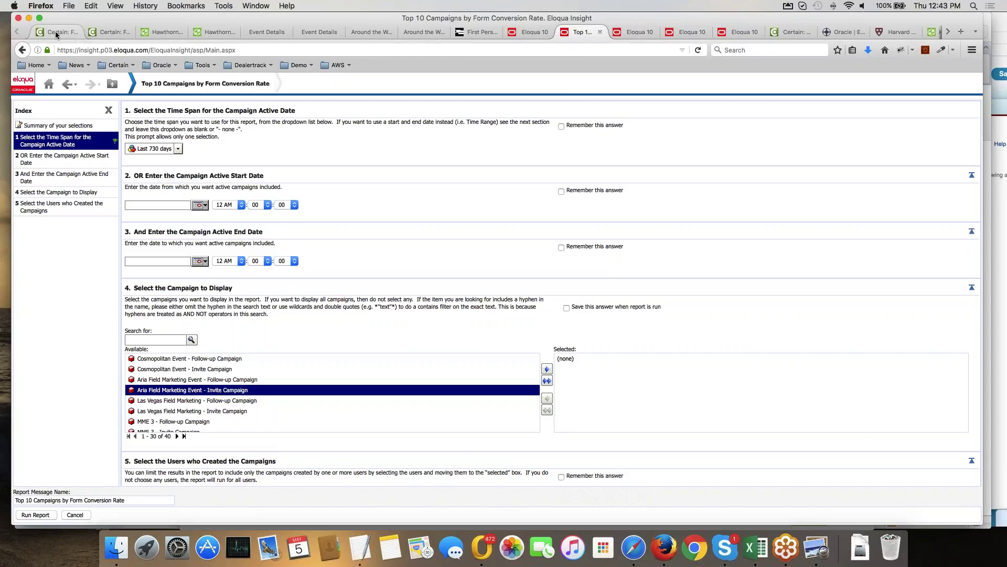
{"action": "left_click", "coordinate": [111, 32]}
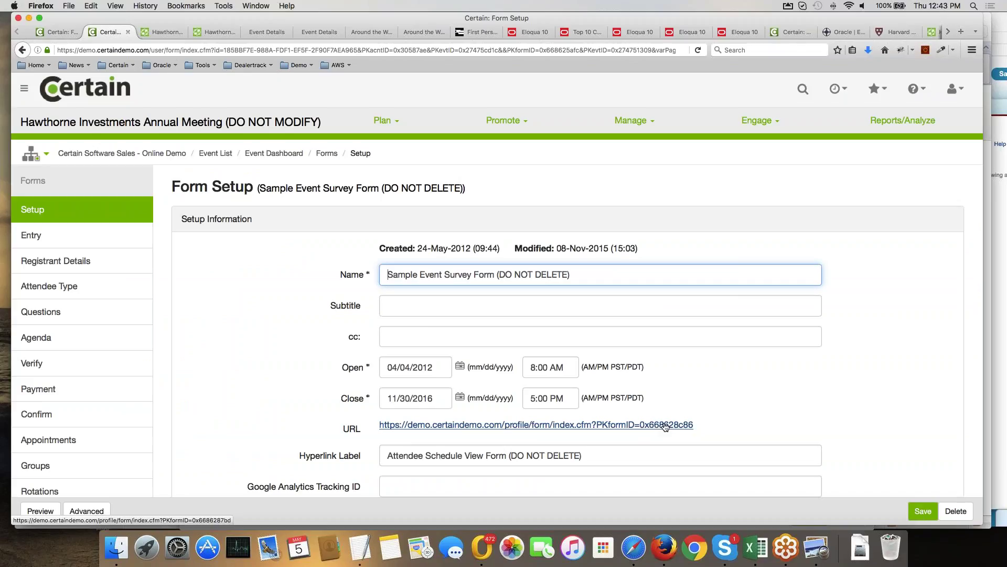
Edit the Annual Sales Conference Website (DO NOT DELETE) from Promote > Websites and select its name.
{"action": "left_click", "coordinate": [503, 120]}
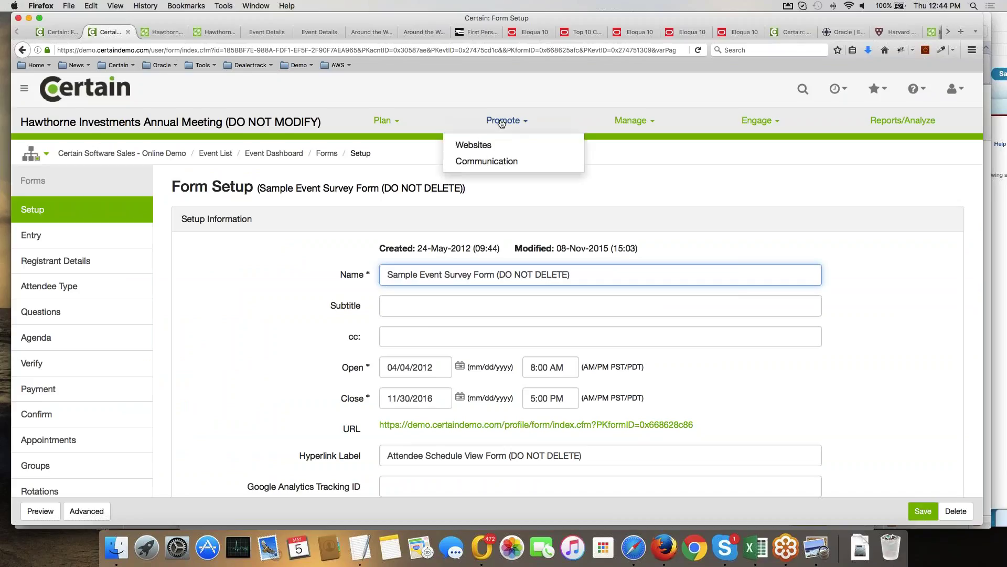
{"action": "left_click", "coordinate": [475, 146]}
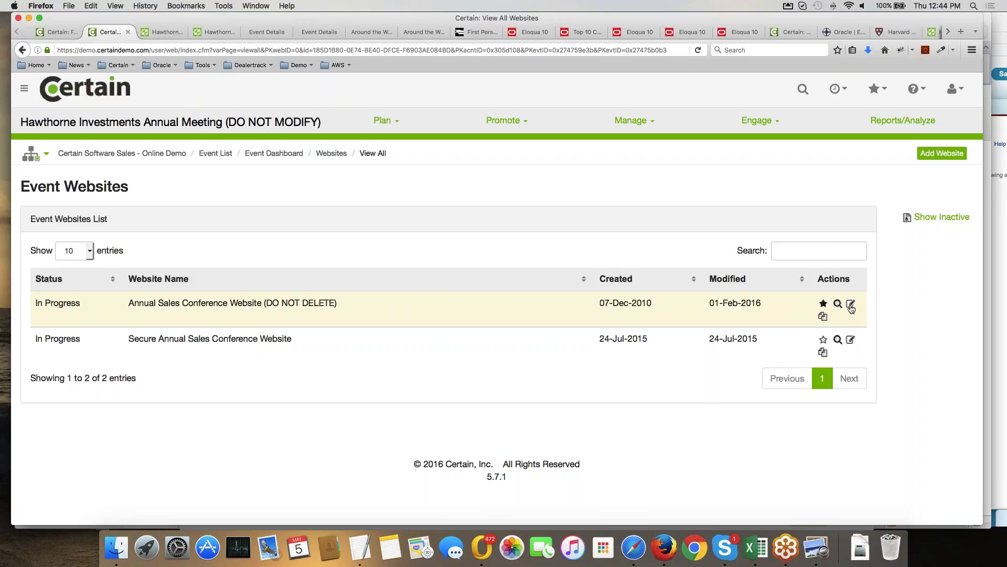
{"action": "left_click", "coordinate": [851, 304]}
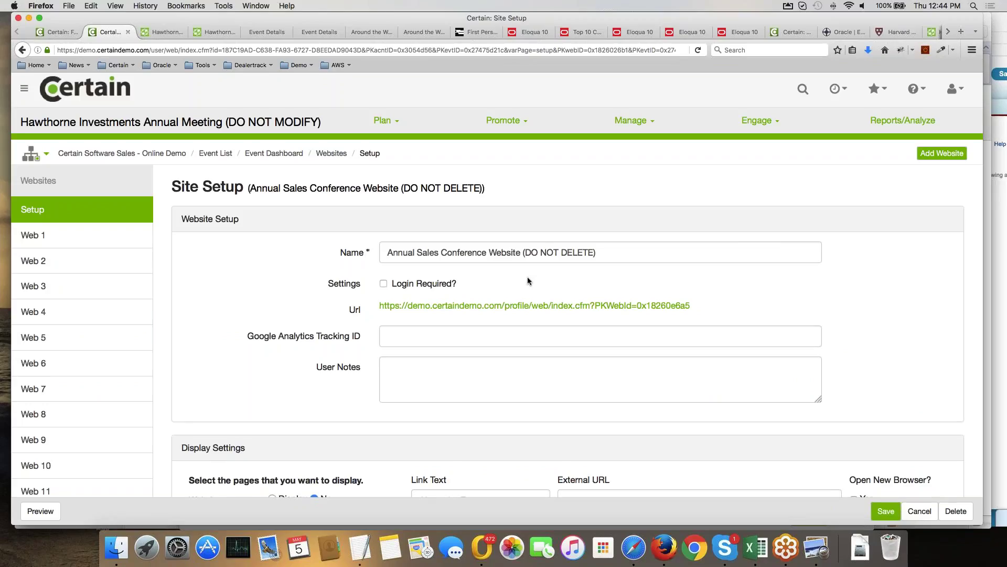
{"action": "scroll", "coordinate": [528, 280], "scroll_direction": "down", "scroll_amount": 1}
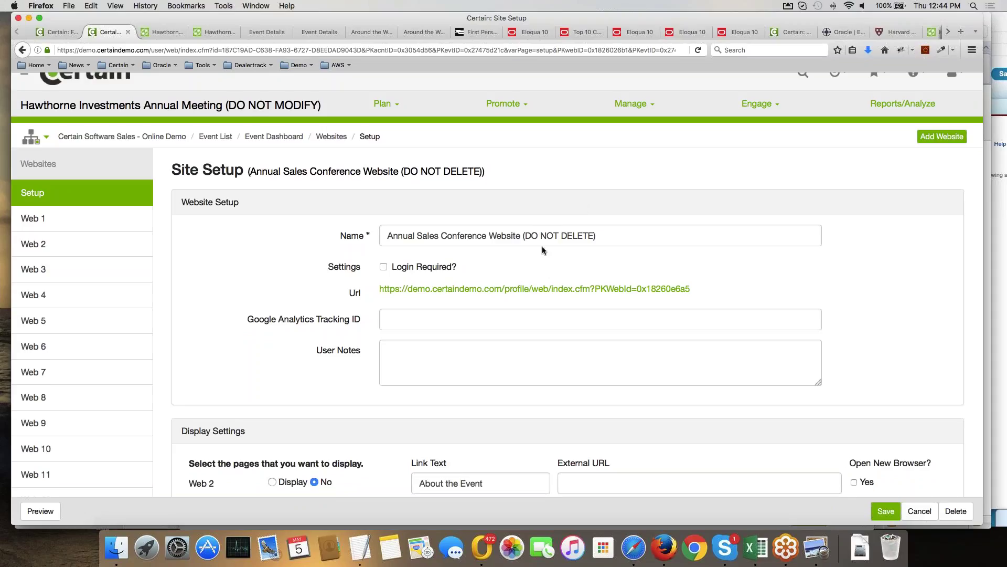
{"action": "left_click_drag", "start_coordinate": [613, 236], "coordinate": [367, 235]}
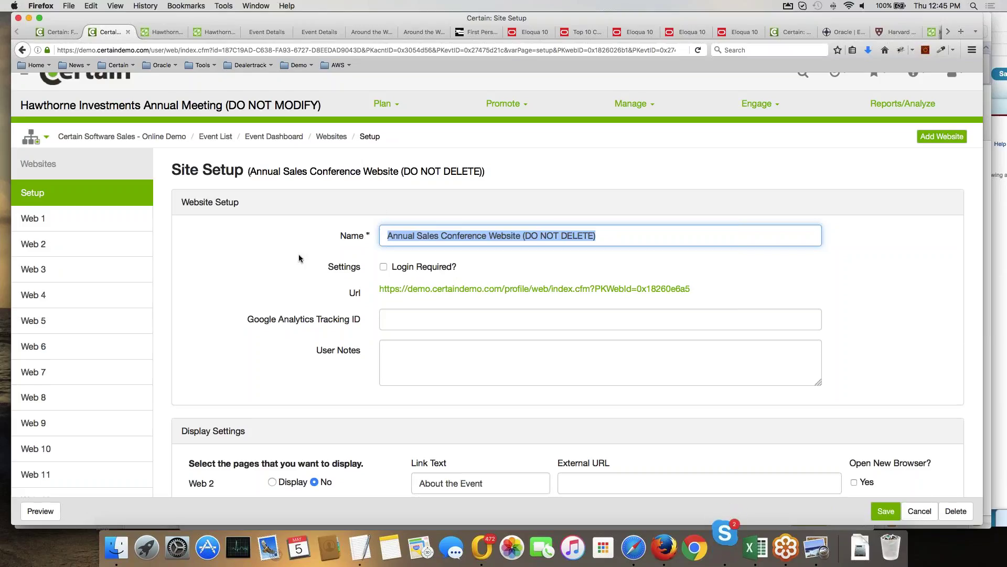
{"action": "scroll", "coordinate": [299, 258], "scroll_direction": "up", "scroll_amount": 1}
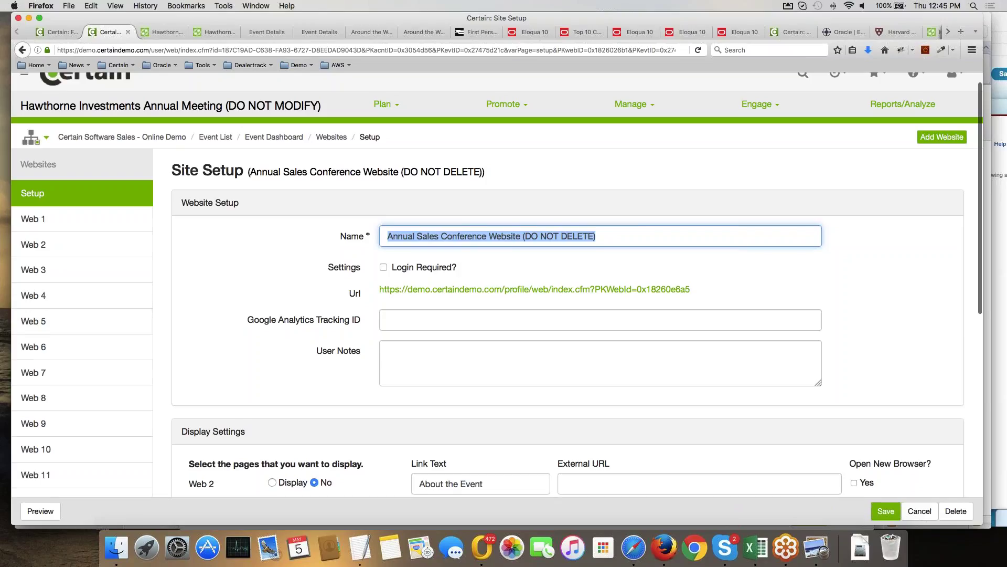
{"action": "left_click", "coordinate": [658, 18]}
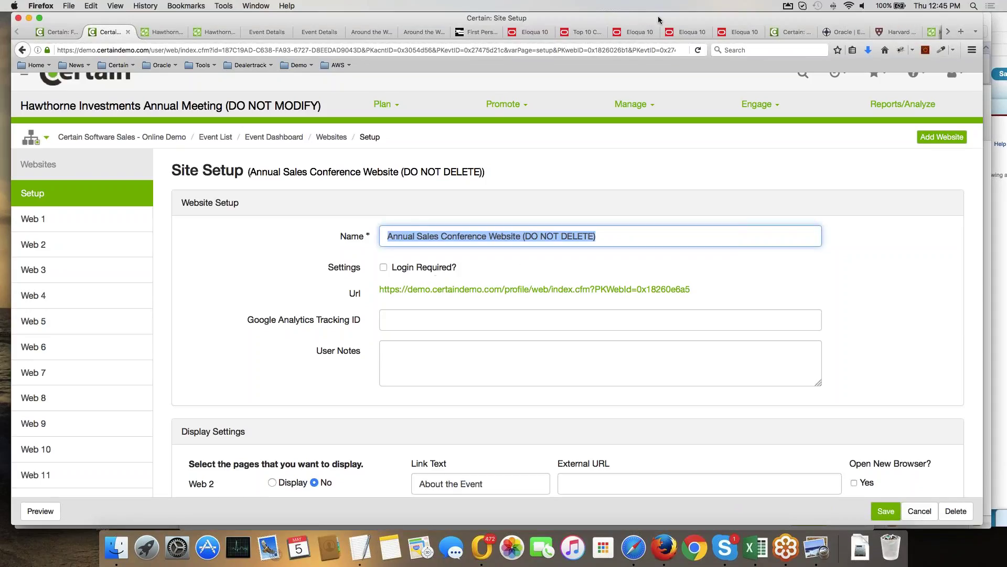
From the Georgetown events page, browse the saved Certain demo site bookmarks.
{"action": "left_click", "coordinate": [370, 32]}
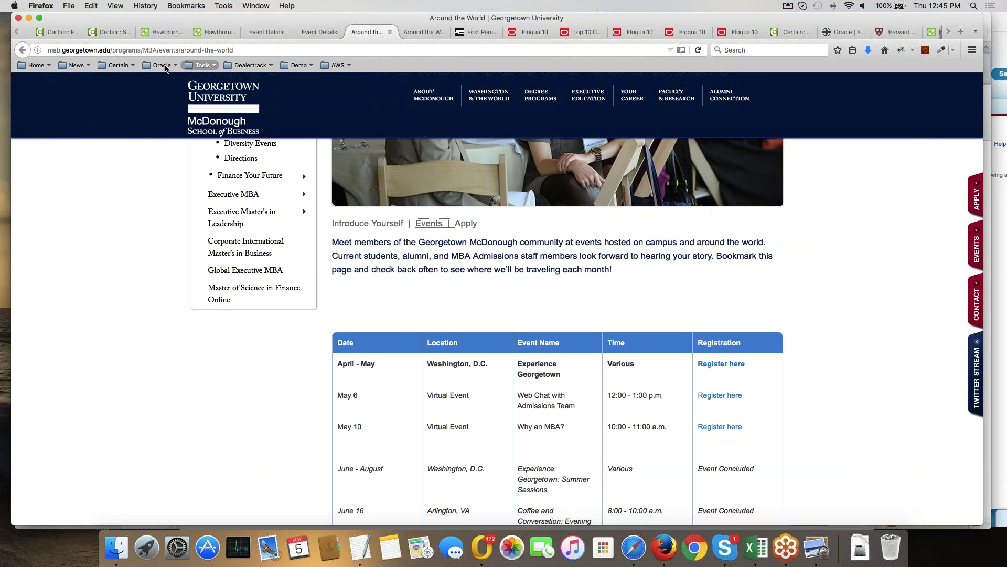
{"action": "left_click", "coordinate": [125, 69]}
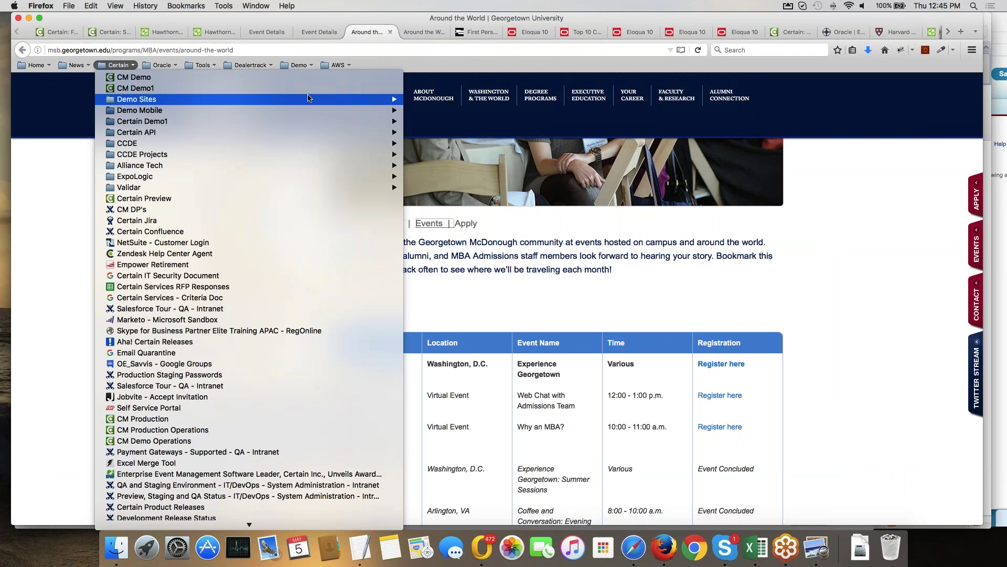
{"action": "mouse_move", "coordinate": [236, 99]}
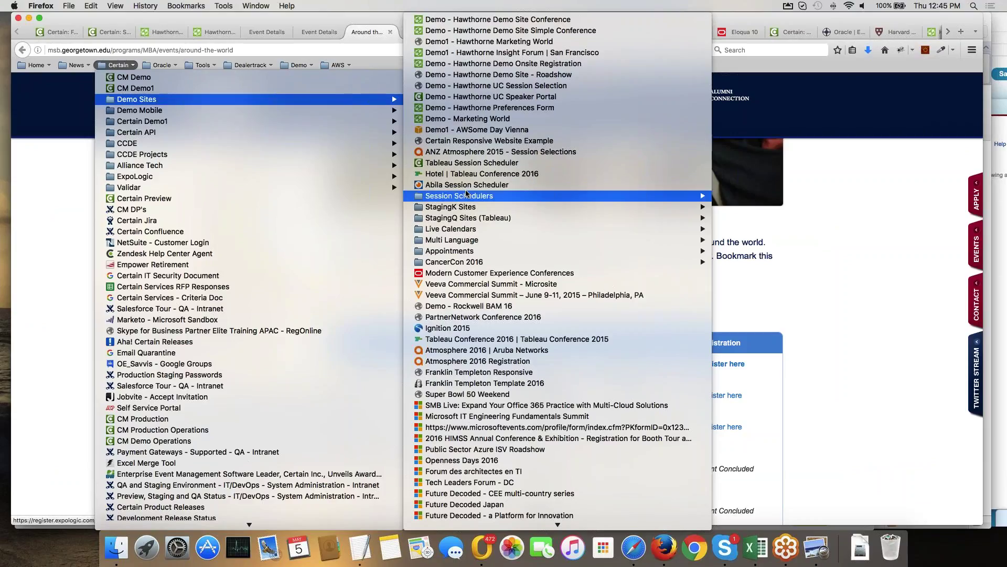
{"action": "mouse_move", "coordinate": [466, 197]}
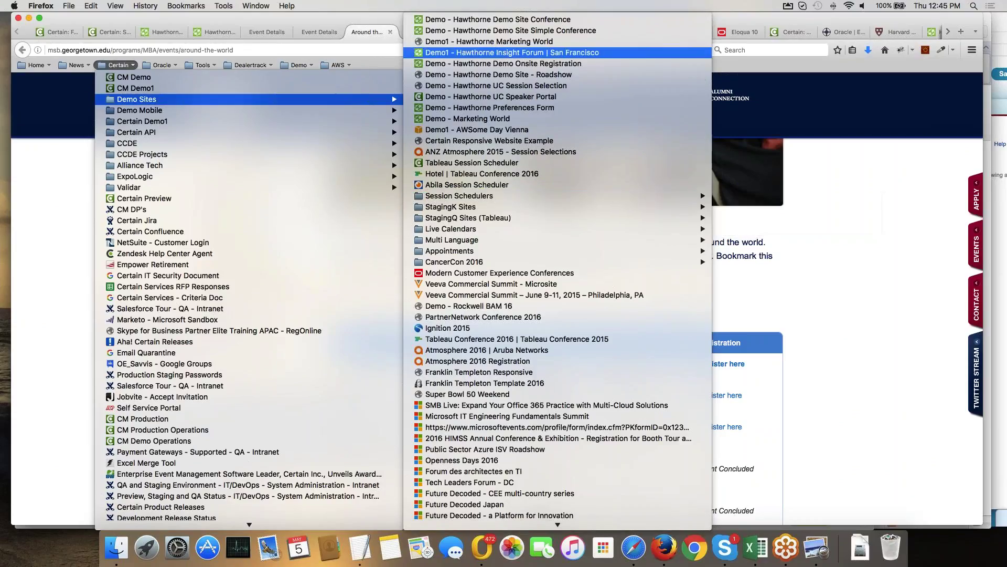
{"action": "left_click", "coordinate": [230, 52]}
Load the Henry Schein Event Registration site via 'henr', then view the Georgetown registration confirmation.
{"action": "left_click", "coordinate": [238, 52]}
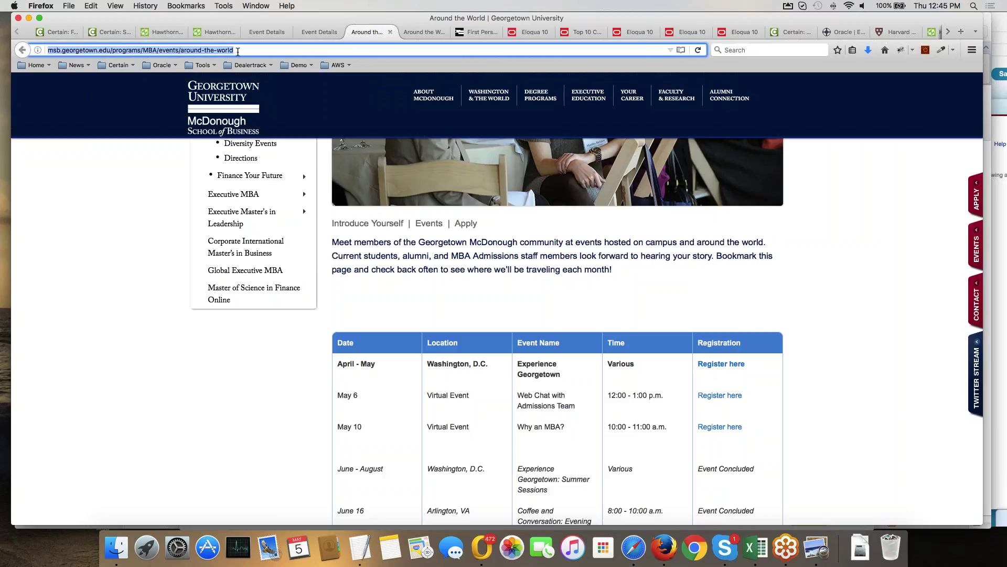
{"action": "type", "text": "henr"}
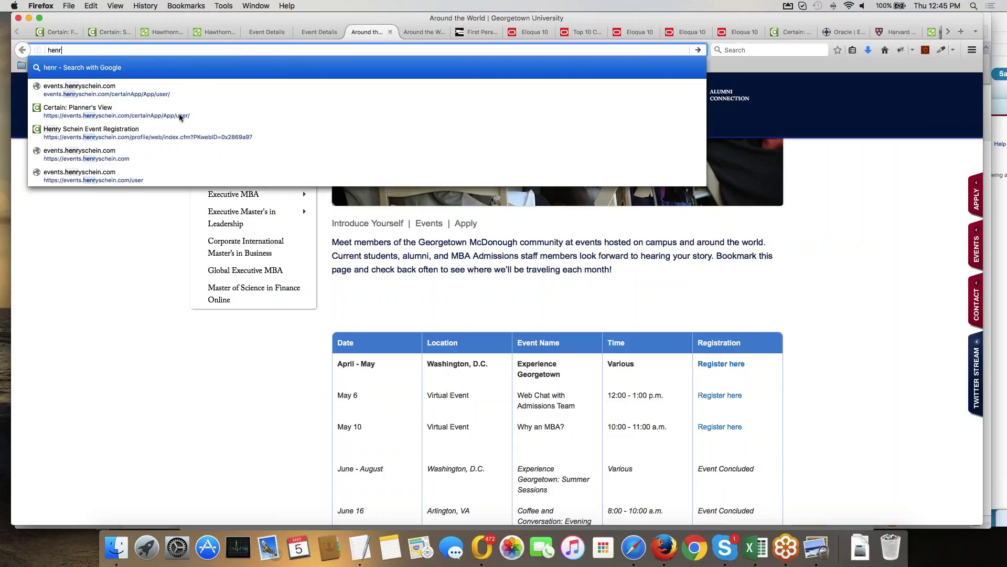
{"action": "left_click", "coordinate": [181, 132]}
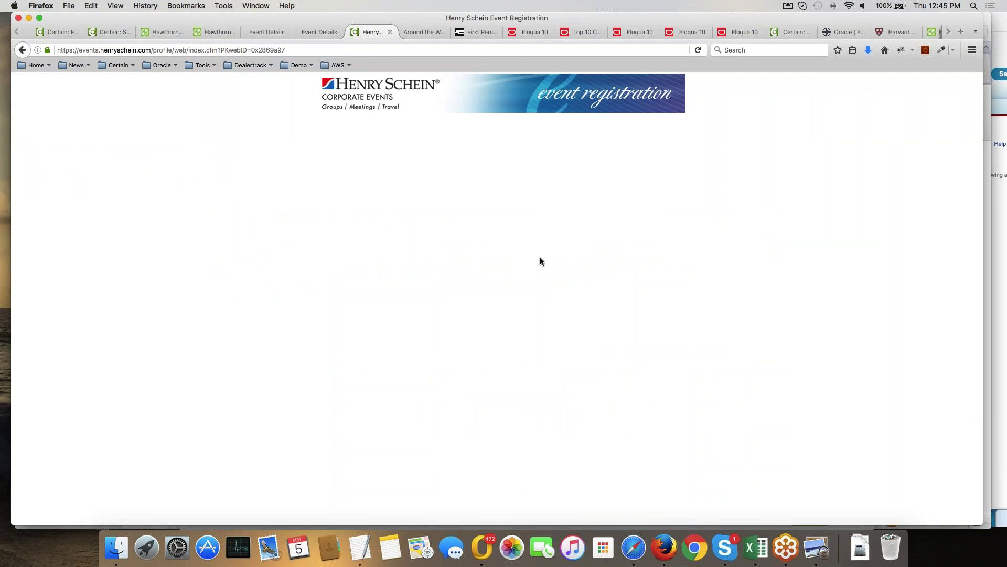
{"action": "left_click", "coordinate": [320, 32]}
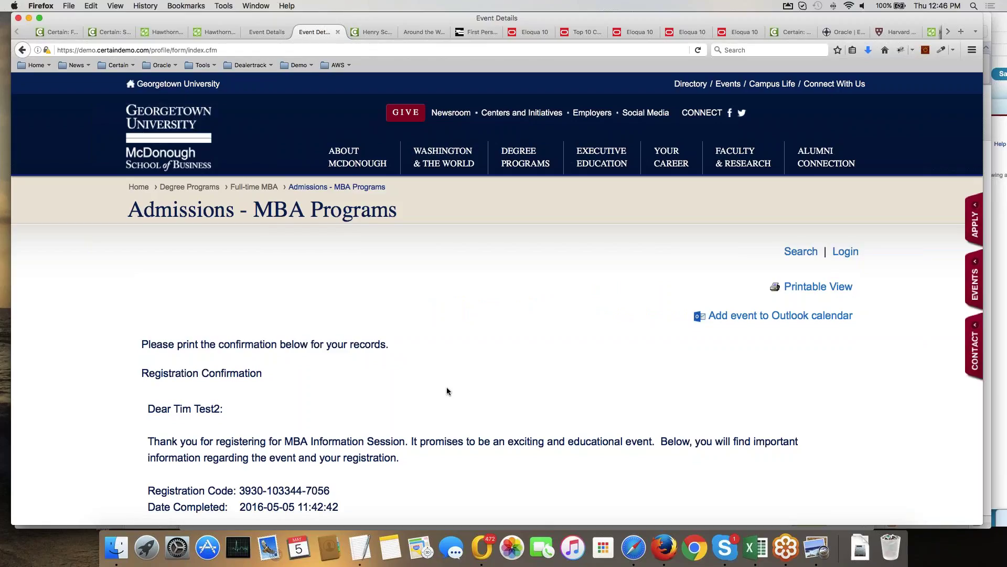
Open the Hawthorne Investments event from Recent Items and launch its Grid Scheduler for November 23, 2015.
{"action": "left_click", "coordinate": [118, 35]}
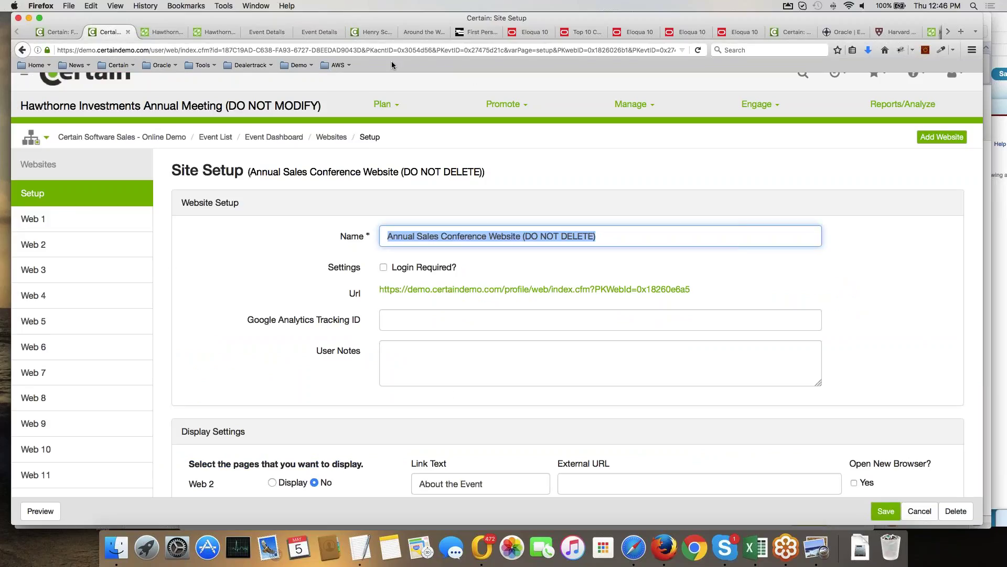
{"action": "scroll", "coordinate": [881, 97], "scroll_direction": "up", "scroll_amount": 1}
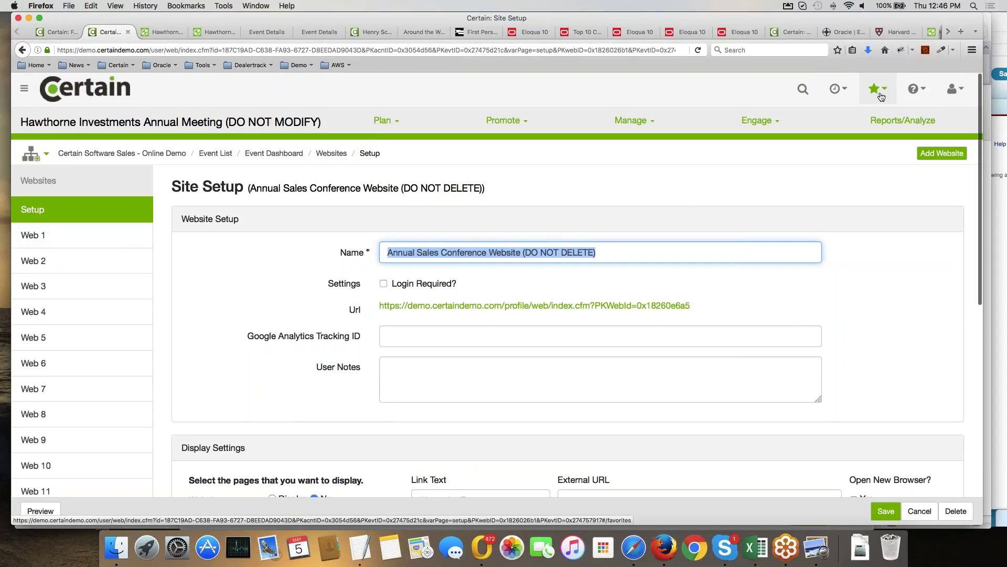
{"action": "left_click", "coordinate": [848, 91]}
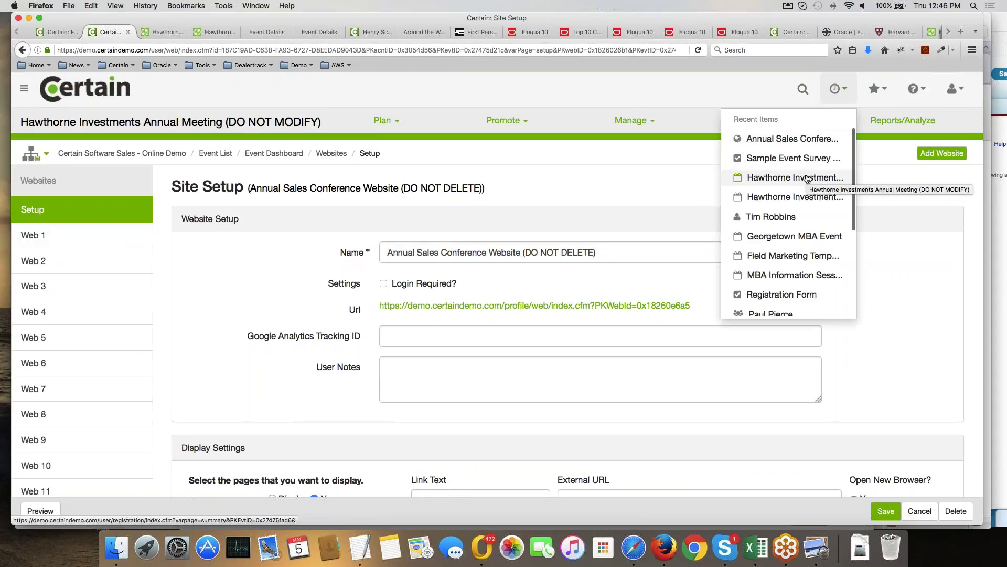
{"action": "left_click", "coordinate": [807, 179]}
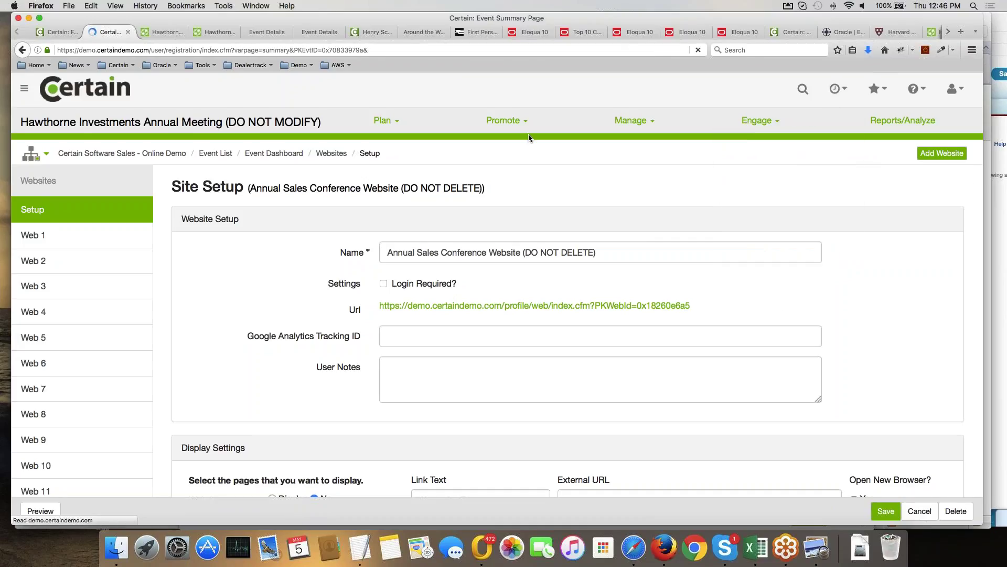
{"action": "left_click", "coordinate": [606, 127]}
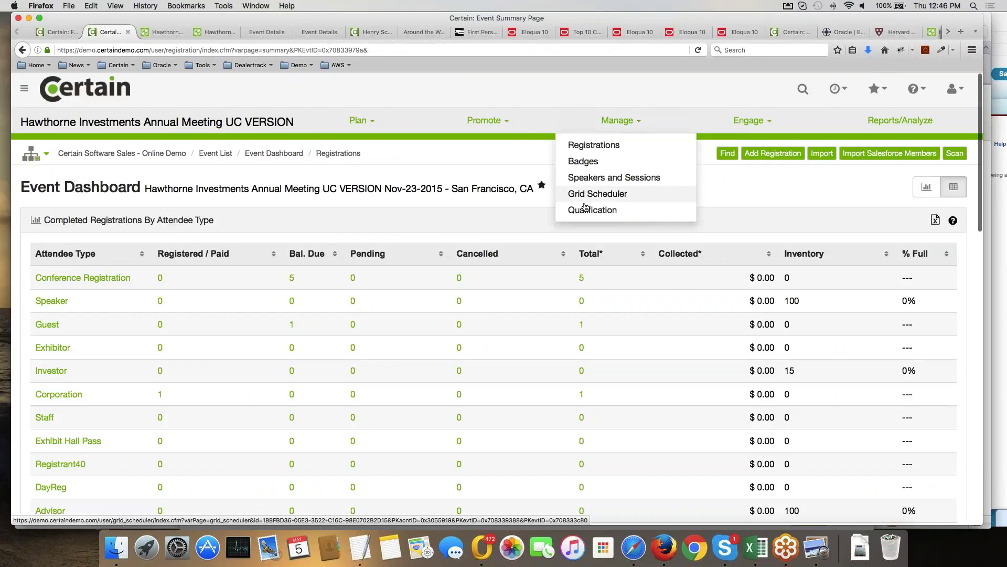
{"action": "left_click", "coordinate": [597, 195]}
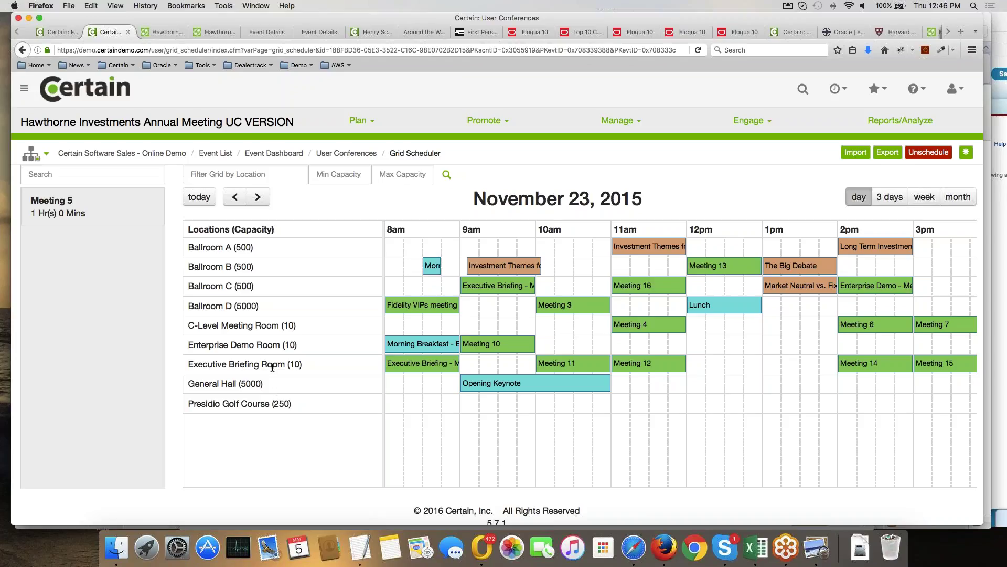
{"action": "left_click_drag", "start_coordinate": [214, 364], "coordinate": [283, 345]}
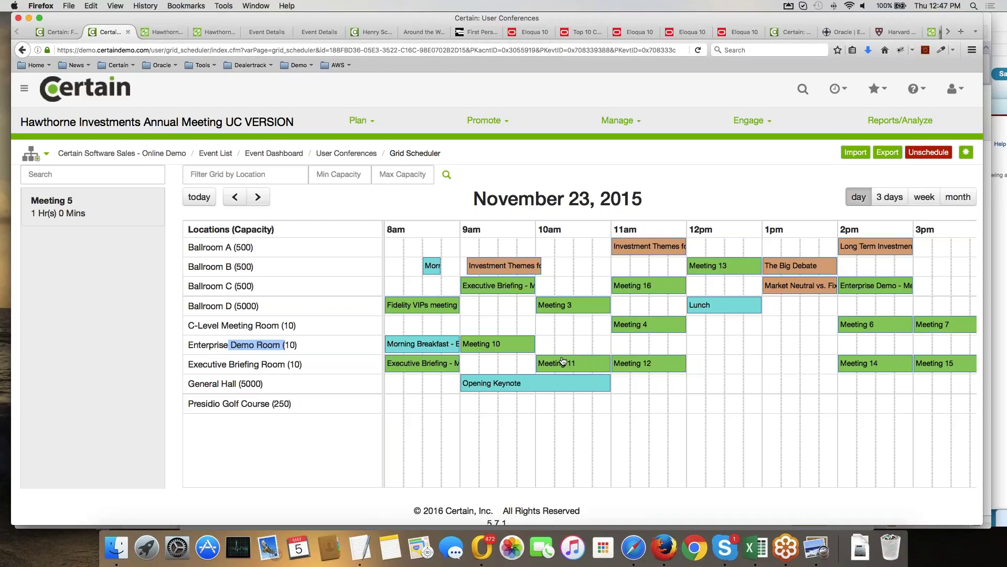
{"action": "left_click", "coordinate": [484, 120]}
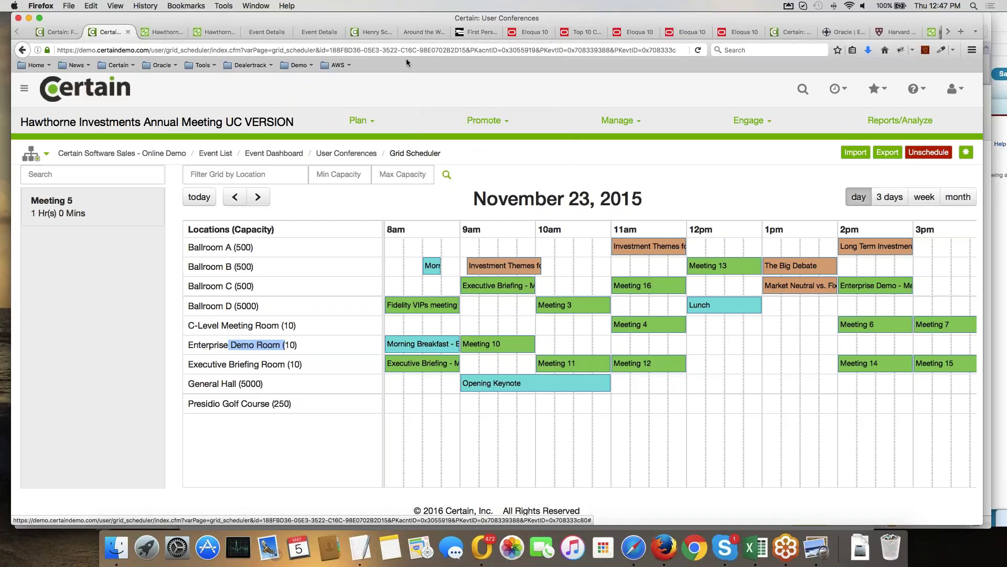
On the Henry Schein tab, enter 'henry' in the address bar to list past henryschein.com addresses.
{"action": "left_click", "coordinate": [371, 33]}
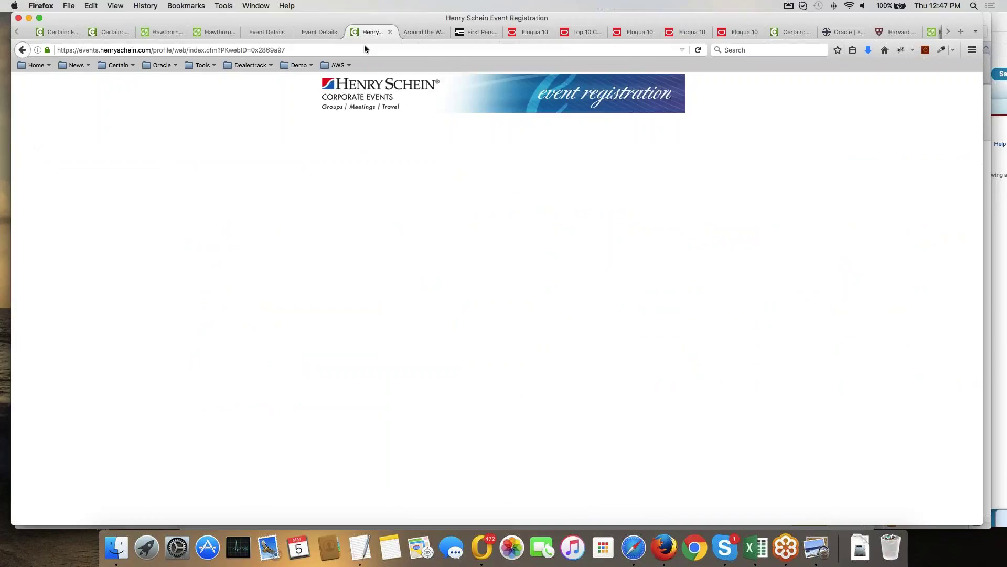
{"action": "left_click", "coordinate": [287, 51]}
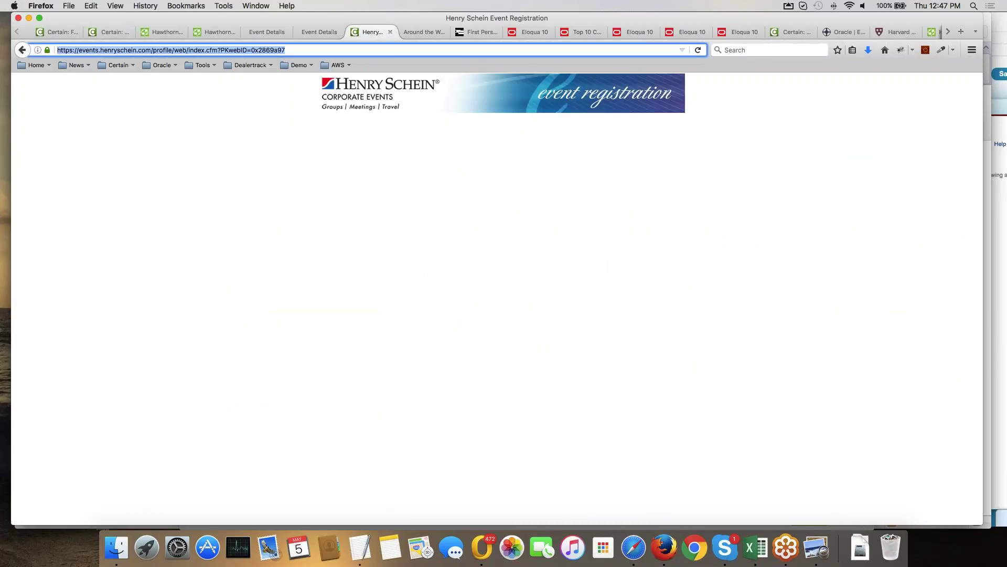
{"action": "type", "text": "henryshei"}
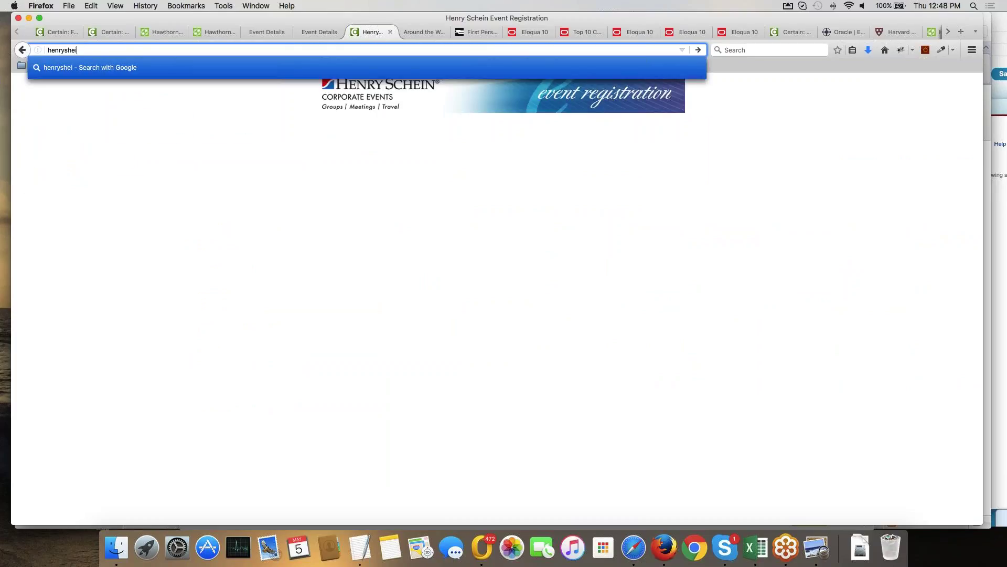
{"action": "key", "text": "BackSpace"}
{"action": "key", "text": "BackSpace"}
{"action": "type", "text": "iel"}
{"action": "key", "text": "BackSpace"}
{"action": "key", "text": "BackSpace"}
{"action": "key", "text": "BackSpace"}
{"action": "key", "text": "BackSpace"}
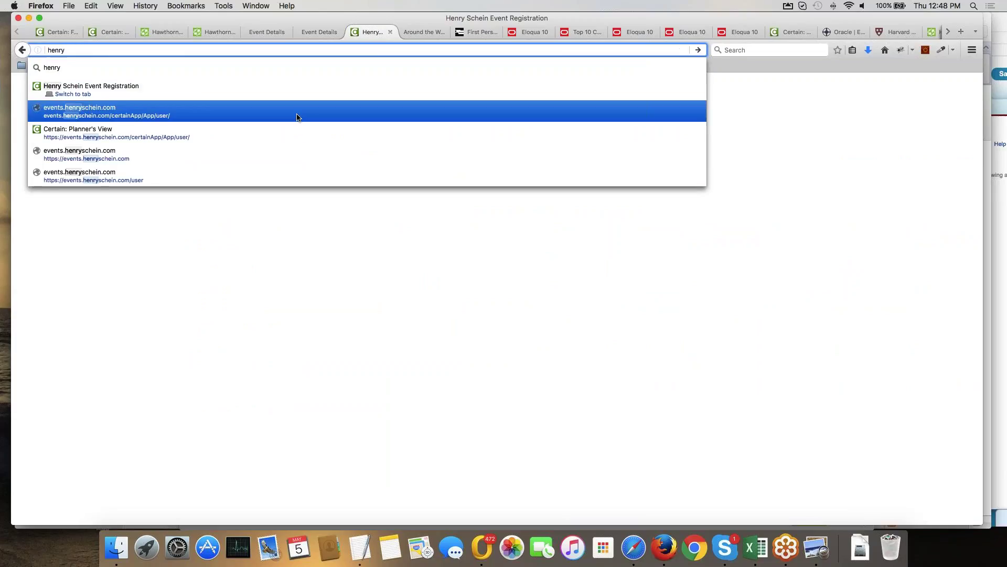
{"action": "scroll", "coordinate": [296, 114], "scroll_direction": "down", "scroll_amount": 4}
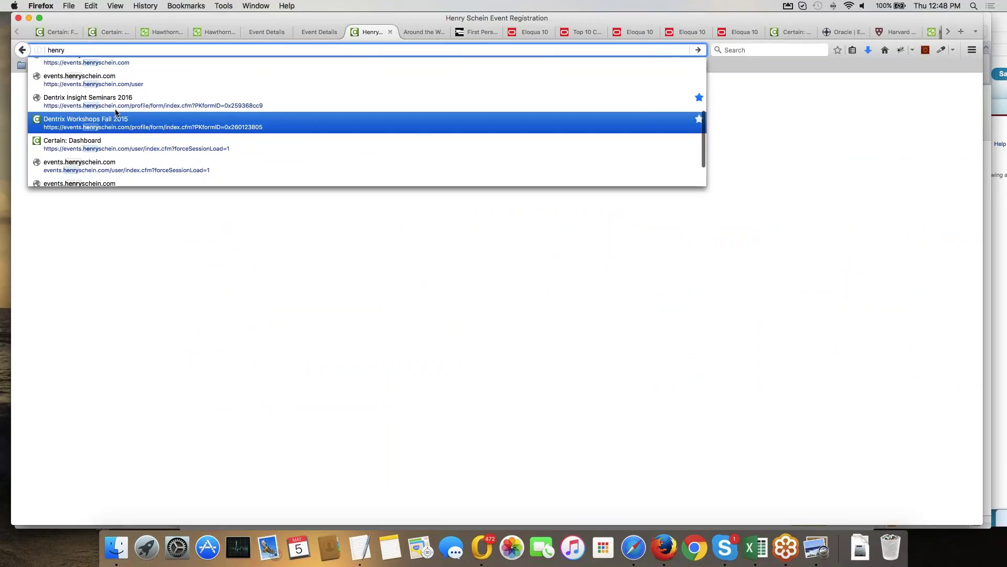
Open the Dentrix Insight Seminars 2016 page and highlight the Friday, June 3 seminar rows.
{"action": "left_click", "coordinate": [135, 101]}
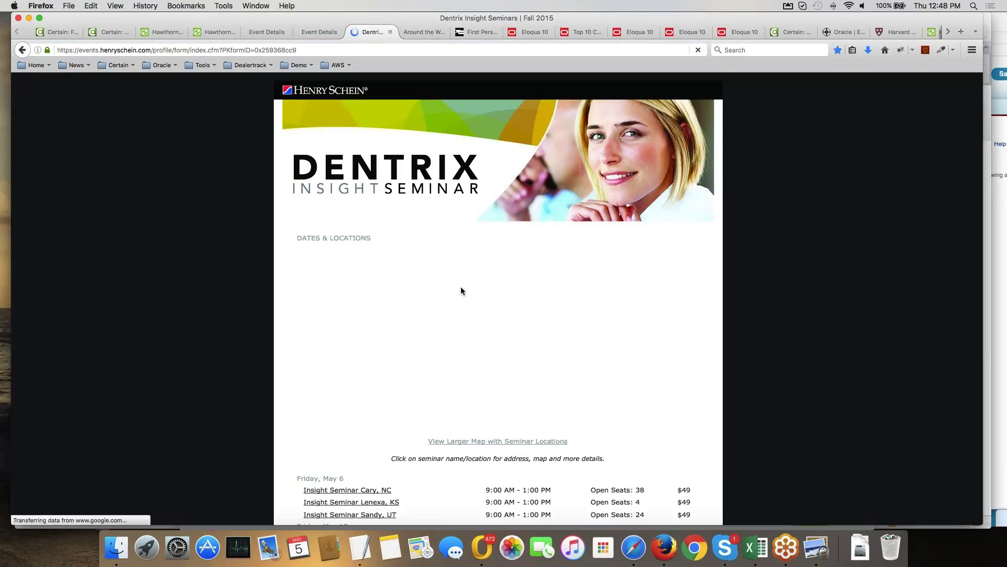
{"action": "scroll", "coordinate": [461, 290], "scroll_direction": "down", "scroll_amount": 3}
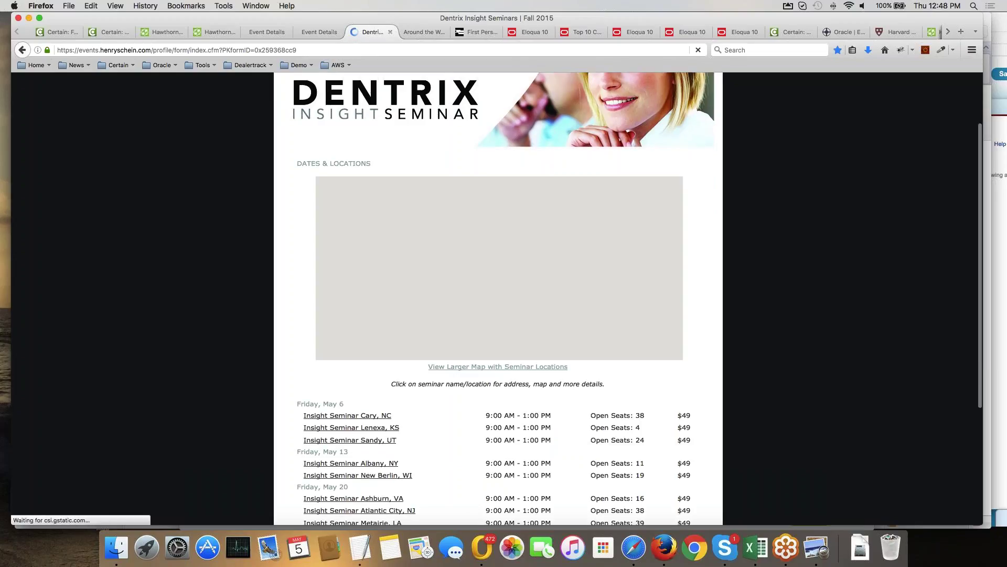
{"action": "scroll", "coordinate": [812, 304], "scroll_direction": "down", "scroll_amount": 2}
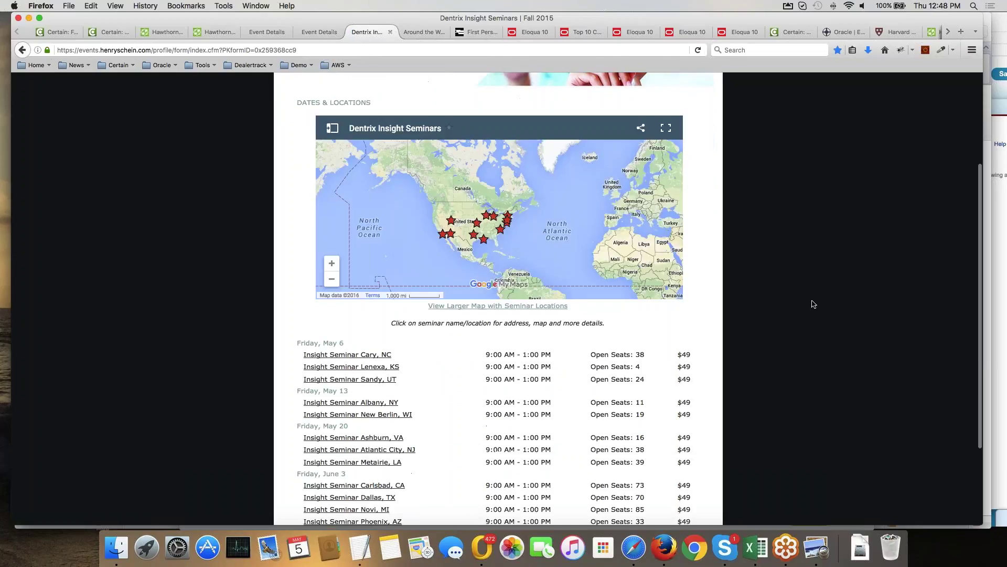
{"action": "scroll", "coordinate": [812, 303], "scroll_direction": "down", "scroll_amount": 4}
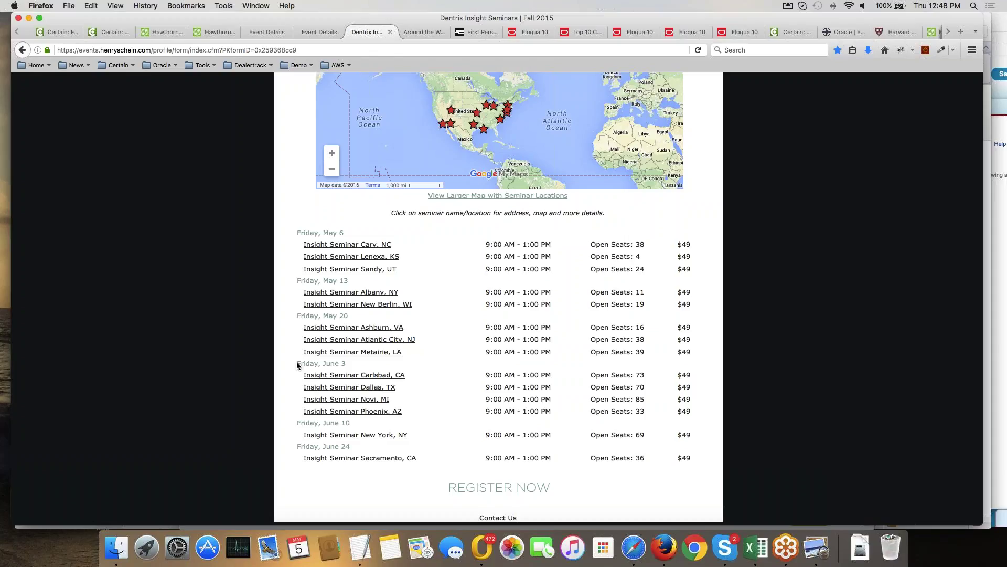
{"action": "triple_click", "coordinate": [297, 364]}
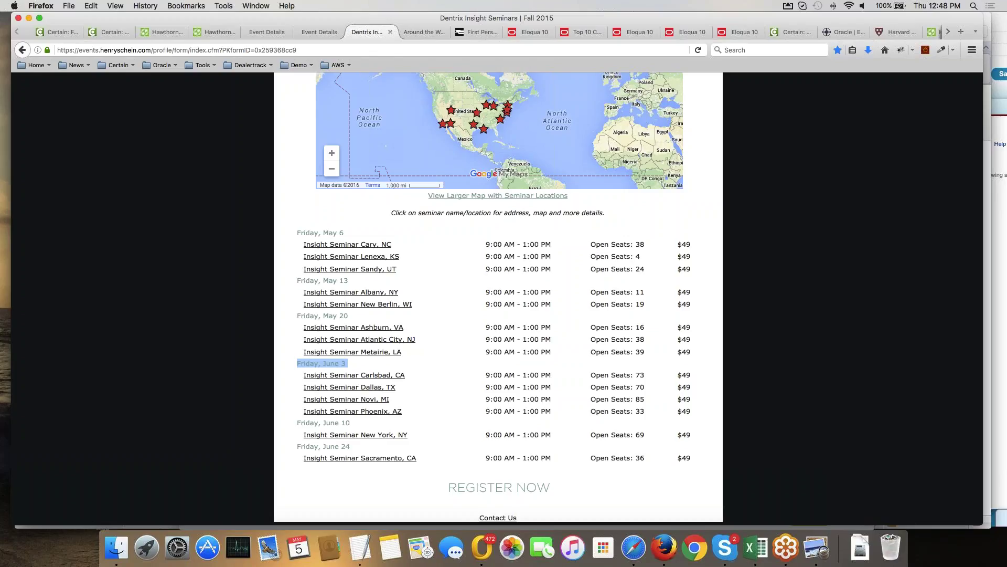
{"action": "left_click_drag", "start_coordinate": [315, 375], "coordinate": [399, 411]}
{"action": "left_click", "coordinate": [433, 388]}
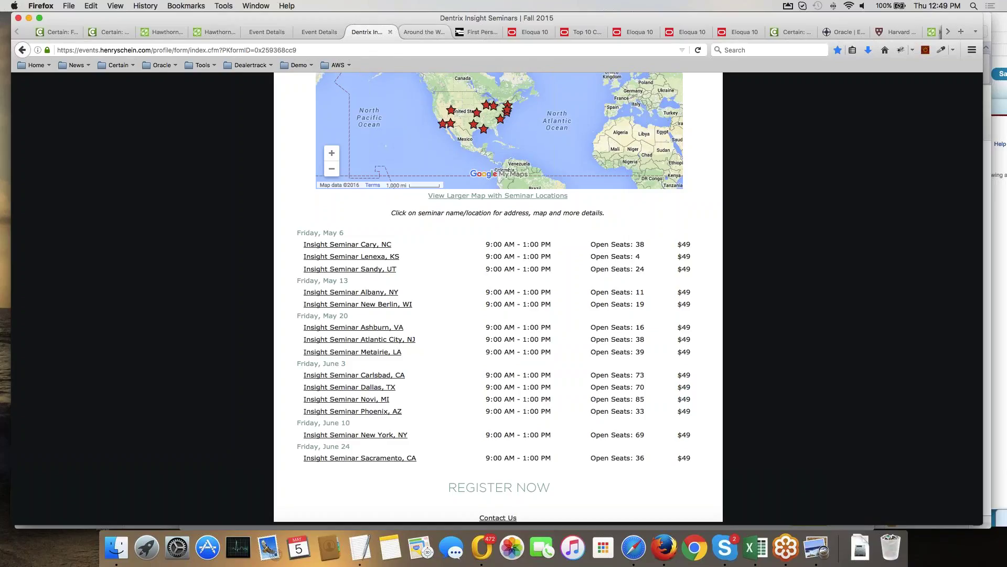
Load the Henry Schein Certain login page via 'henry', then switch back to the Grid Scheduler tab.
{"action": "key", "text": "ctrl+Tab"}
{"action": "key", "text": "super+l"}
{"action": "type", "text": "henry"}
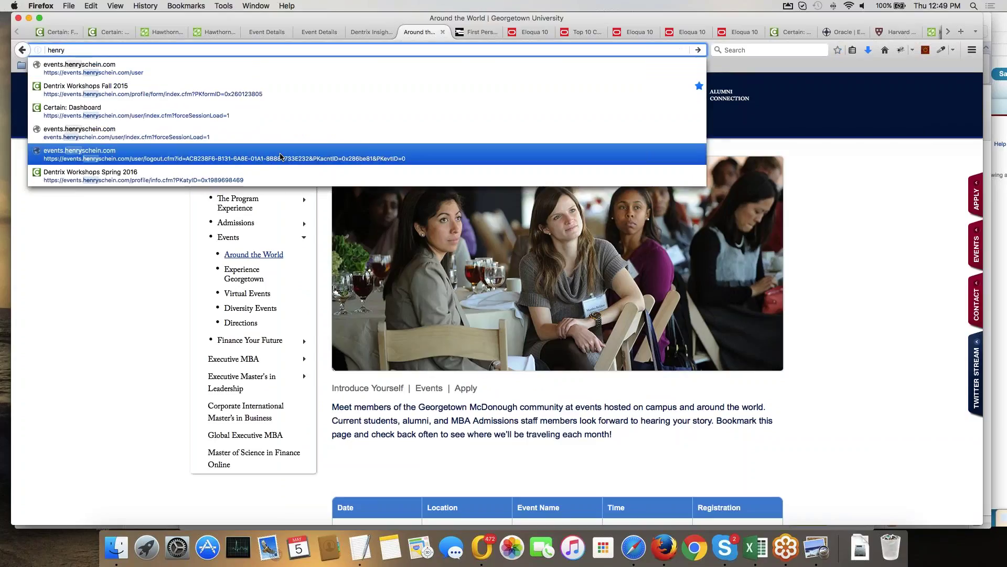
{"action": "key", "text": "Return"}
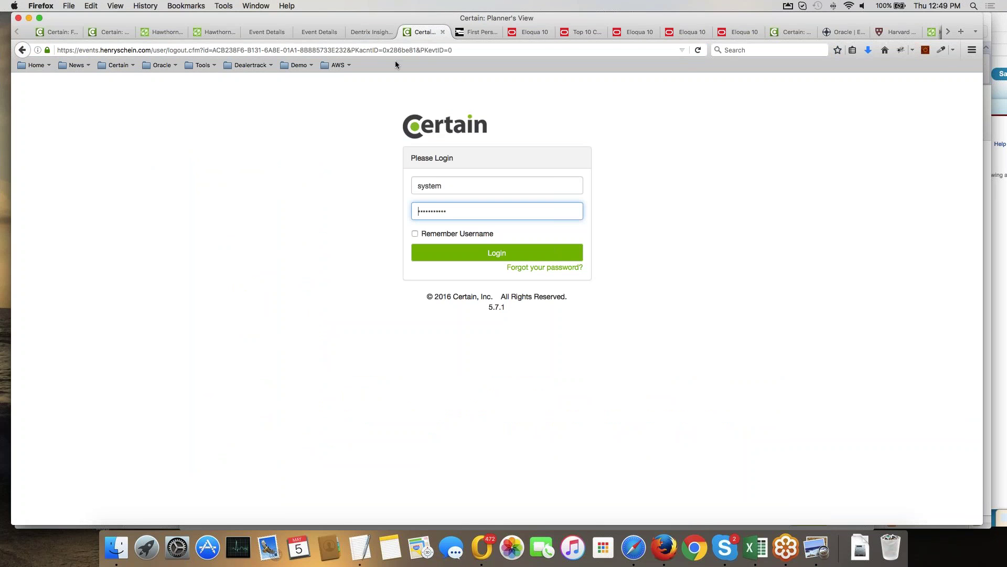
{"action": "left_click", "coordinate": [374, 31]}
{"action": "left_click", "coordinate": [62, 34]}
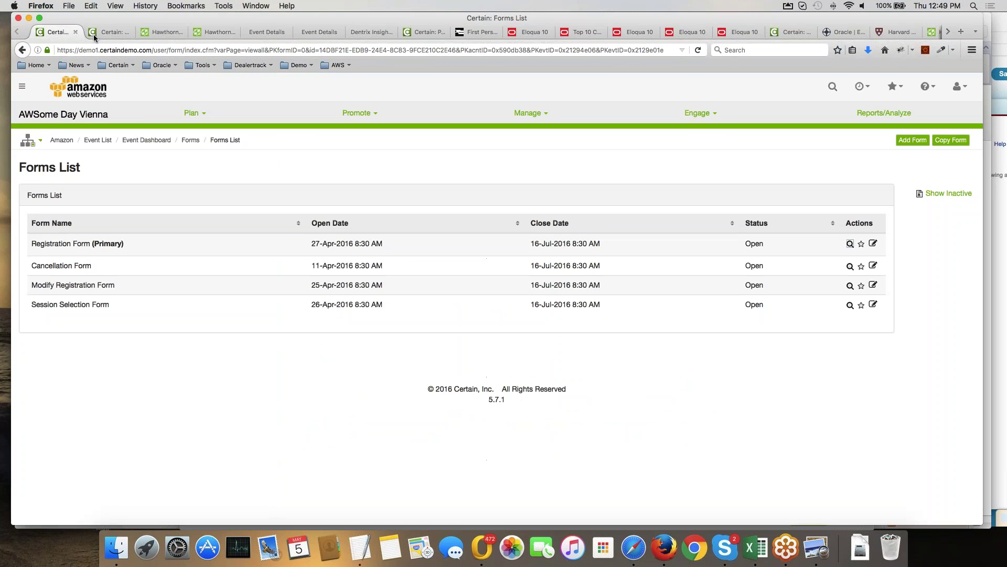
{"action": "left_click", "coordinate": [100, 33]}
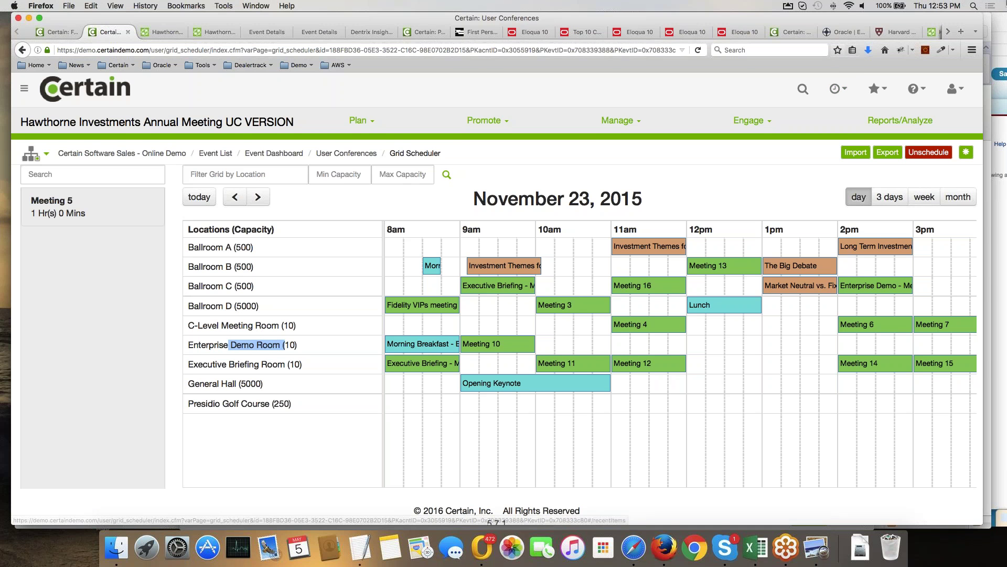
In the MobileTest.me phone preview, open the event app's login form and enter the attendee's username and password.
{"action": "right_click", "coordinate": [664, 547]}
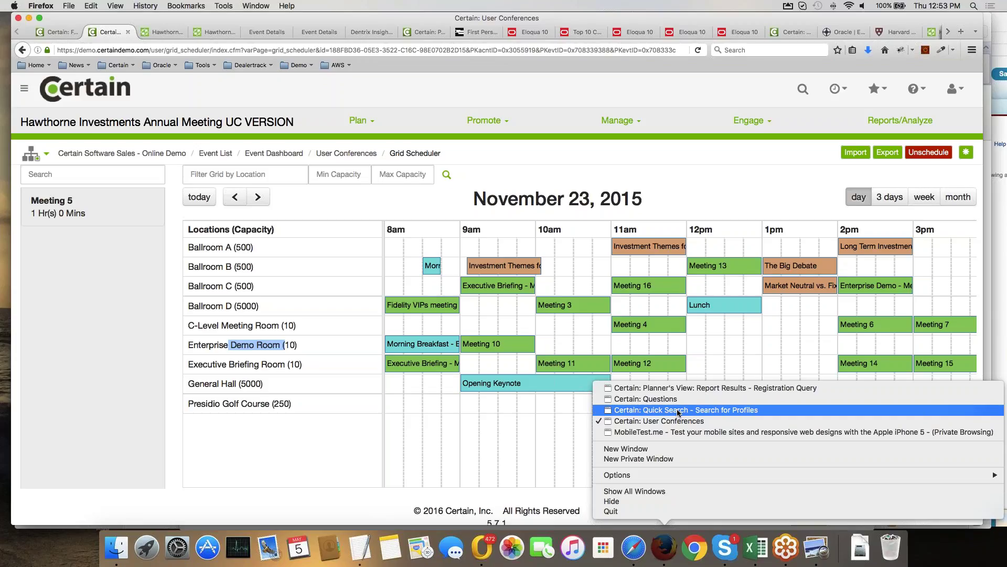
{"action": "left_click", "coordinate": [675, 432]}
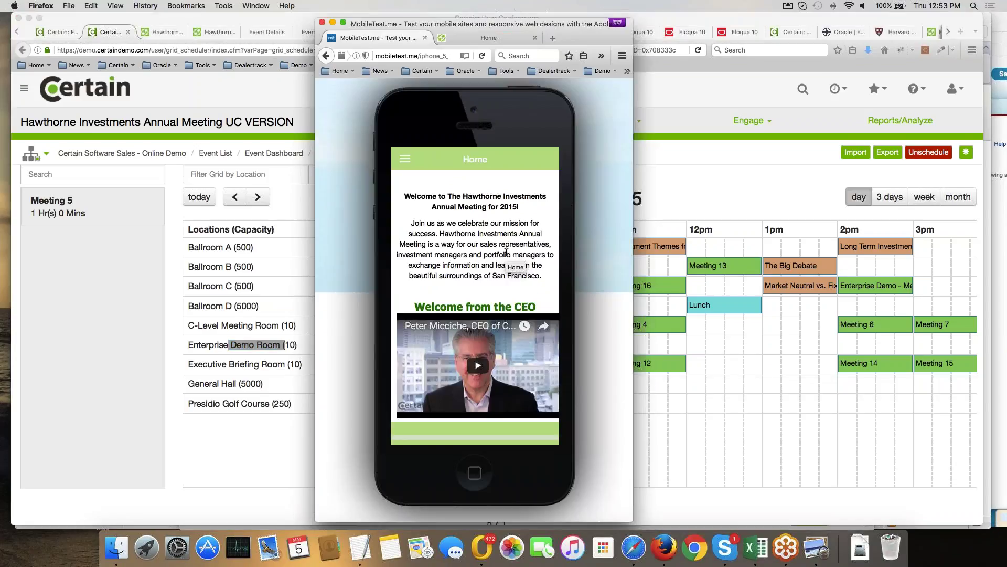
{"action": "left_click", "coordinate": [404, 165]}
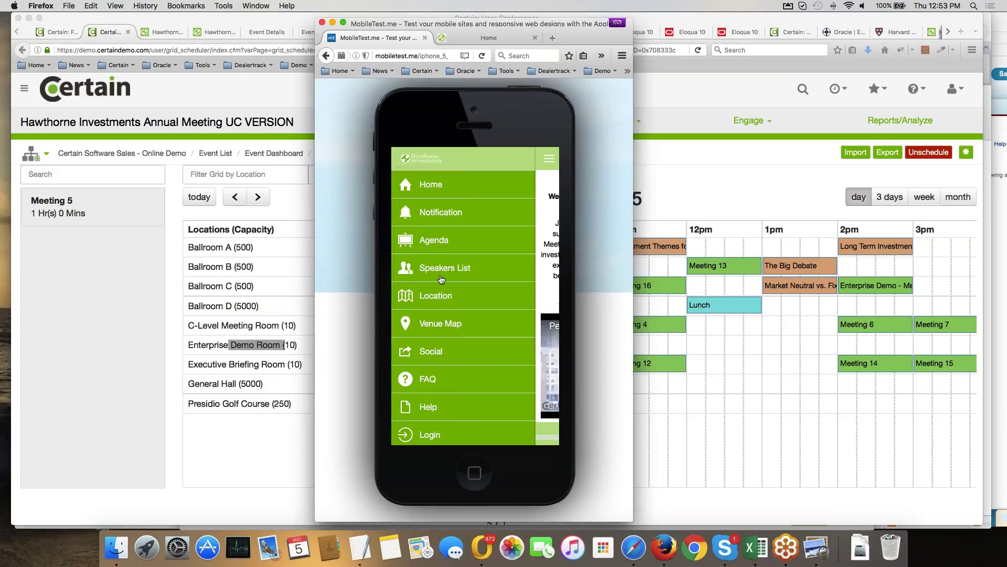
{"action": "left_click", "coordinate": [439, 435]}
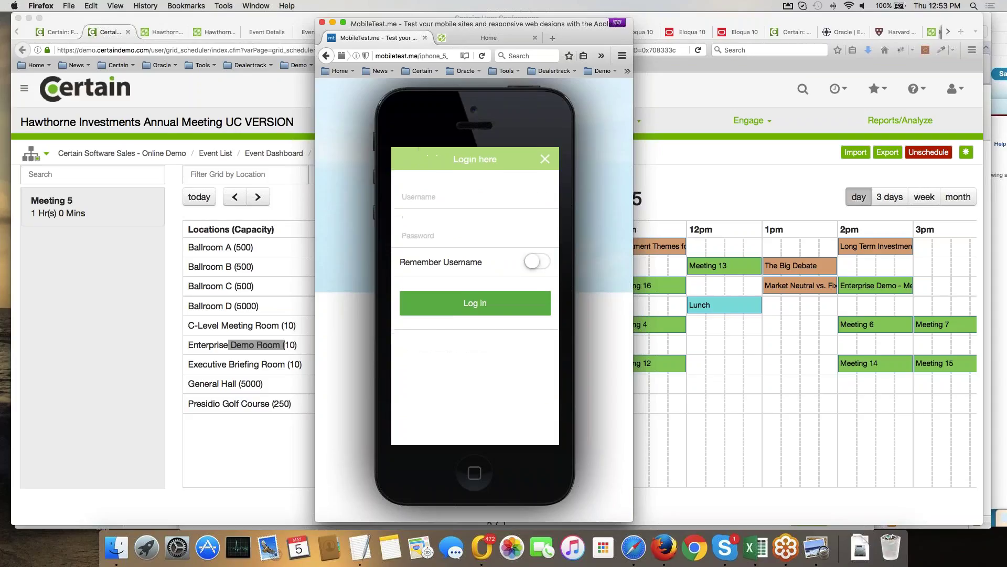
{"action": "left_click", "coordinate": [439, 197]}
{"action": "type", "text": "timtes"}
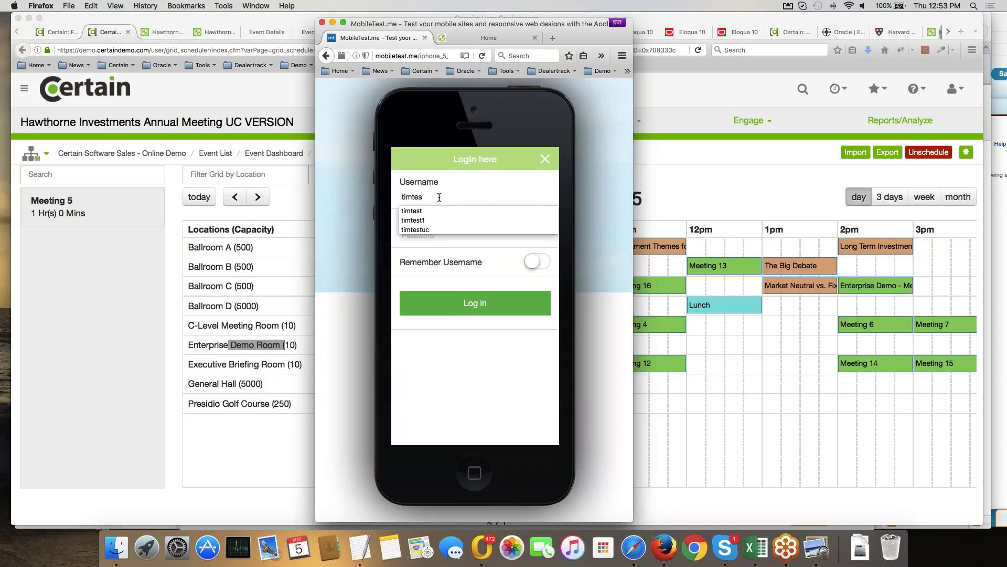
{"action": "type", "text": "tuc"}
{"action": "key", "text": "Tab"}
{"action": "type", "text": "test"}
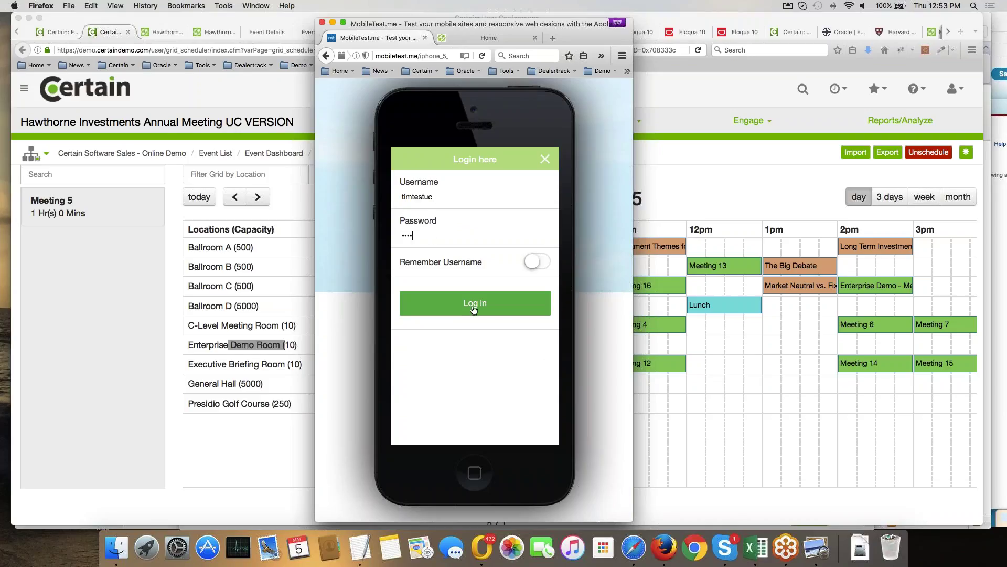
Log in to the event app, open My Calendar and view the 4:00–4:55 PM coffee meeting details.
{"action": "left_click", "coordinate": [473, 310]}
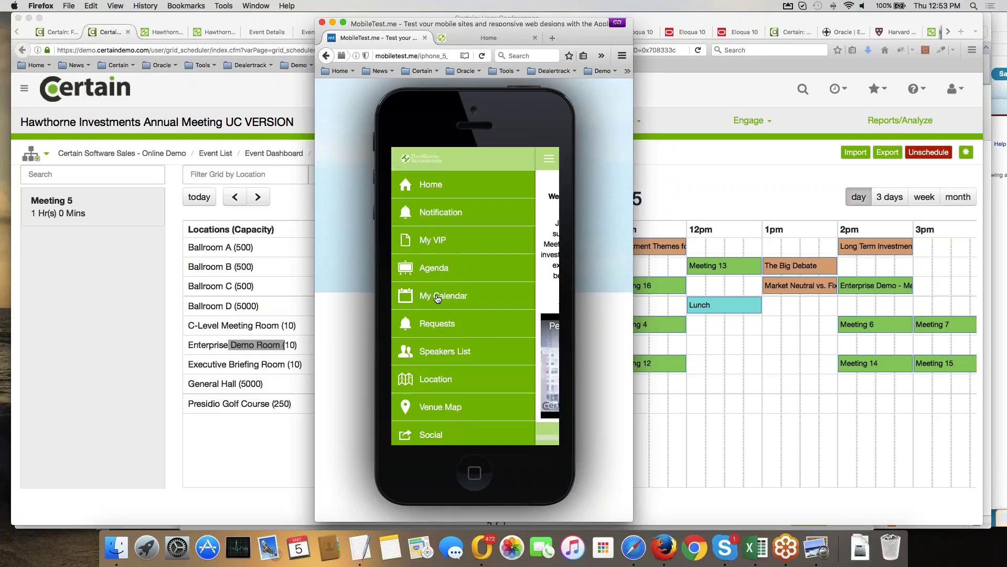
{"action": "left_click", "coordinate": [436, 296]}
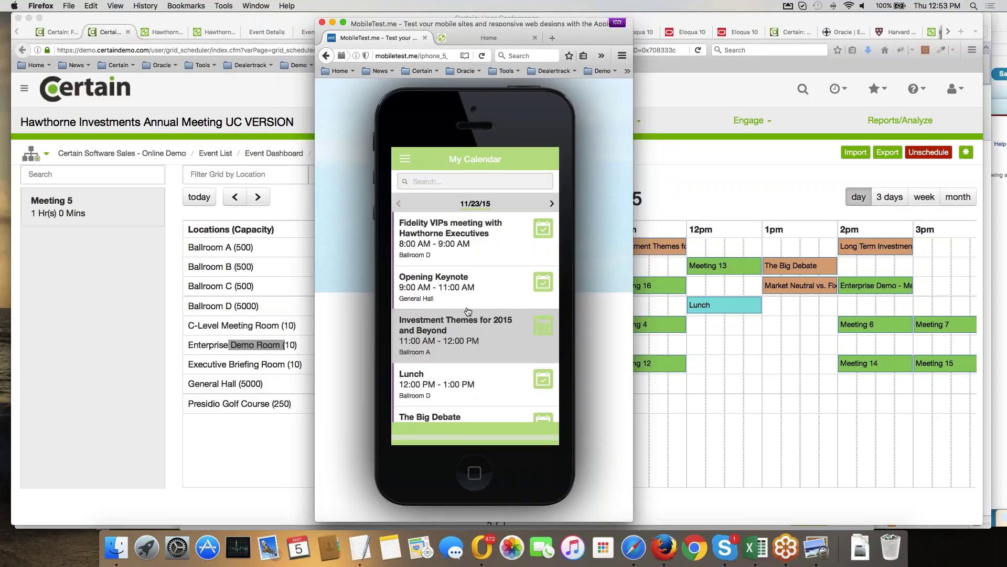
{"action": "scroll", "coordinate": [456, 278], "scroll_direction": "down", "scroll_amount": 3}
{"action": "scroll", "coordinate": [461, 296], "scroll_direction": "down", "scroll_amount": 2}
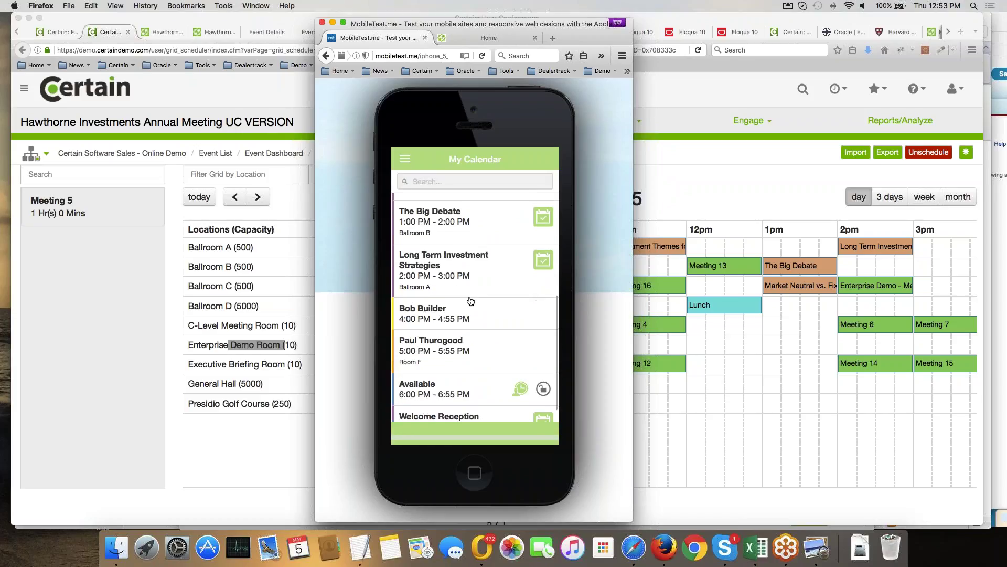
{"action": "left_click", "coordinate": [432, 316]}
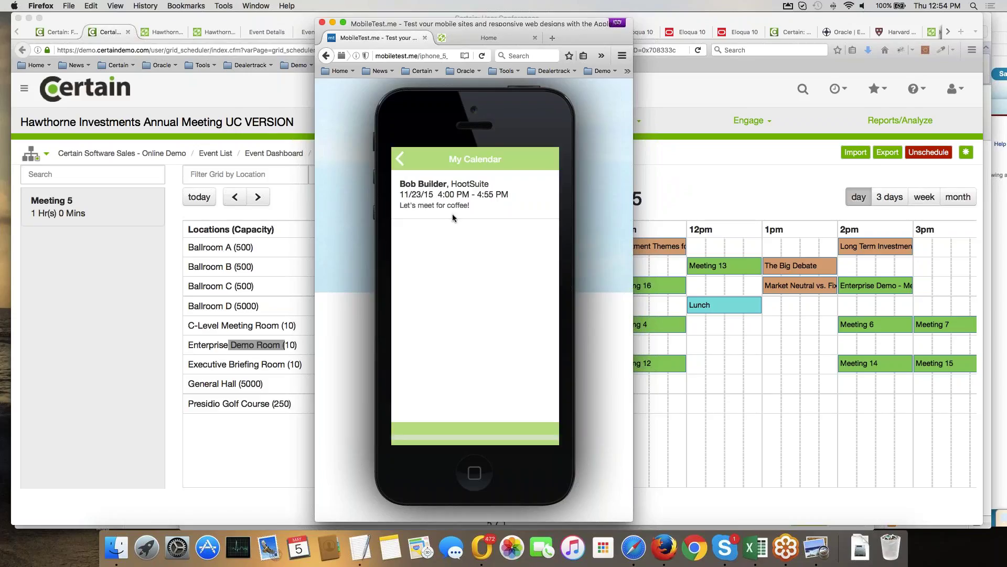
{"action": "left_click", "coordinate": [418, 167]}
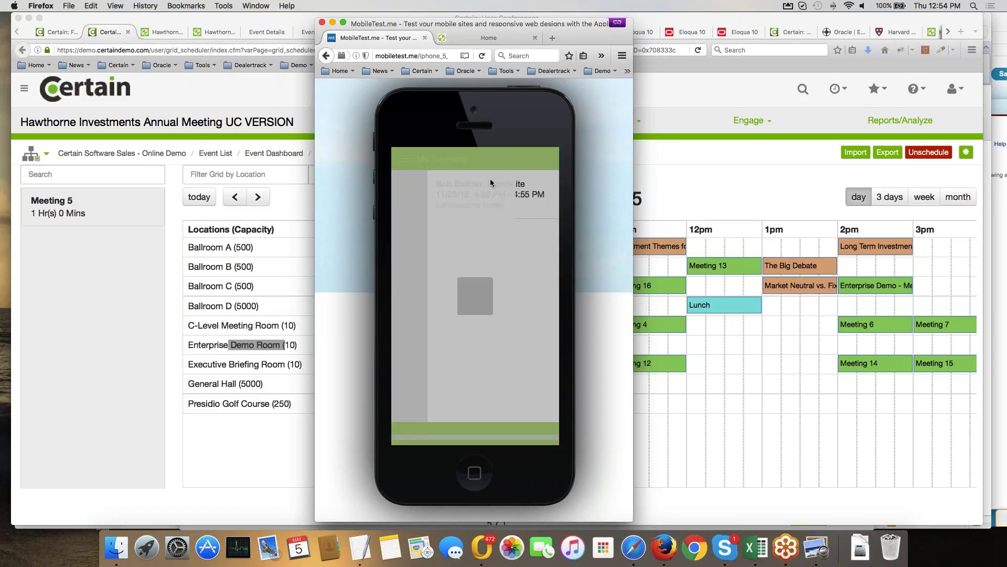
Open the Hawthorne Investments (DO NOT MODIFY) event dashboard from Certain's Recent Items menu.
{"action": "left_click", "coordinate": [659, 93]}
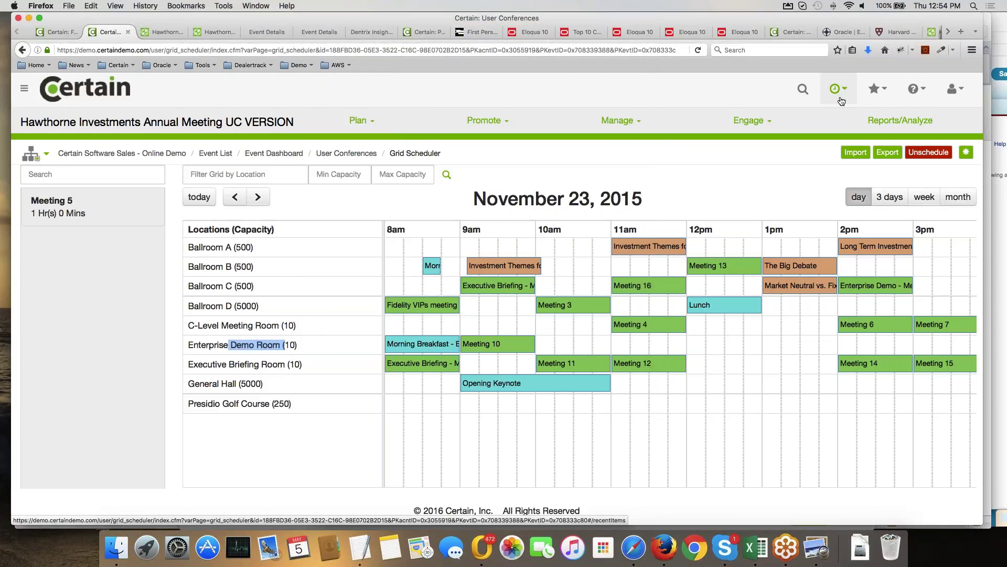
{"action": "left_click", "coordinate": [838, 89]}
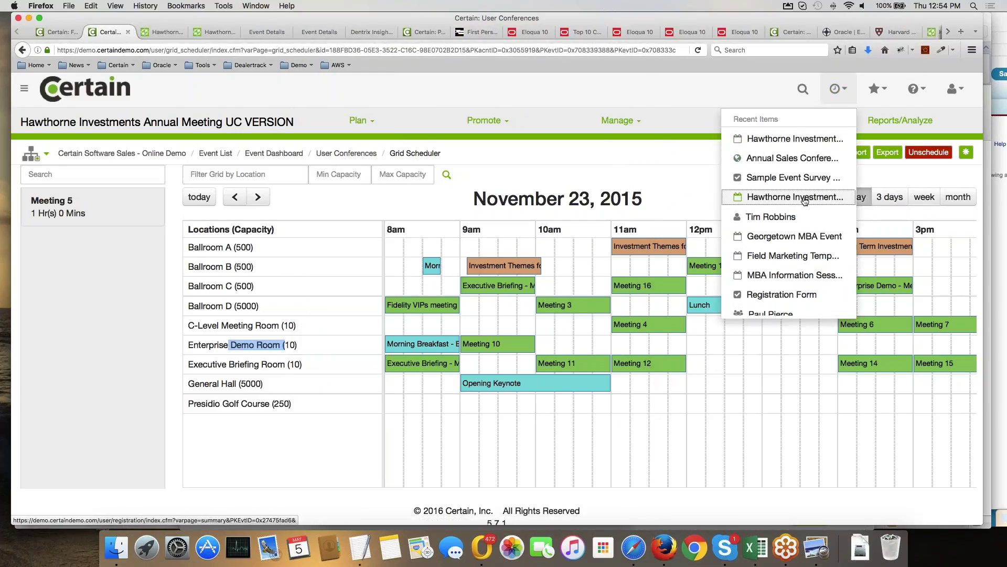
{"action": "left_click", "coordinate": [804, 198]}
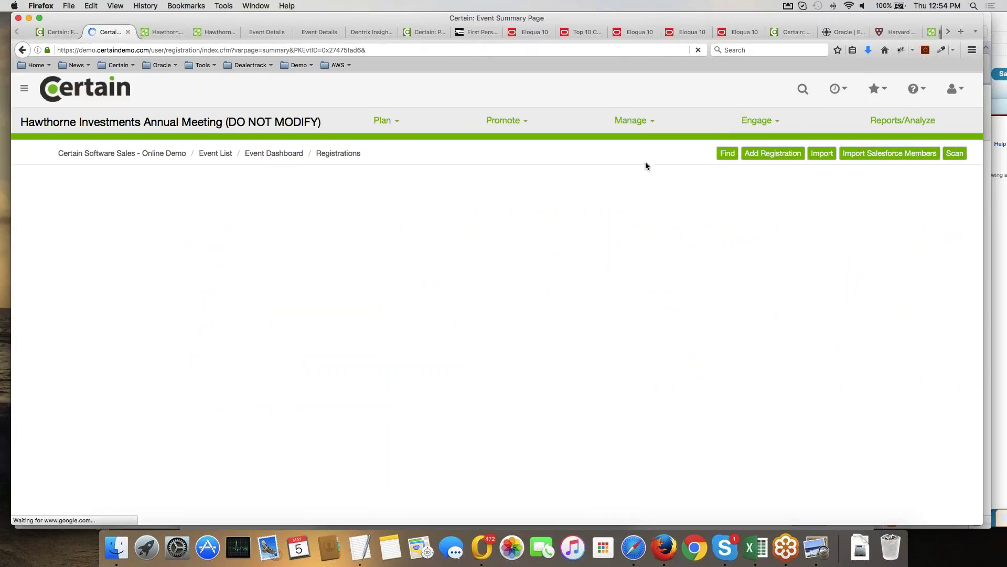
{"action": "left_click", "coordinate": [755, 121]}
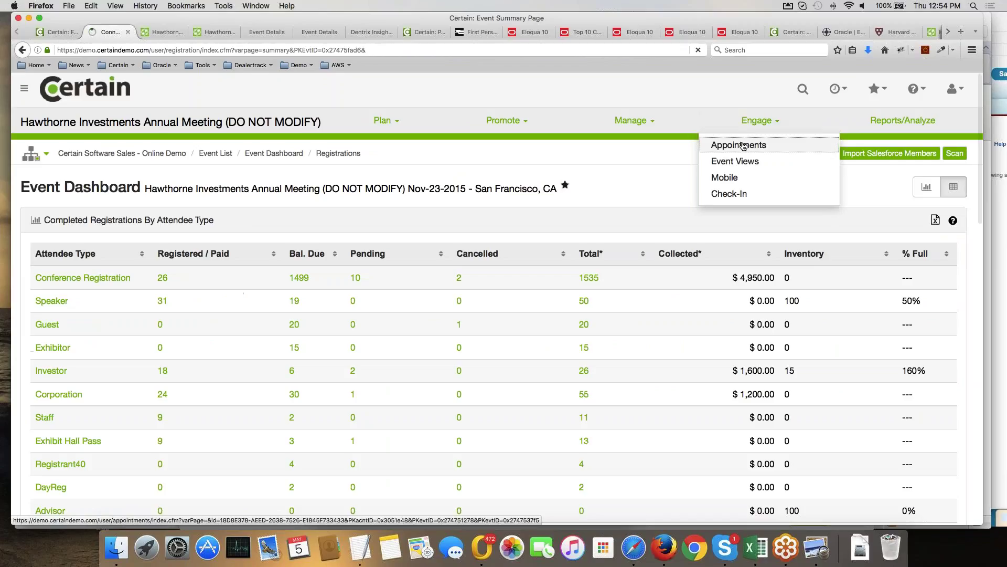
Open Engage > Appointments and review the attendee-type statistics totaling 27 unique appointments.
{"action": "left_click", "coordinate": [744, 146]}
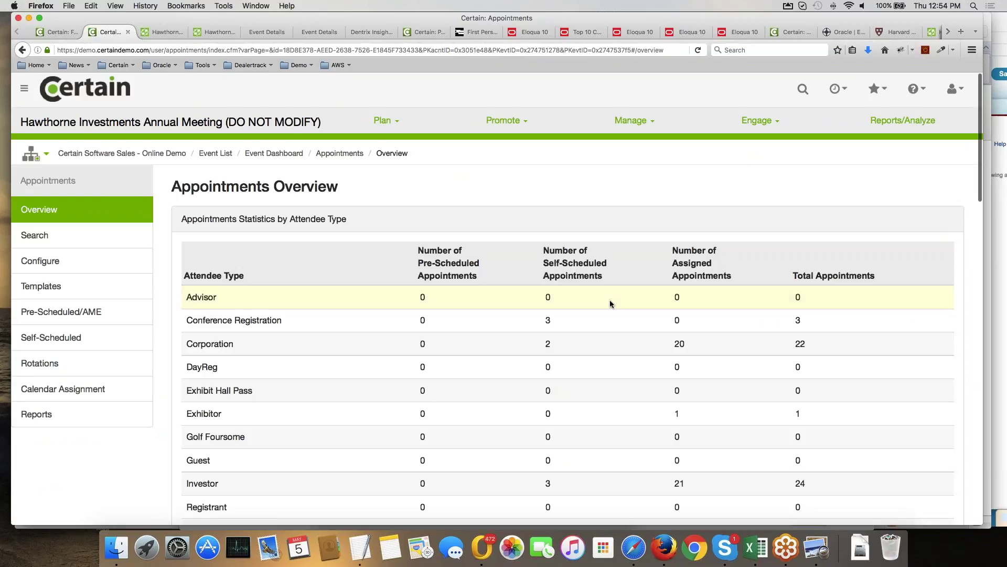
{"action": "scroll", "coordinate": [609, 301], "scroll_direction": "down", "scroll_amount": 1}
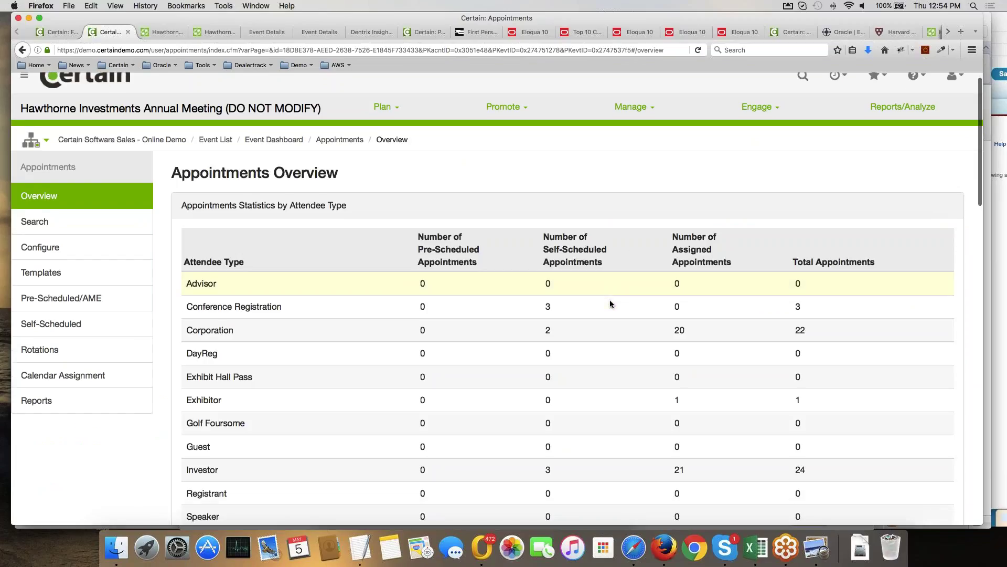
{"action": "scroll", "coordinate": [610, 303], "scroll_direction": "down", "scroll_amount": 1}
{"action": "scroll", "coordinate": [610, 303], "scroll_direction": "down", "scroll_amount": 5}
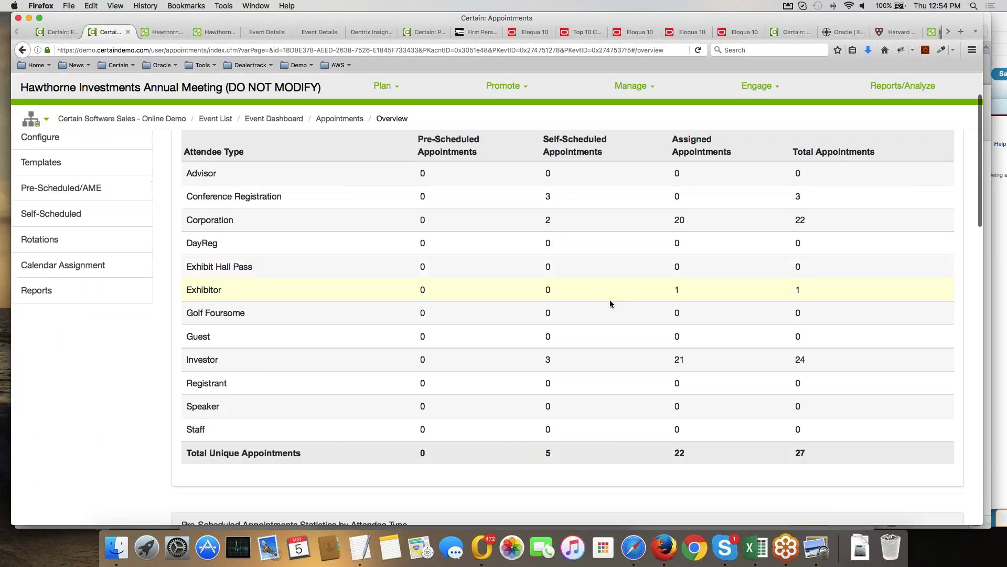
{"action": "scroll", "coordinate": [609, 303], "scroll_direction": "up", "scroll_amount": 6}
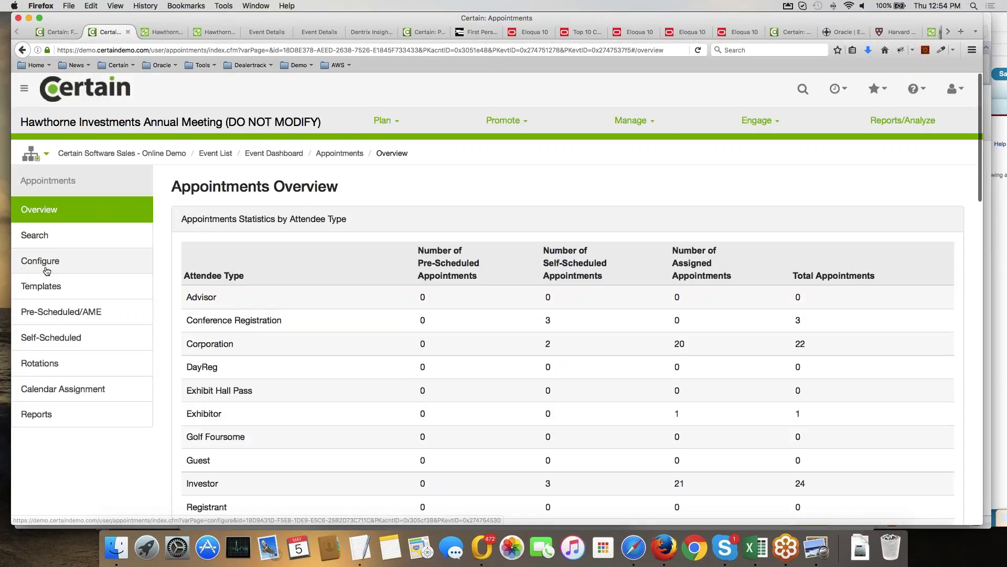
Search the appointment attendees for 'test'.
{"action": "left_click", "coordinate": [56, 234]}
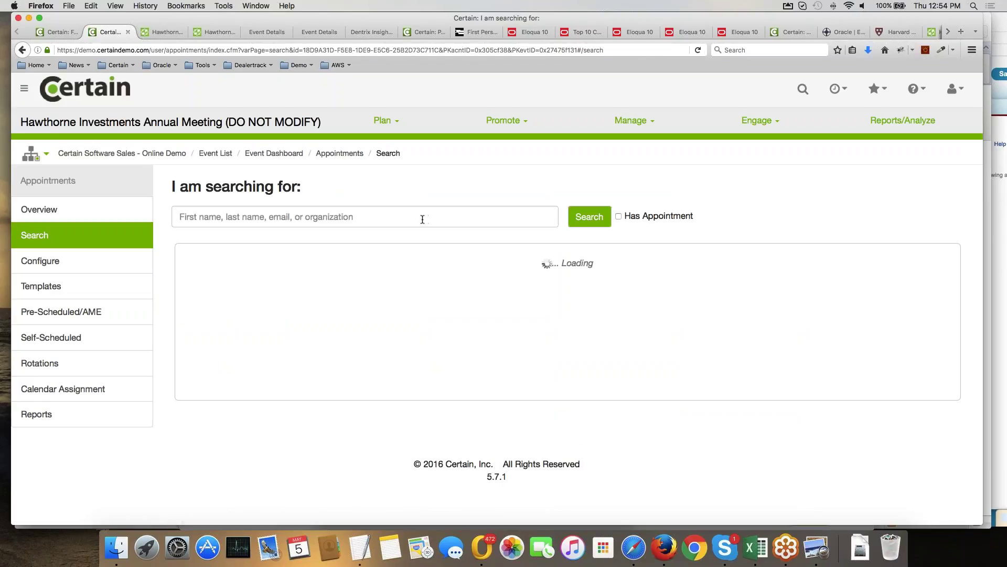
{"action": "left_click", "coordinate": [423, 219]}
{"action": "type", "text": "test"}
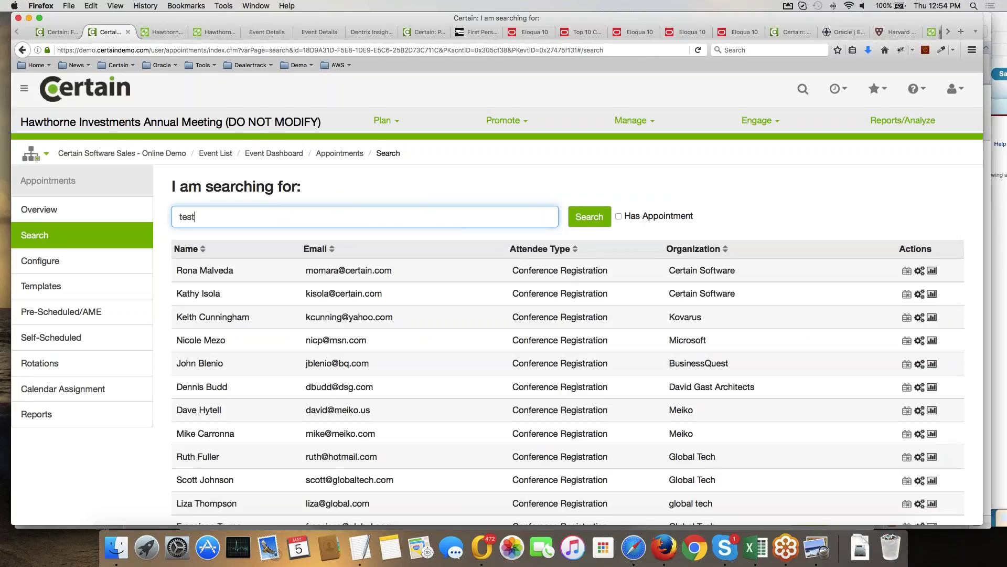
{"action": "left_click", "coordinate": [589, 217]}
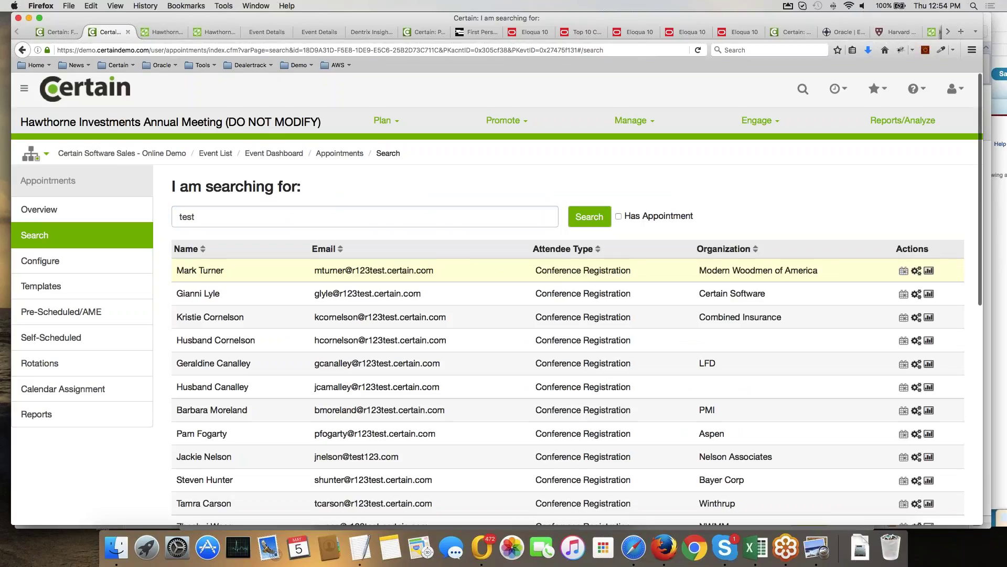
Replace the search term with 'timtest' and rerun it, narrowing results to three attendees.
{"action": "left_click_drag", "start_coordinate": [194, 217], "coordinate": [156, 214]}
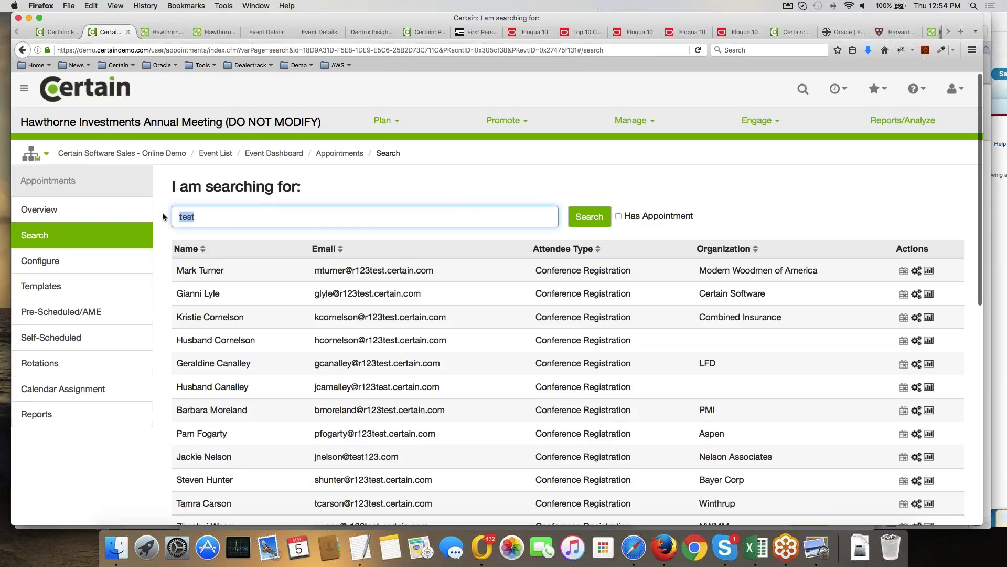
{"action": "type", "text": "timtest"}
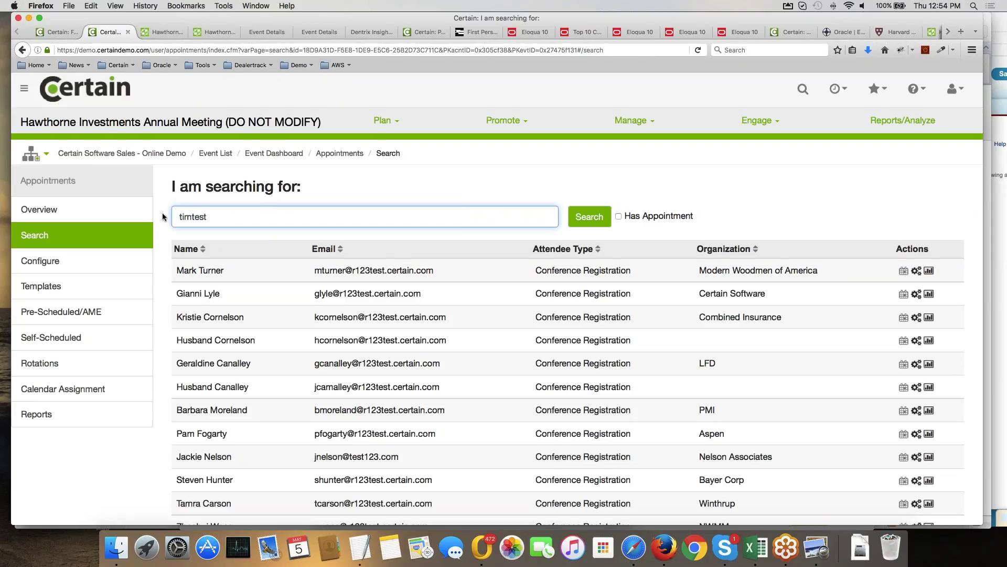
{"action": "left_click", "coordinate": [577, 220]}
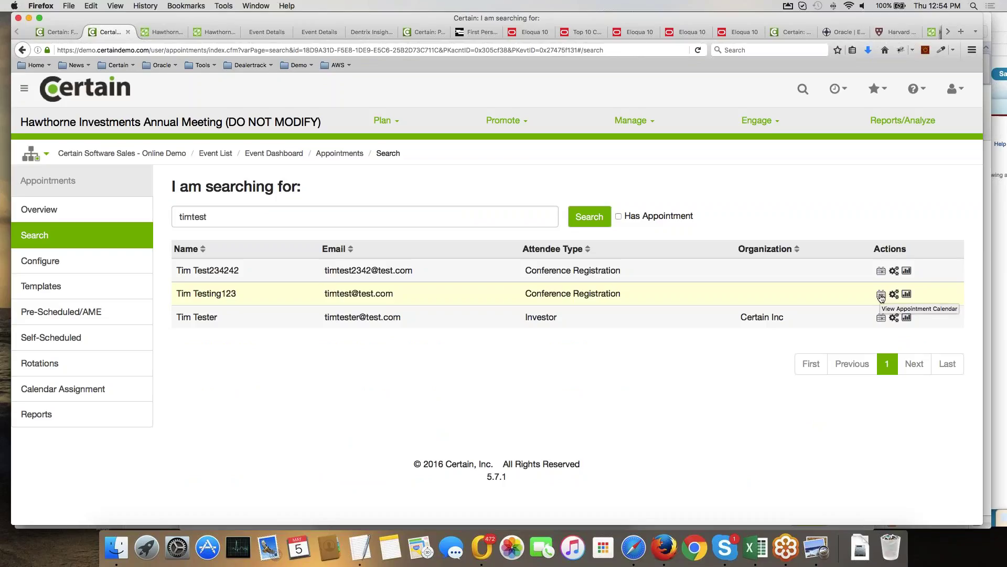
{"action": "left_click", "coordinate": [881, 318]}
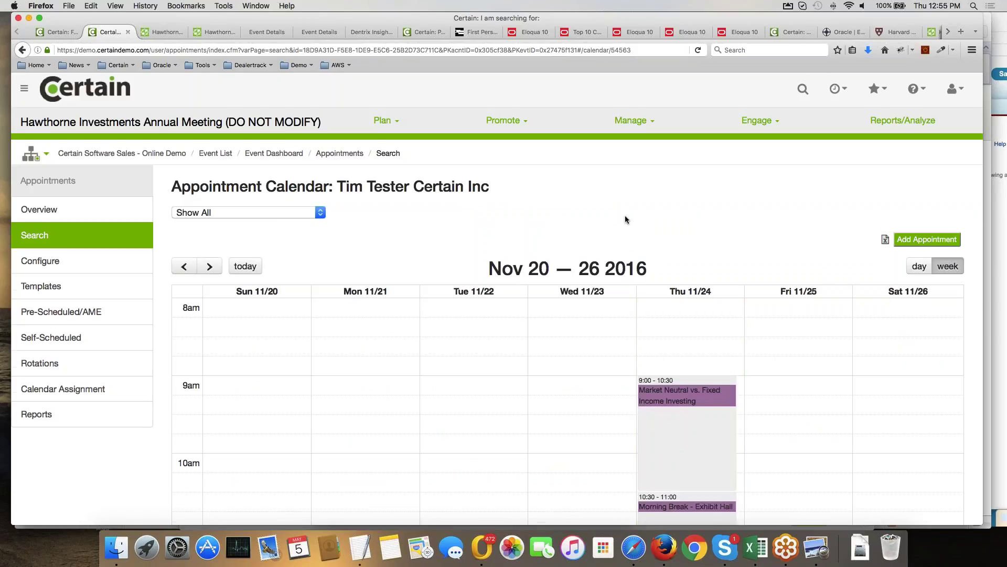
{"action": "scroll", "coordinate": [625, 219], "scroll_direction": "down", "scroll_amount": 5}
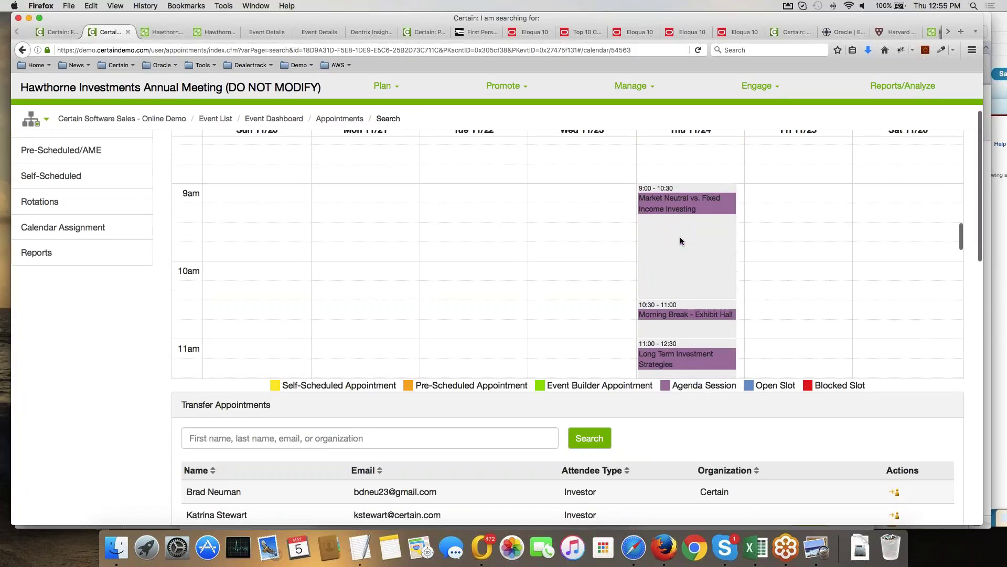
{"action": "scroll", "coordinate": [680, 240], "scroll_direction": "down", "scroll_amount": 6}
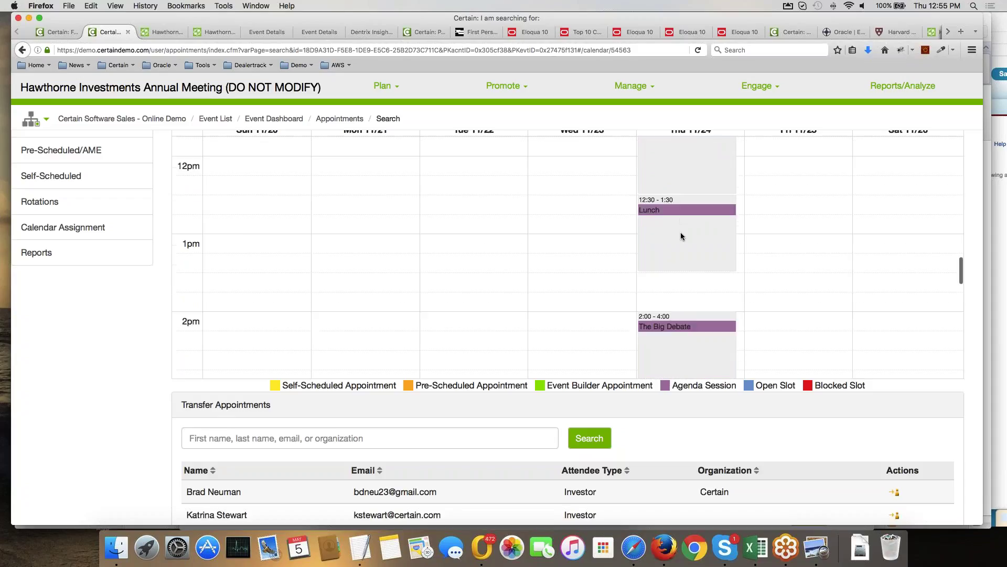
{"action": "scroll", "coordinate": [681, 236], "scroll_direction": "down", "scroll_amount": 9}
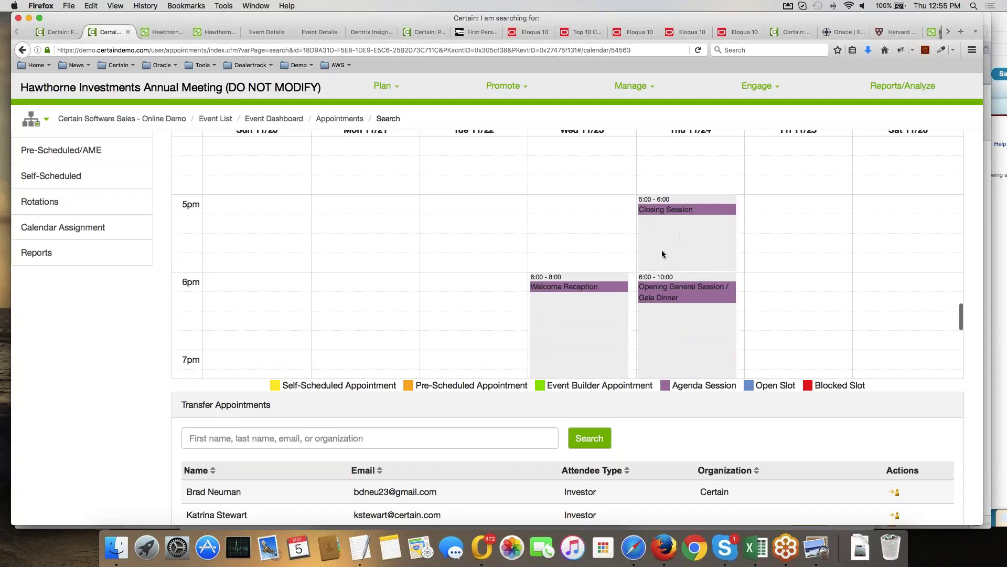
{"action": "scroll", "coordinate": [662, 252], "scroll_direction": "down", "scroll_amount": 2}
{"action": "scroll", "coordinate": [662, 252], "scroll_direction": "up", "scroll_amount": 15}
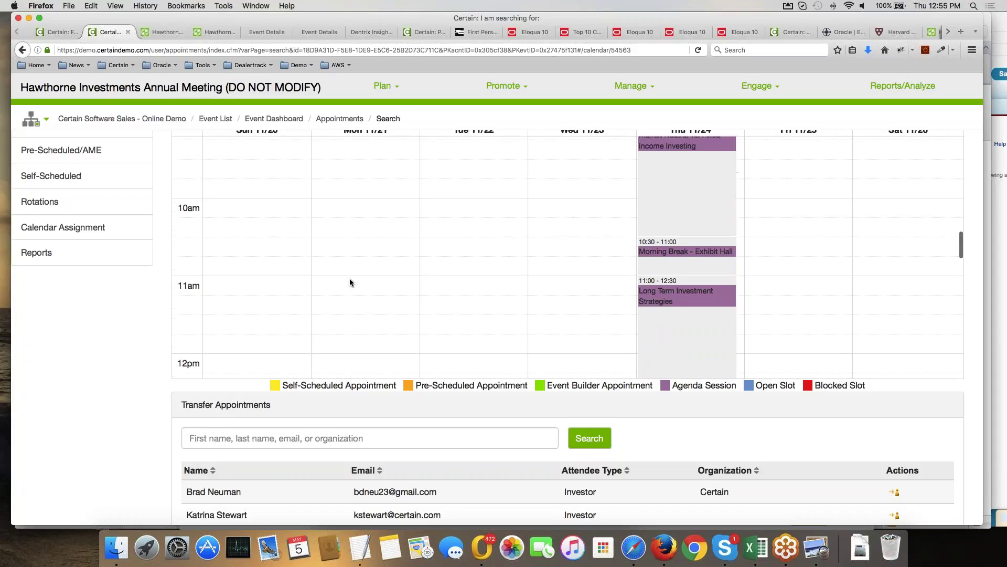
{"action": "scroll", "coordinate": [93, 401], "scroll_direction": "up", "scroll_amount": 3}
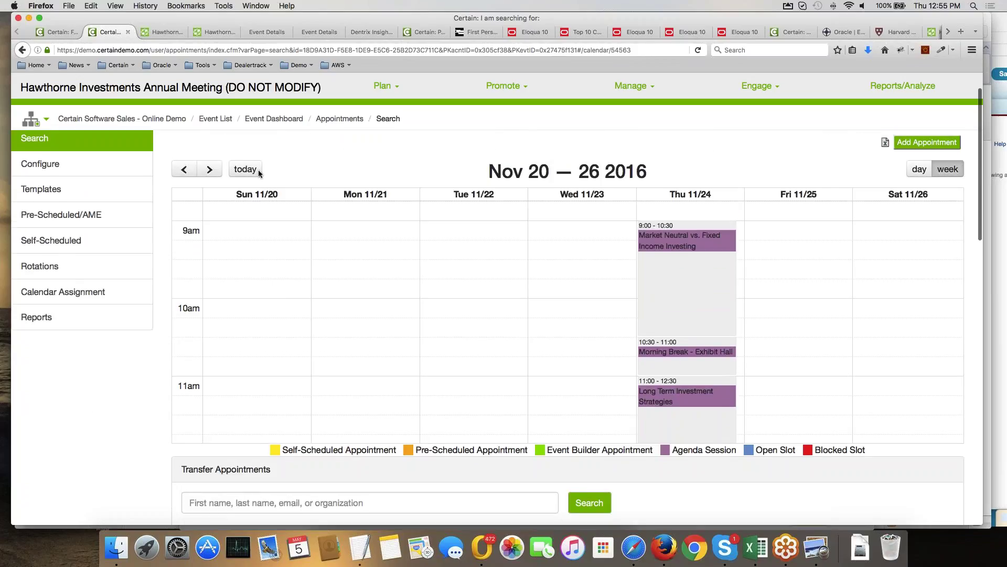
{"action": "left_click", "coordinate": [208, 169]}
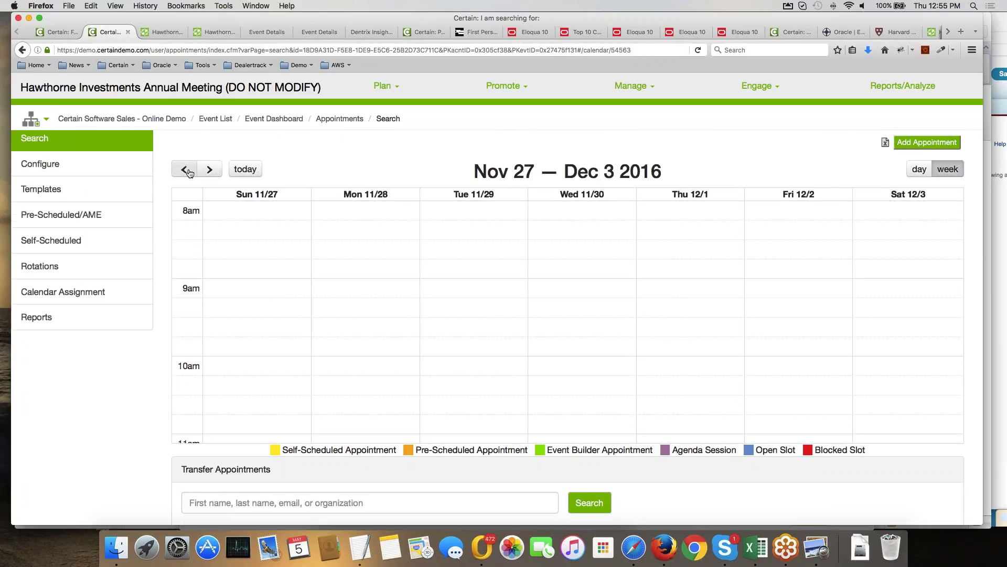
{"action": "left_click", "coordinate": [185, 170]}
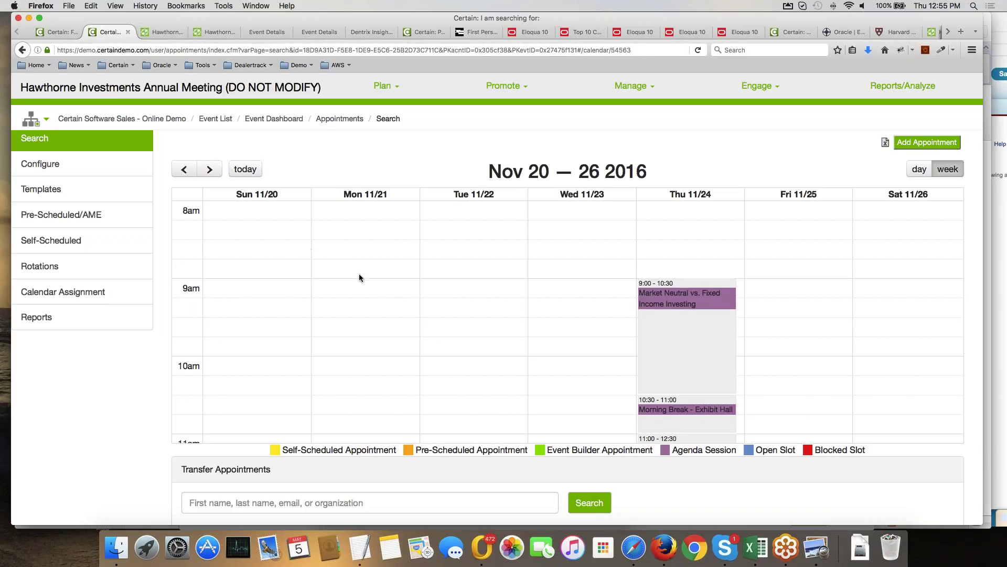
{"action": "scroll", "coordinate": [359, 273], "scroll_direction": "up", "scroll_amount": 2}
{"action": "scroll", "coordinate": [395, 220], "scroll_direction": "up", "scroll_amount": 3}
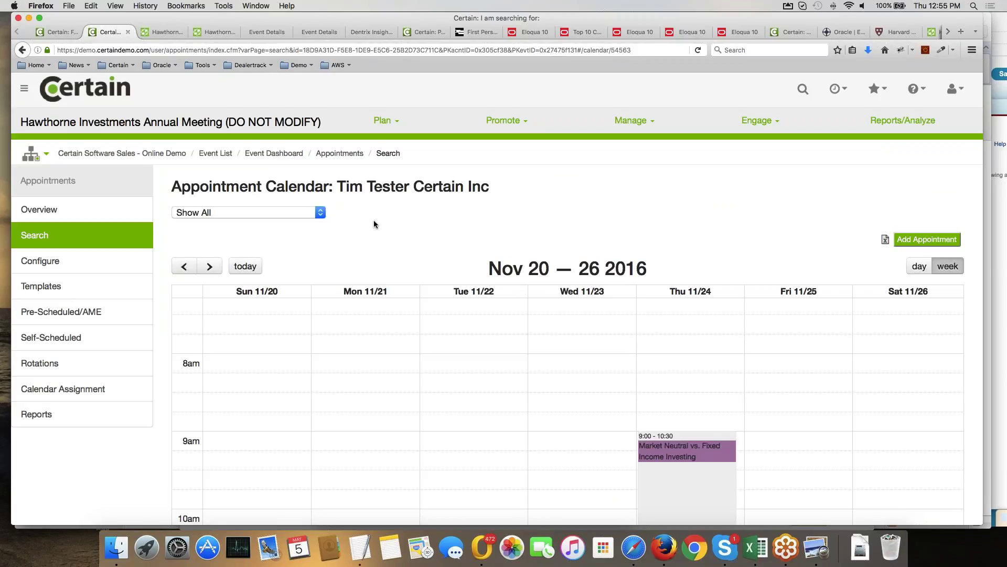
Search appointment attendees for 'timtest', then for 'investor', listing two Investor-type attendees.
{"action": "left_click", "coordinate": [72, 235]}
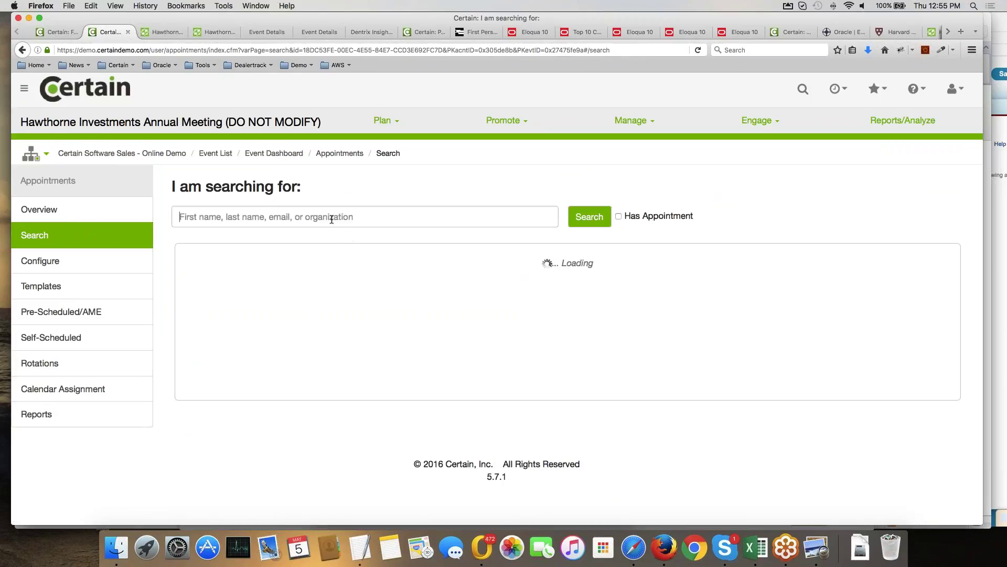
{"action": "left_click", "coordinate": [332, 219]}
{"action": "type", "text": "test"}
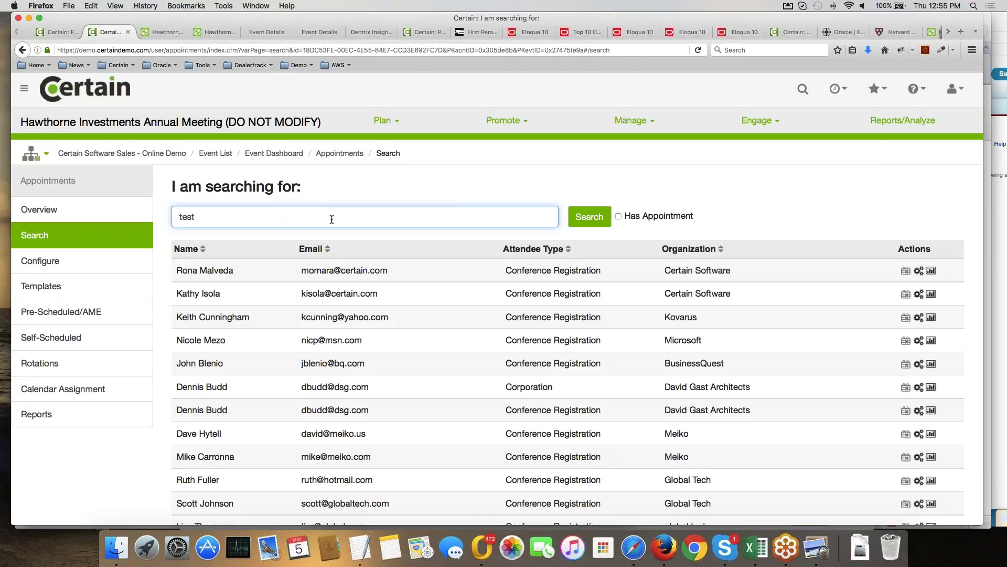
{"action": "key", "text": "BackSpace"}
{"action": "key", "text": "BackSpace"}
{"action": "key", "text": "BackSpace"}
{"action": "key", "text": "BackSpace"}
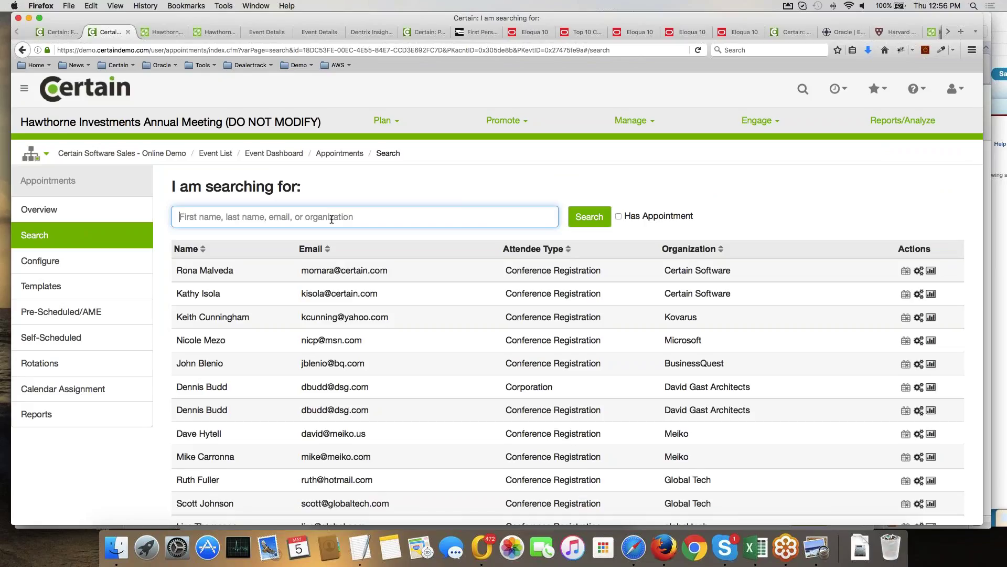
{"action": "type", "text": "timtes"}
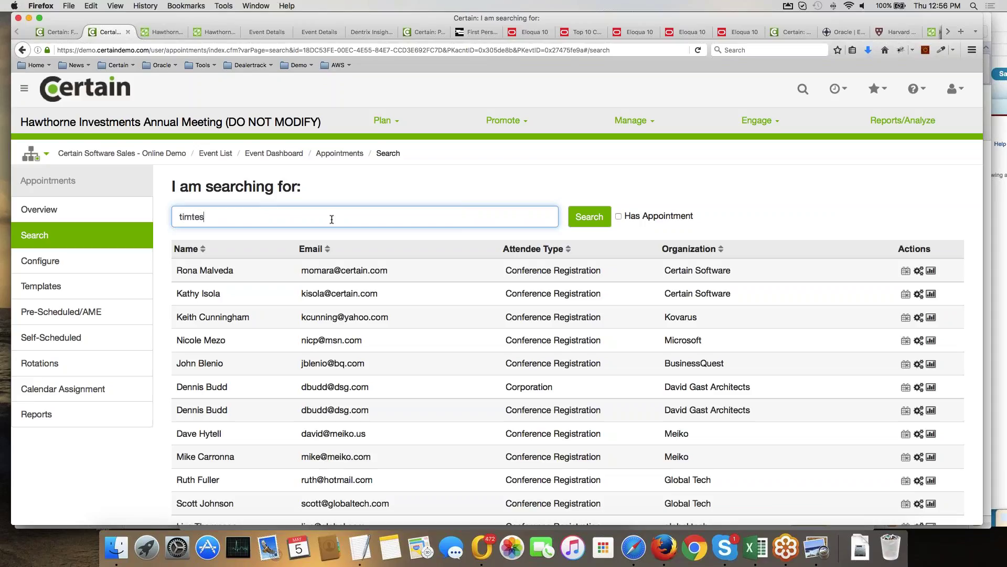
{"action": "type", "text": "t"}
{"action": "left_click", "coordinate": [590, 216]}
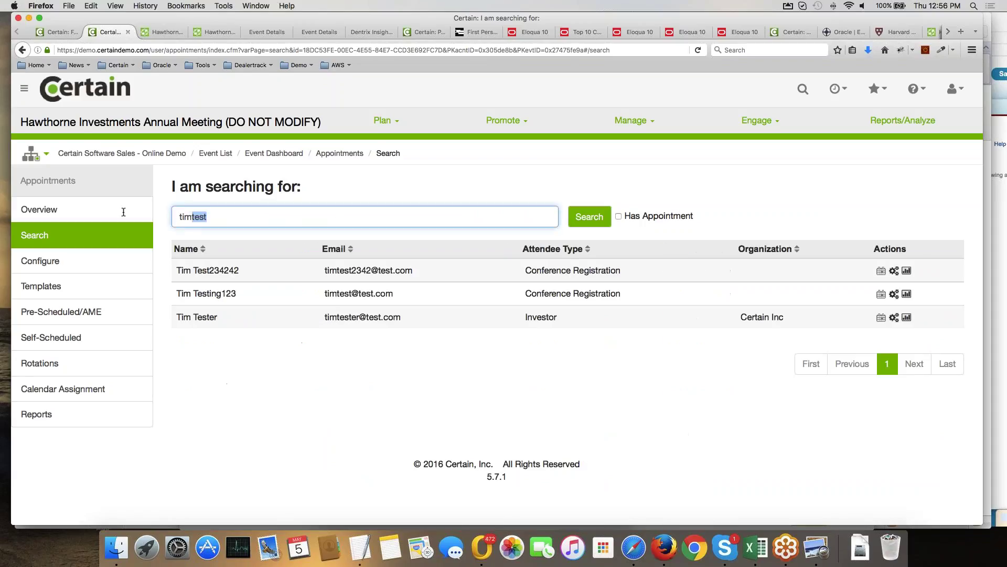
{"action": "type", "text": "invest"}
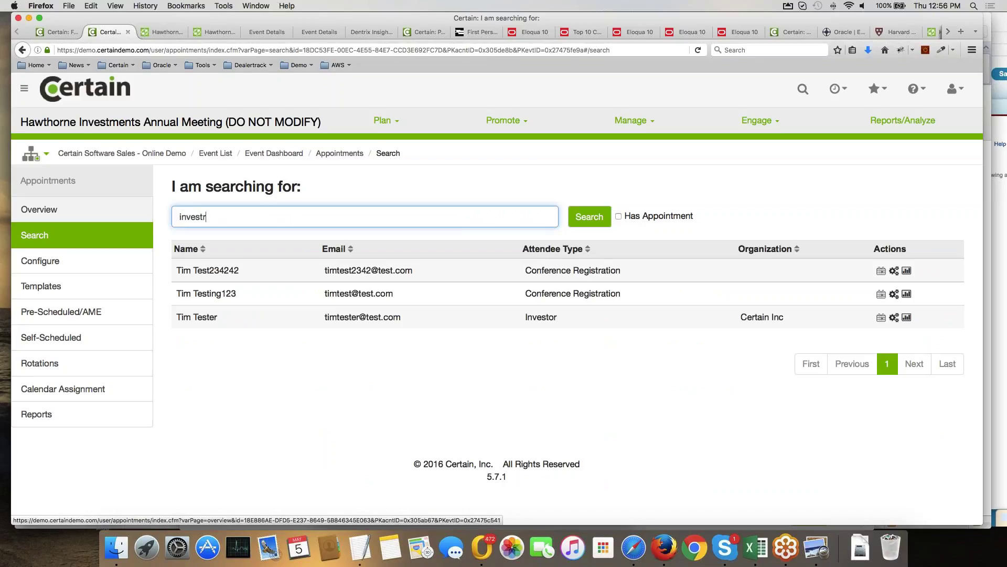
{"action": "type", "text": "or"}
{"action": "key", "text": "Return"}
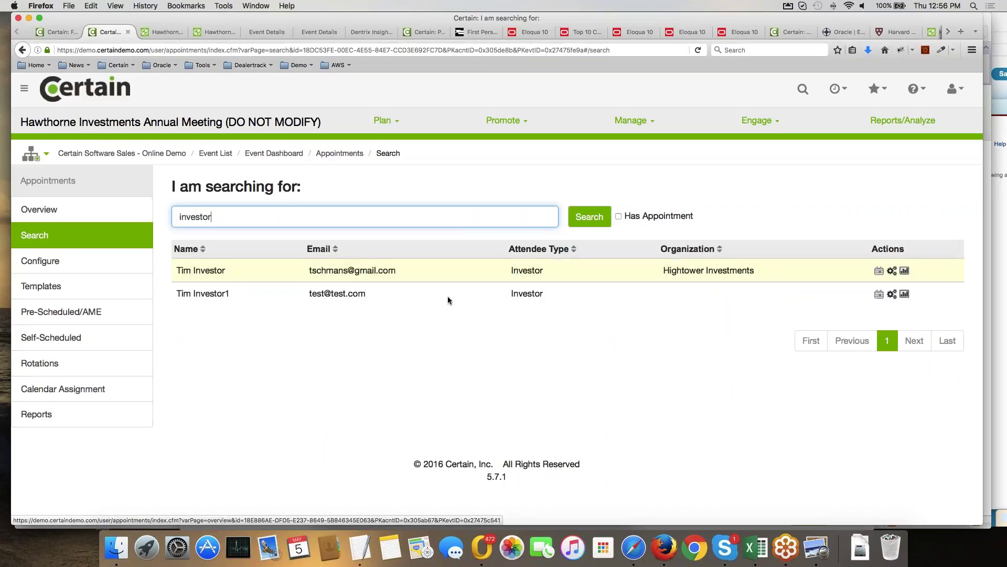
Open the Hightower Investments investor's appointment calendar and review the Nov 20–26 2016 week.
{"action": "left_click", "coordinate": [879, 271]}
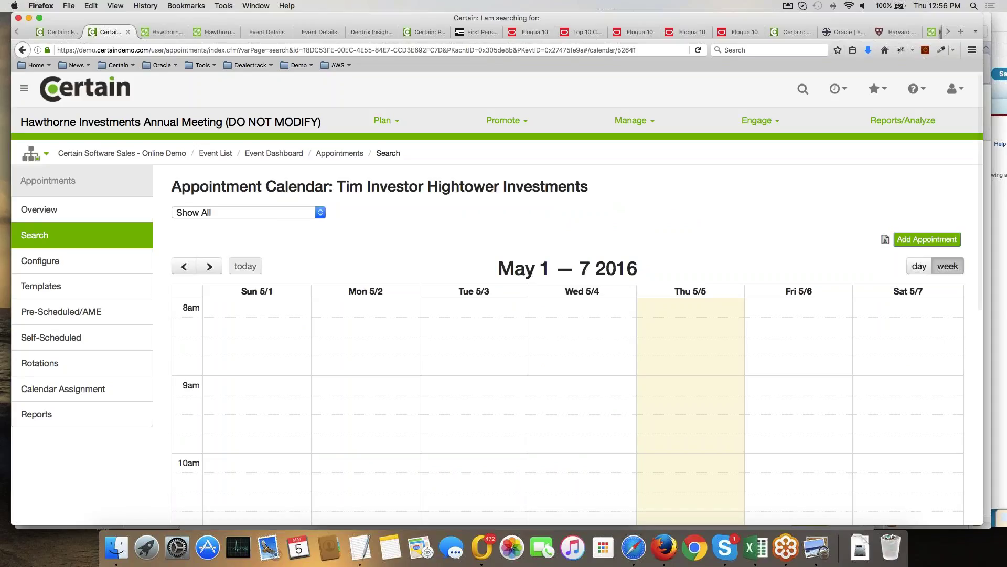
{"action": "scroll", "coordinate": [497, 291], "scroll_direction": "down", "scroll_amount": 1}
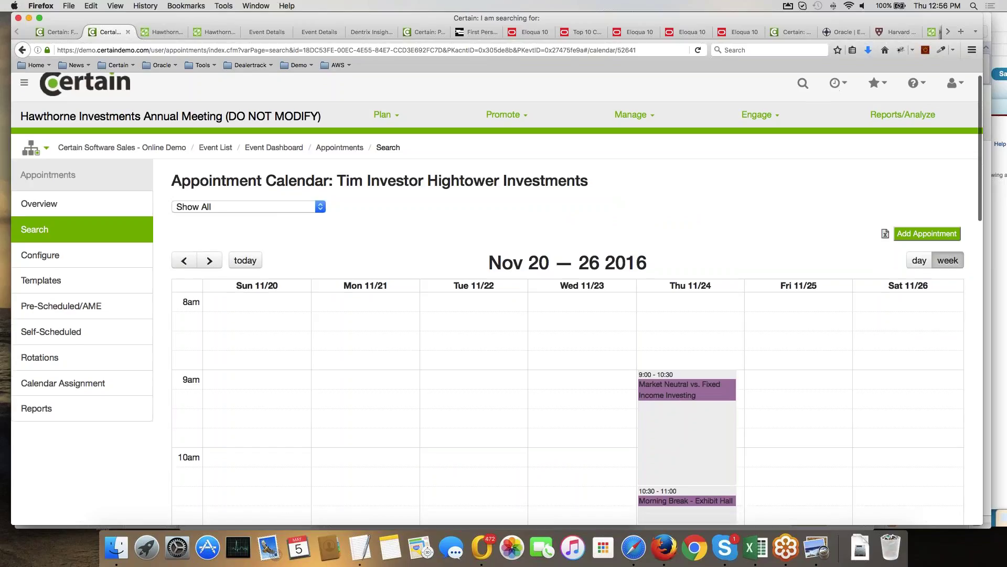
{"action": "scroll", "coordinate": [576, 260], "scroll_direction": "down", "scroll_amount": 15}
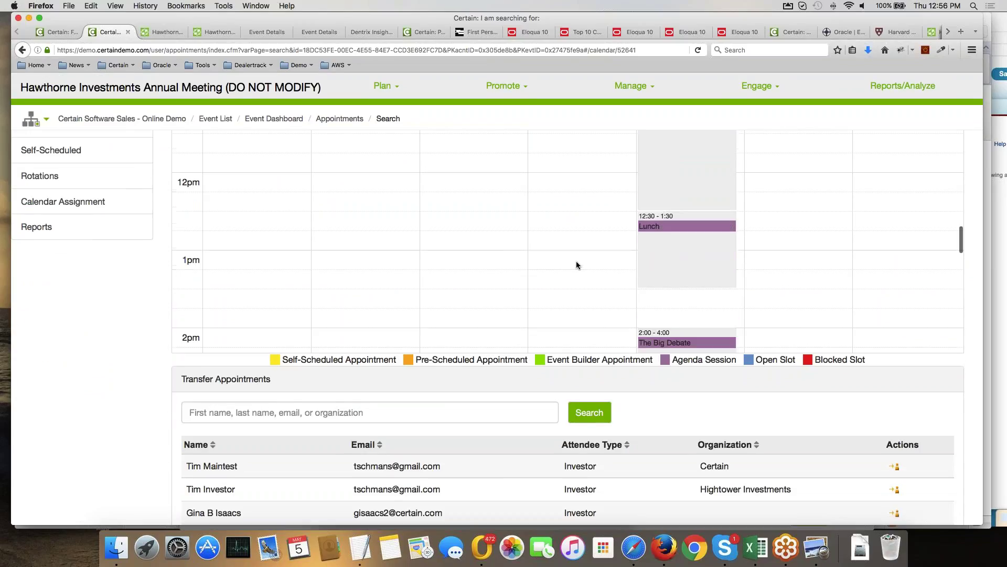
{"action": "scroll", "coordinate": [576, 262], "scroll_direction": "down", "scroll_amount": 5}
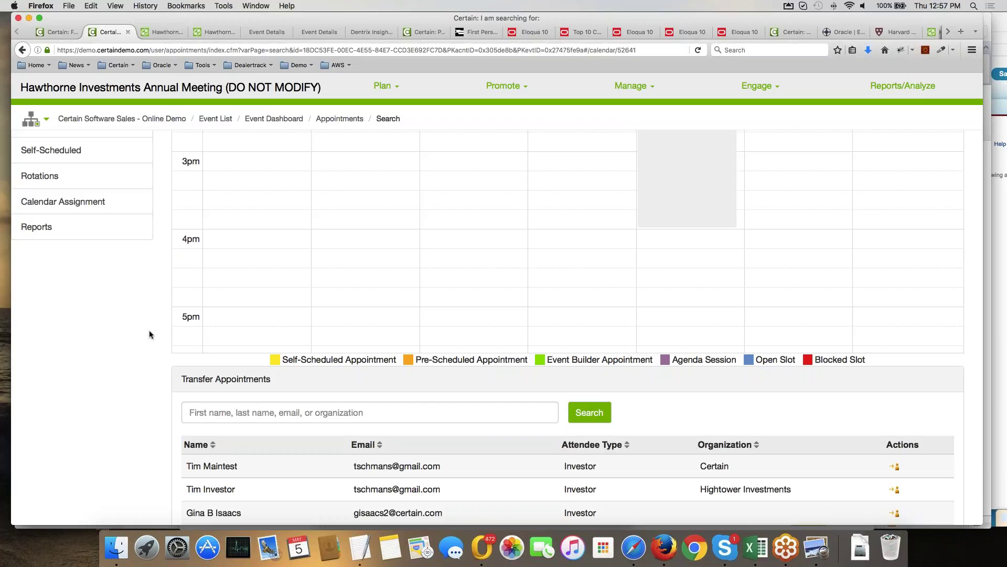
{"action": "scroll", "coordinate": [160, 329], "scroll_direction": "up", "scroll_amount": 5}
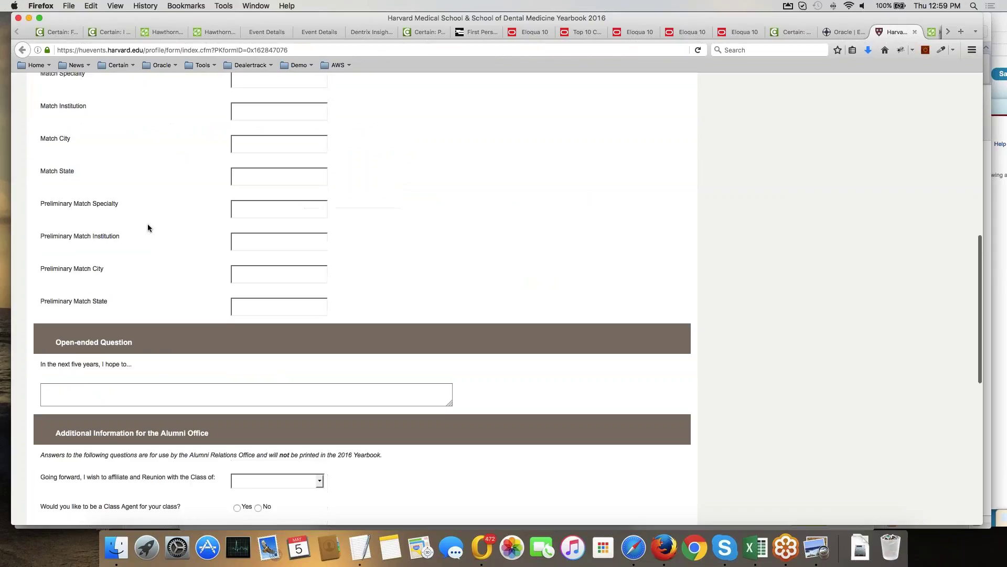
Review the Harvard yearbook entry form, return to its top, and switch to the AWSome Day Vienna Forms List.
{"action": "scroll", "coordinate": [147, 223], "scroll_direction": "down", "scroll_amount": 5}
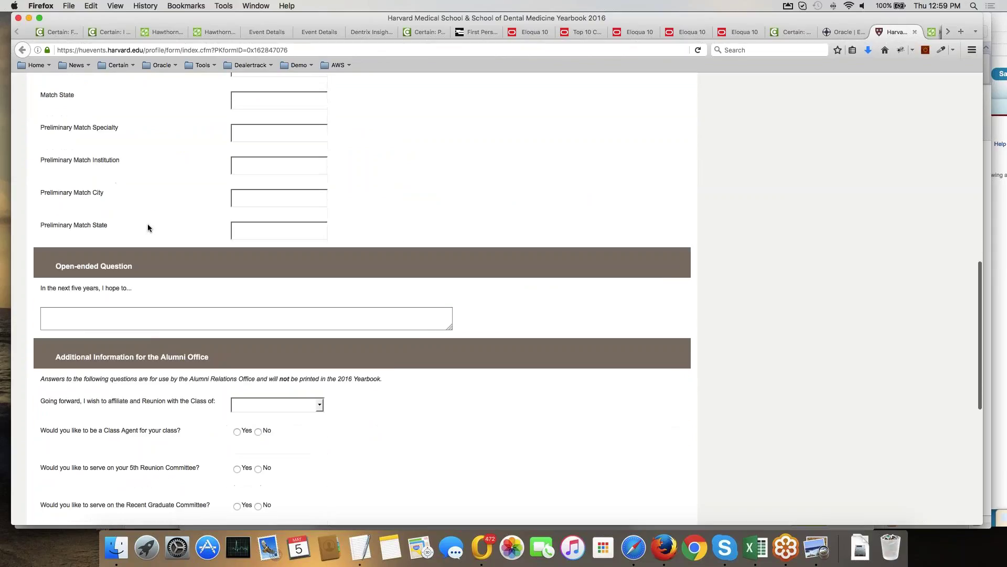
{"action": "scroll", "coordinate": [148, 227], "scroll_direction": "down", "scroll_amount": 4}
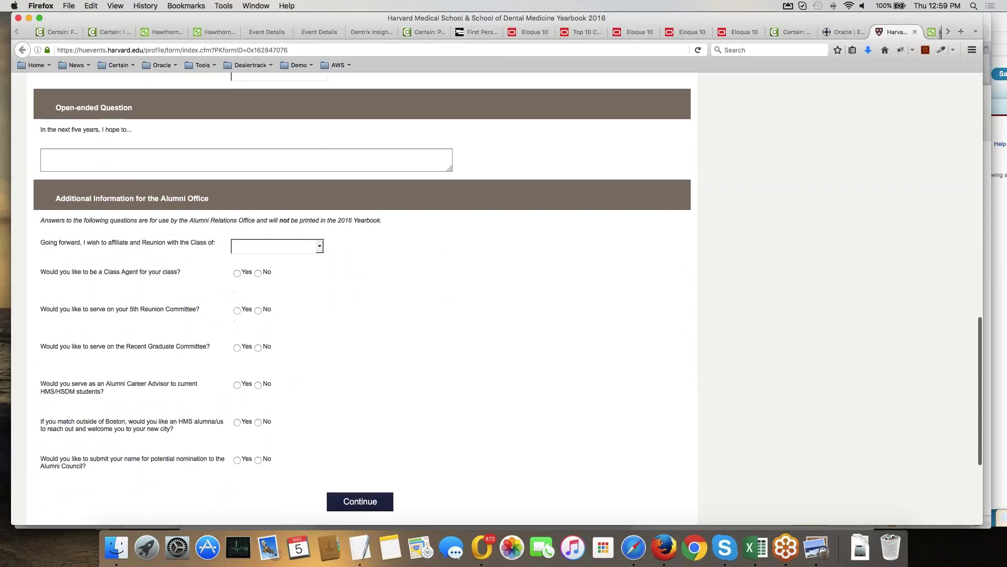
{"action": "scroll", "coordinate": [362, 289], "scroll_direction": "up", "scroll_amount": 2}
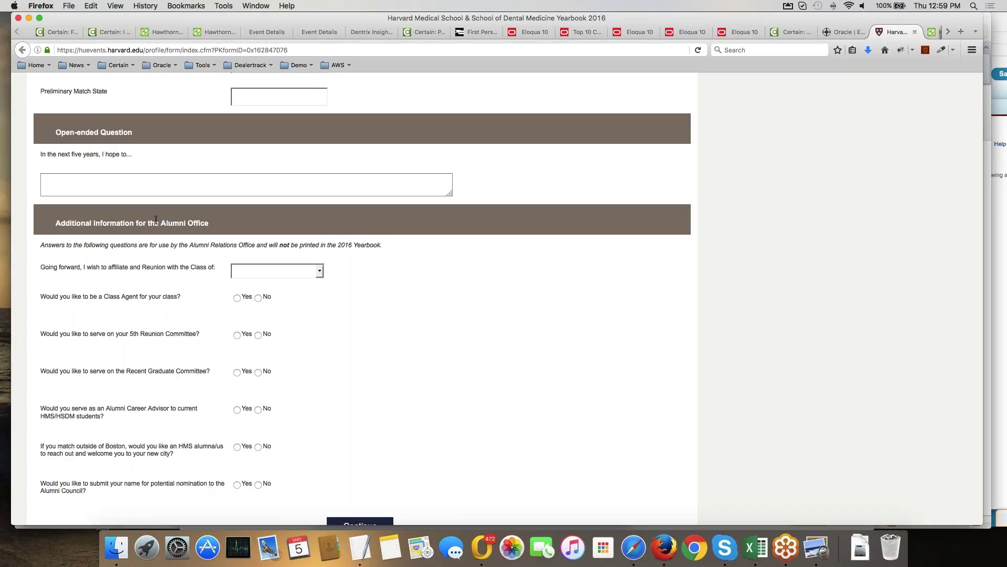
{"action": "key", "text": "Home"}
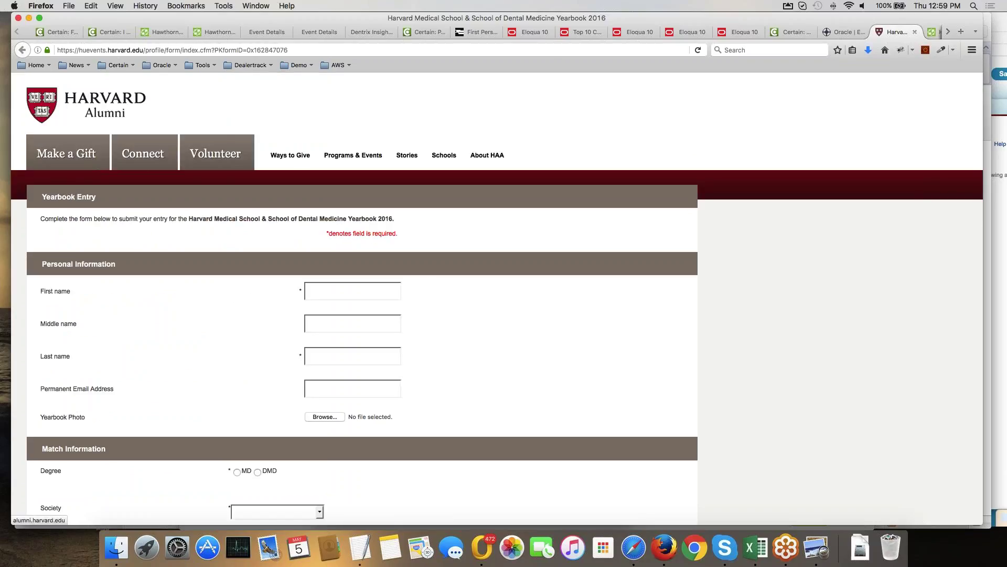
{"action": "left_click", "coordinate": [65, 32]}
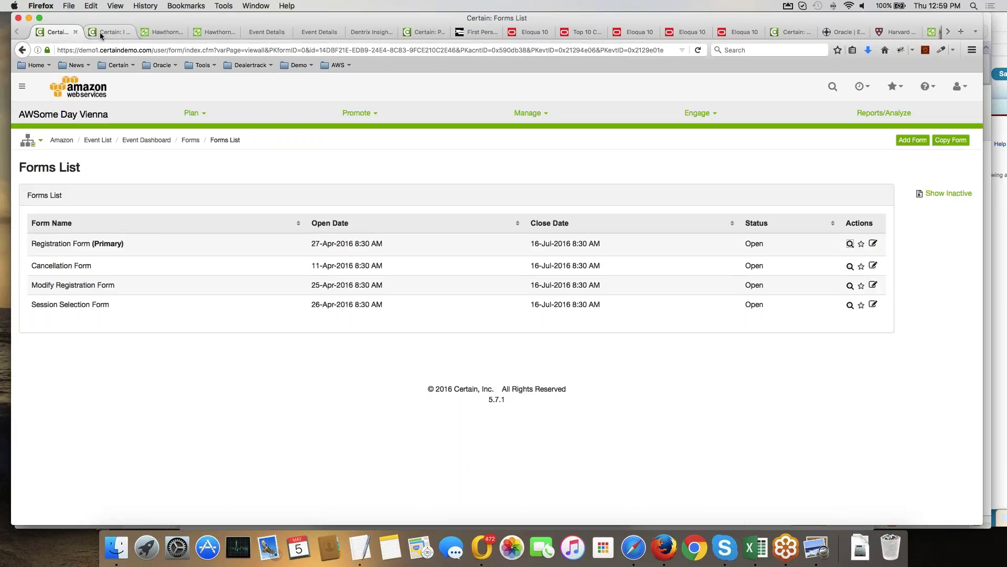
Return to the Hawthorne Investments event and choose Manage > Registrations.
{"action": "left_click", "coordinate": [100, 32]}
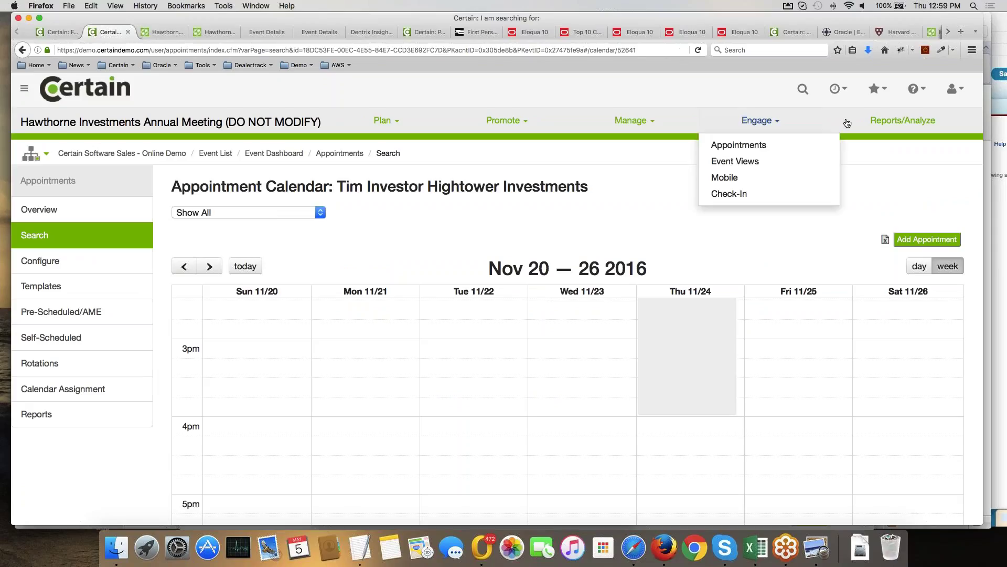
{"action": "mouse_move", "coordinate": [570, 123]}
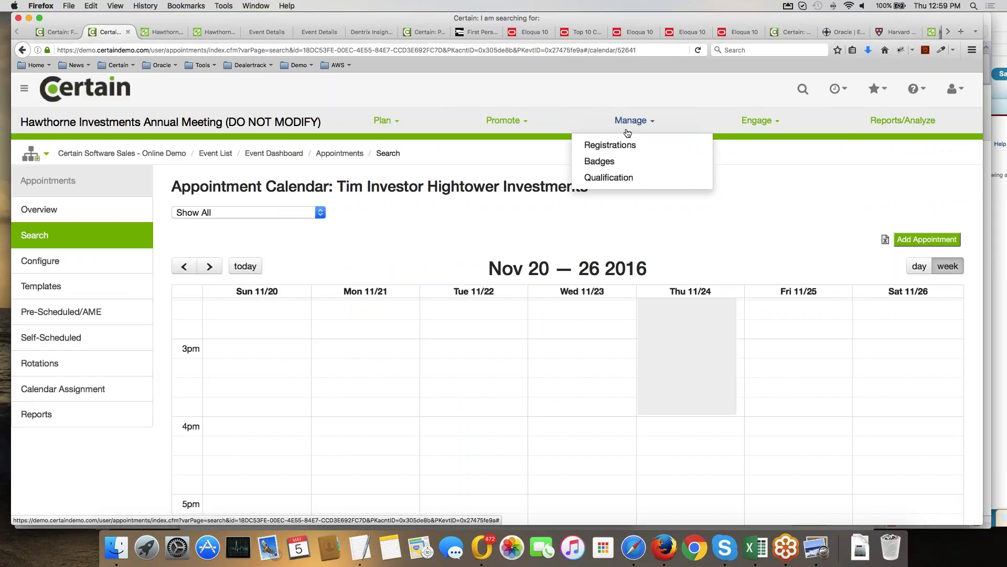
{"action": "left_click", "coordinate": [624, 146]}
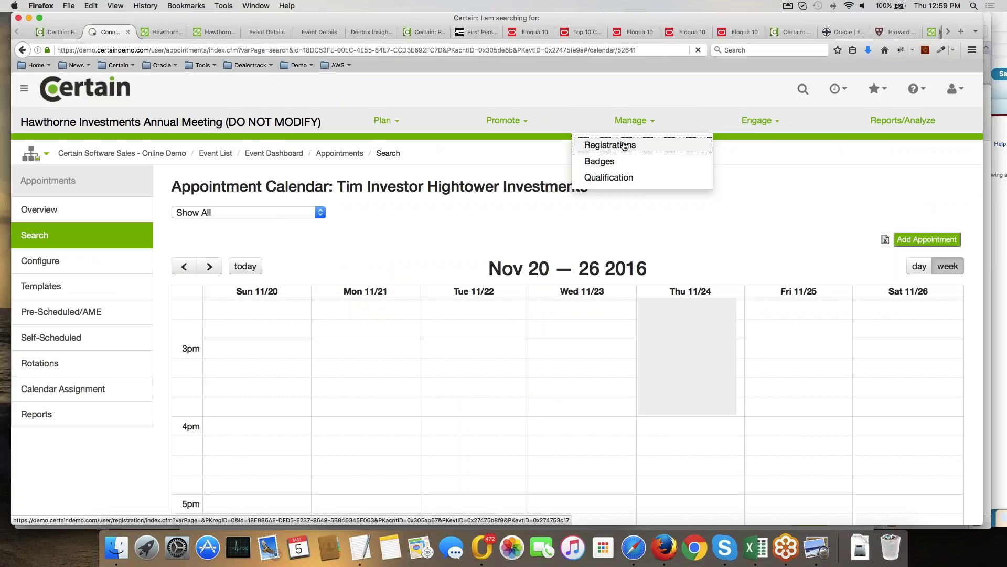